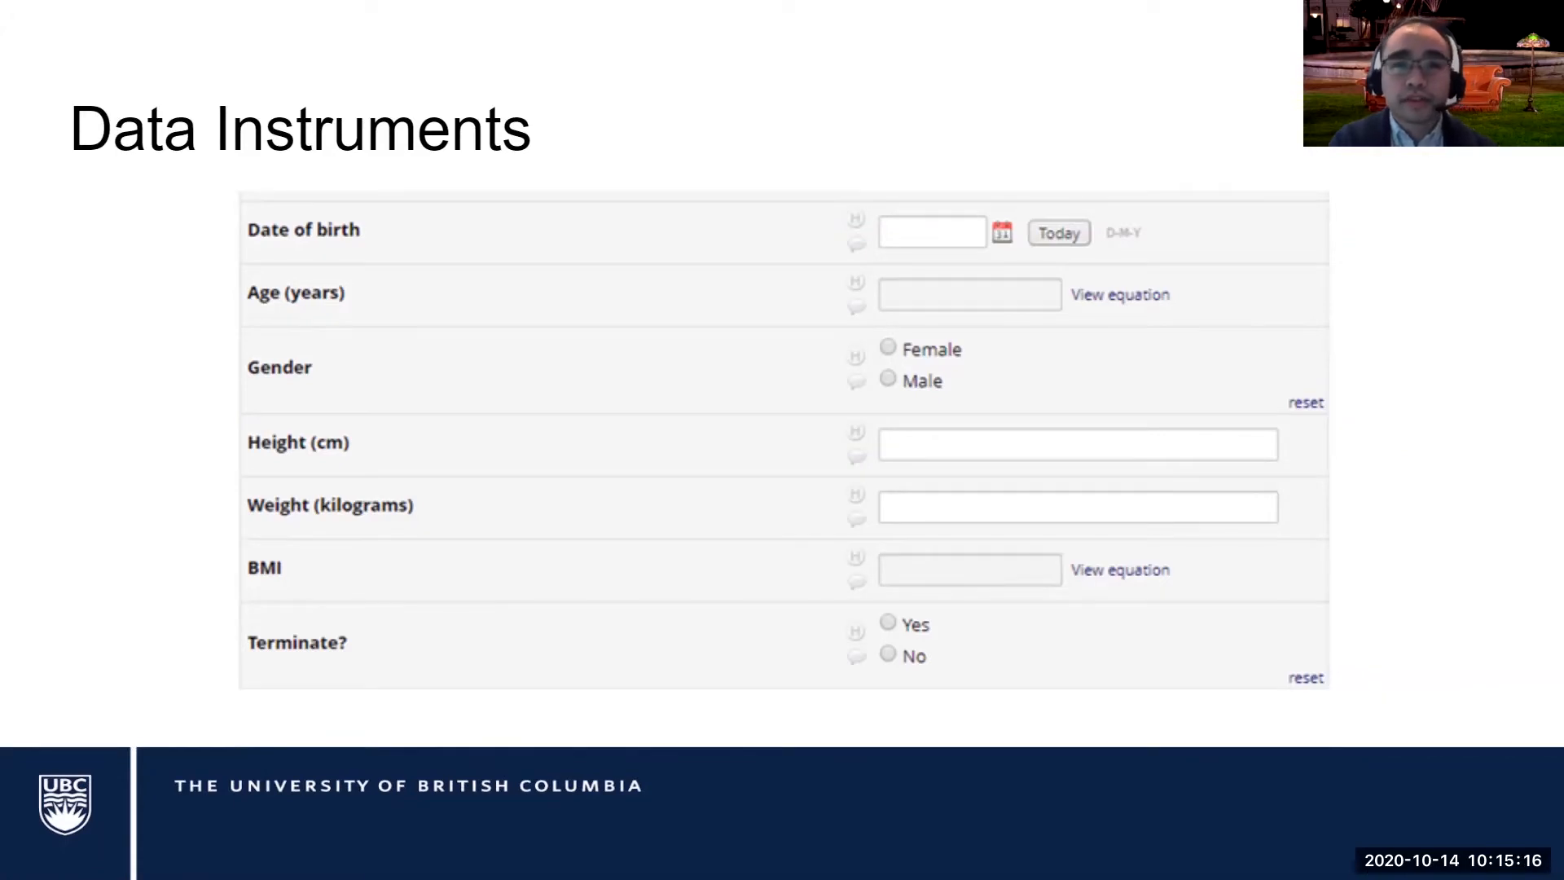
Leave the slideshow, switch to REDCap and open the Demographics instrument of Introduction to REDCap Demo #1 in the Online Designer.
{"action": "key", "text": "Escape"}
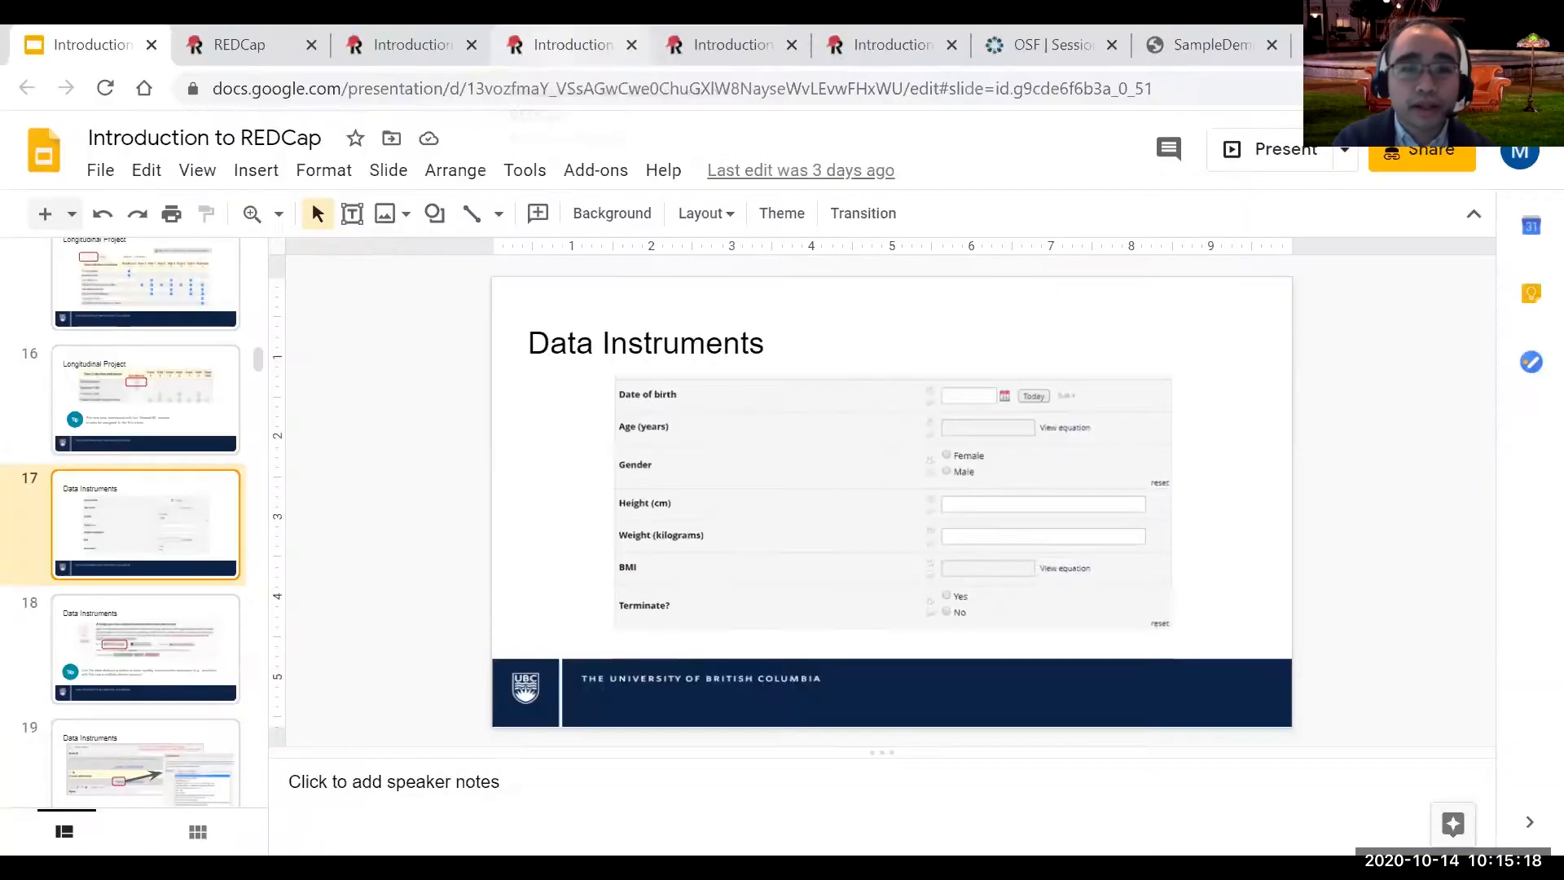
{"action": "left_click", "coordinate": [572, 45]}
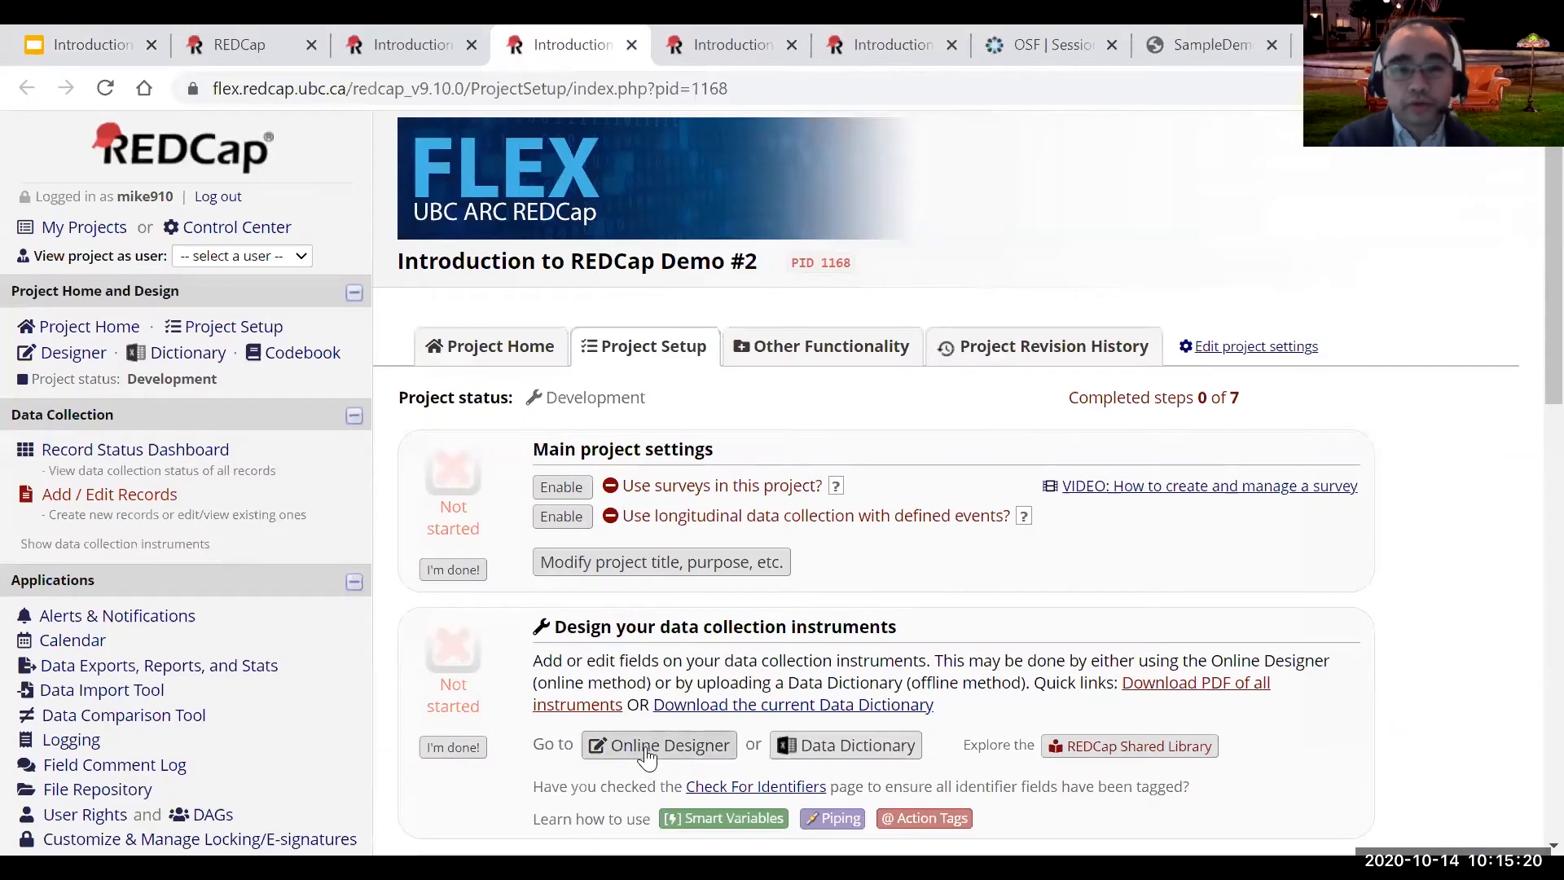
{"action": "key", "text": "ctrl+shift+Tab"}
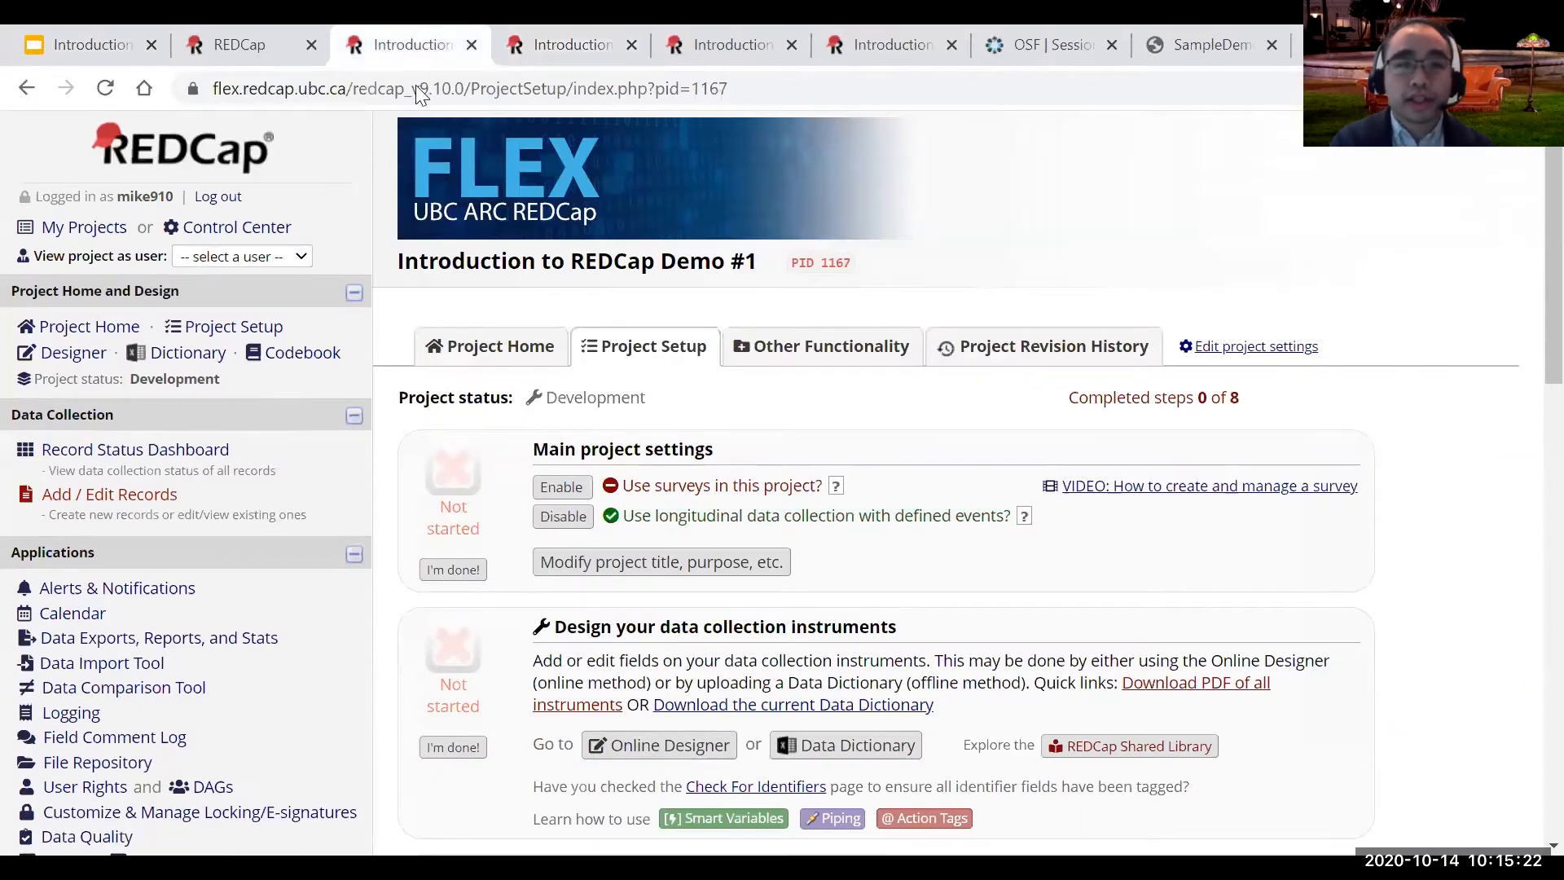
{"action": "left_click", "coordinate": [662, 766]}
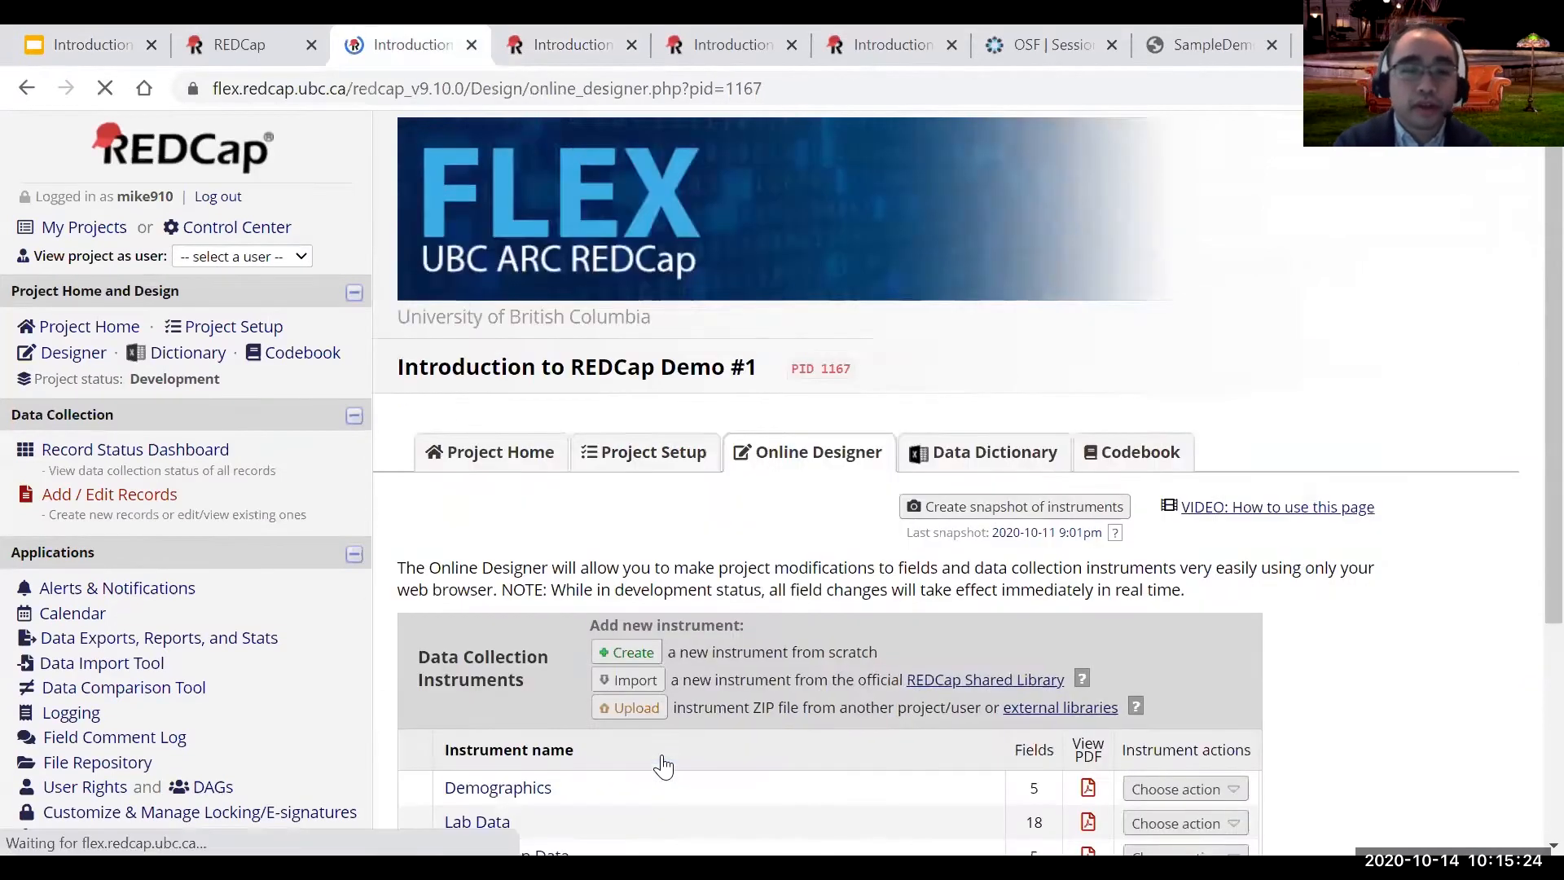
{"action": "scroll", "coordinate": [493, 482], "scroll_direction": "down", "scroll_amount": 2}
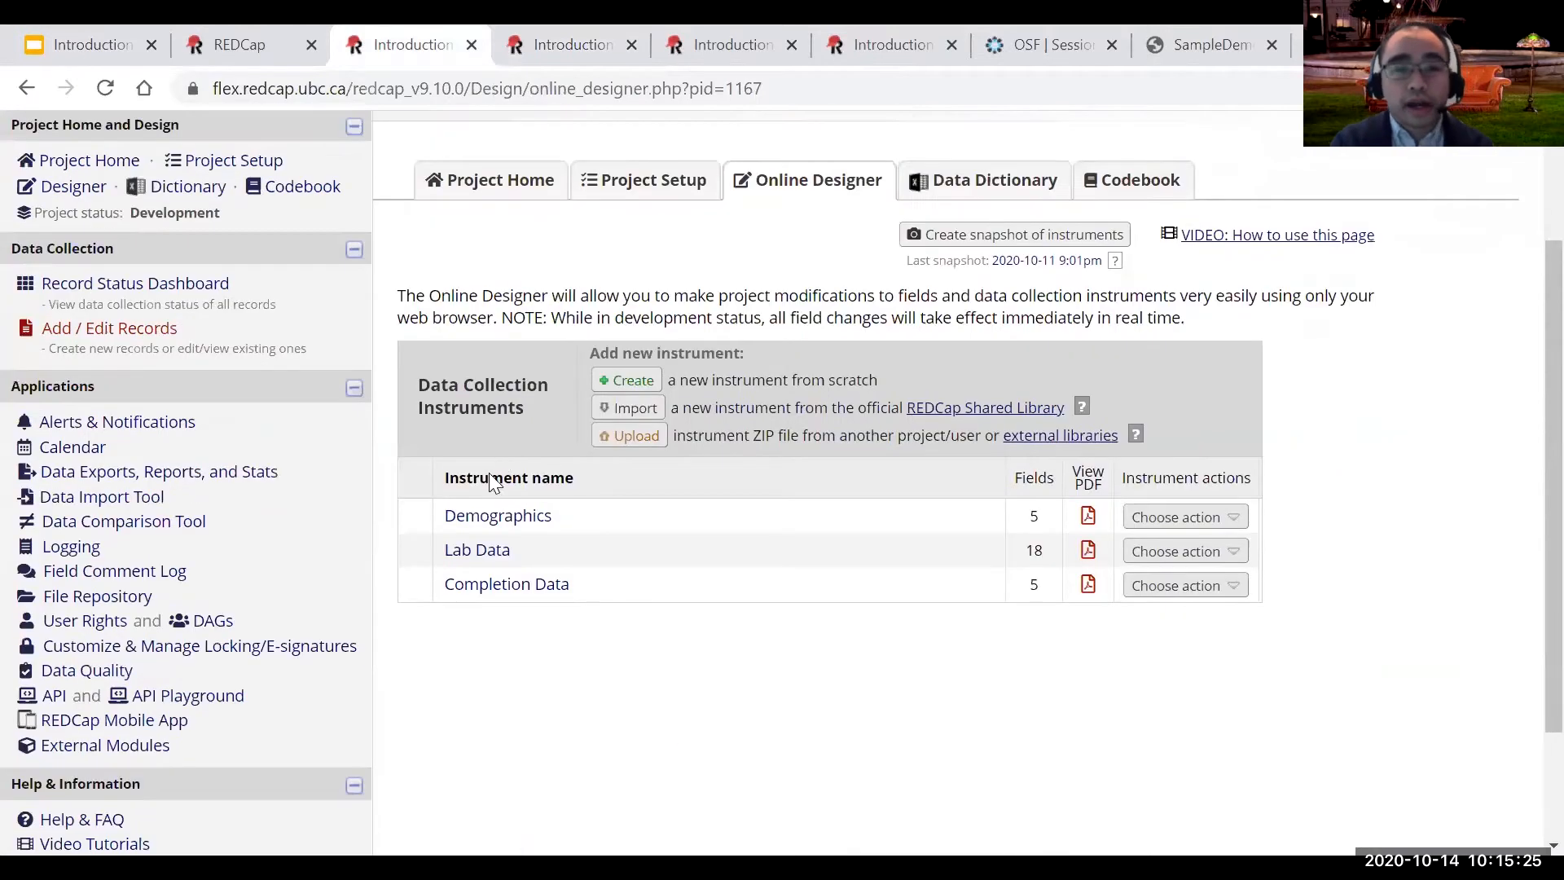
{"action": "left_click", "coordinate": [479, 518]}
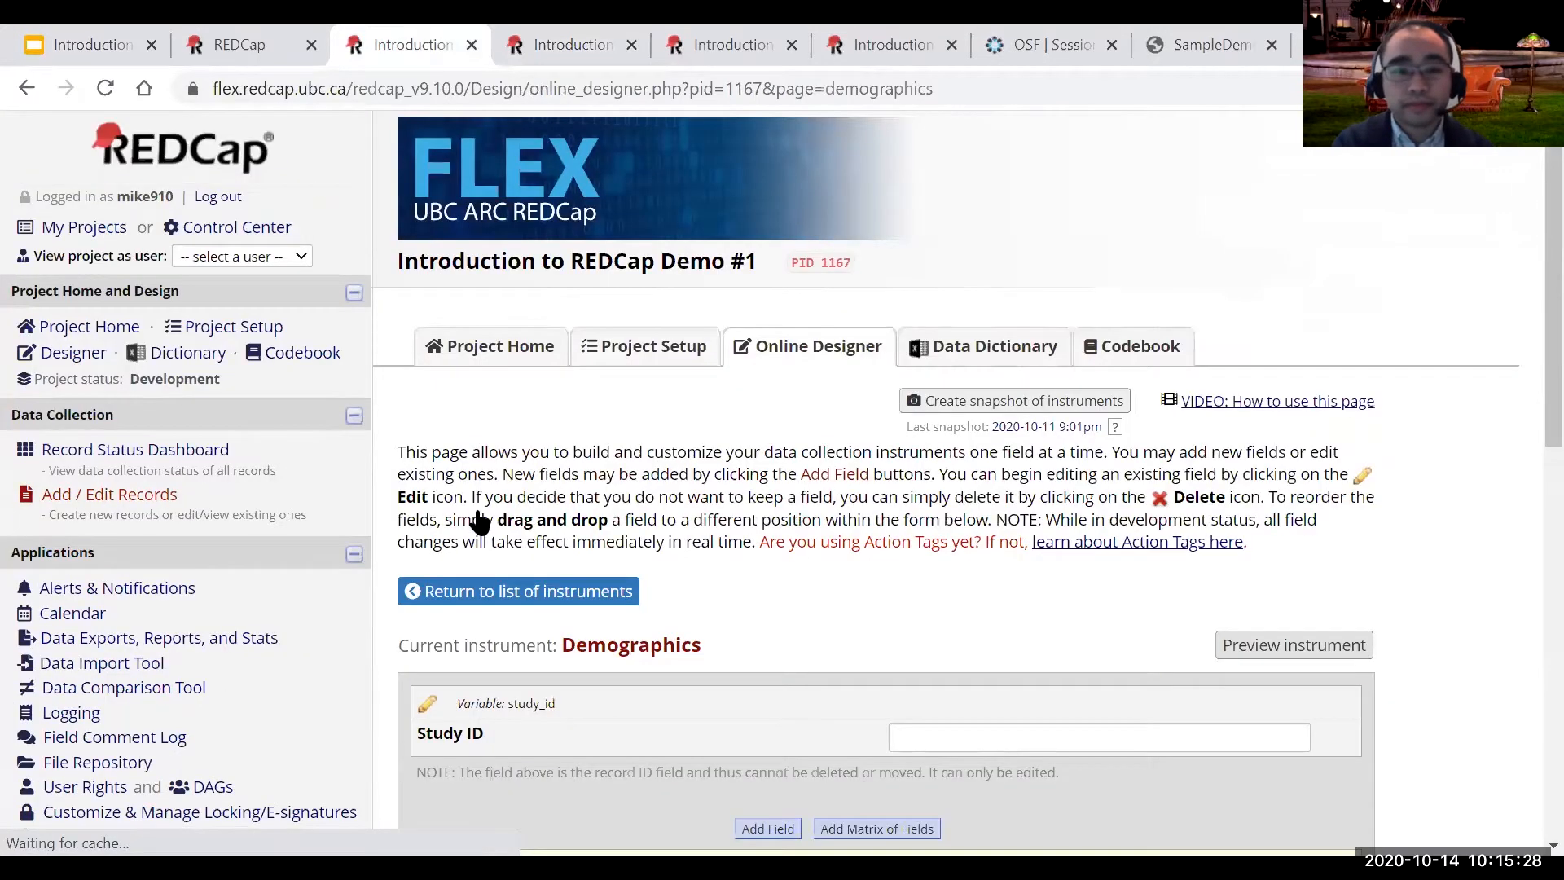
Add a File Upload field directly below Date of Consent and label it "consent form".
{"action": "scroll", "coordinate": [479, 521], "scroll_direction": "down", "scroll_amount": 7}
{"action": "scroll", "coordinate": [479, 521], "scroll_direction": "down", "scroll_amount": 3}
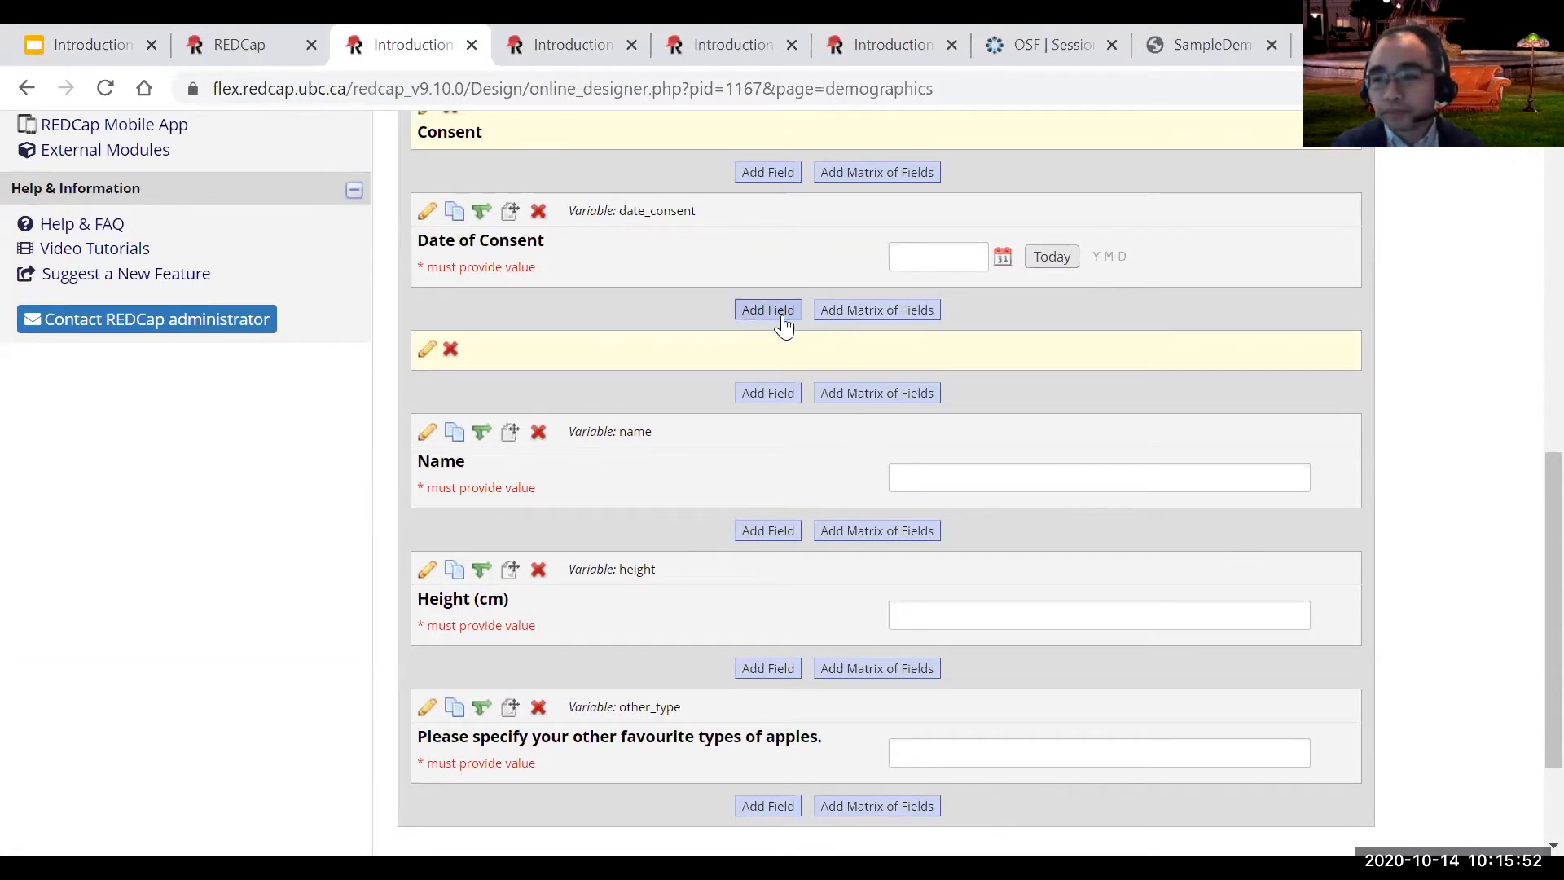
{"action": "scroll", "coordinate": [782, 318], "scroll_direction": "up", "scroll_amount": 2}
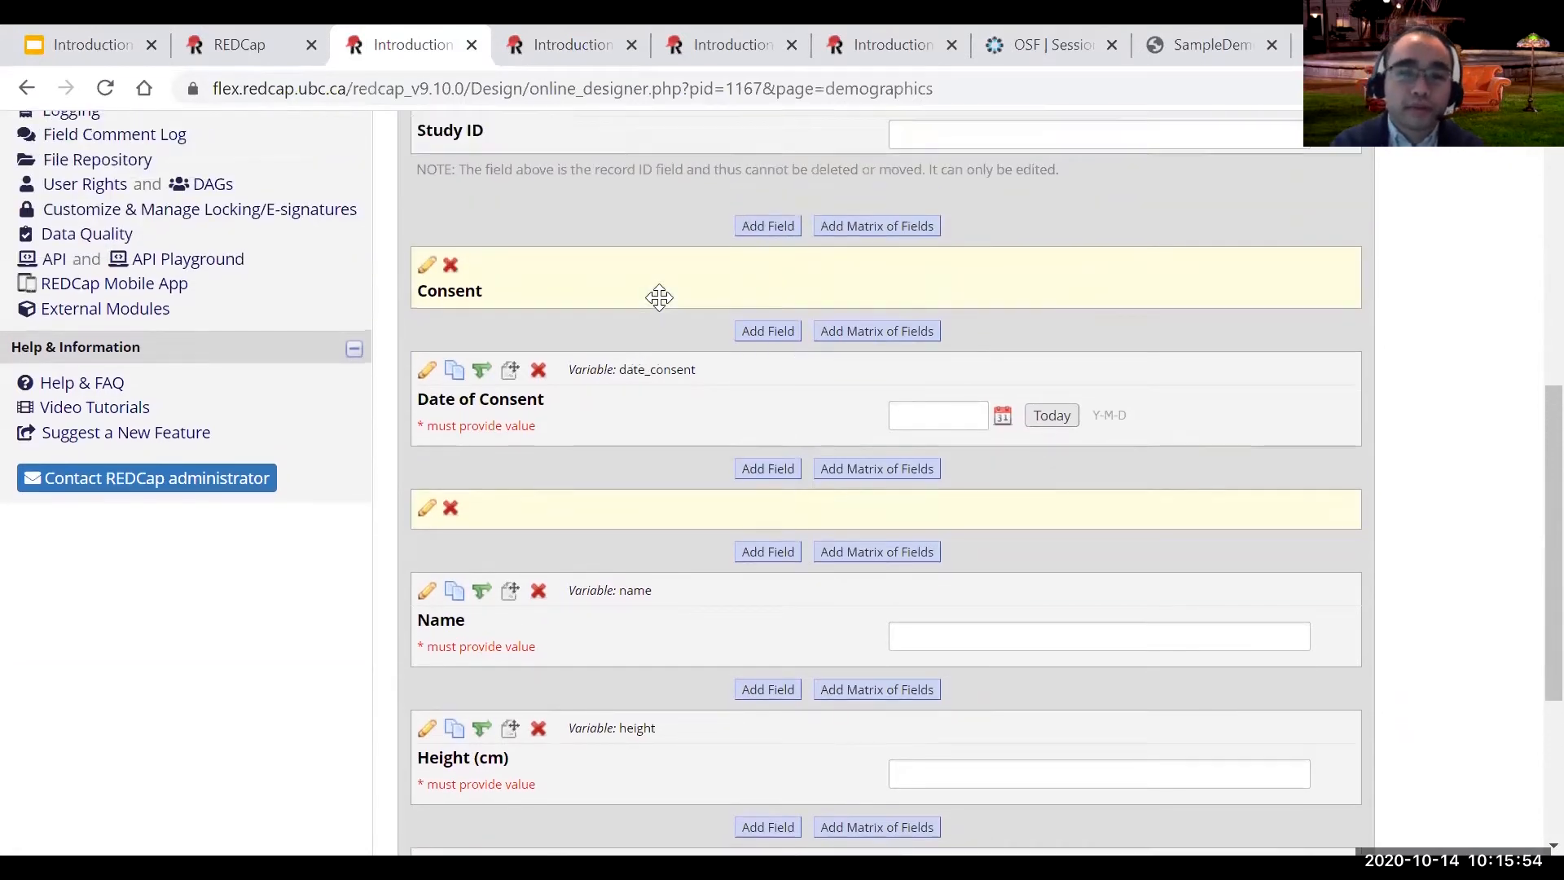
{"action": "scroll", "coordinate": [656, 299], "scroll_direction": "up", "scroll_amount": 3}
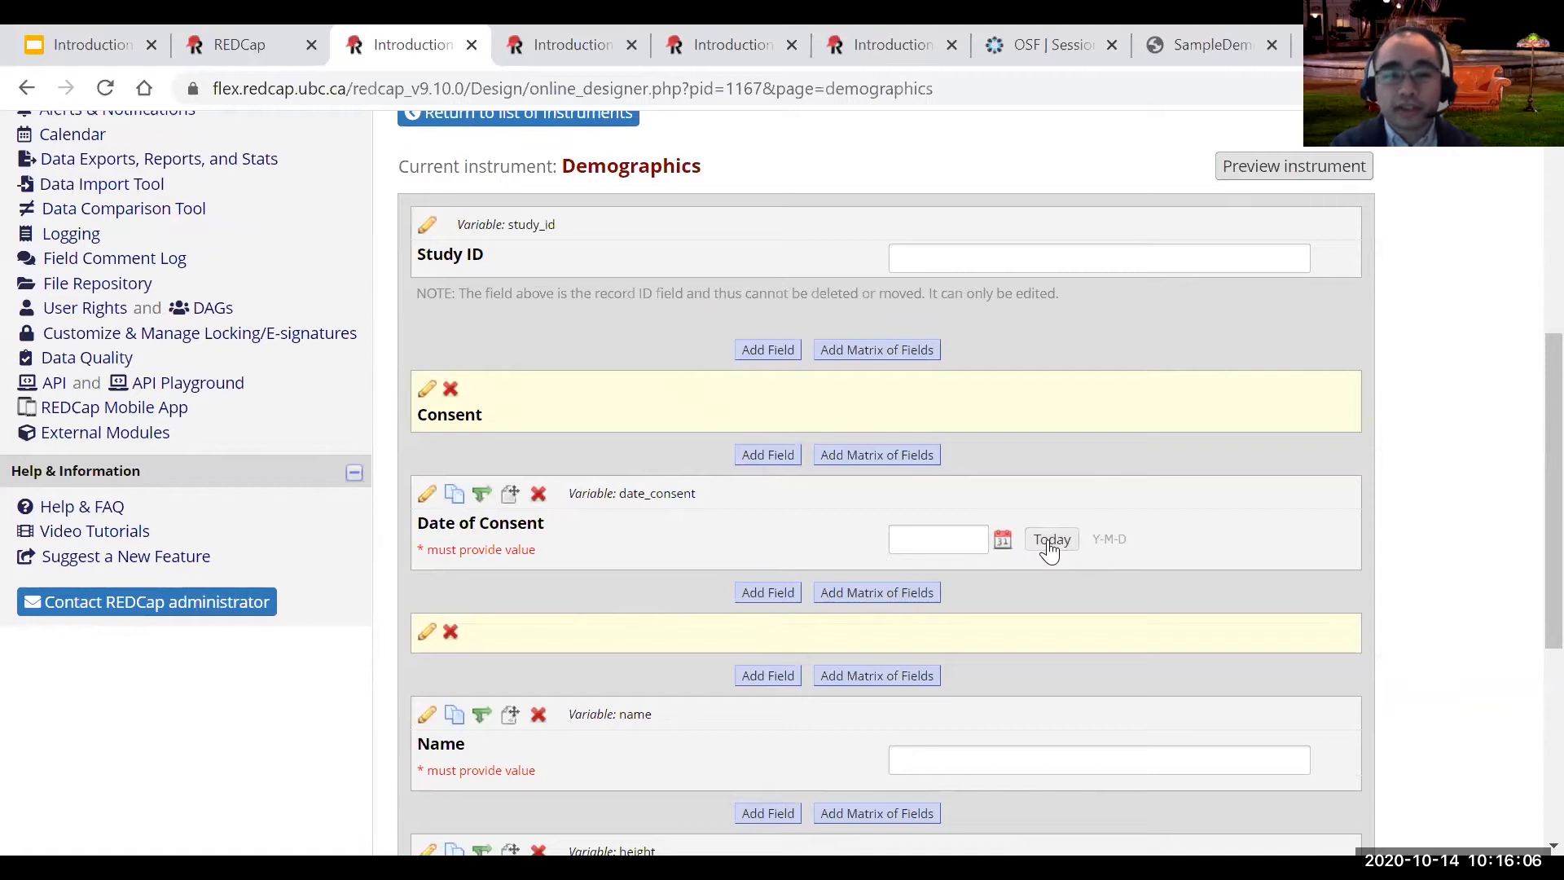
{"action": "left_click", "coordinate": [755, 602]}
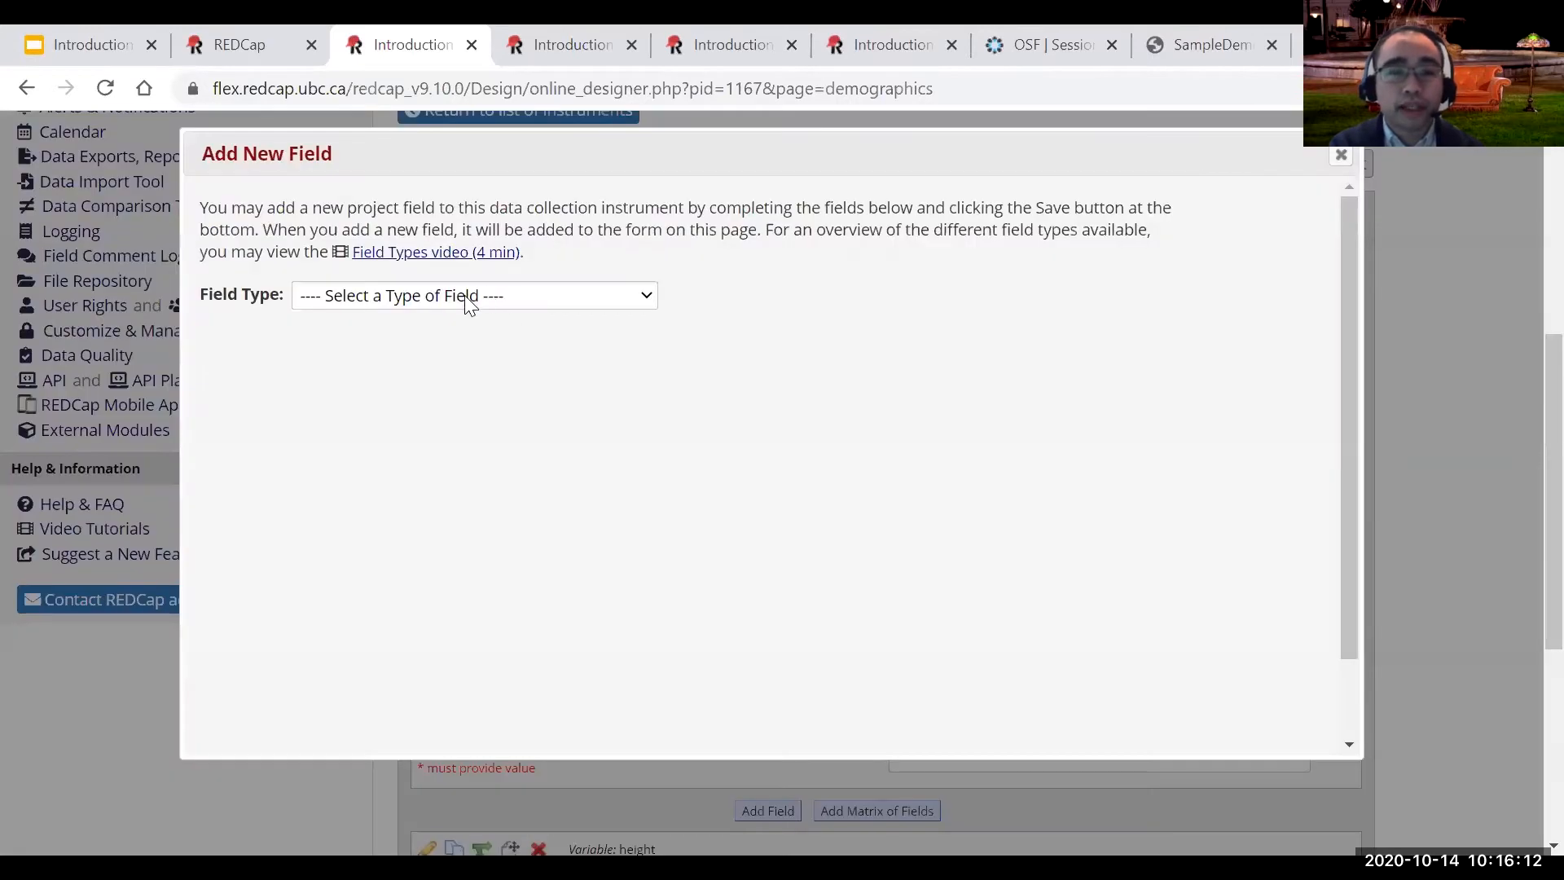
{"action": "left_click", "coordinate": [467, 301]}
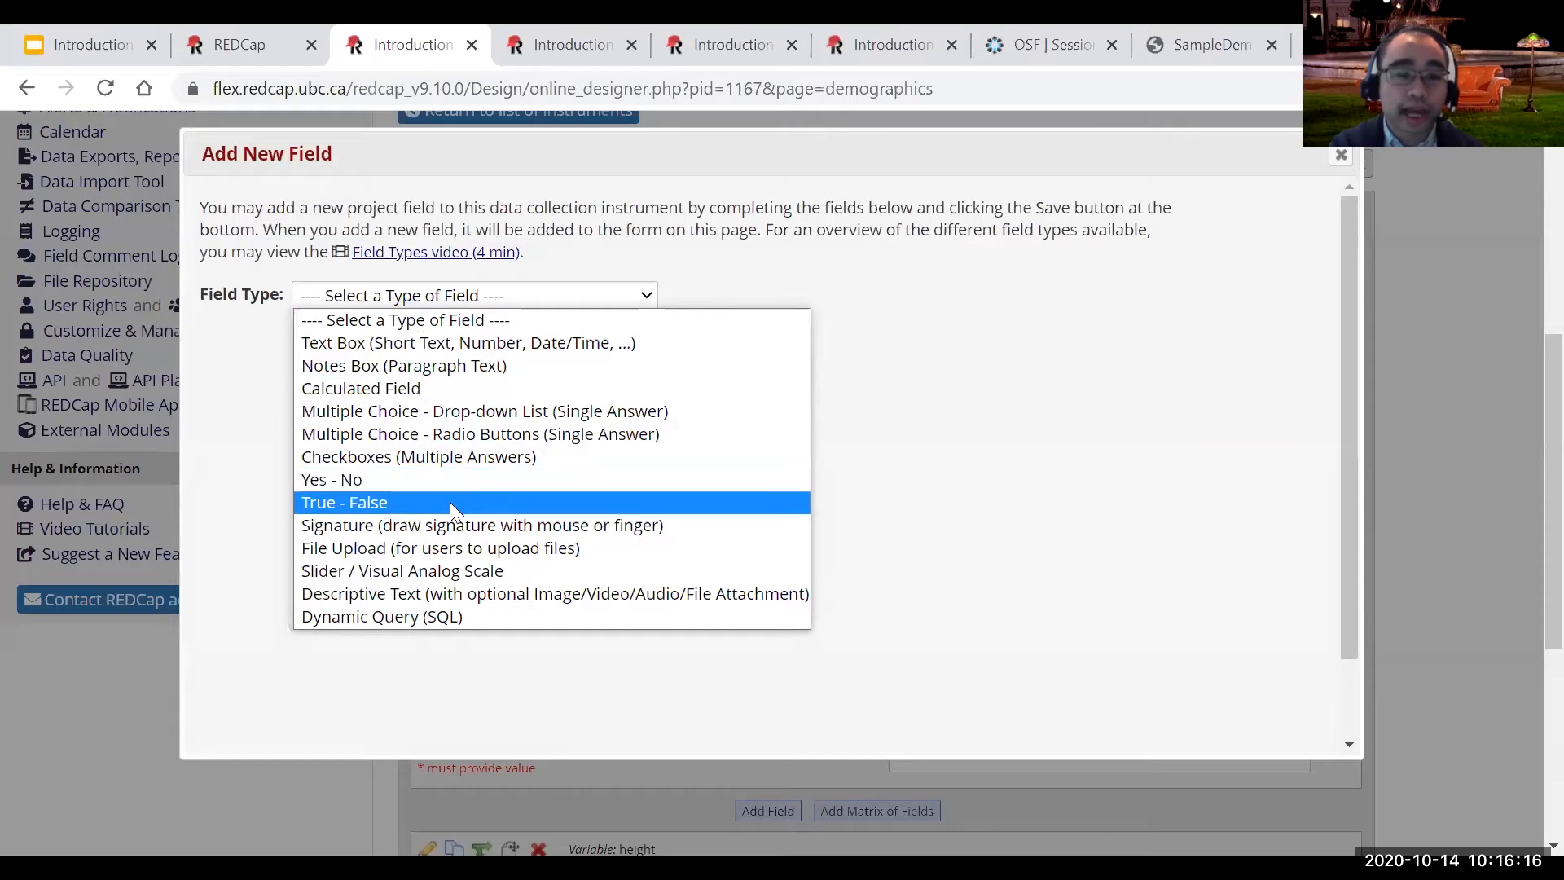
{"action": "left_click", "coordinate": [448, 545]}
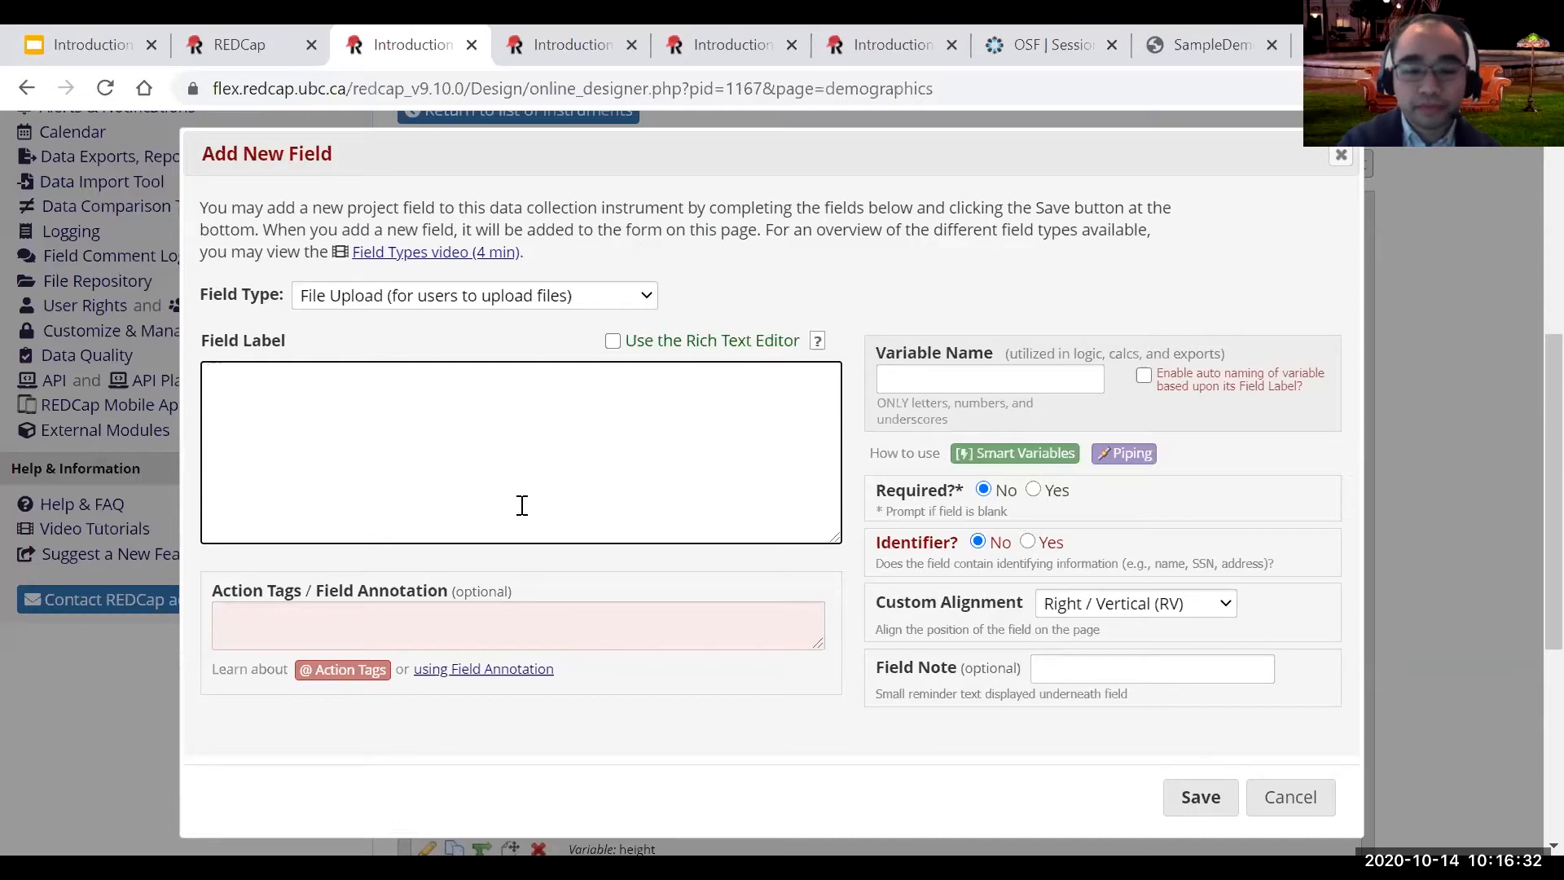
{"action": "type", "text": "consent form"}
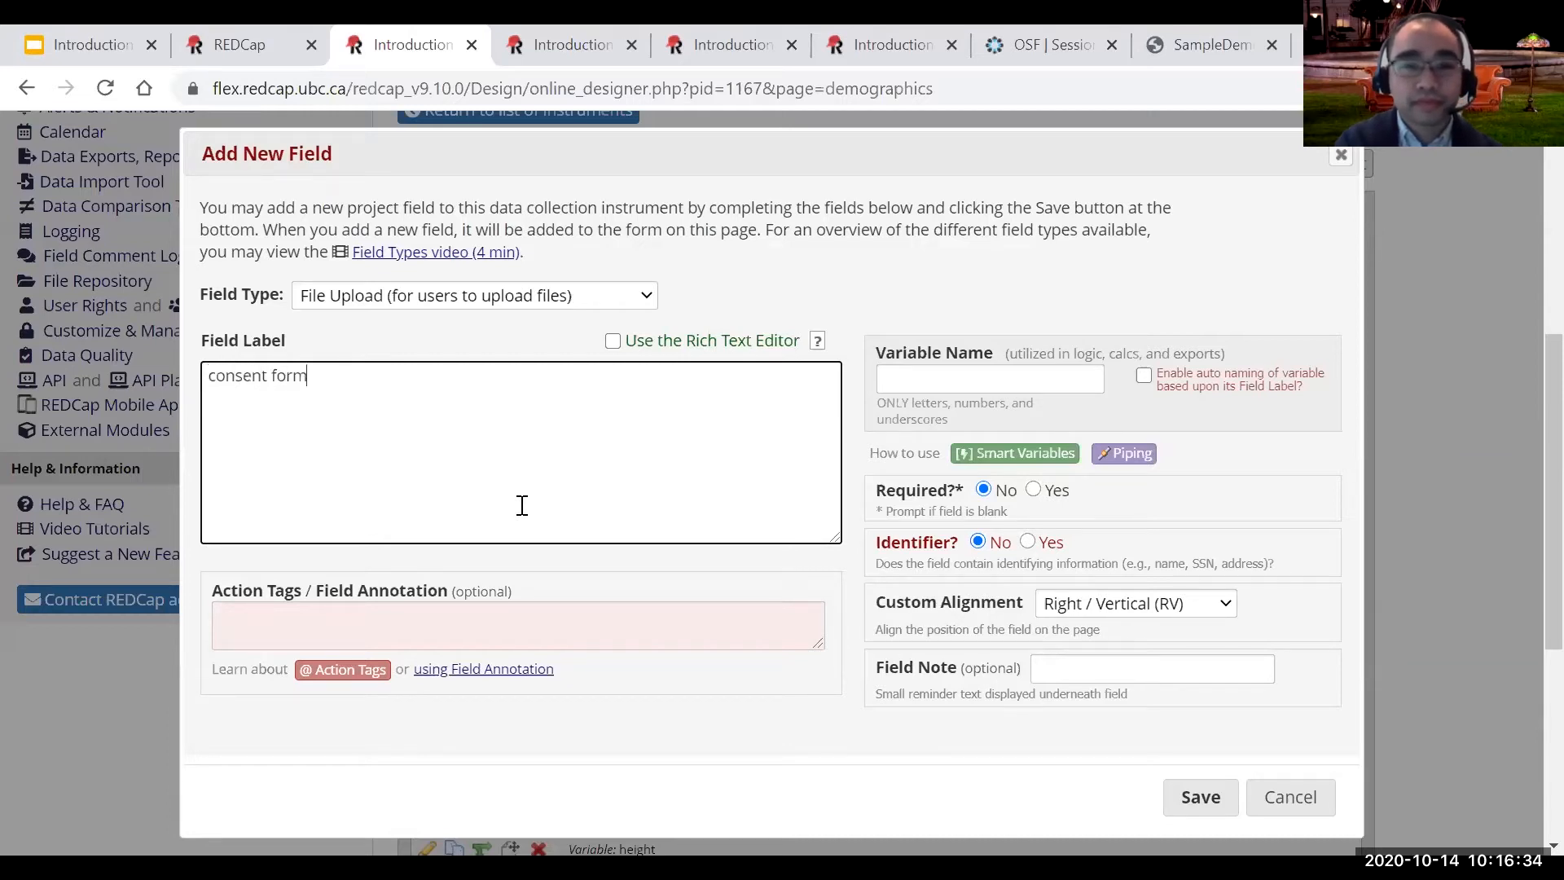
Give the file upload field the variable name consent_form, make it required and save it.
{"action": "left_click", "coordinate": [951, 390]}
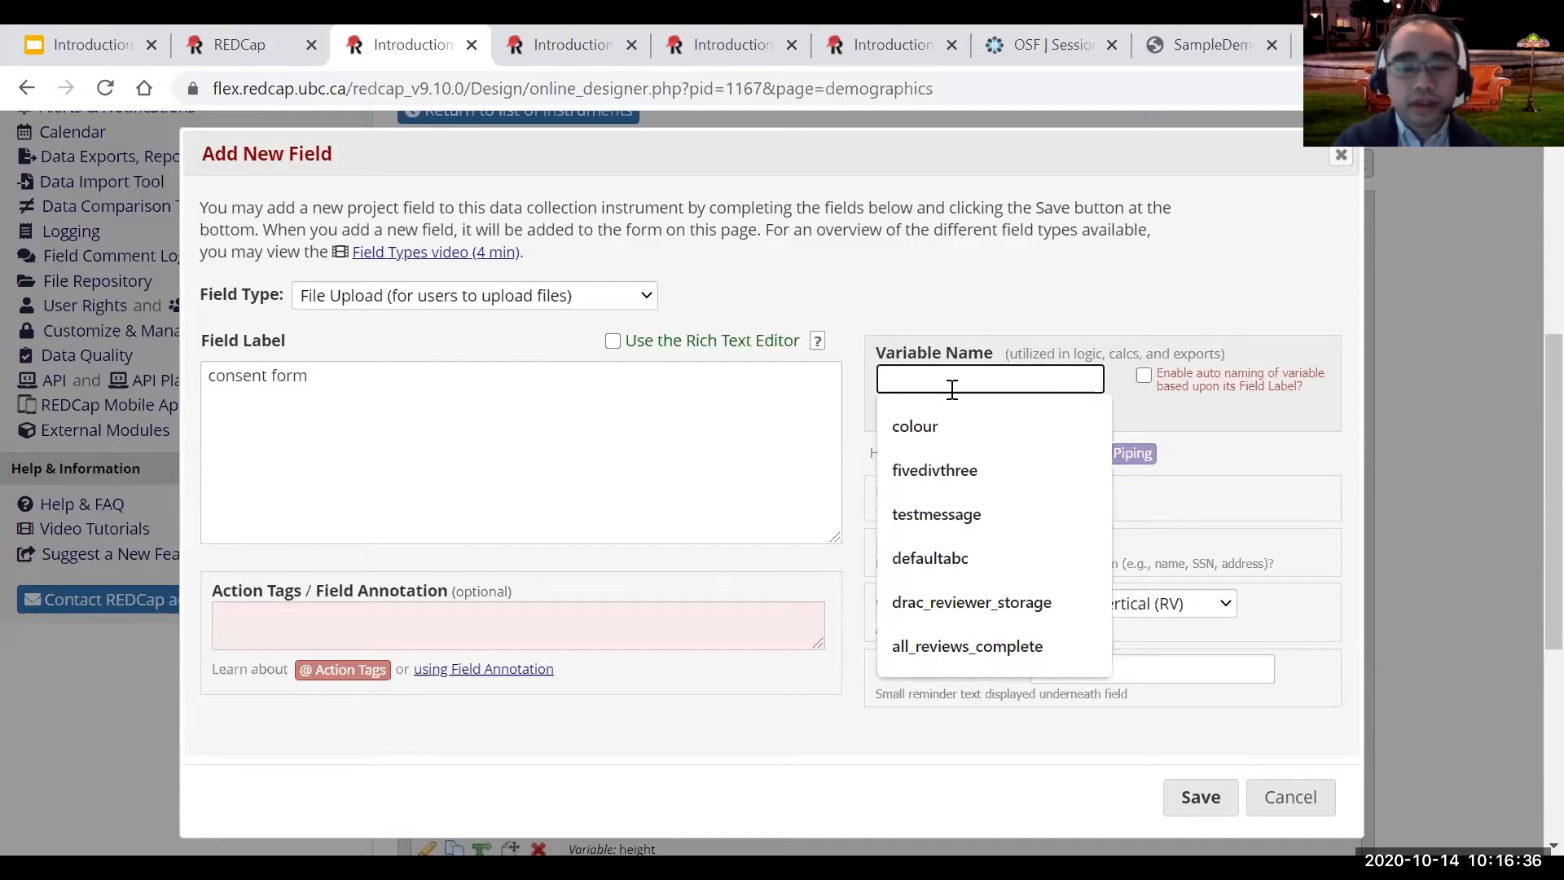
{"action": "type", "text": "consent form"}
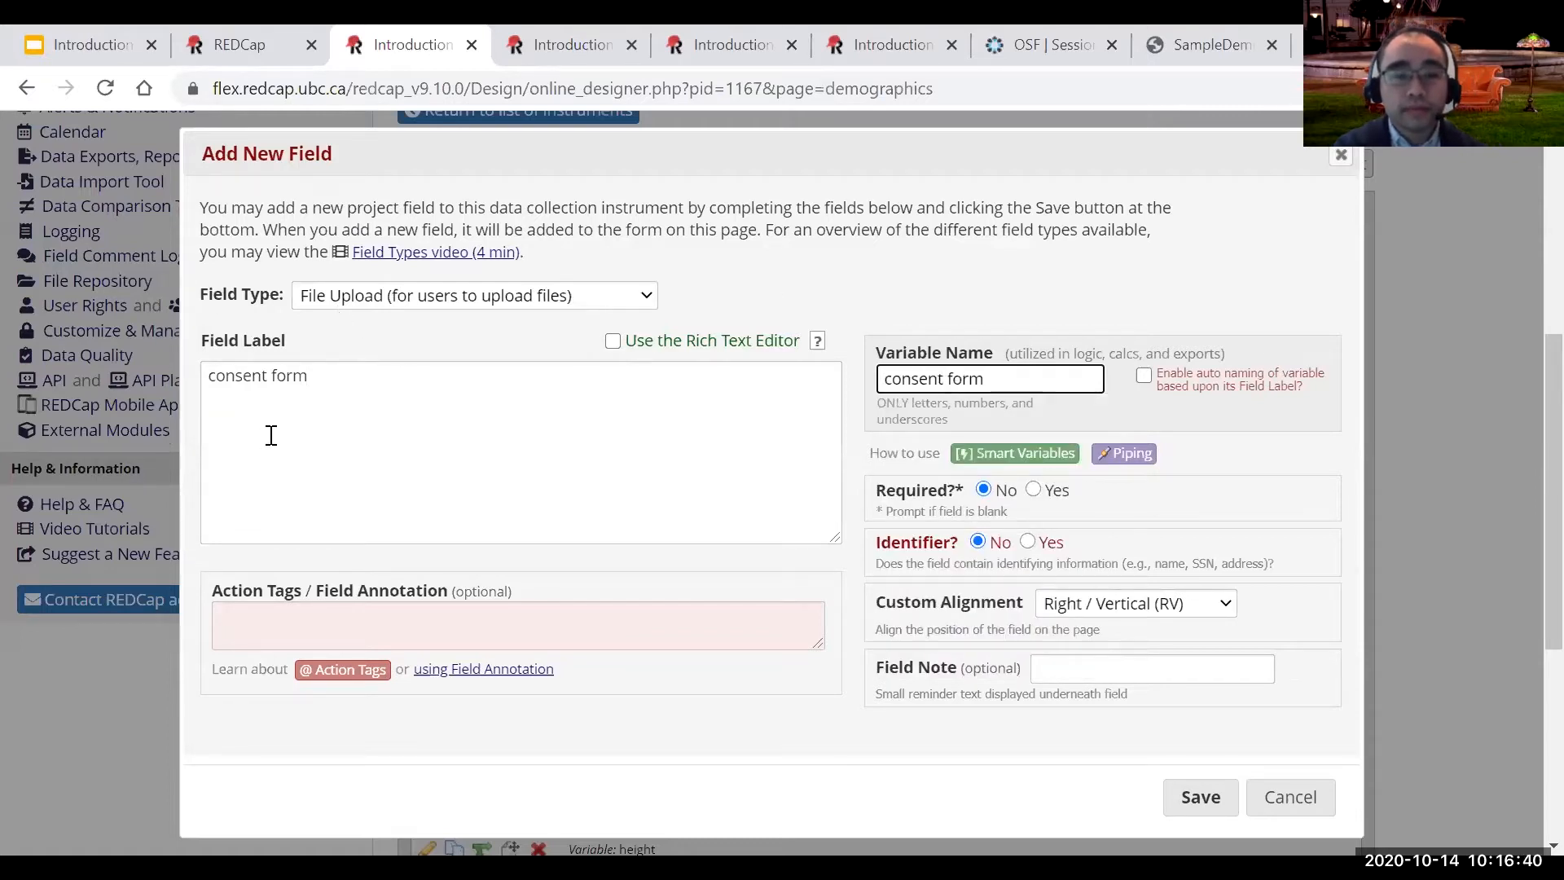
{"action": "left_click", "coordinate": [951, 378]}
{"action": "key", "text": "BackSpace"}
{"action": "type", "text": "_"}
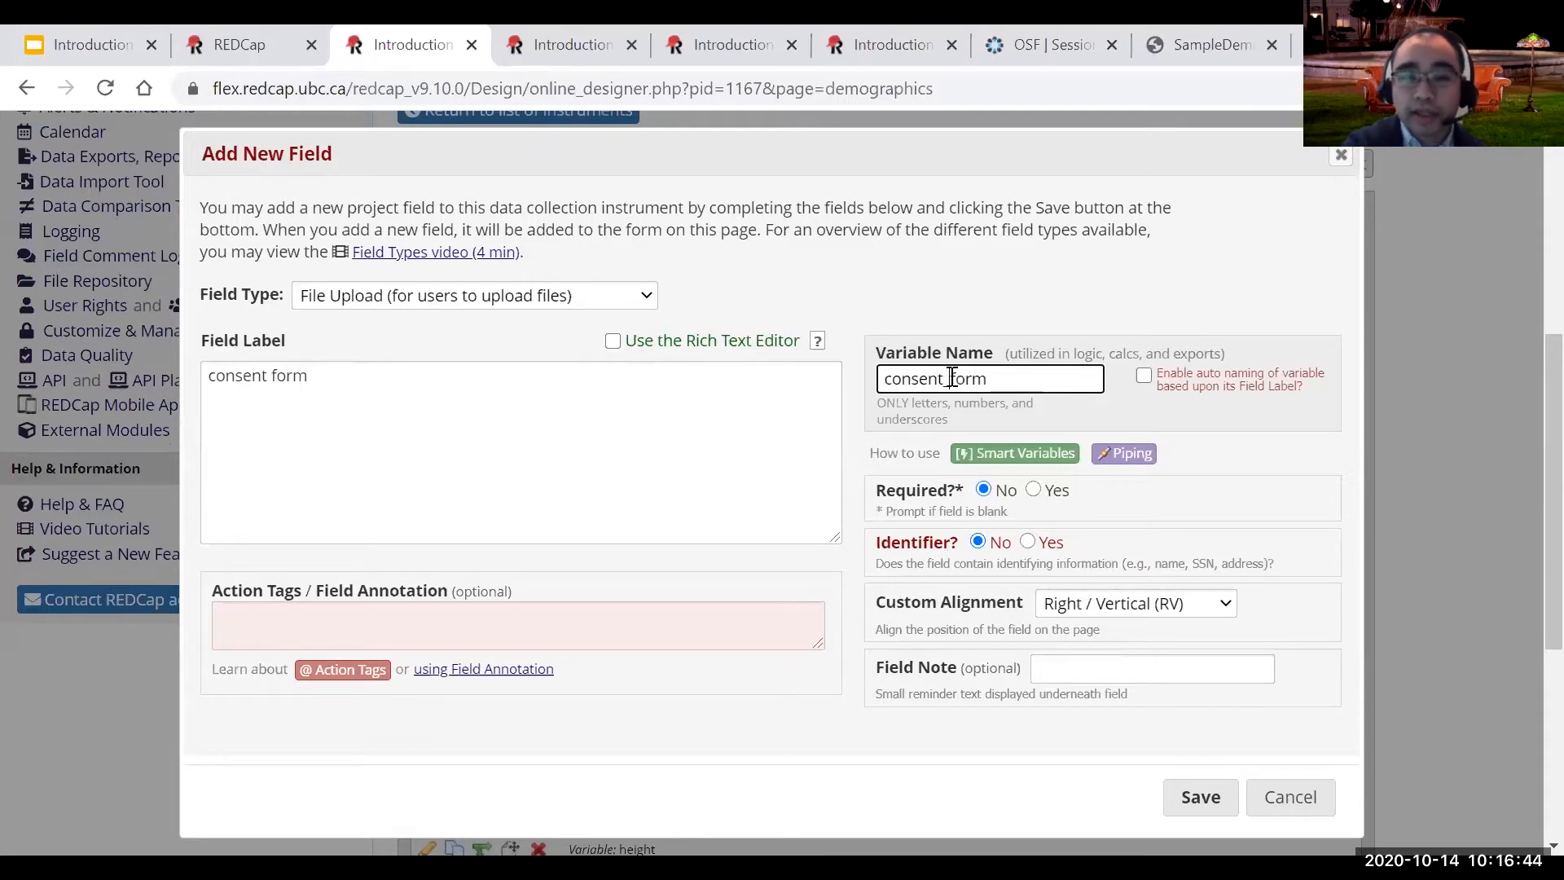
{"action": "left_click", "coordinate": [1042, 383]}
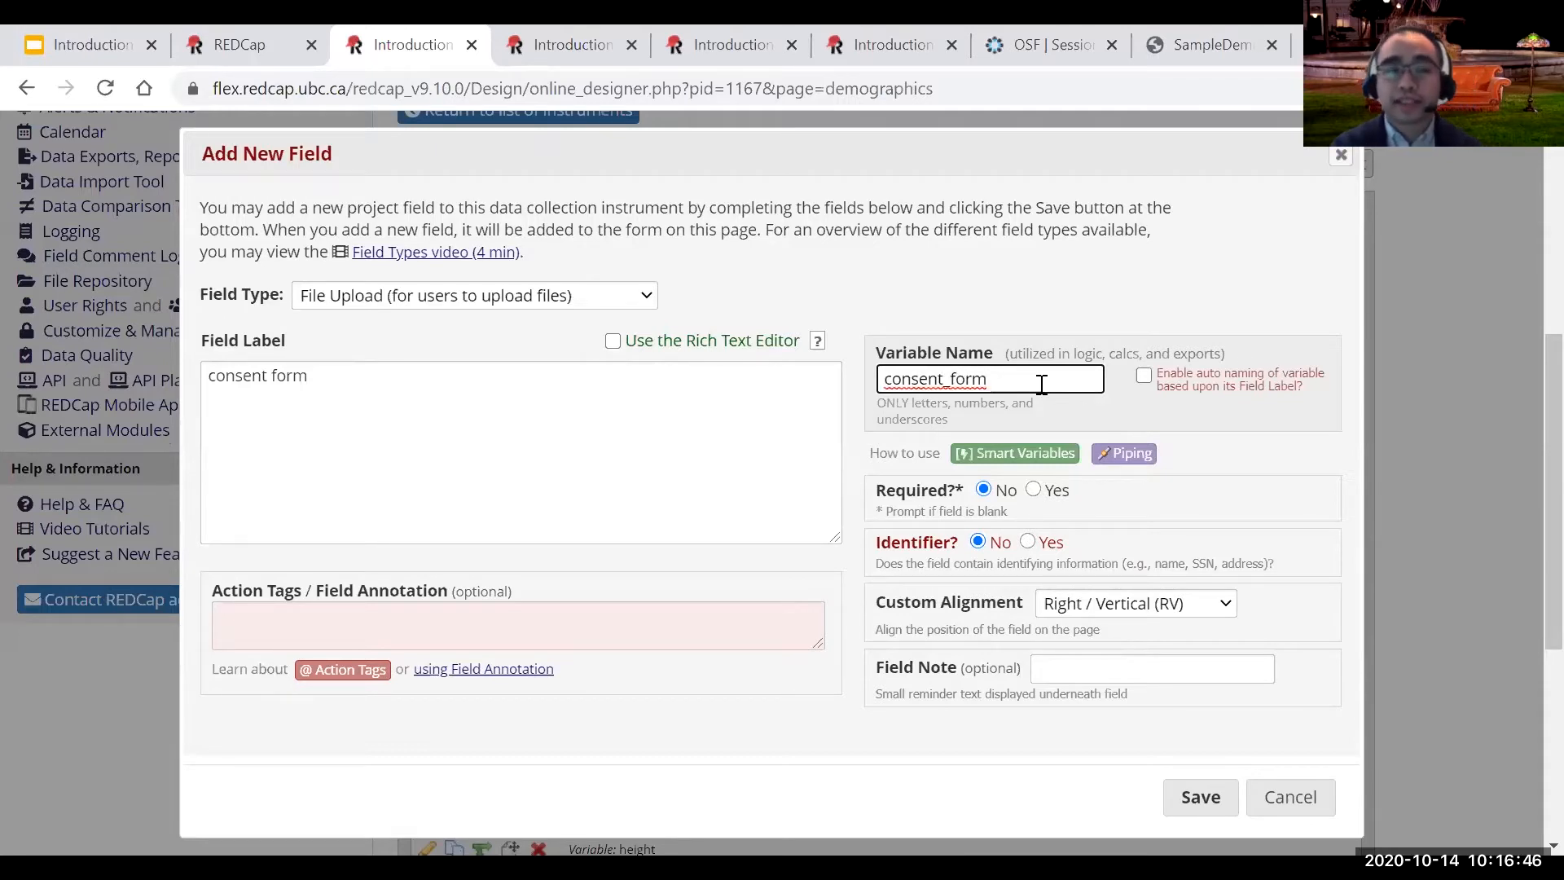
{"action": "left_click", "coordinate": [1034, 490]}
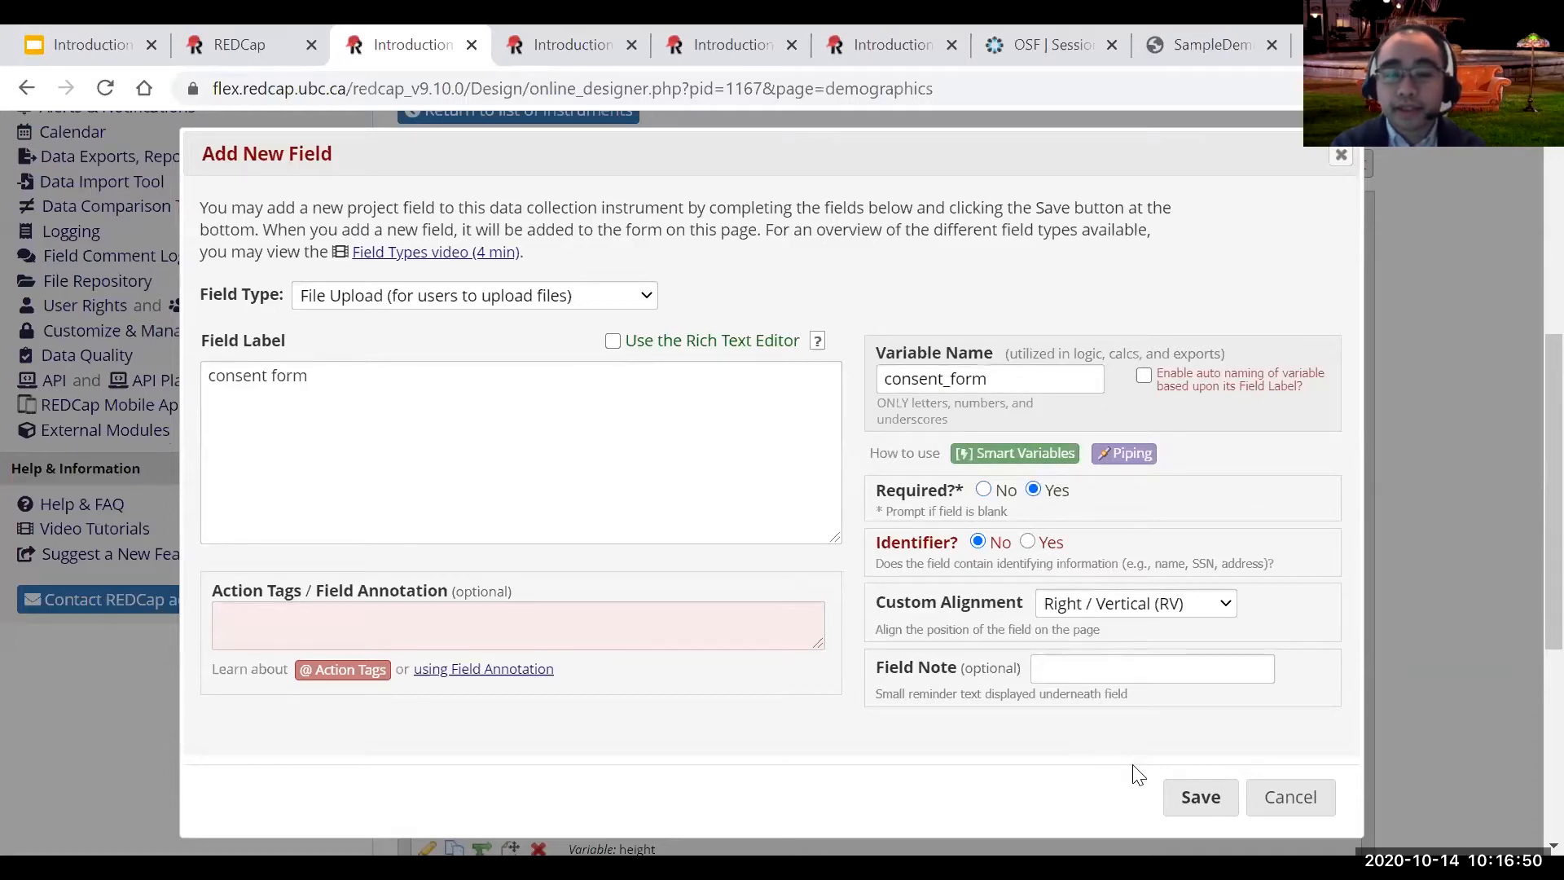
{"action": "left_click", "coordinate": [1194, 797]}
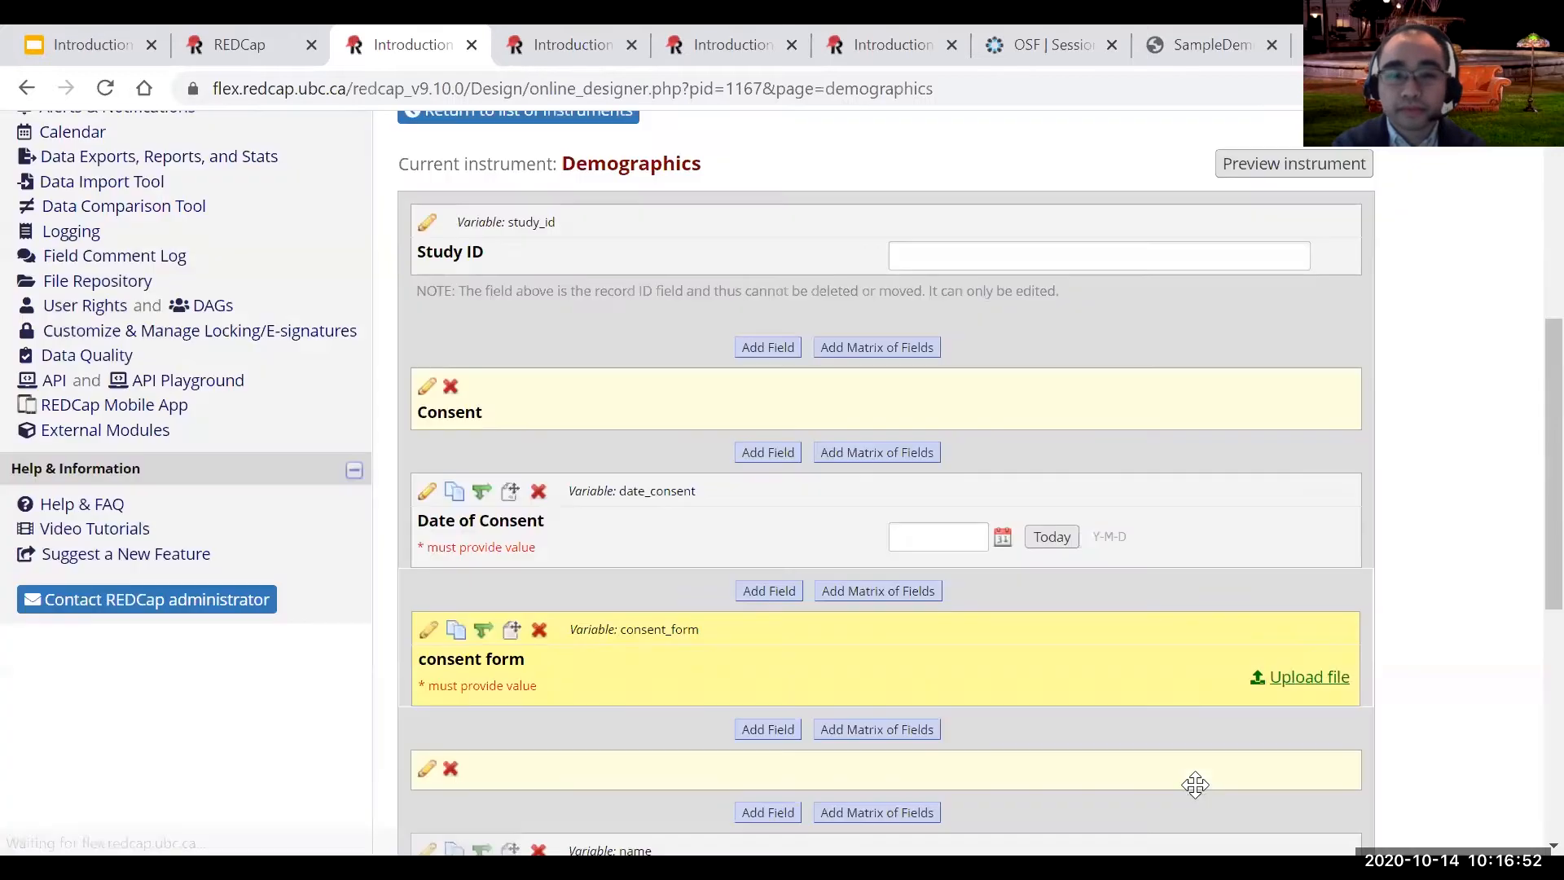
Examine the Name field's settings, including its validation, required and identifier options, and close them without changes.
{"action": "scroll", "coordinate": [1195, 785], "scroll_direction": "down", "scroll_amount": 2}
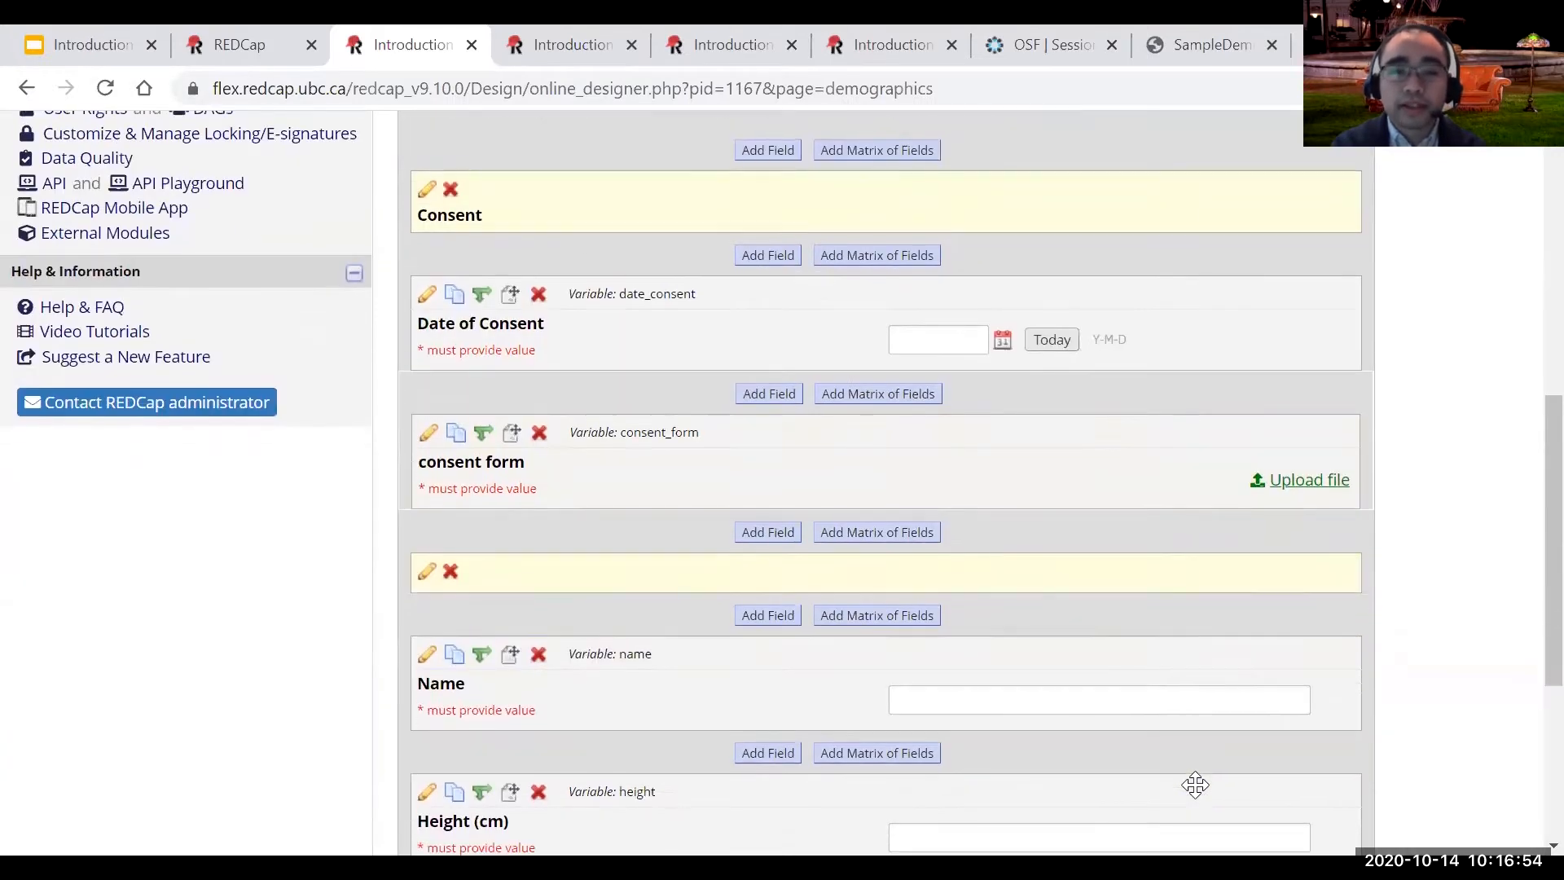
{"action": "scroll", "coordinate": [1247, 549], "scroll_direction": "down", "scroll_amount": 3}
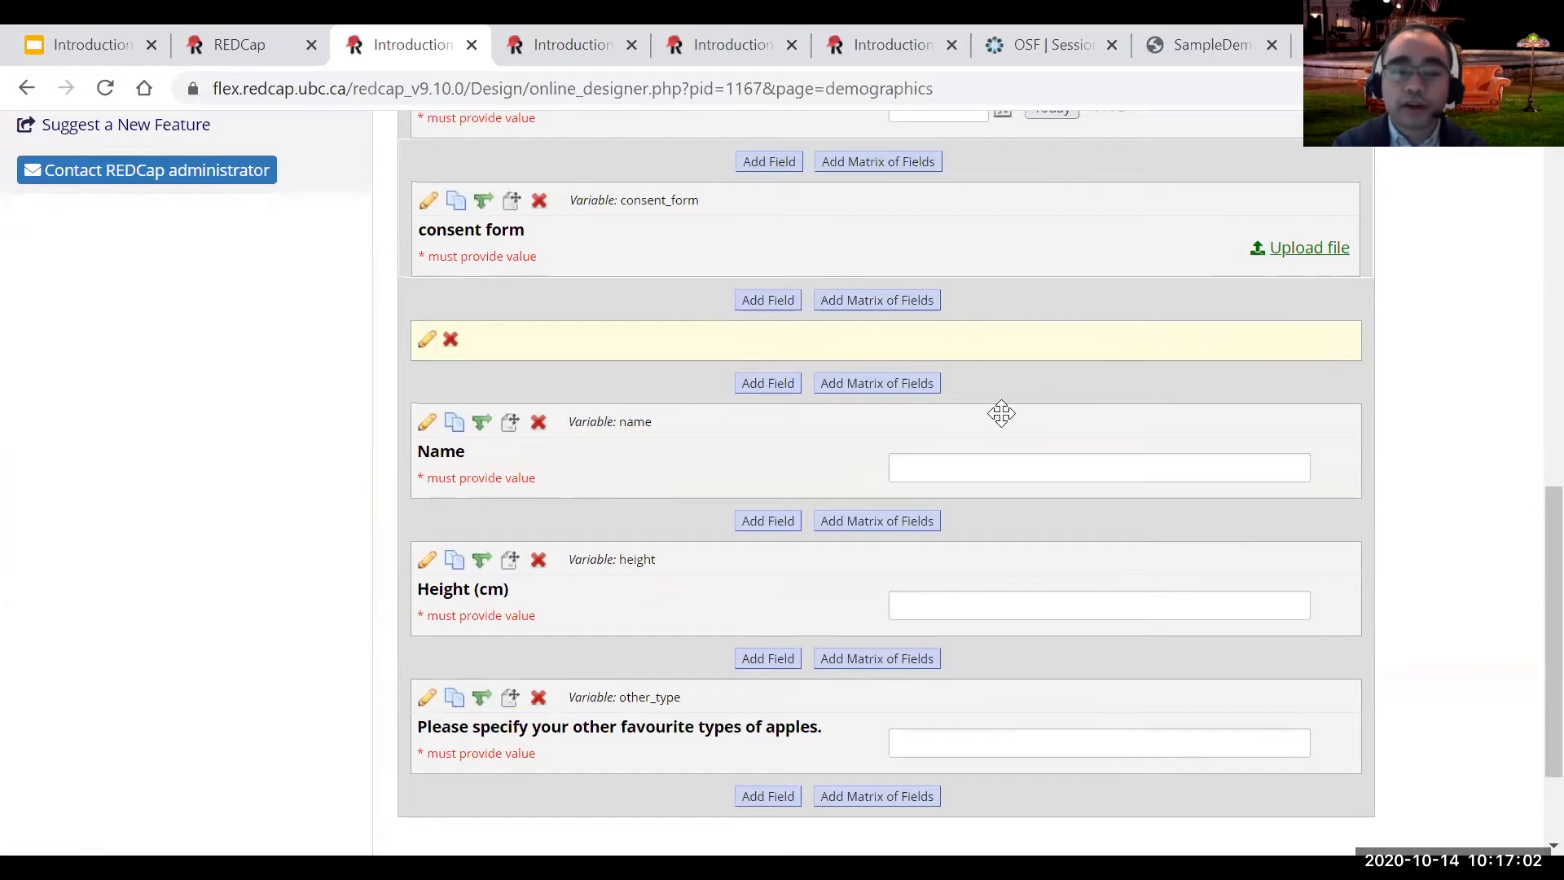
{"action": "scroll", "coordinate": [1001, 414], "scroll_direction": "down", "scroll_amount": 3}
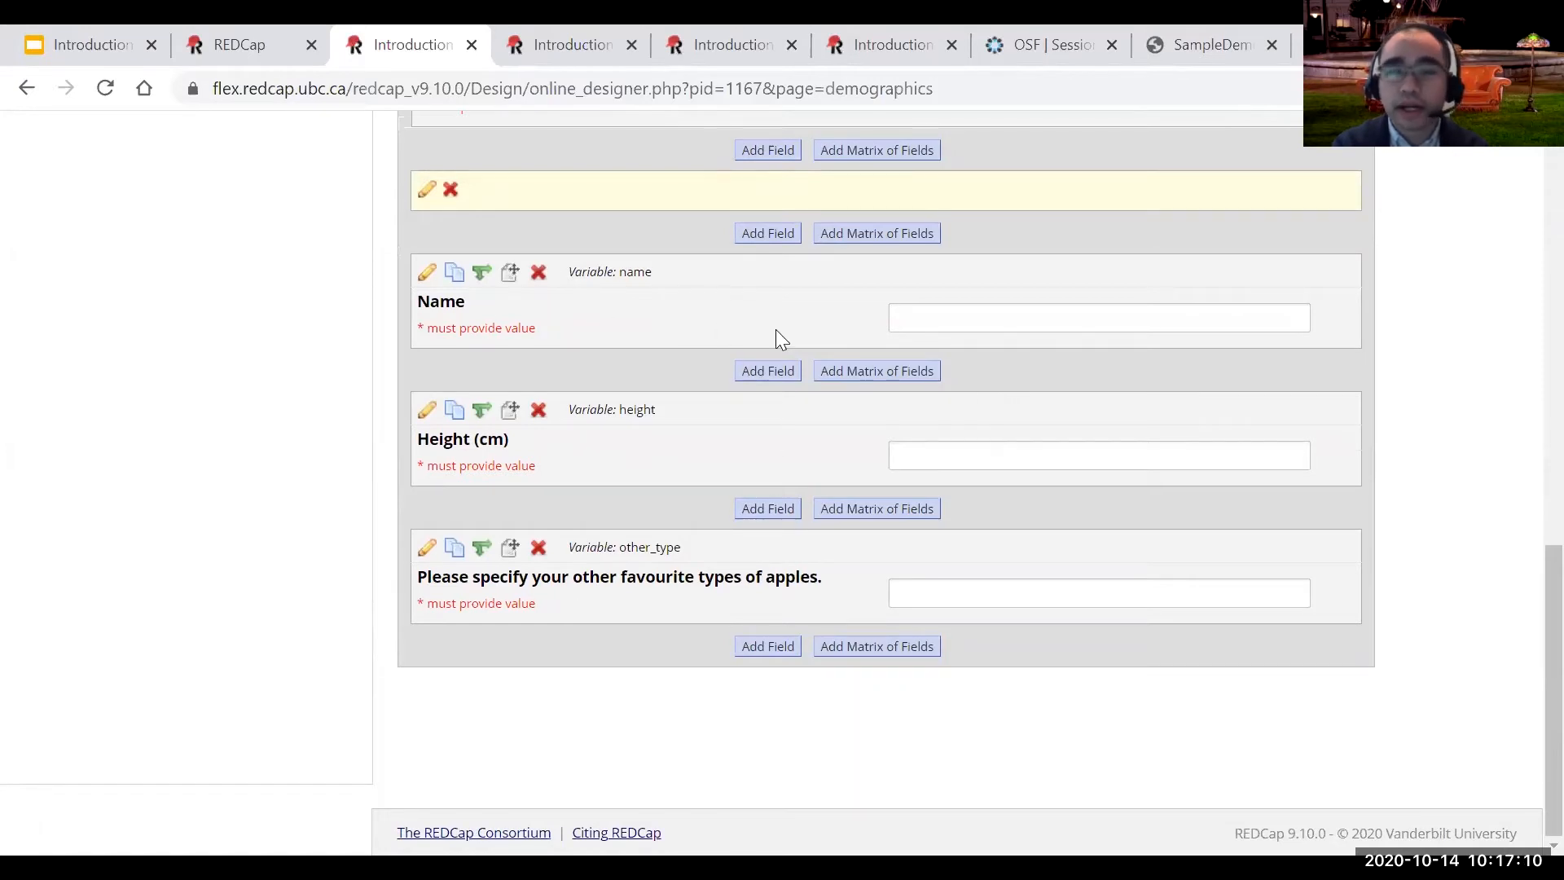
{"action": "left_click", "coordinate": [426, 275]}
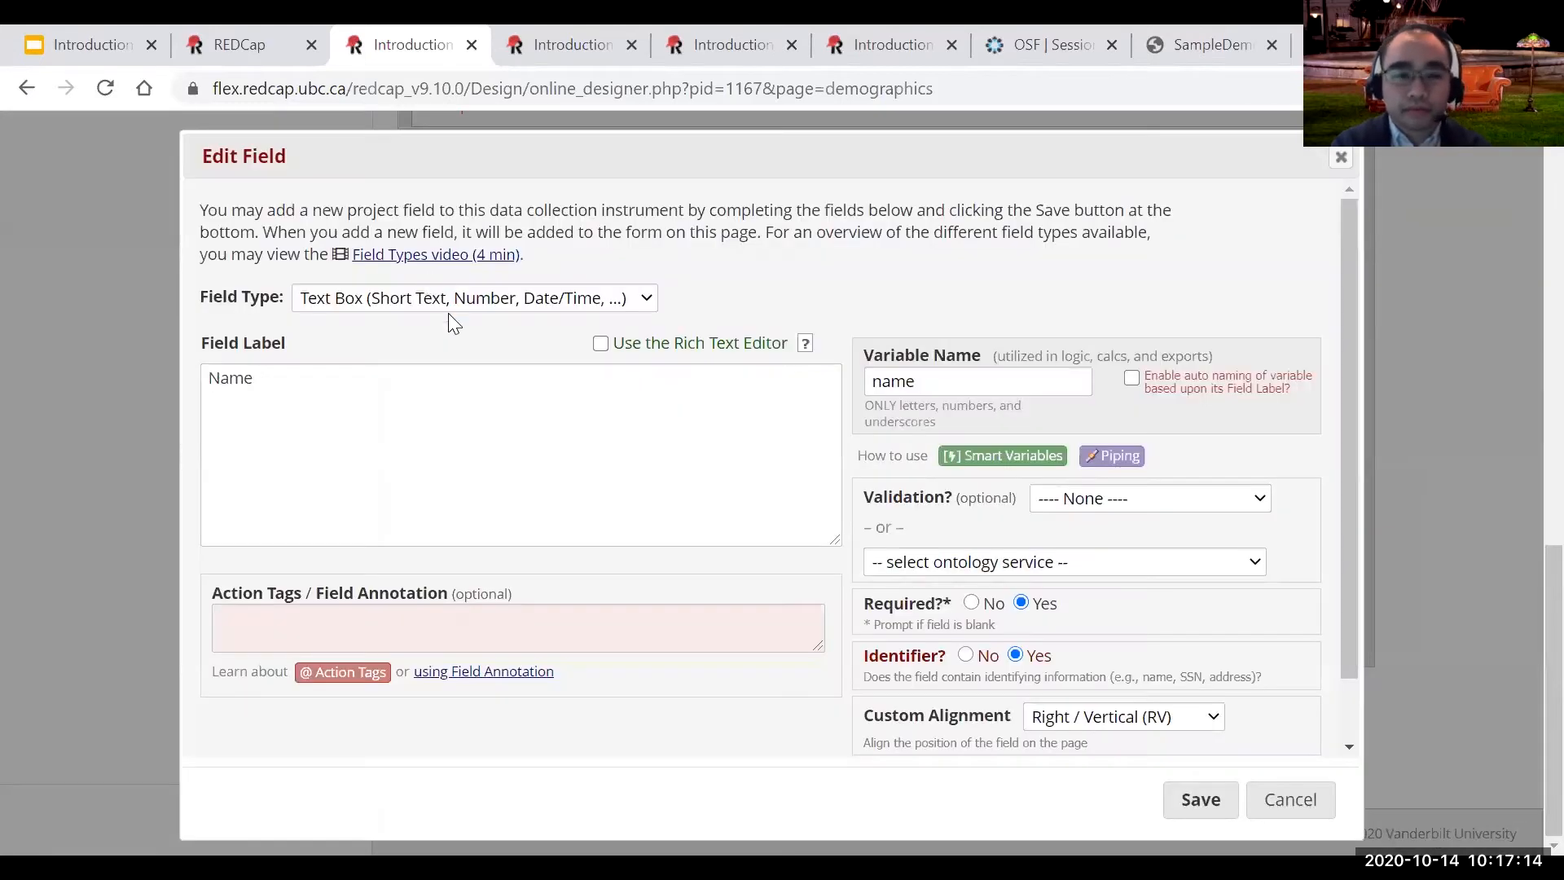
{"action": "scroll", "coordinate": [527, 409], "scroll_direction": "down", "scroll_amount": 1}
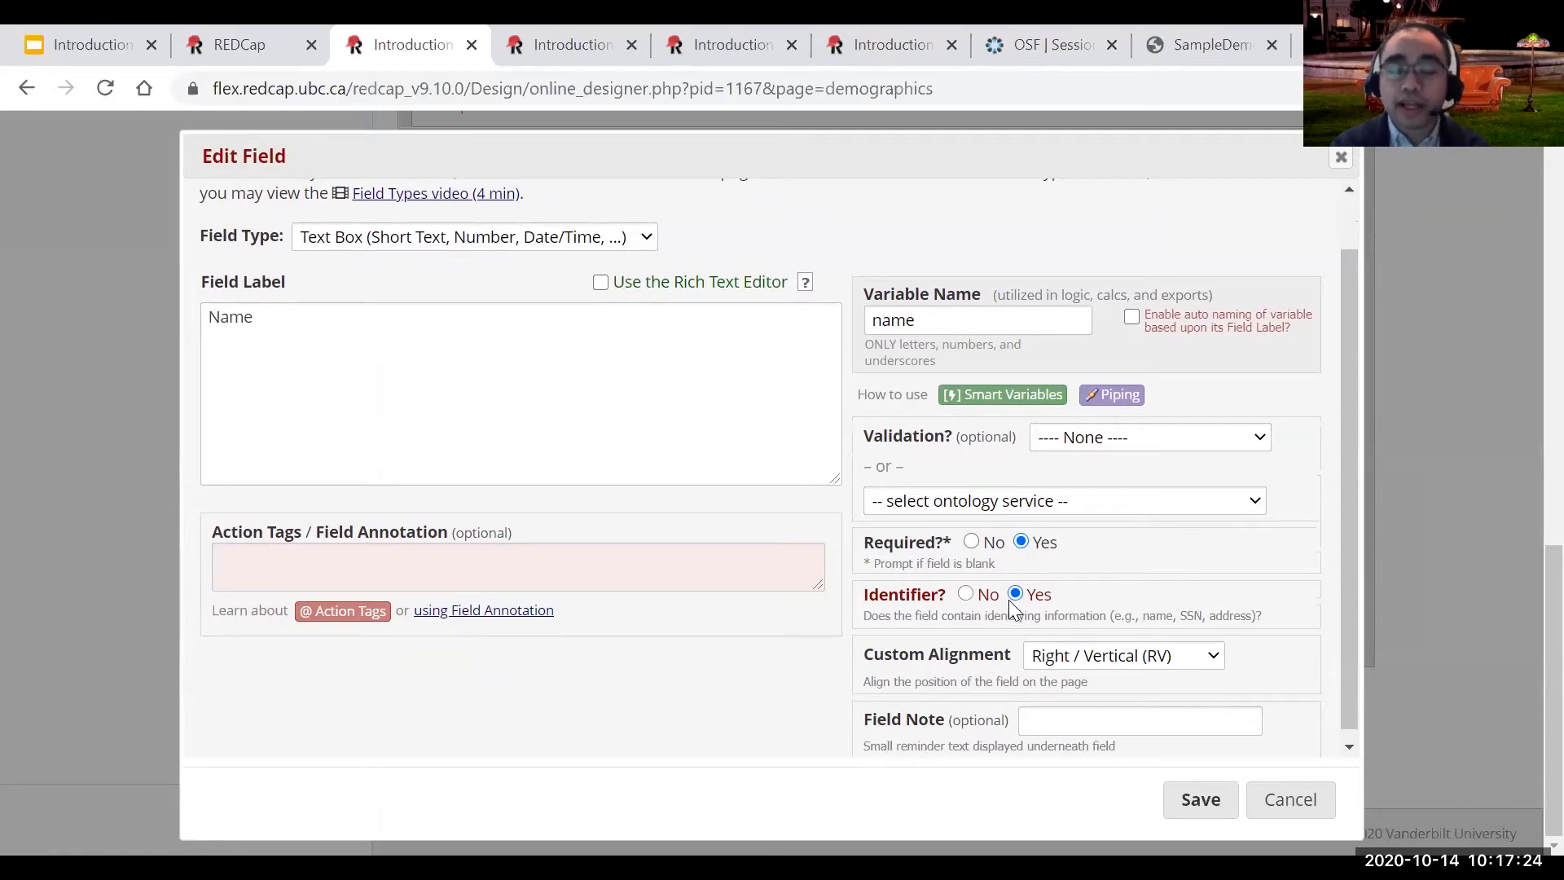
{"action": "scroll", "coordinate": [1008, 599], "scroll_direction": "down", "scroll_amount": 1}
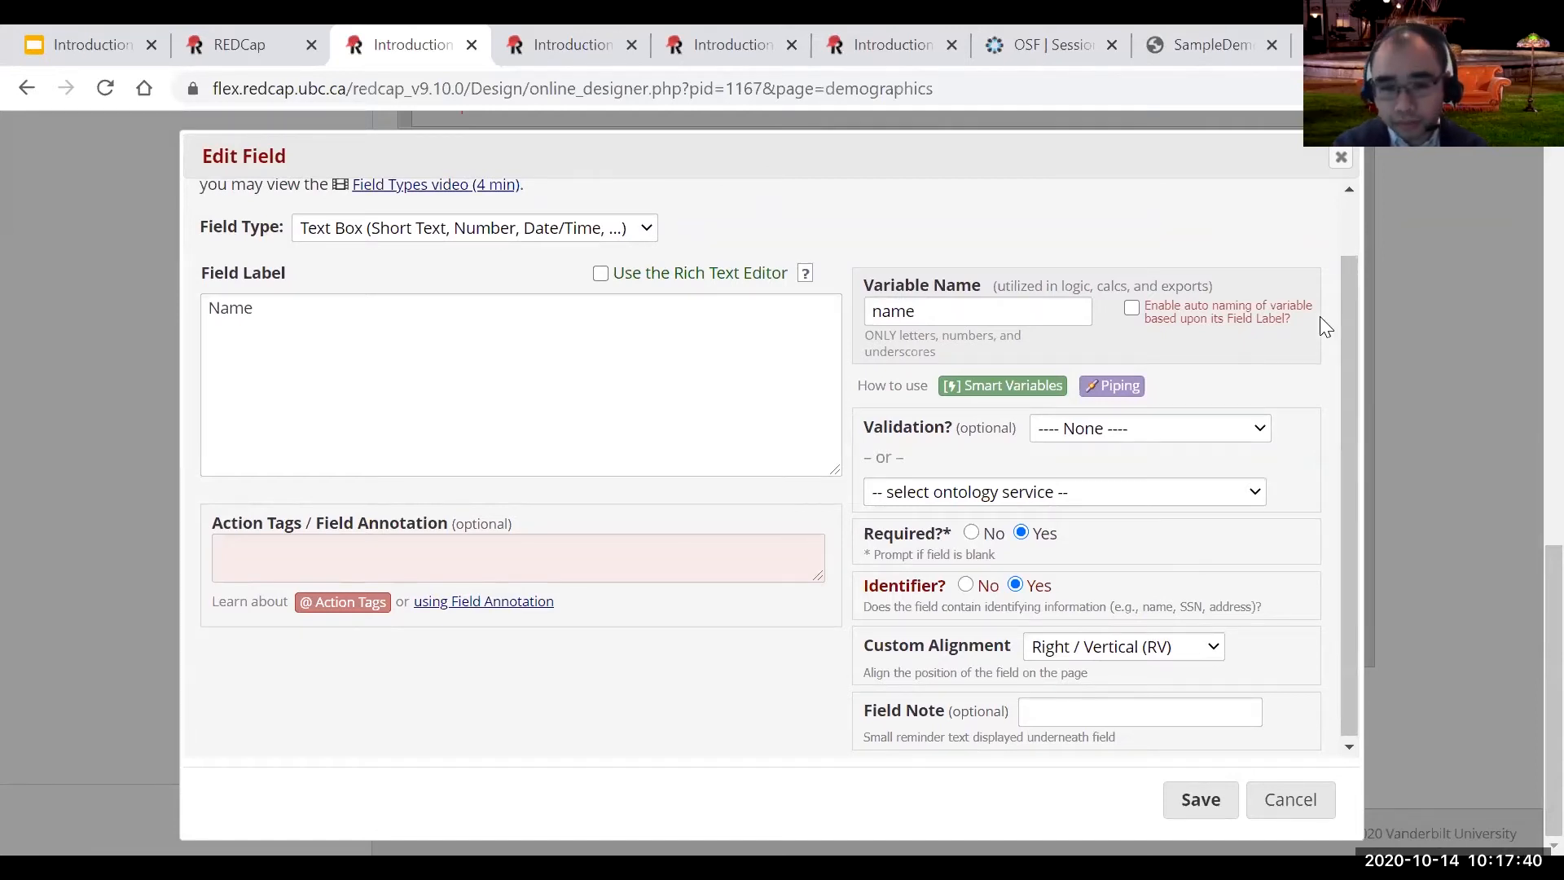
{"action": "left_click", "coordinate": [1277, 795]}
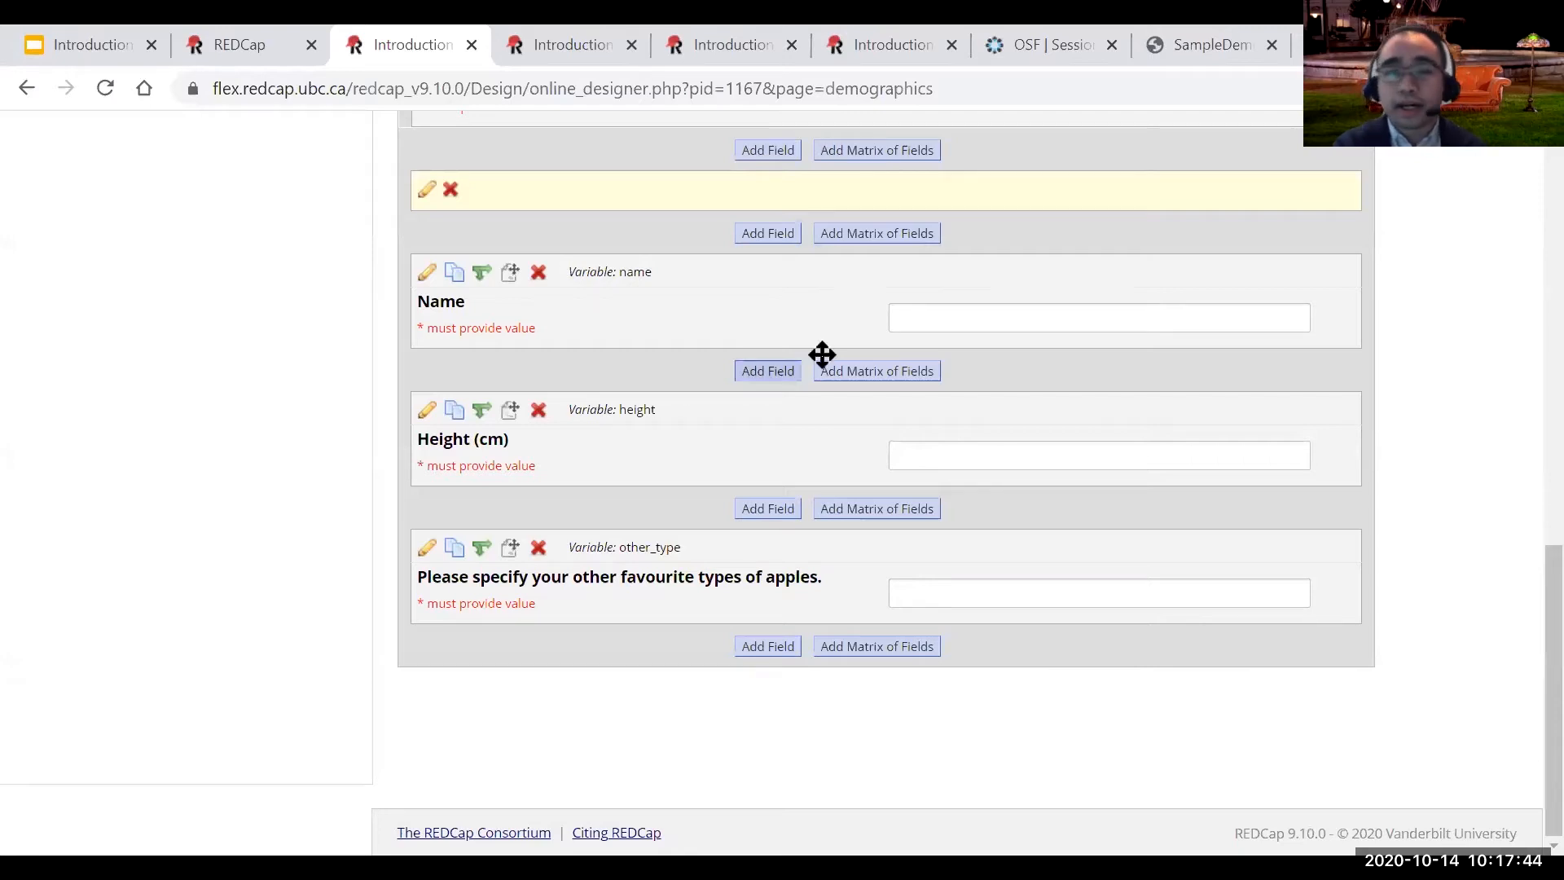
Add a text box field directly below Name, labelled "Phone Number" with the variable name phone.
{"action": "left_click", "coordinate": [766, 371]}
{"action": "left_click", "coordinate": [422, 455]}
{"action": "type", "text": "Ph"}
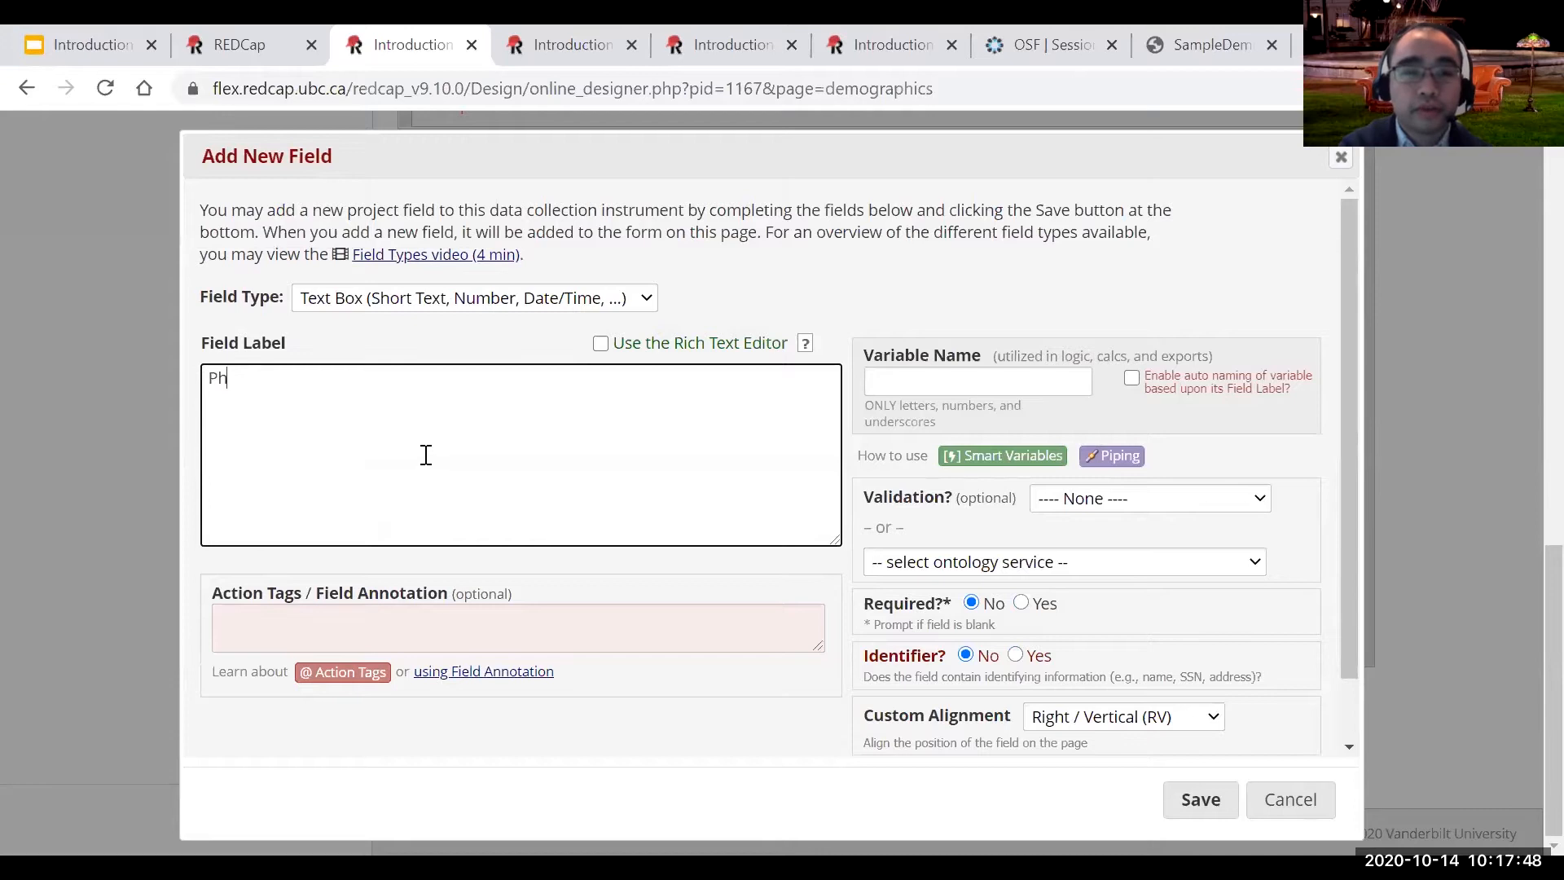
{"action": "type", "text": "one Number"}
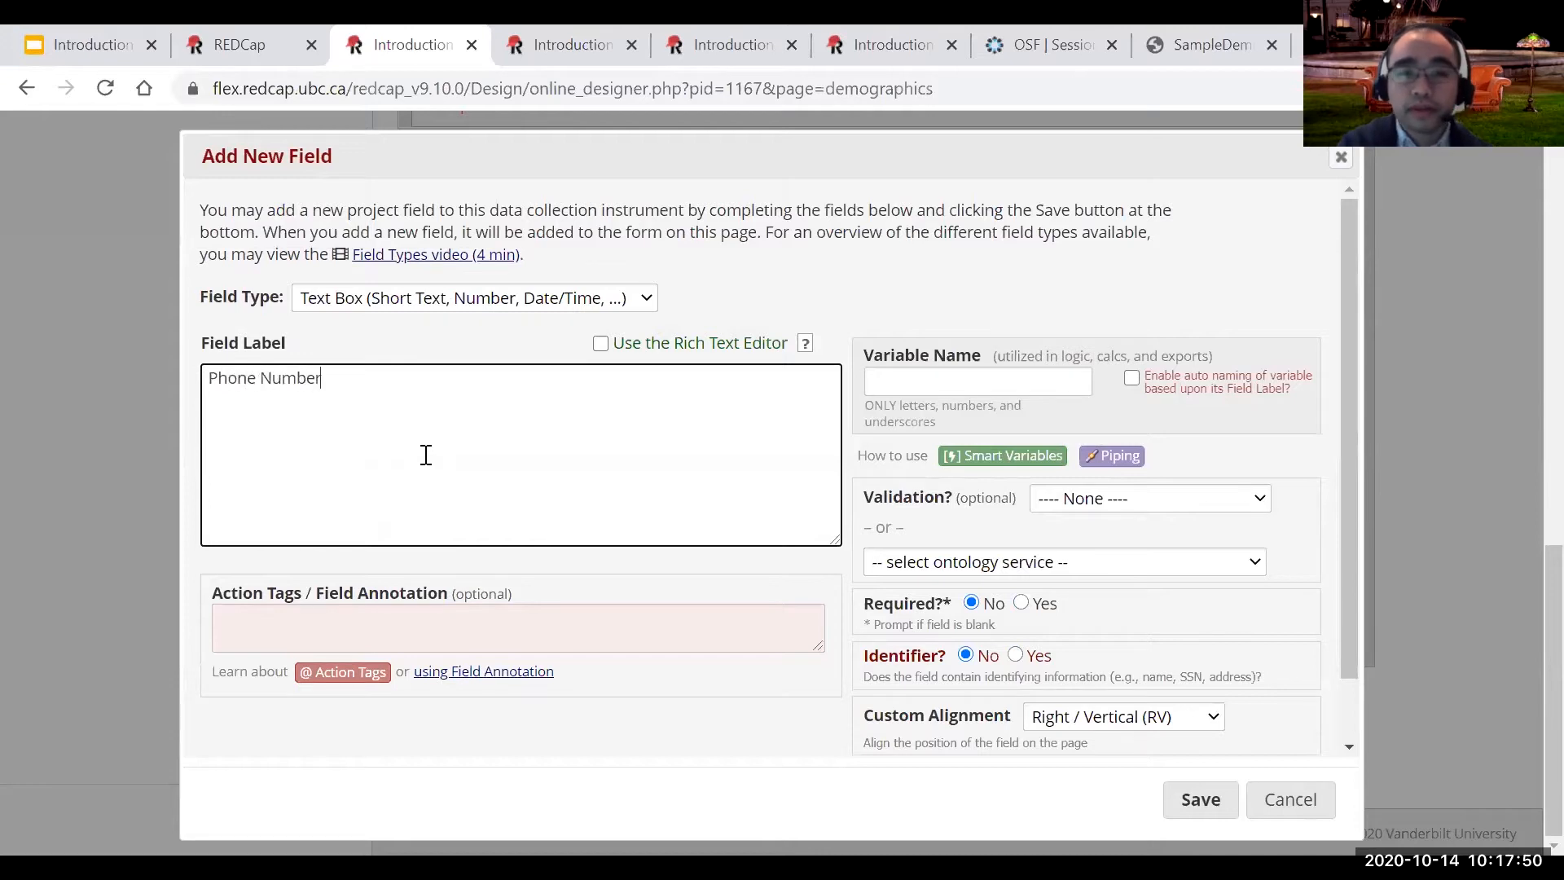
{"action": "left_click", "coordinate": [917, 391]}
{"action": "type", "text": "phone"}
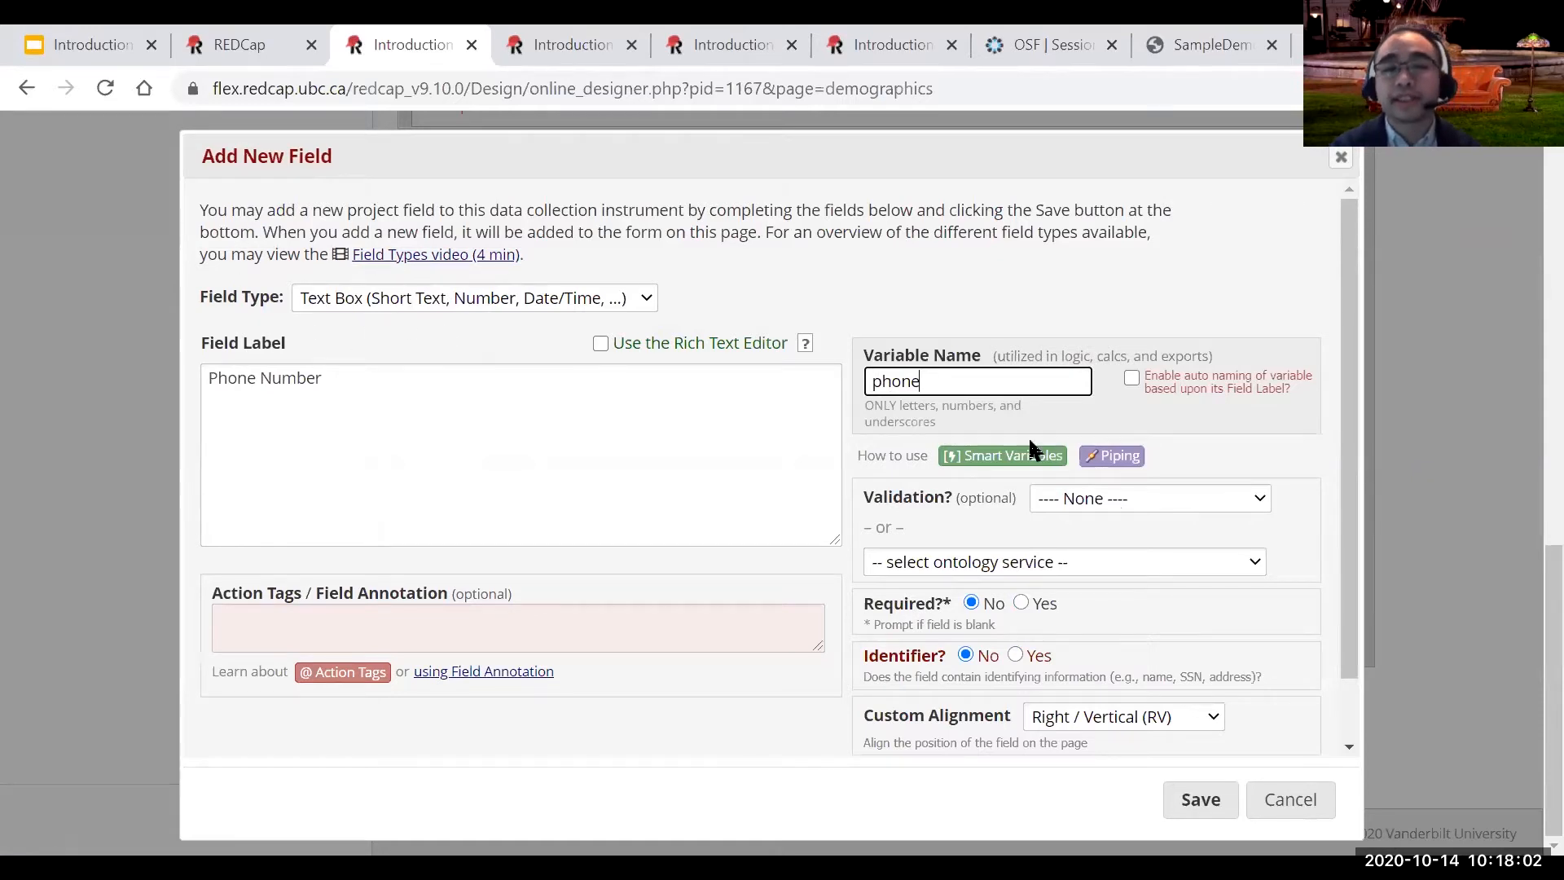
Set the phone field's validation to Phone (North America), mark it as required and as an identifier, and save it.
{"action": "left_click", "coordinate": [1121, 498]}
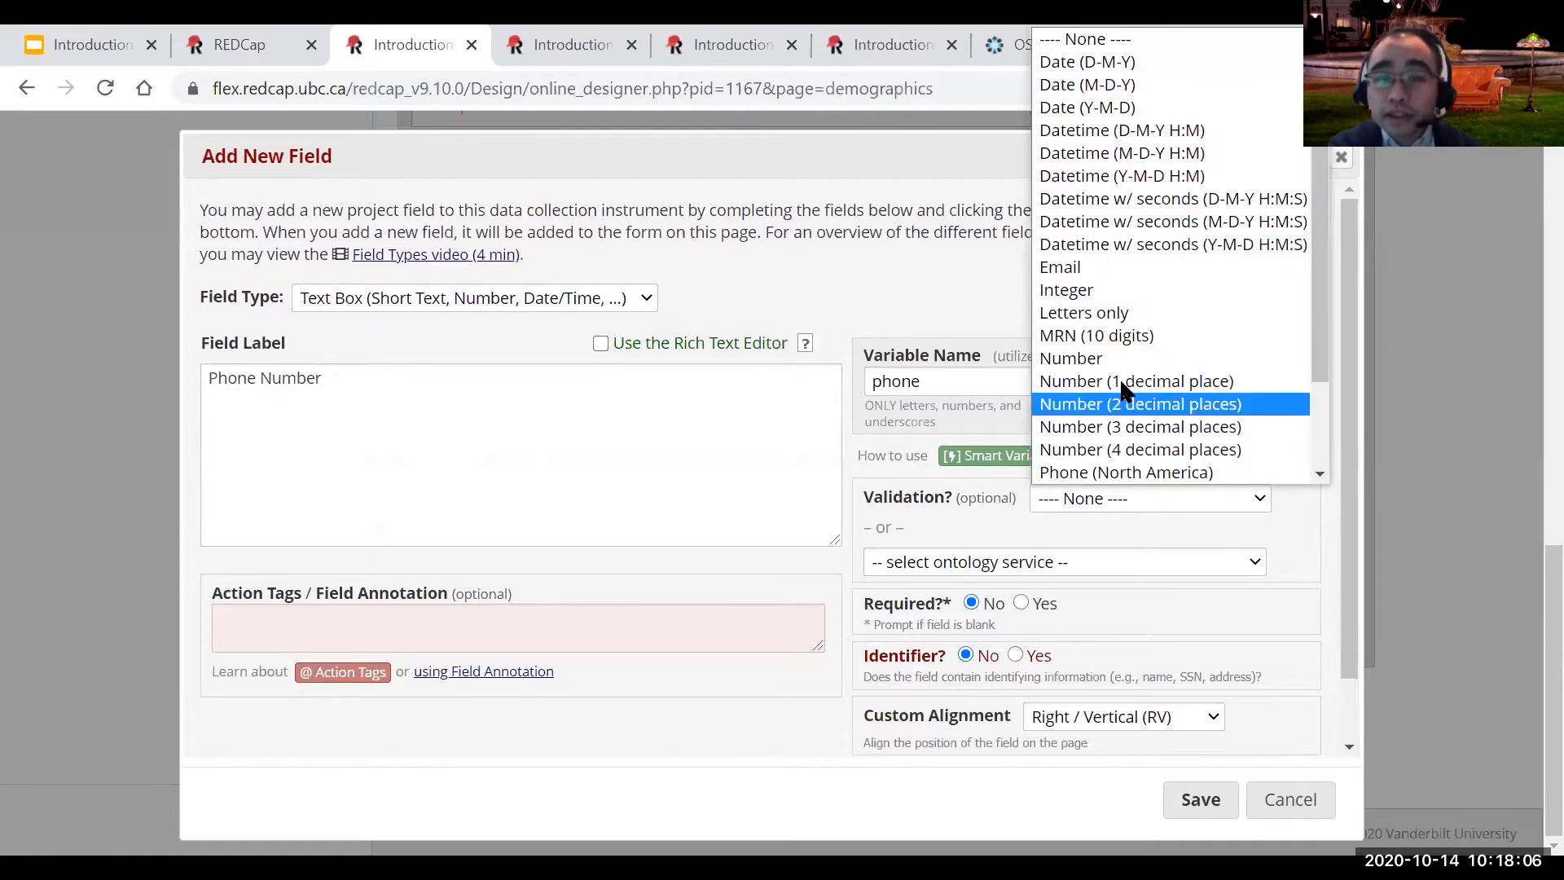
{"action": "left_click", "coordinate": [1124, 474]}
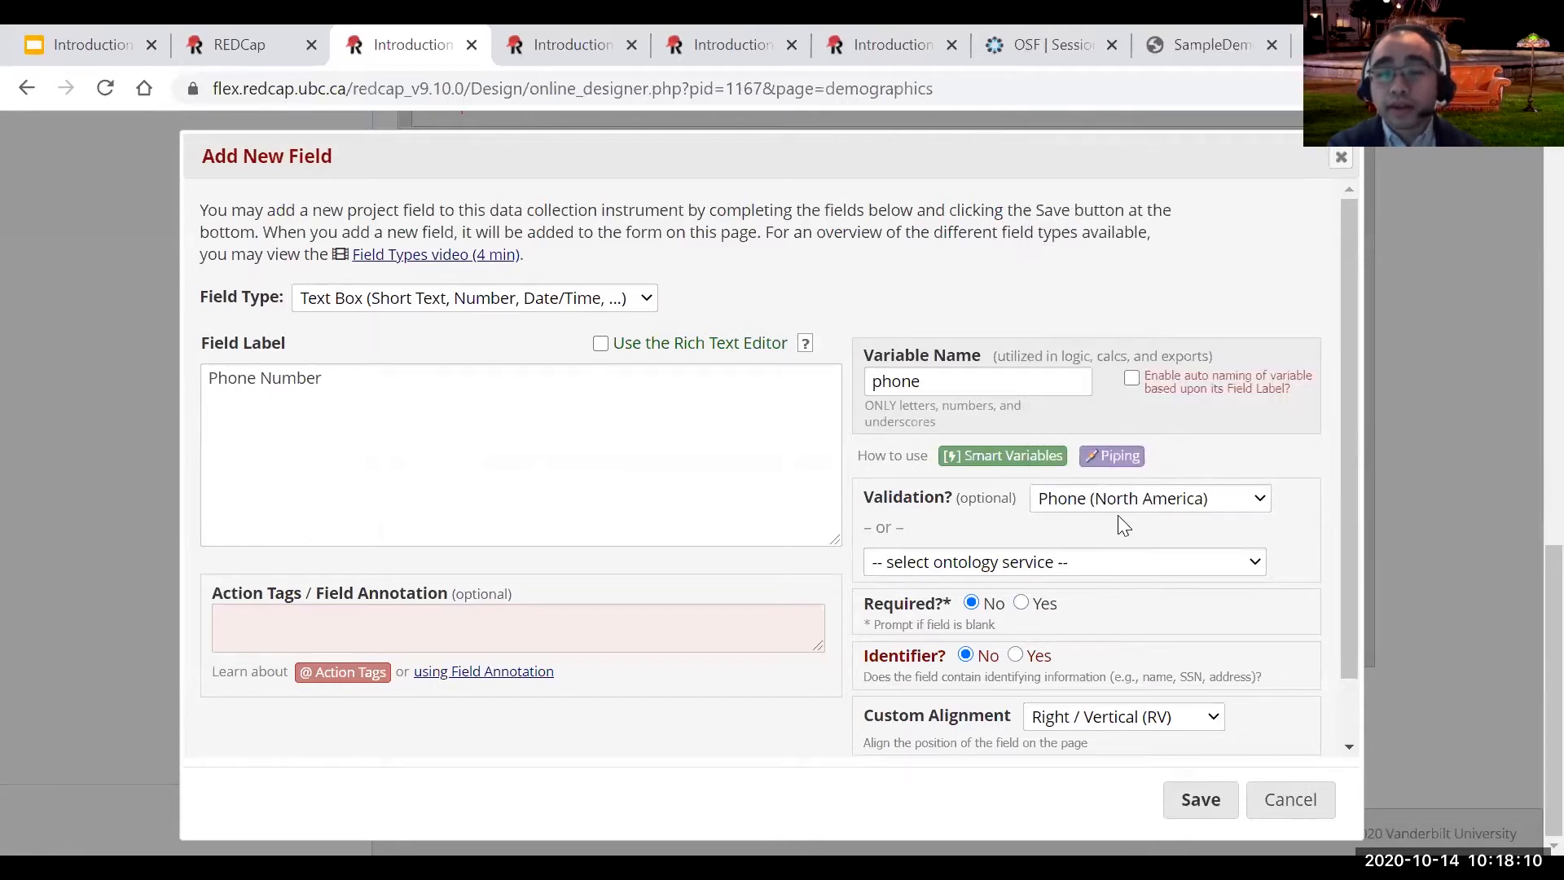
{"action": "scroll", "coordinate": [1119, 517], "scroll_direction": "down", "scroll_amount": 1}
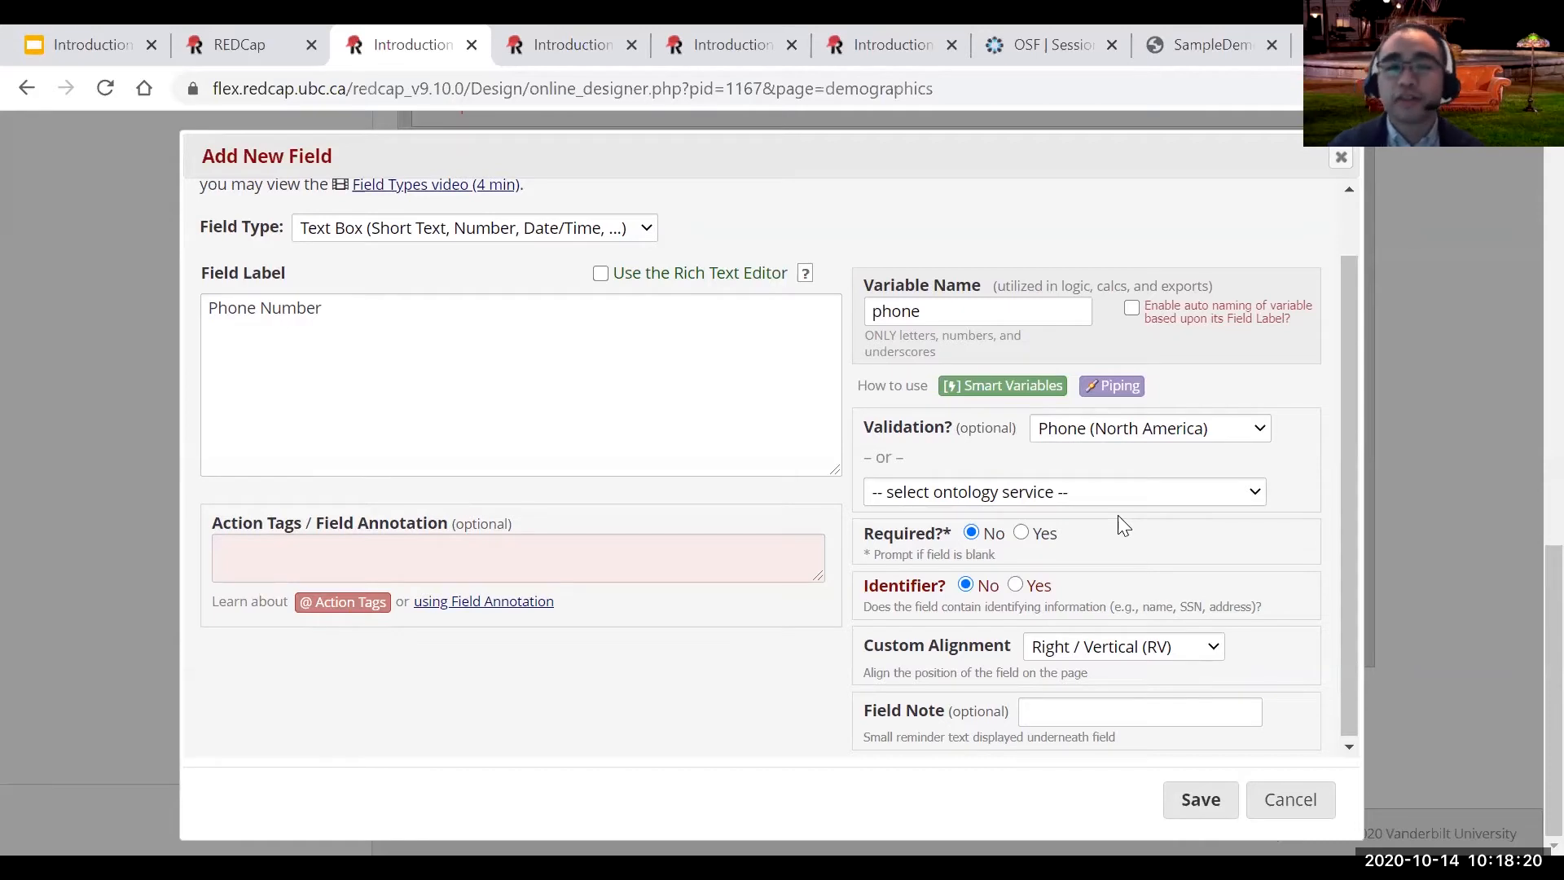
{"action": "left_click", "coordinate": [1021, 533]}
{"action": "left_click", "coordinate": [1016, 585]}
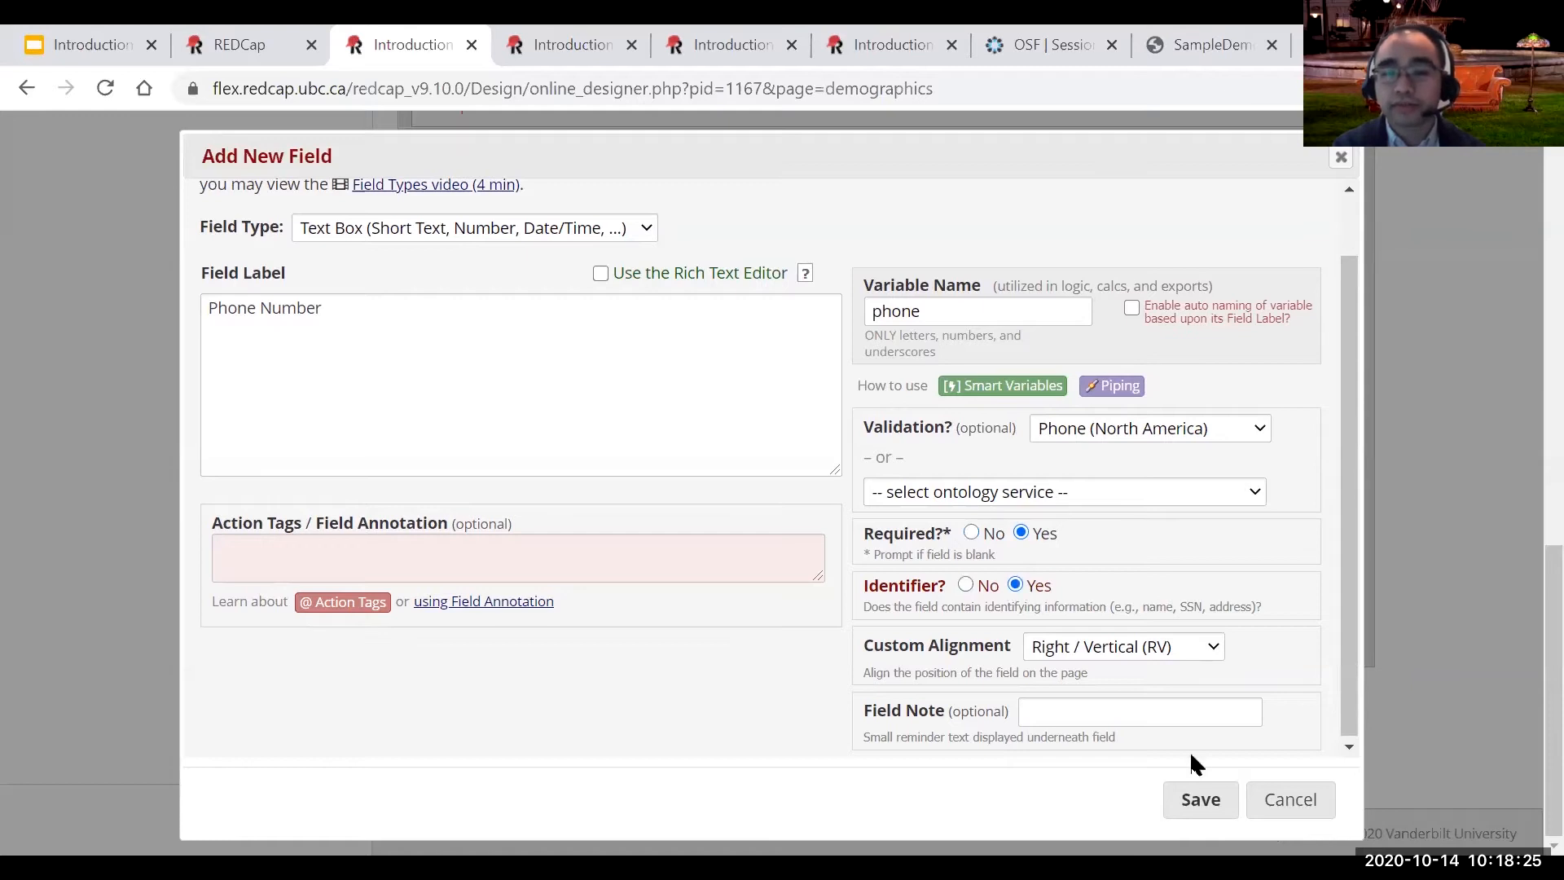
{"action": "left_click", "coordinate": [1201, 804]}
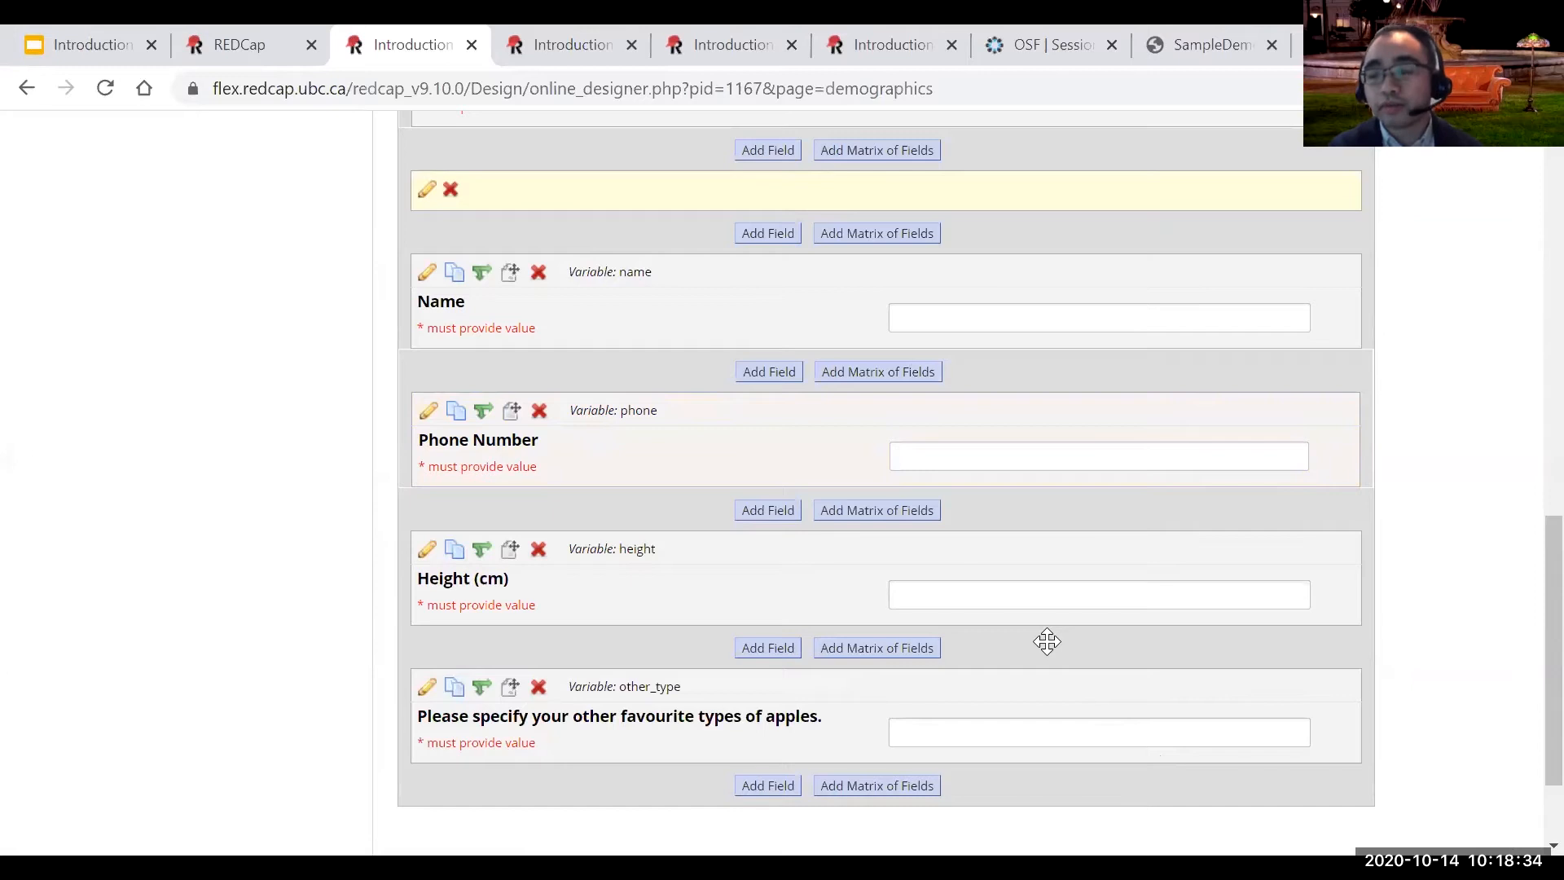
Add a text box field directly below Phone Number, labelled "Email" with the variable name email.
{"action": "left_click", "coordinate": [770, 518]}
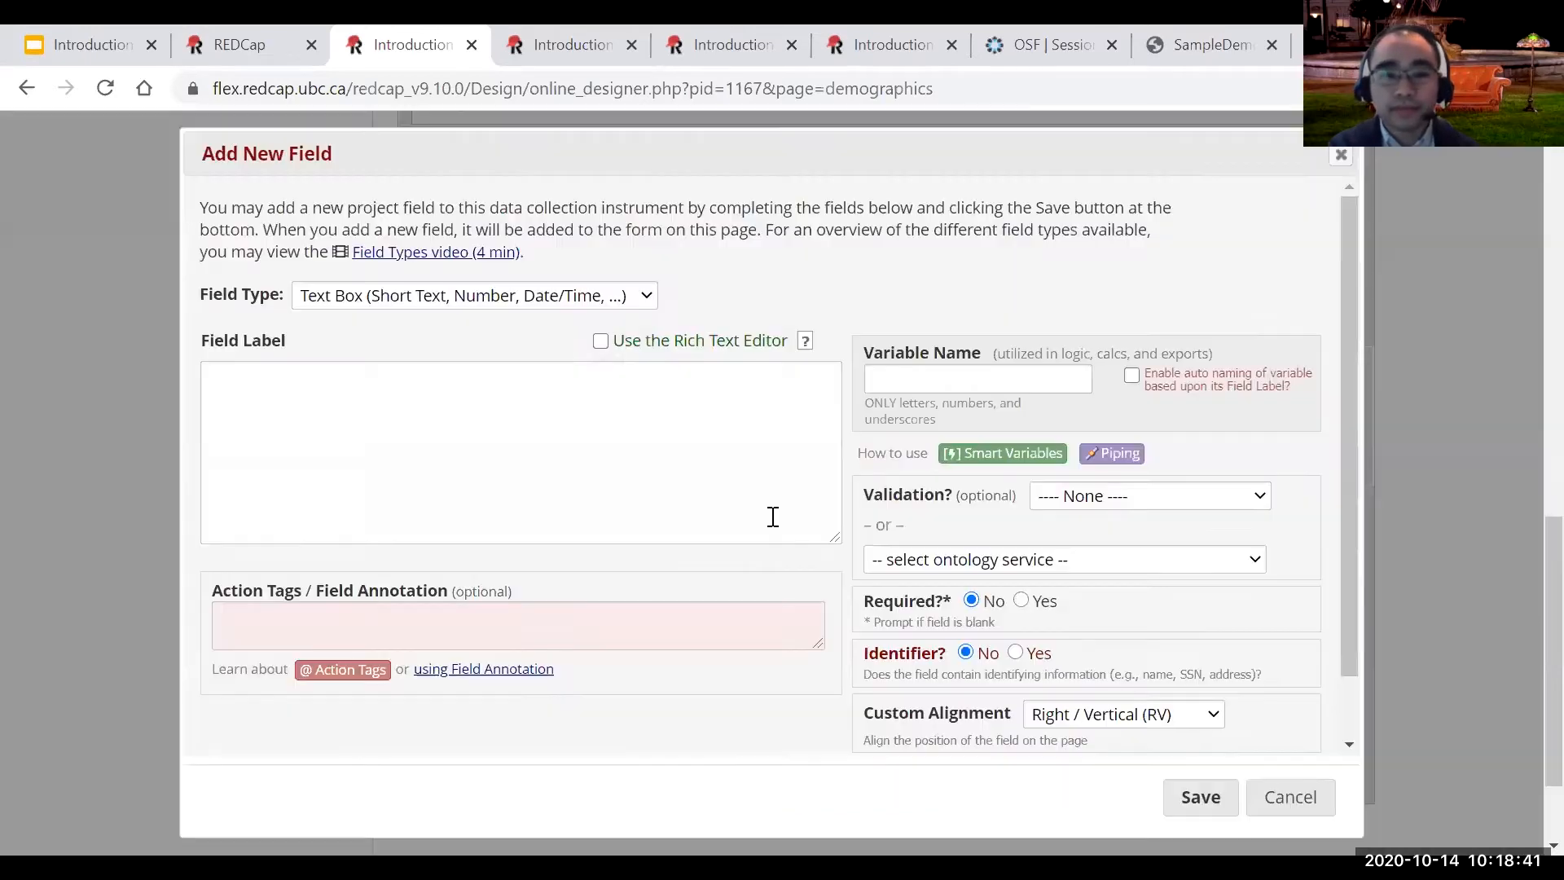
{"action": "left_click", "coordinate": [494, 299]}
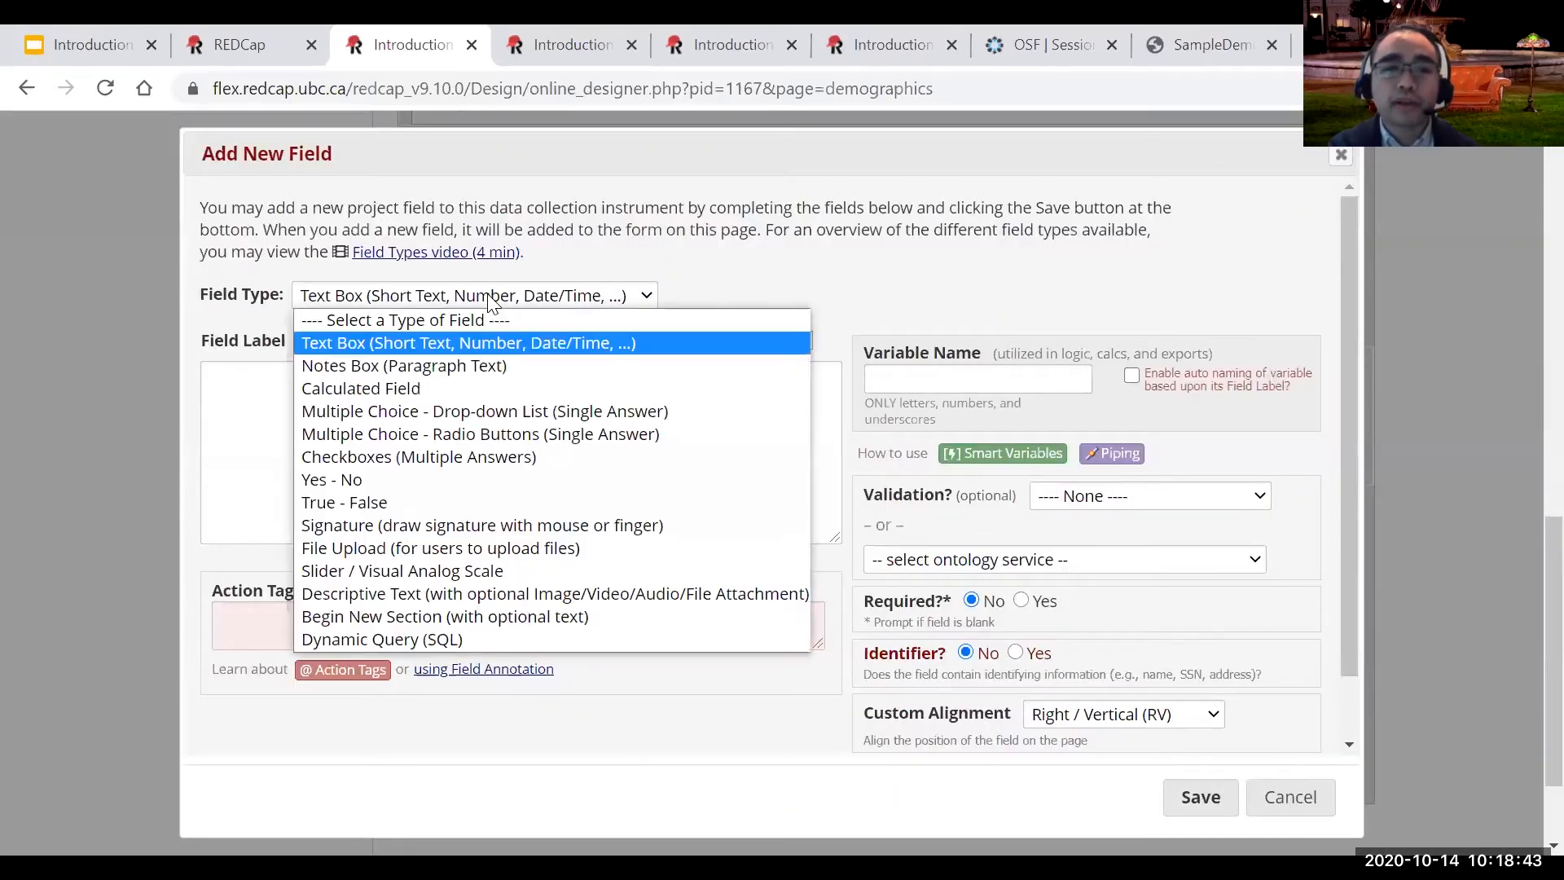
{"action": "left_click", "coordinate": [471, 342]}
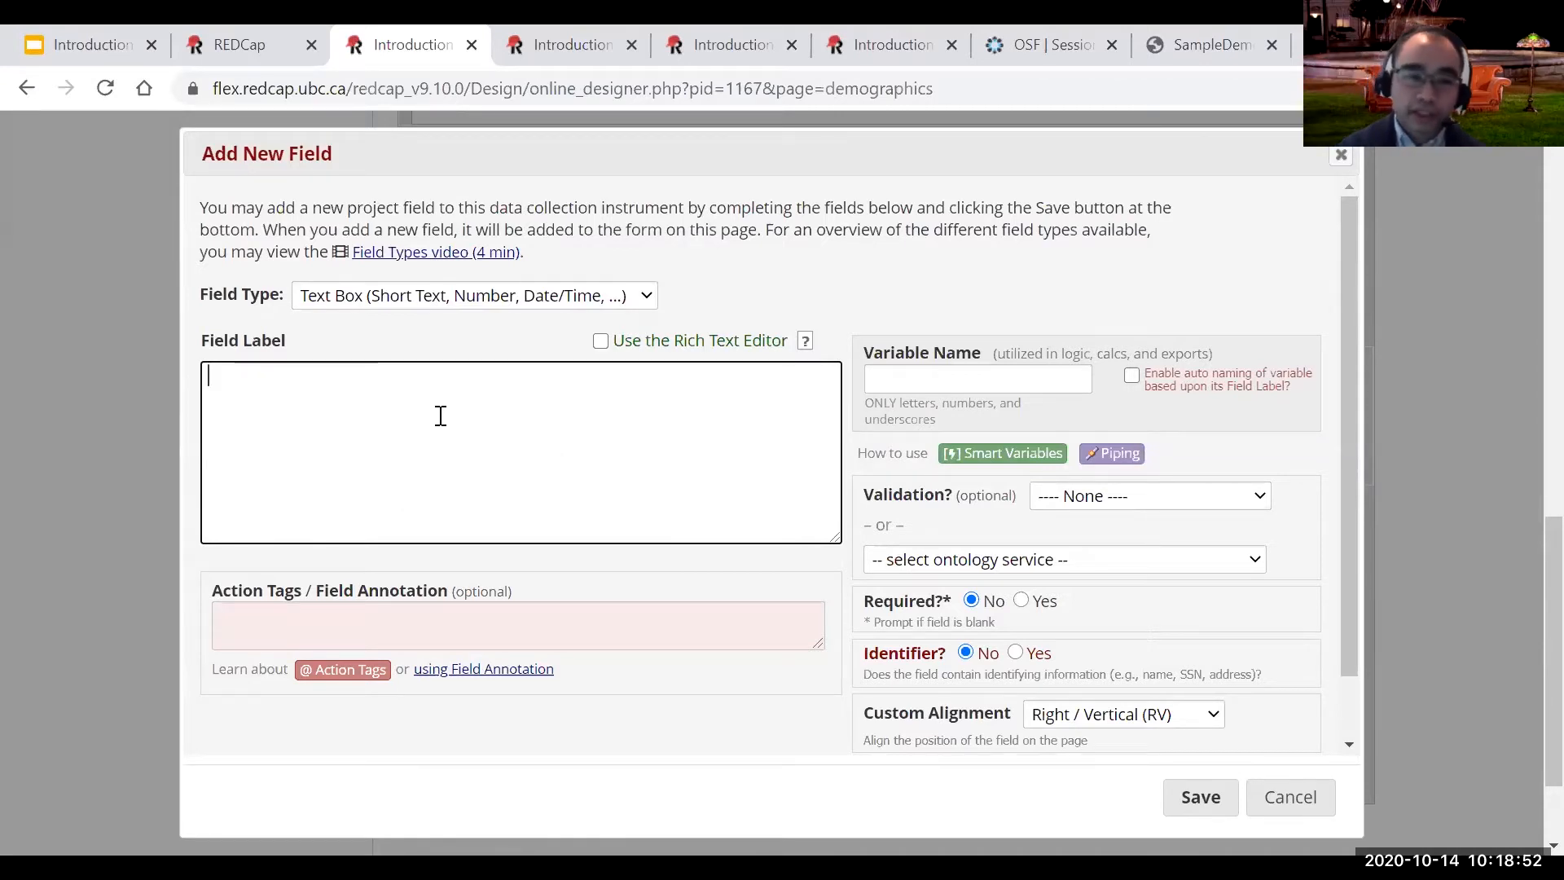
{"action": "type", "text": "Email"}
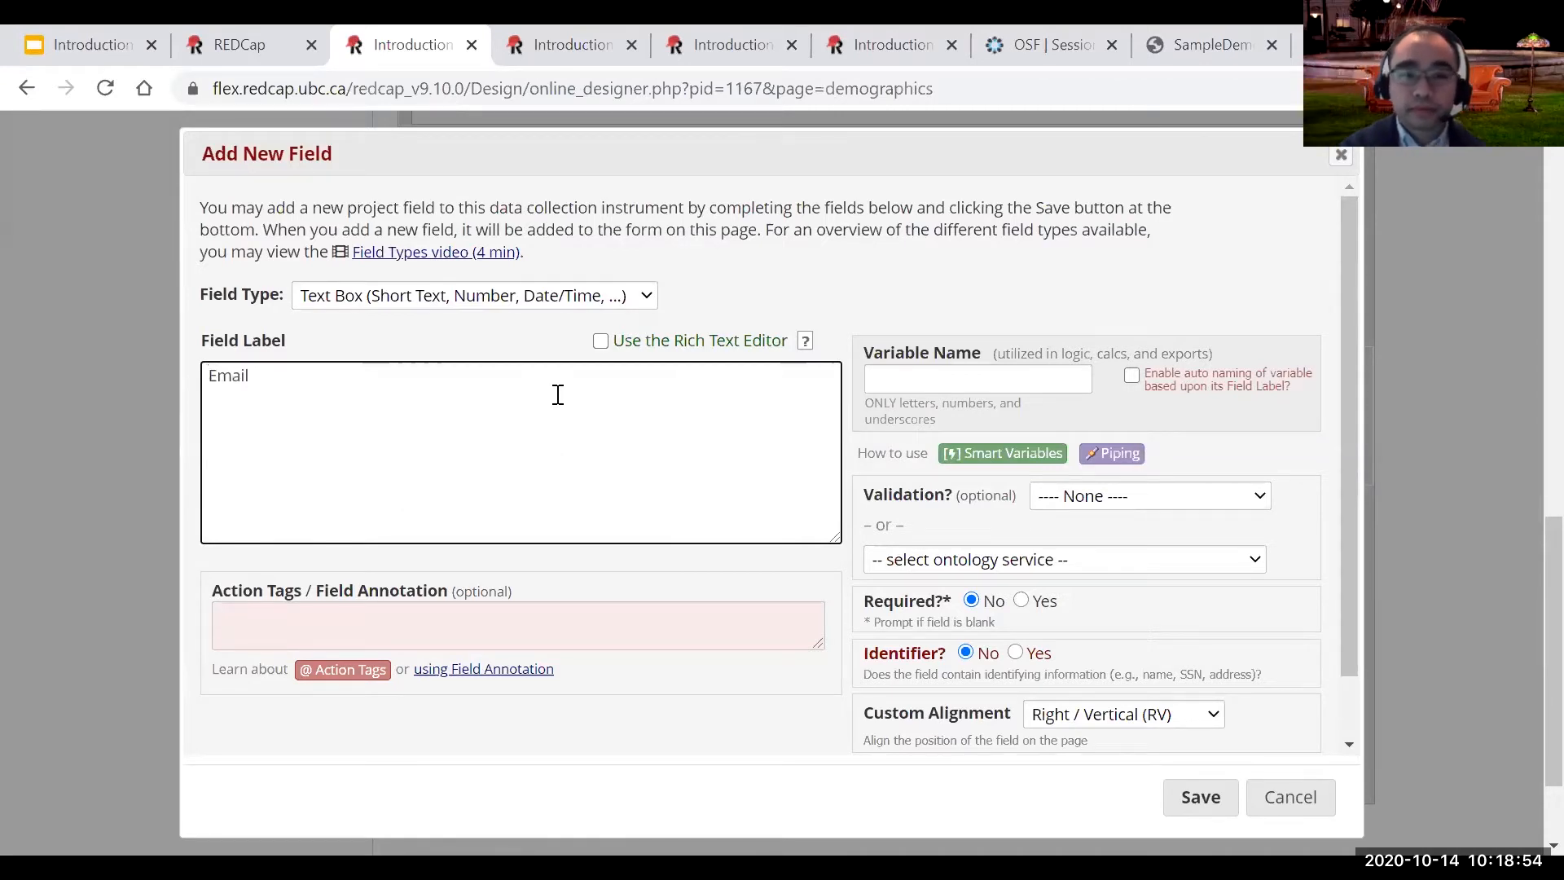
{"action": "left_click", "coordinate": [1040, 381]}
{"action": "type", "text": "email"}
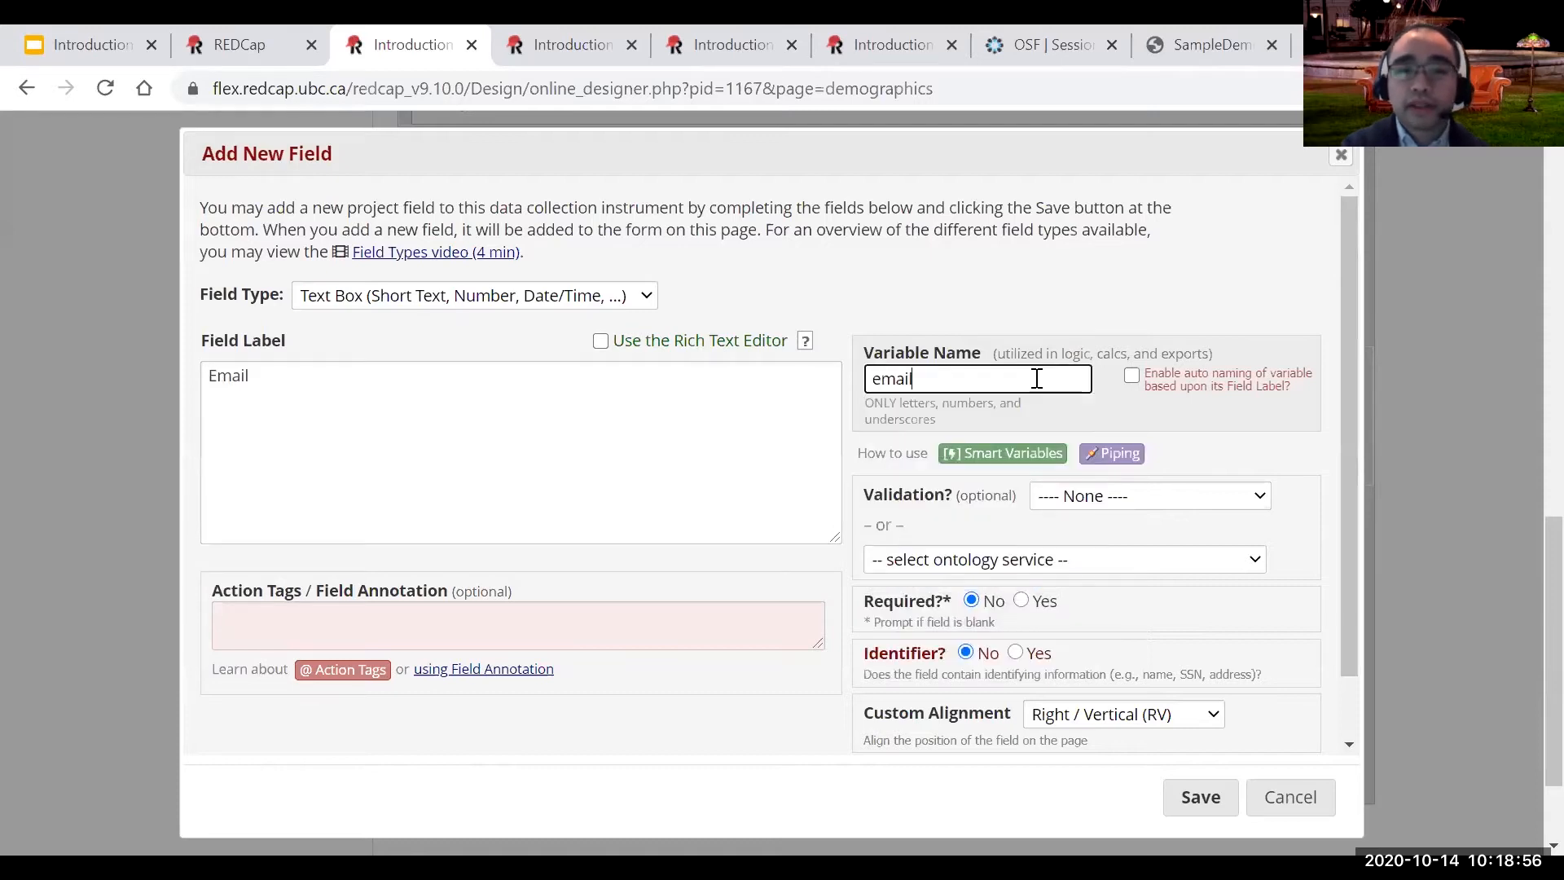
Set the email field's validation to Email, mark it as required and as an identifier, and save it.
{"action": "left_click", "coordinate": [1145, 494]}
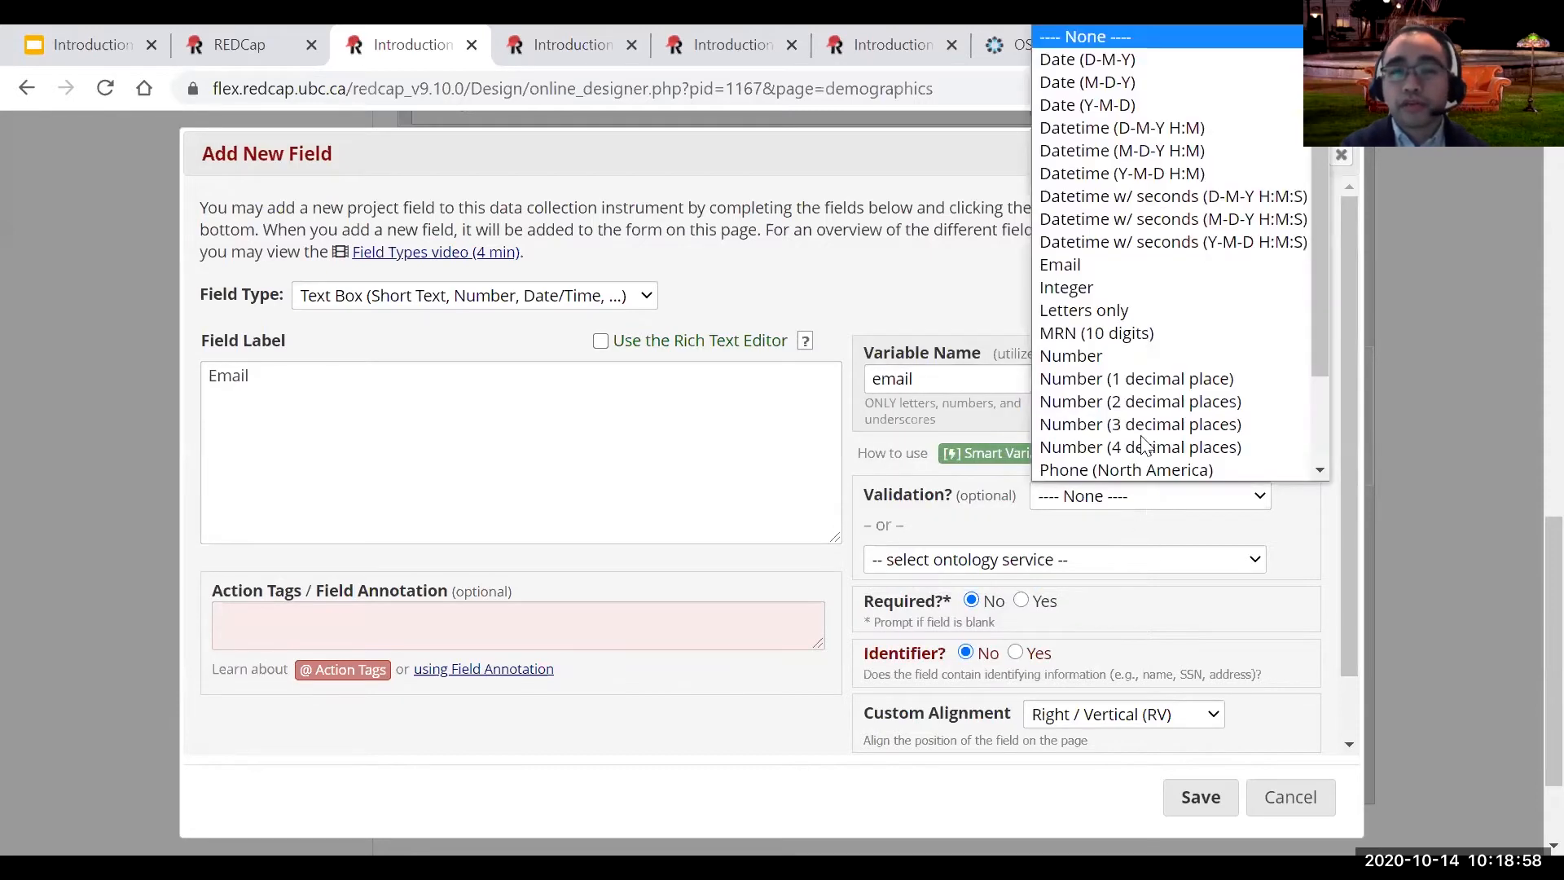
{"action": "left_click", "coordinate": [1075, 266]}
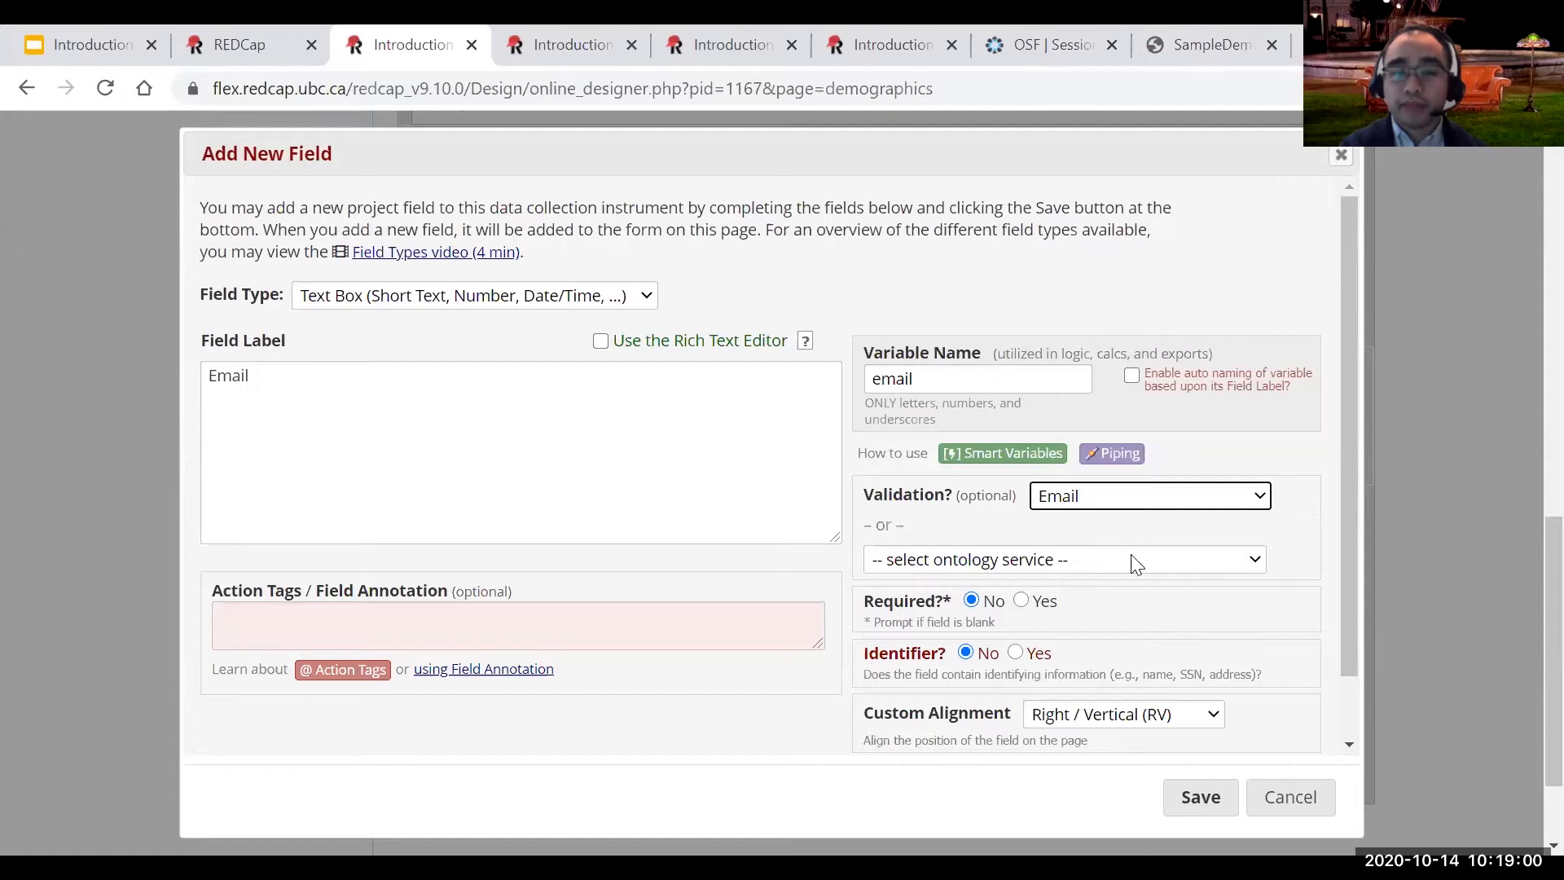
{"action": "left_click", "coordinate": [1021, 602]}
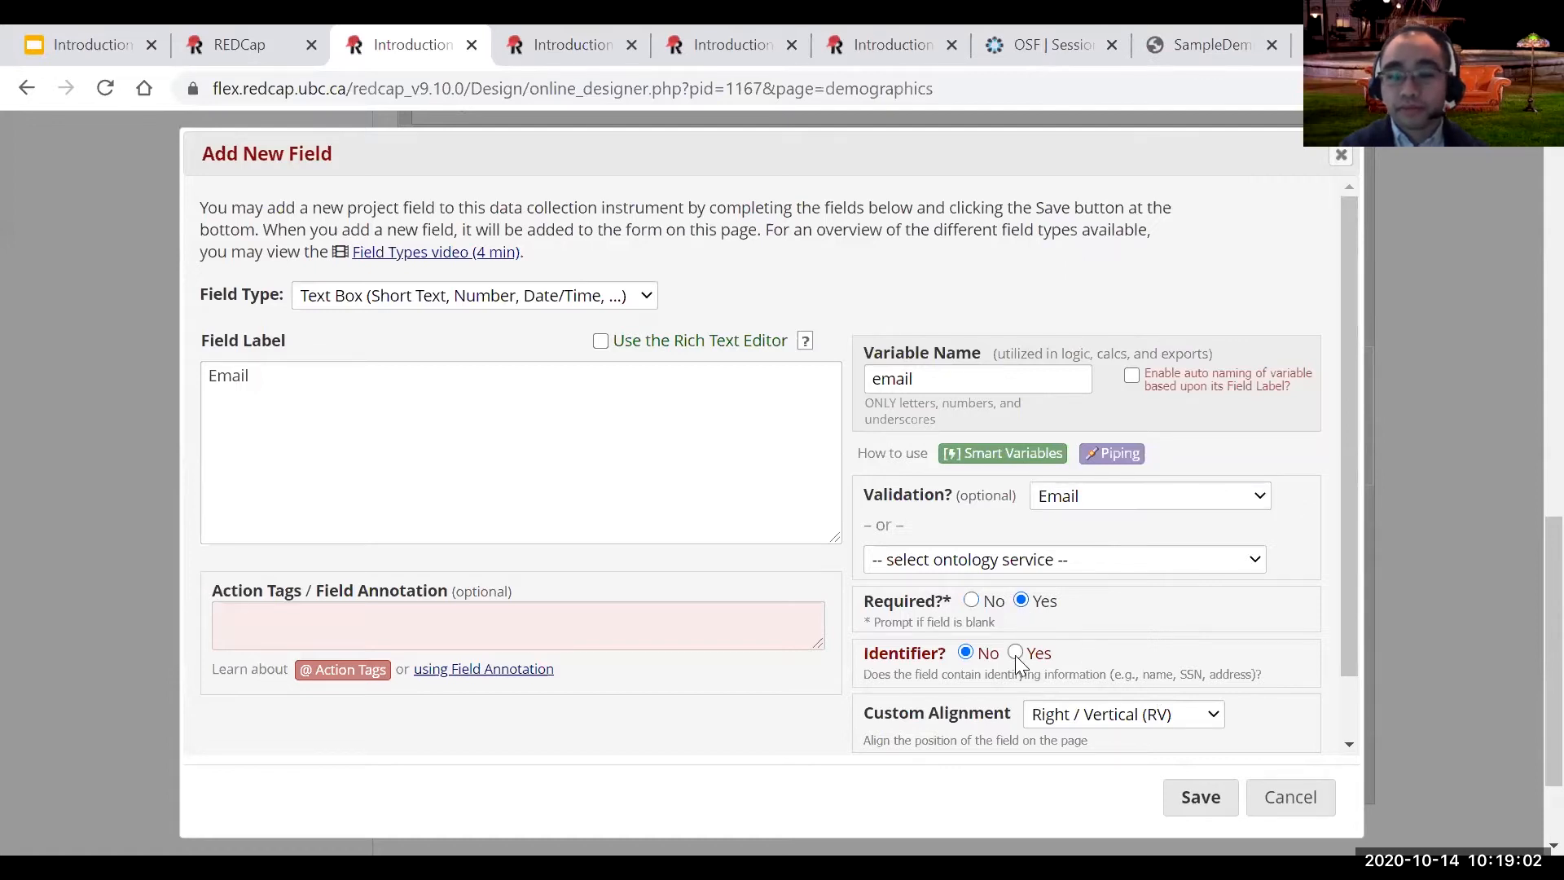
{"action": "left_click", "coordinate": [1205, 800]}
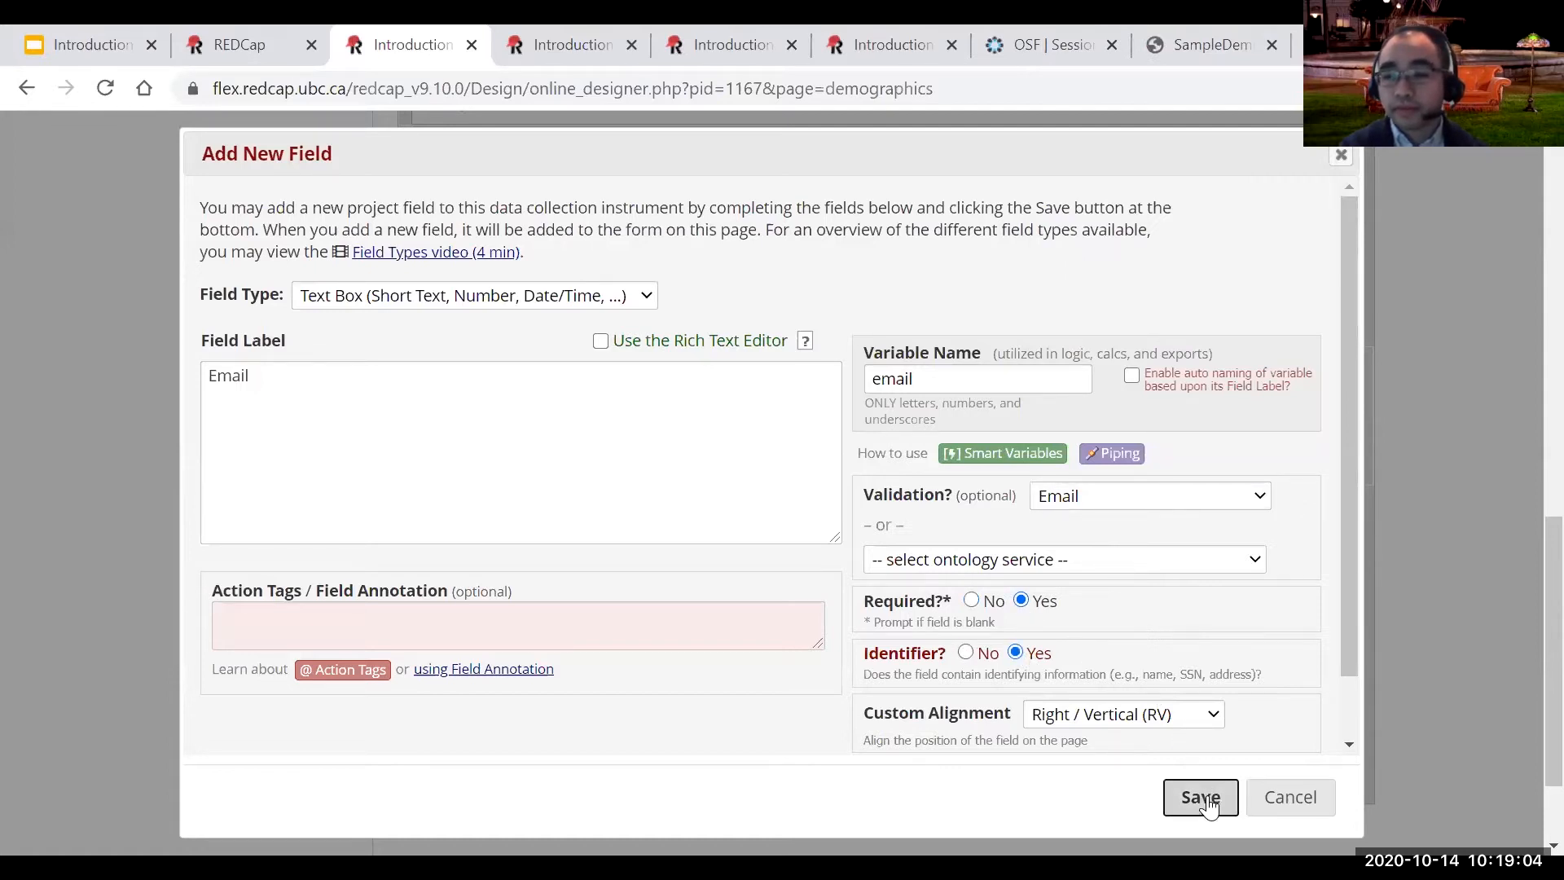
Add a text box field directly below Email, labelled "Date of Birth" with the variable name dob.
{"action": "scroll", "coordinate": [819, 626], "scroll_direction": "down", "scroll_amount": 1}
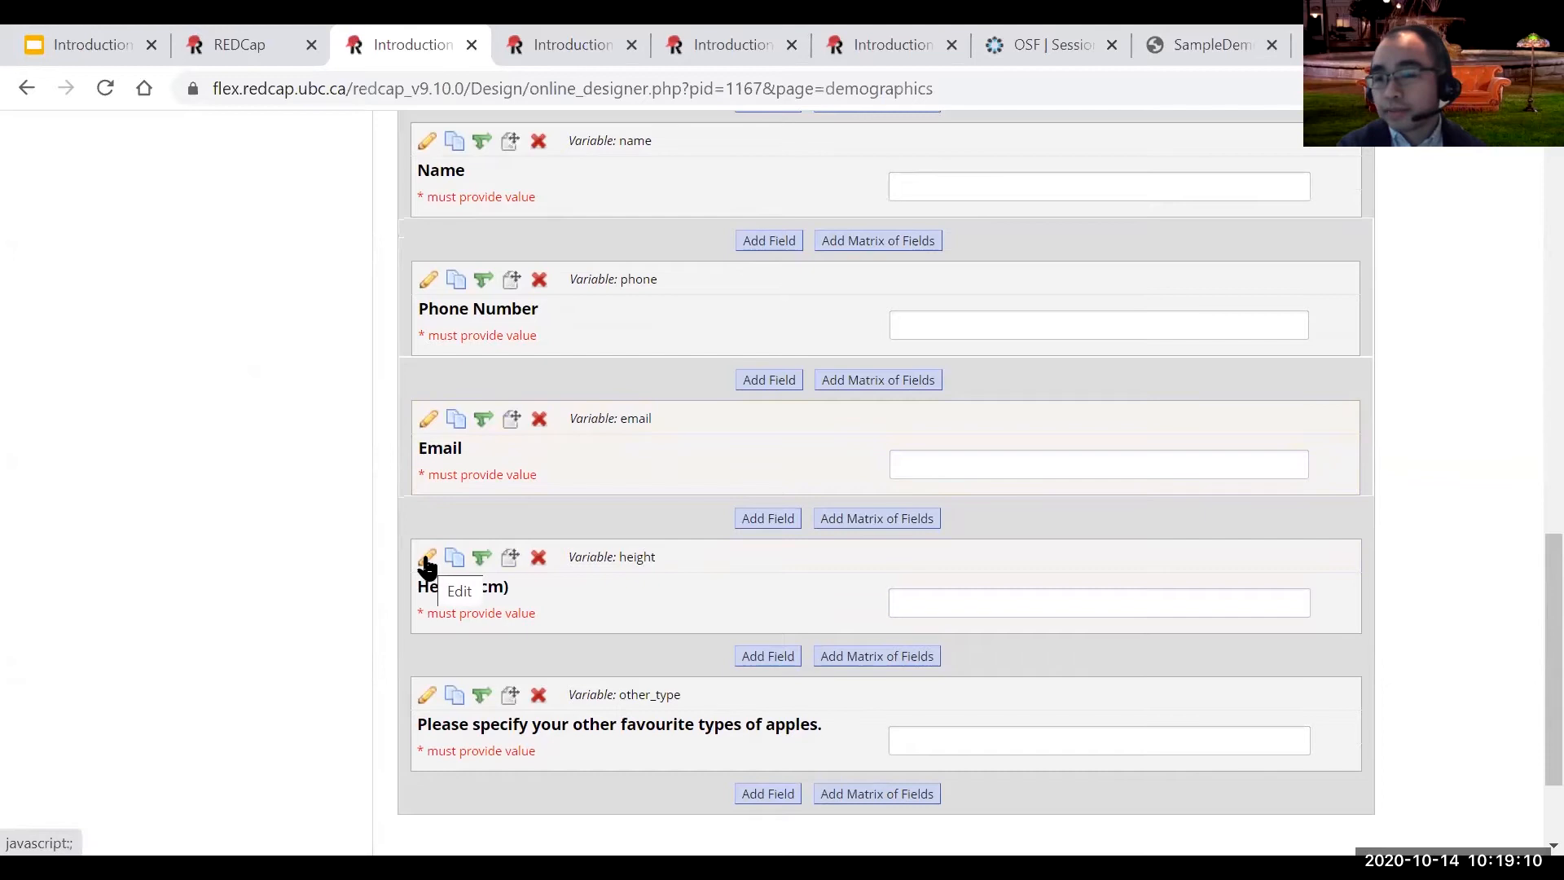
{"action": "left_click", "coordinate": [765, 518]}
{"action": "left_click", "coordinate": [621, 459]}
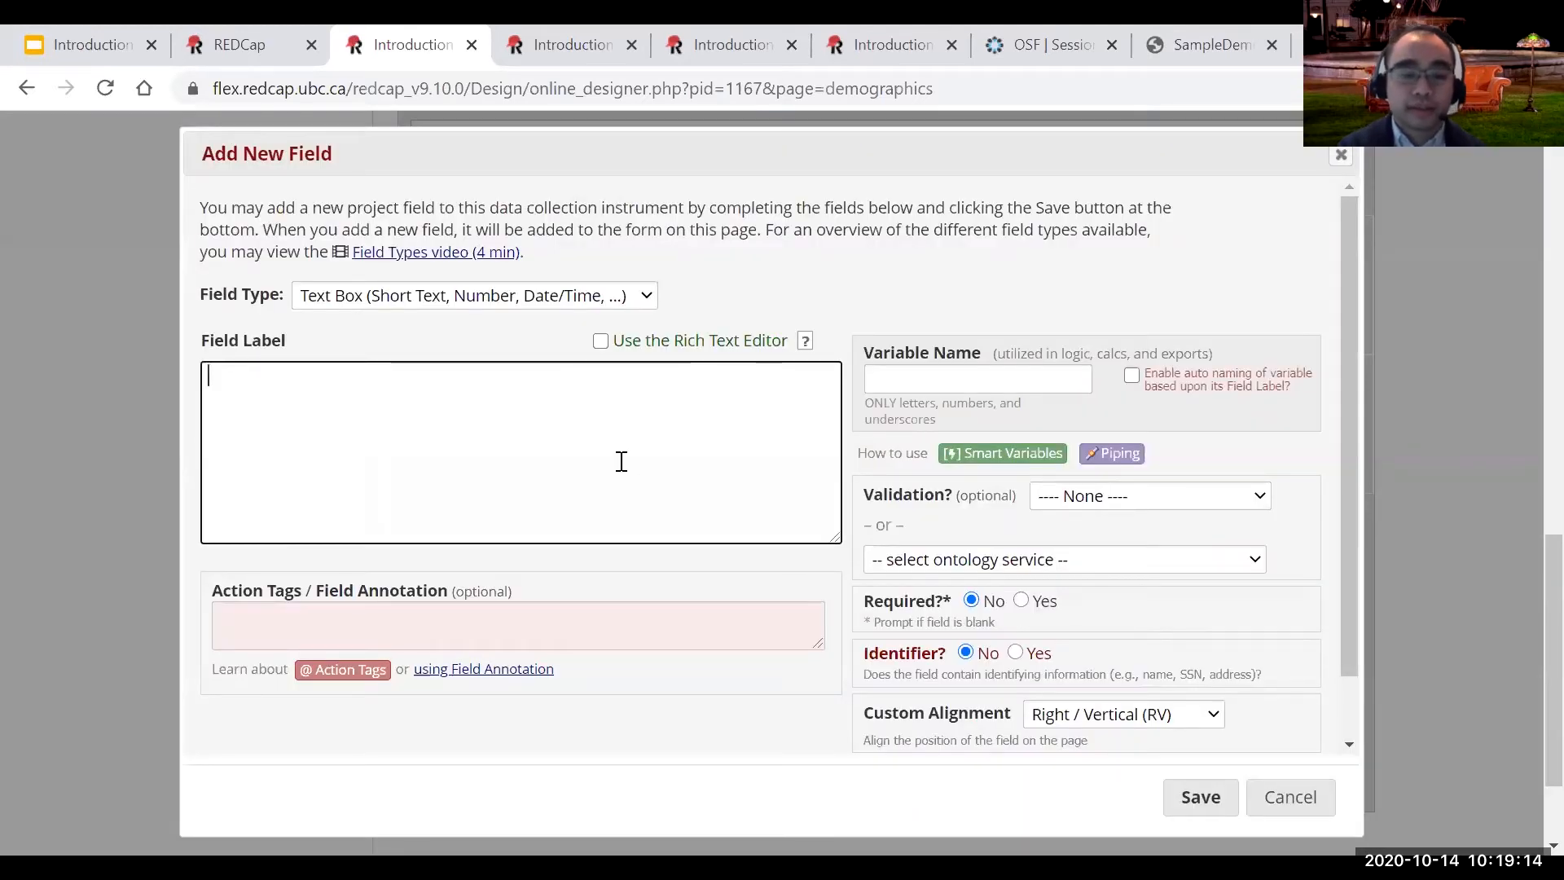
{"action": "type", "text": "Date of Birth"}
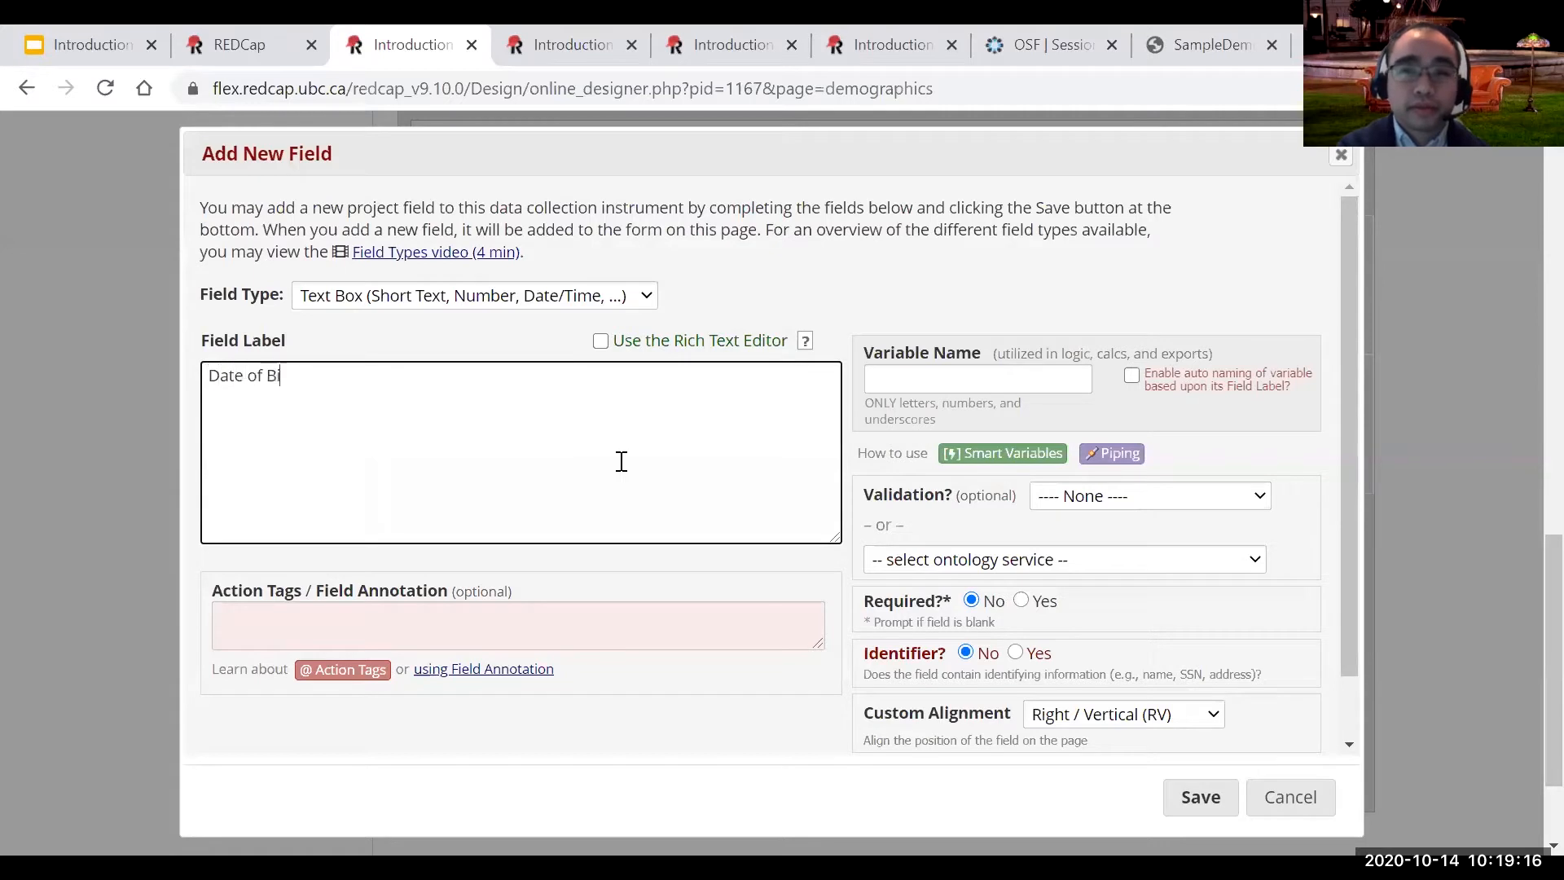
{"action": "key", "text": "Tab"}
{"action": "key", "text": "Tab"}
{"action": "key", "text": "Tab"}
{"action": "key", "text": "Tab"}
{"action": "type", "text": "dob"}
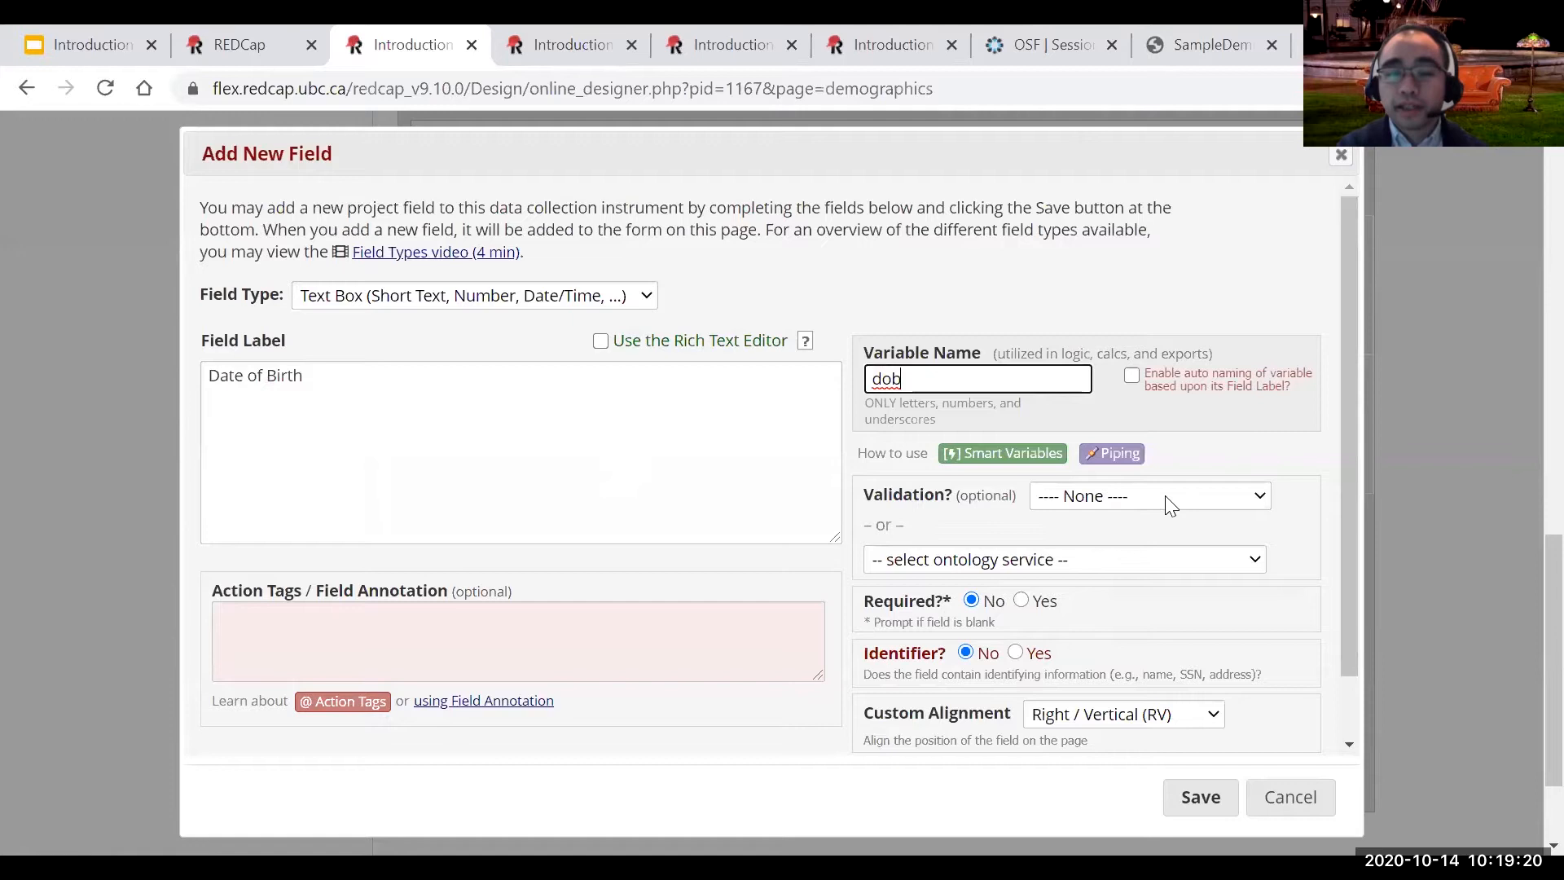
Set the dob field's validation to Date (Y-M-D), mark it as required and as an identifier, and save it.
{"action": "left_click", "coordinate": [1168, 498]}
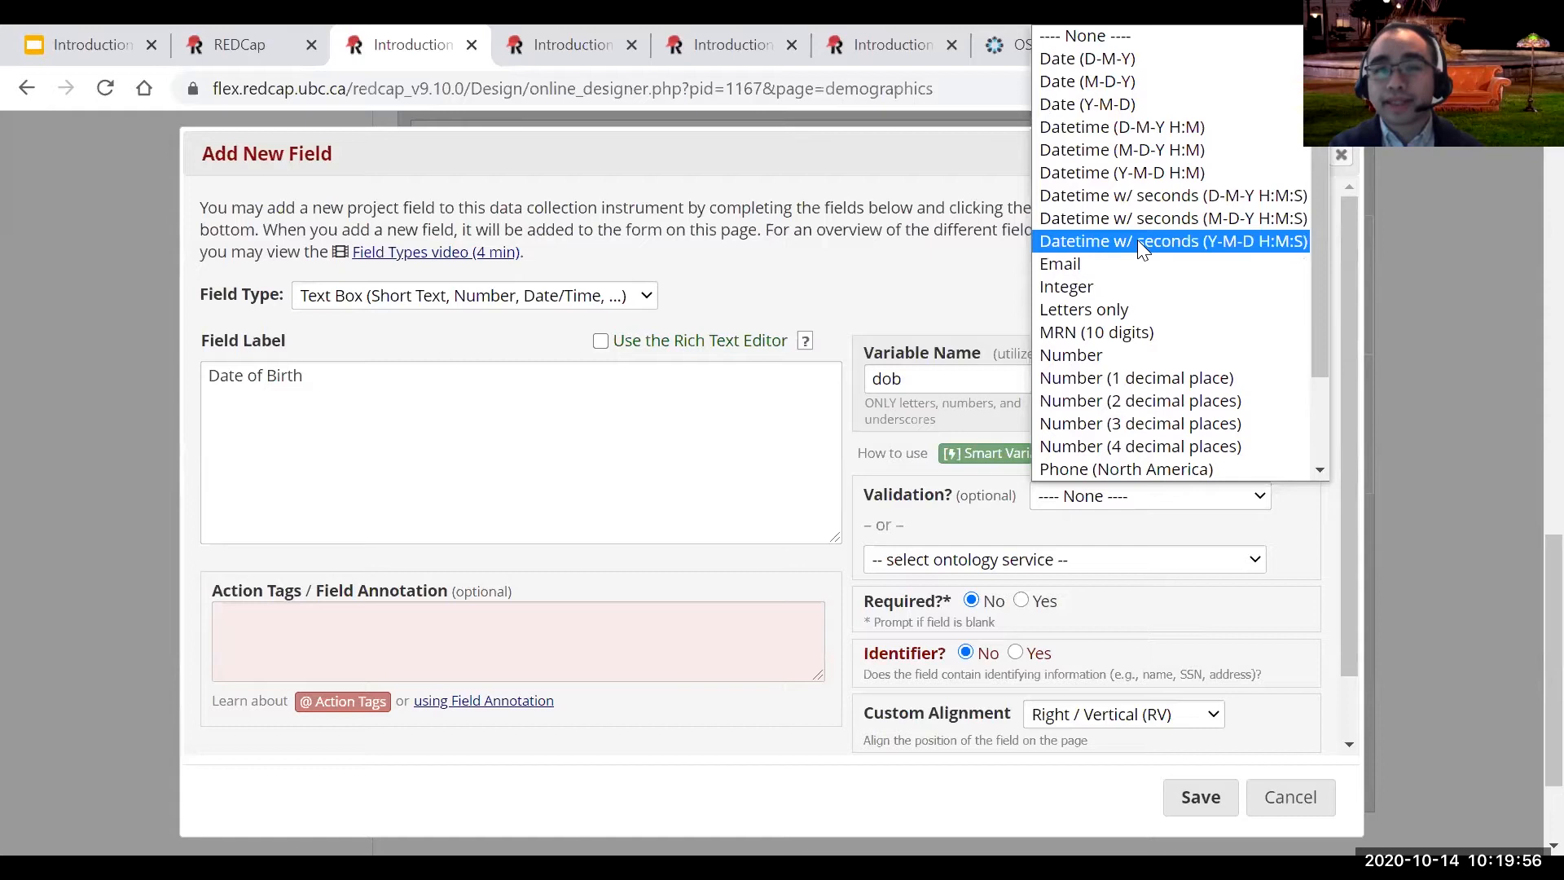
{"action": "left_click", "coordinate": [1105, 104]}
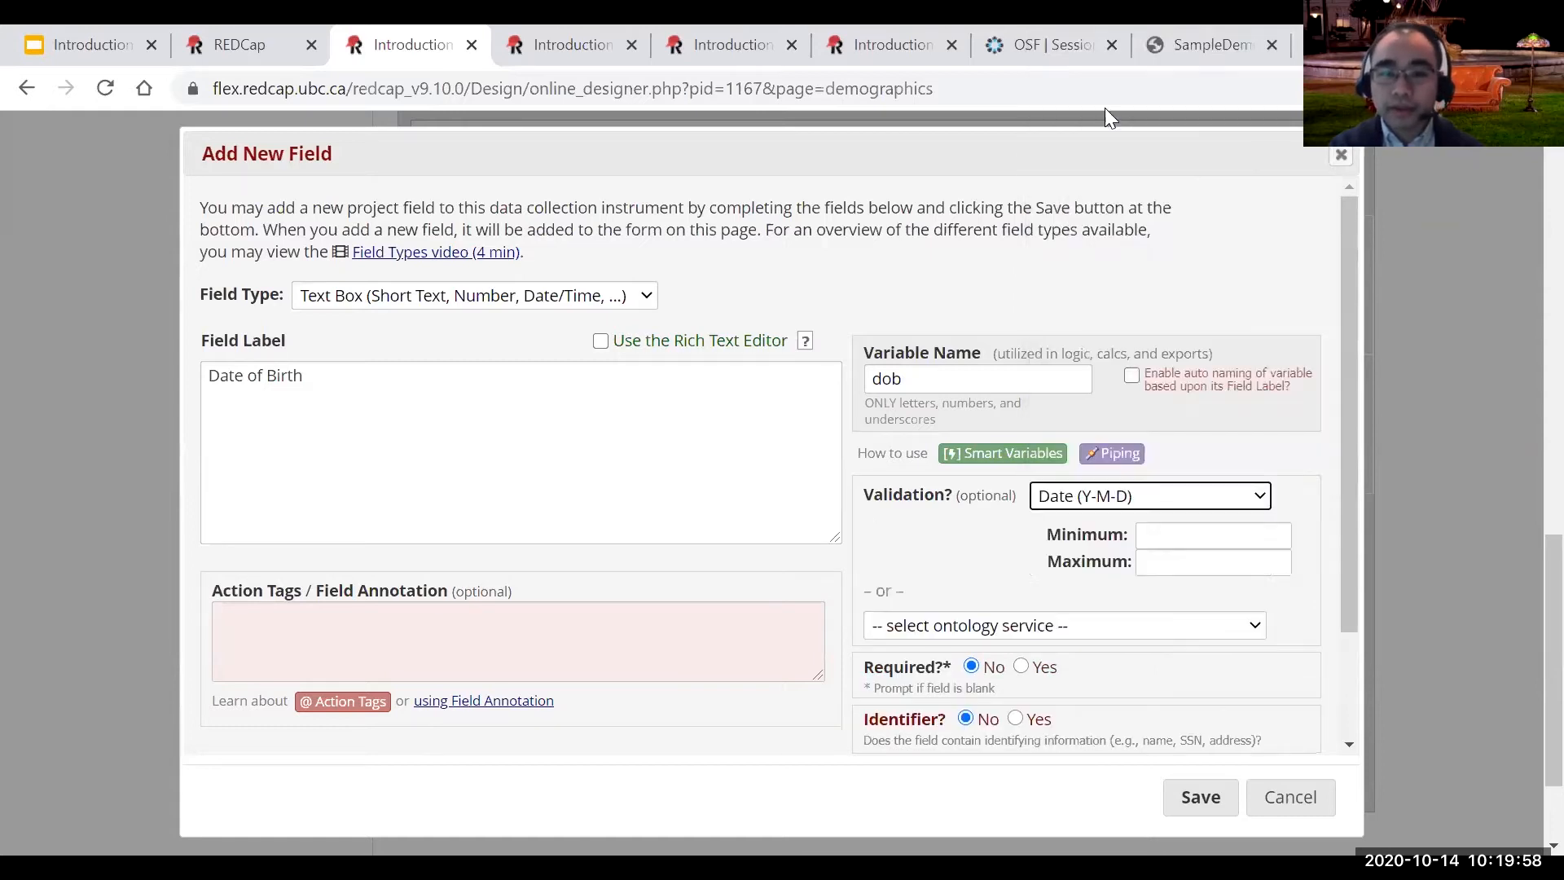
{"action": "scroll", "coordinate": [1124, 624], "scroll_direction": "down", "scroll_amount": 2}
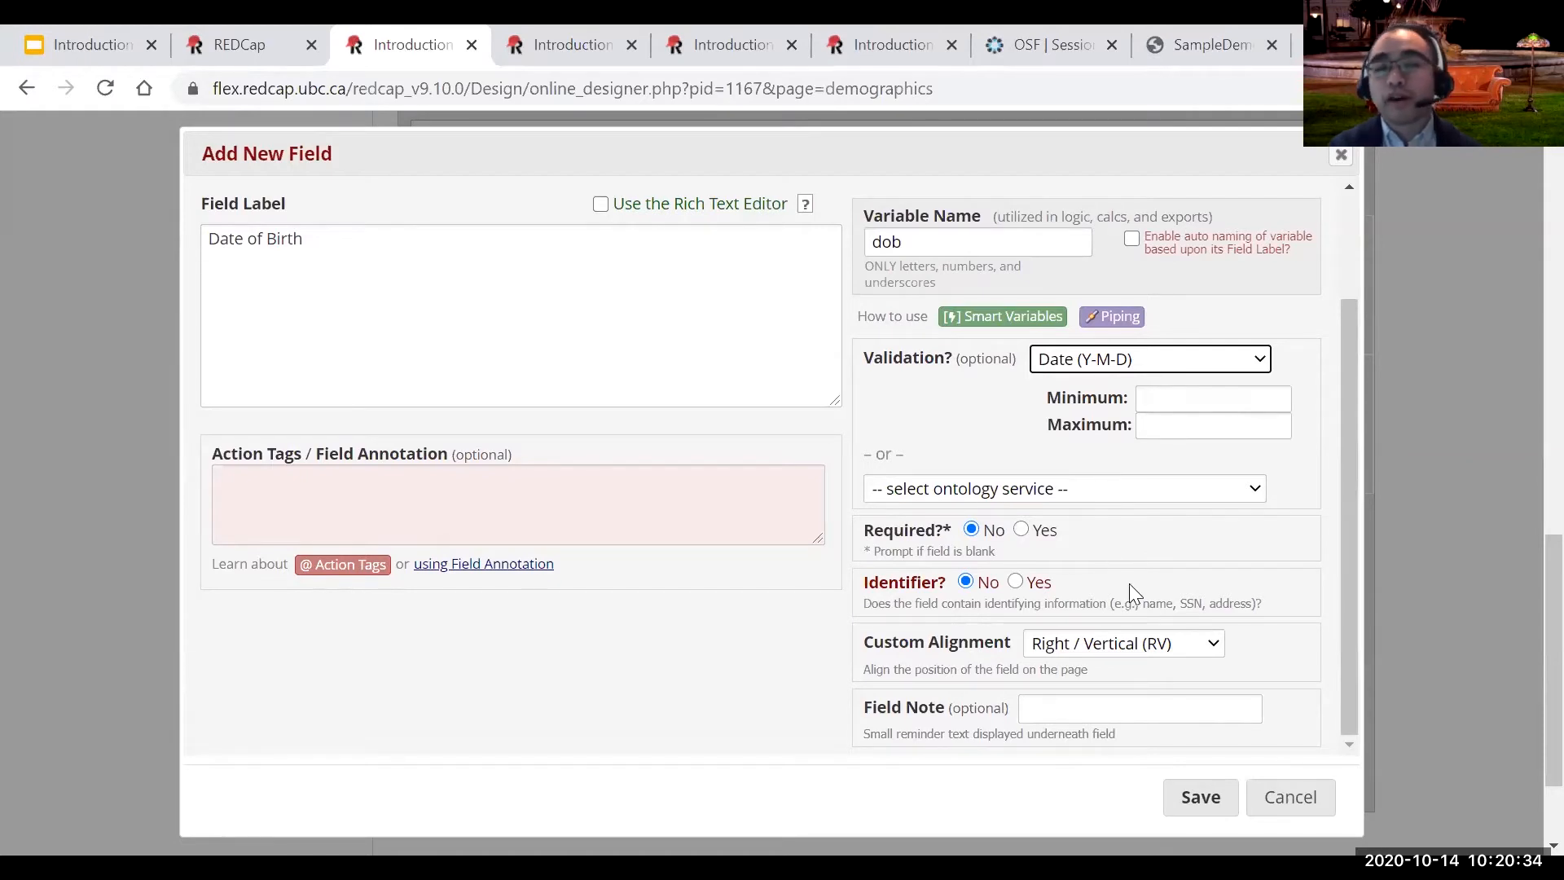
{"action": "left_click", "coordinate": [1020, 529]}
{"action": "left_click", "coordinate": [1016, 580]}
{"action": "left_click", "coordinate": [1207, 797]}
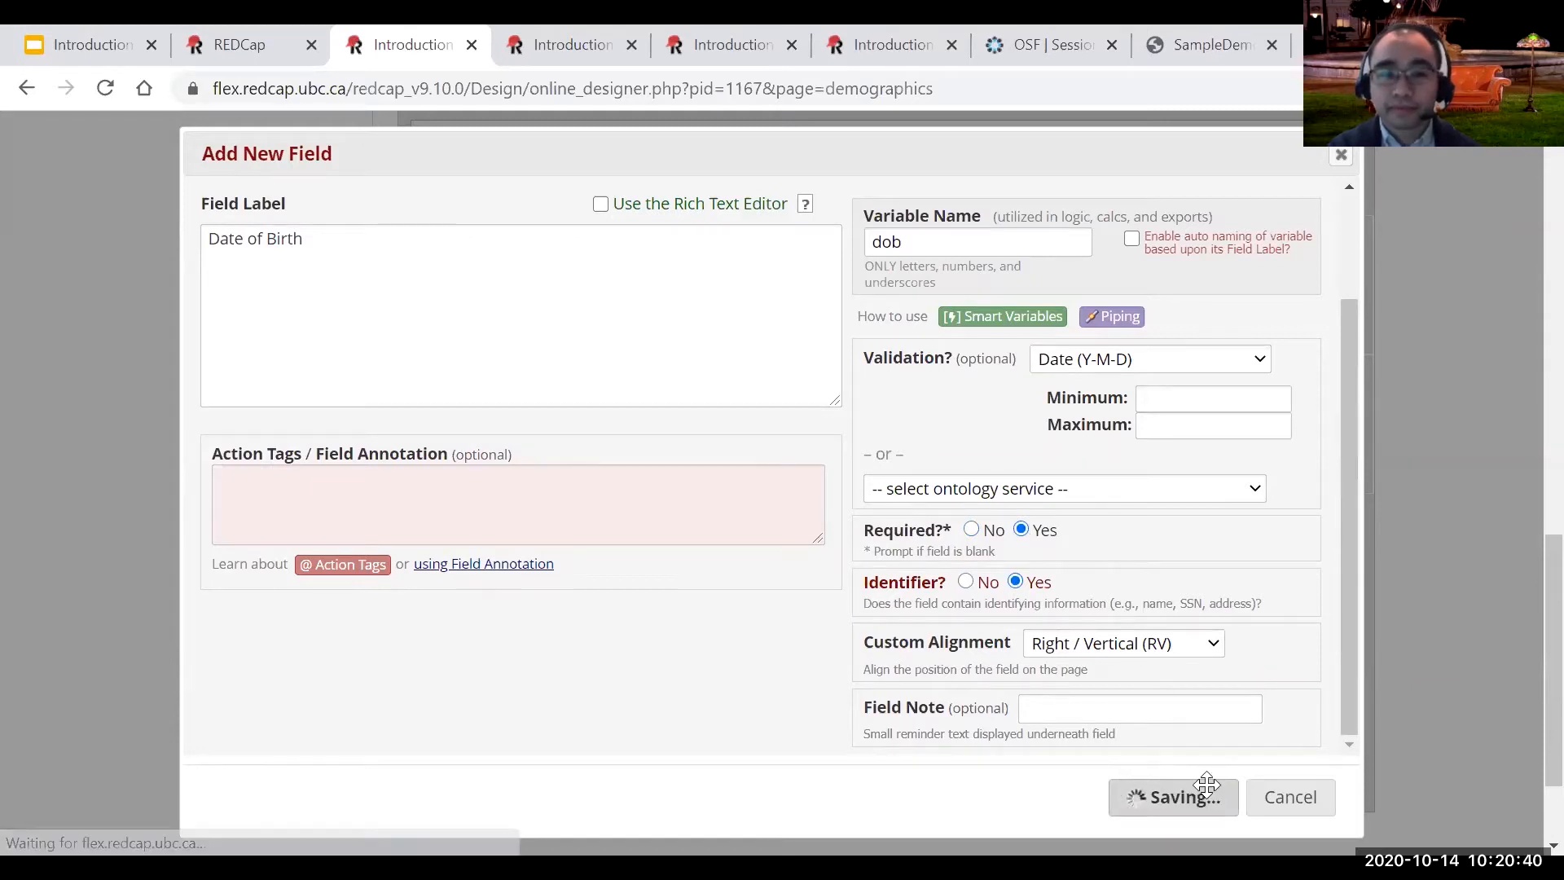
Add a calculated field directly below Date of Birth, labelled "Age" with the variable name age.
{"action": "scroll", "coordinate": [925, 614], "scroll_direction": "down", "scroll_amount": 3}
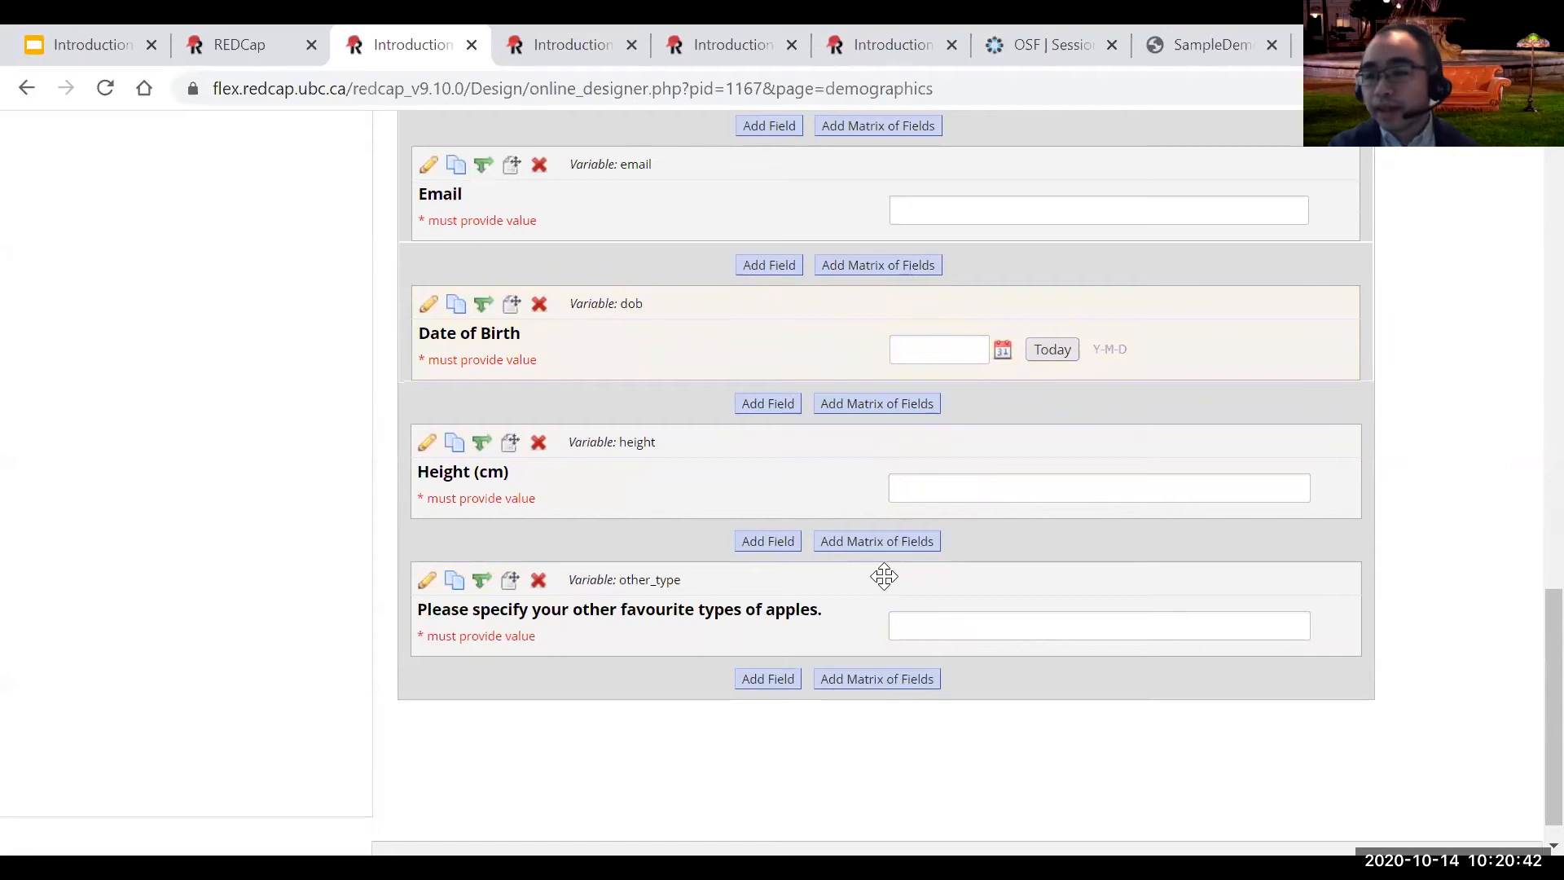
{"action": "left_click", "coordinate": [769, 407]}
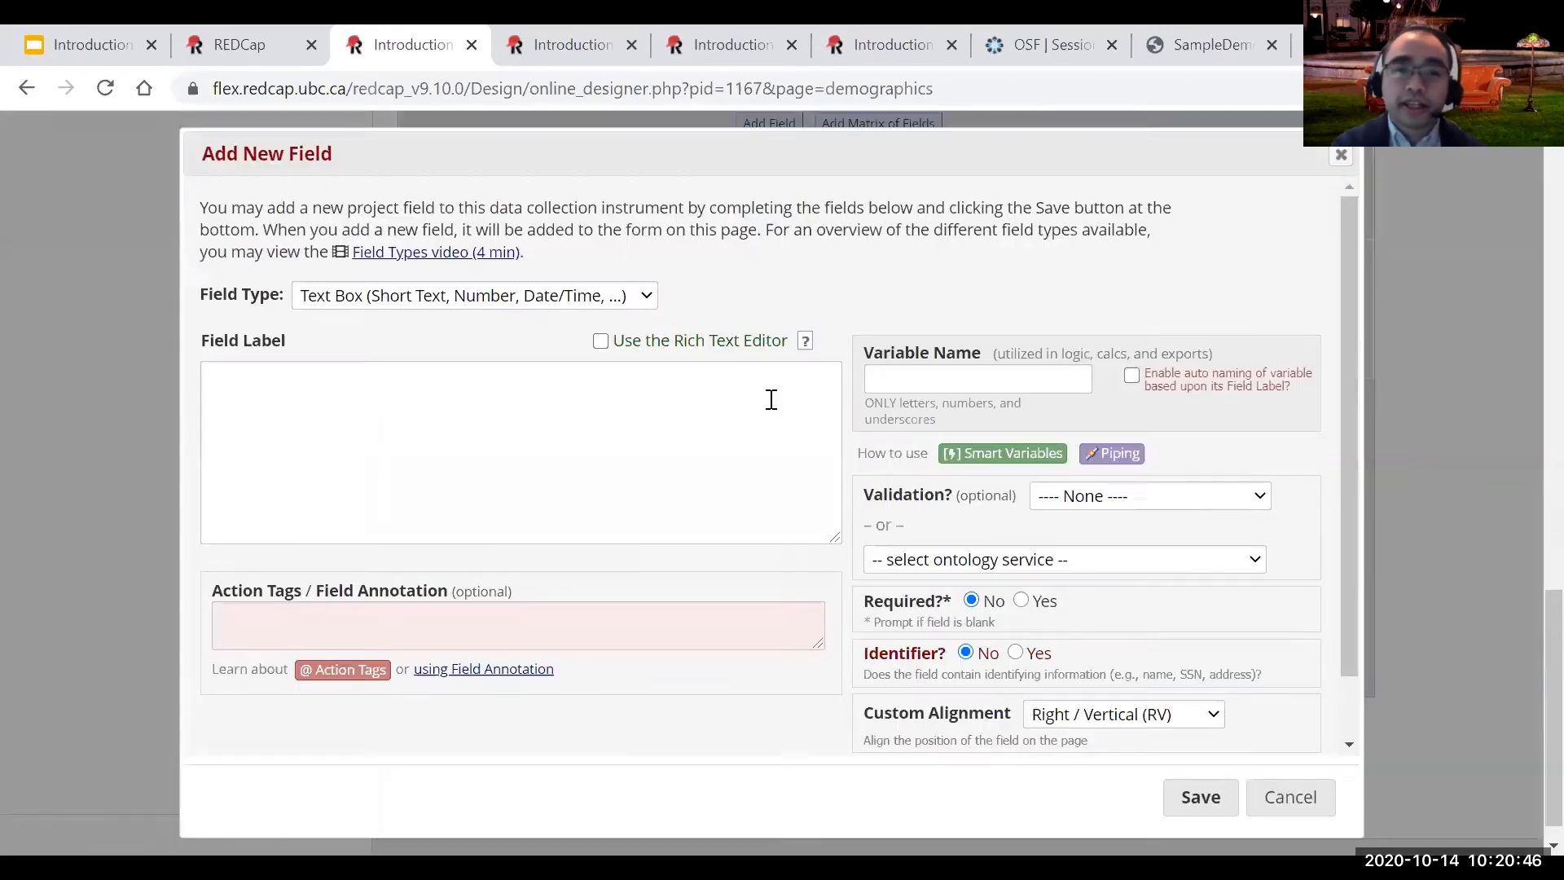
{"action": "left_click", "coordinate": [574, 298]}
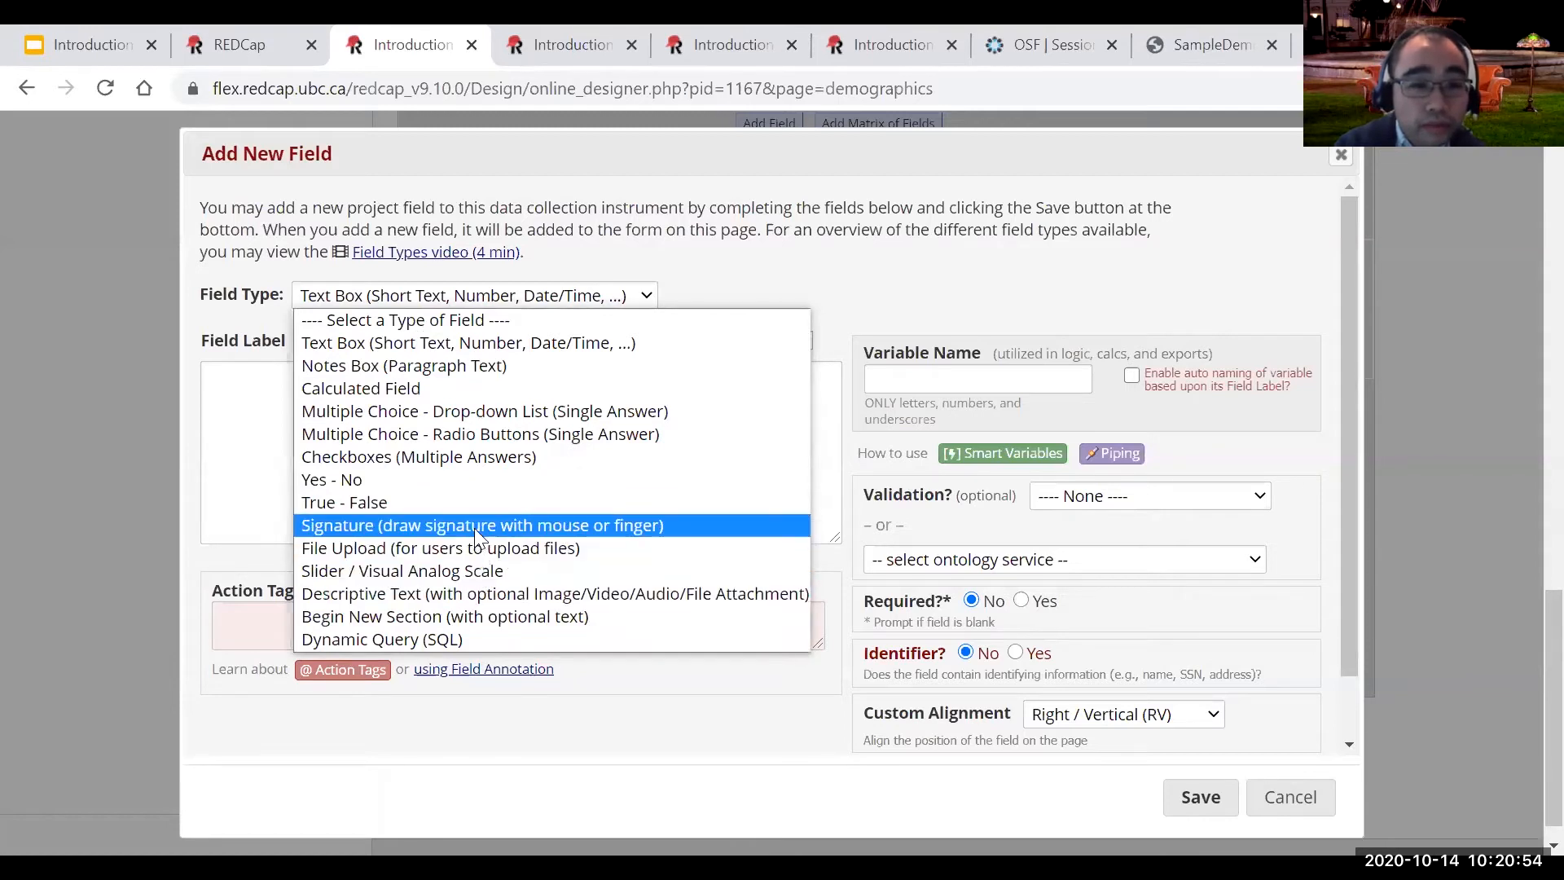
{"action": "left_click", "coordinate": [452, 384]}
{"action": "left_click", "coordinate": [434, 396]}
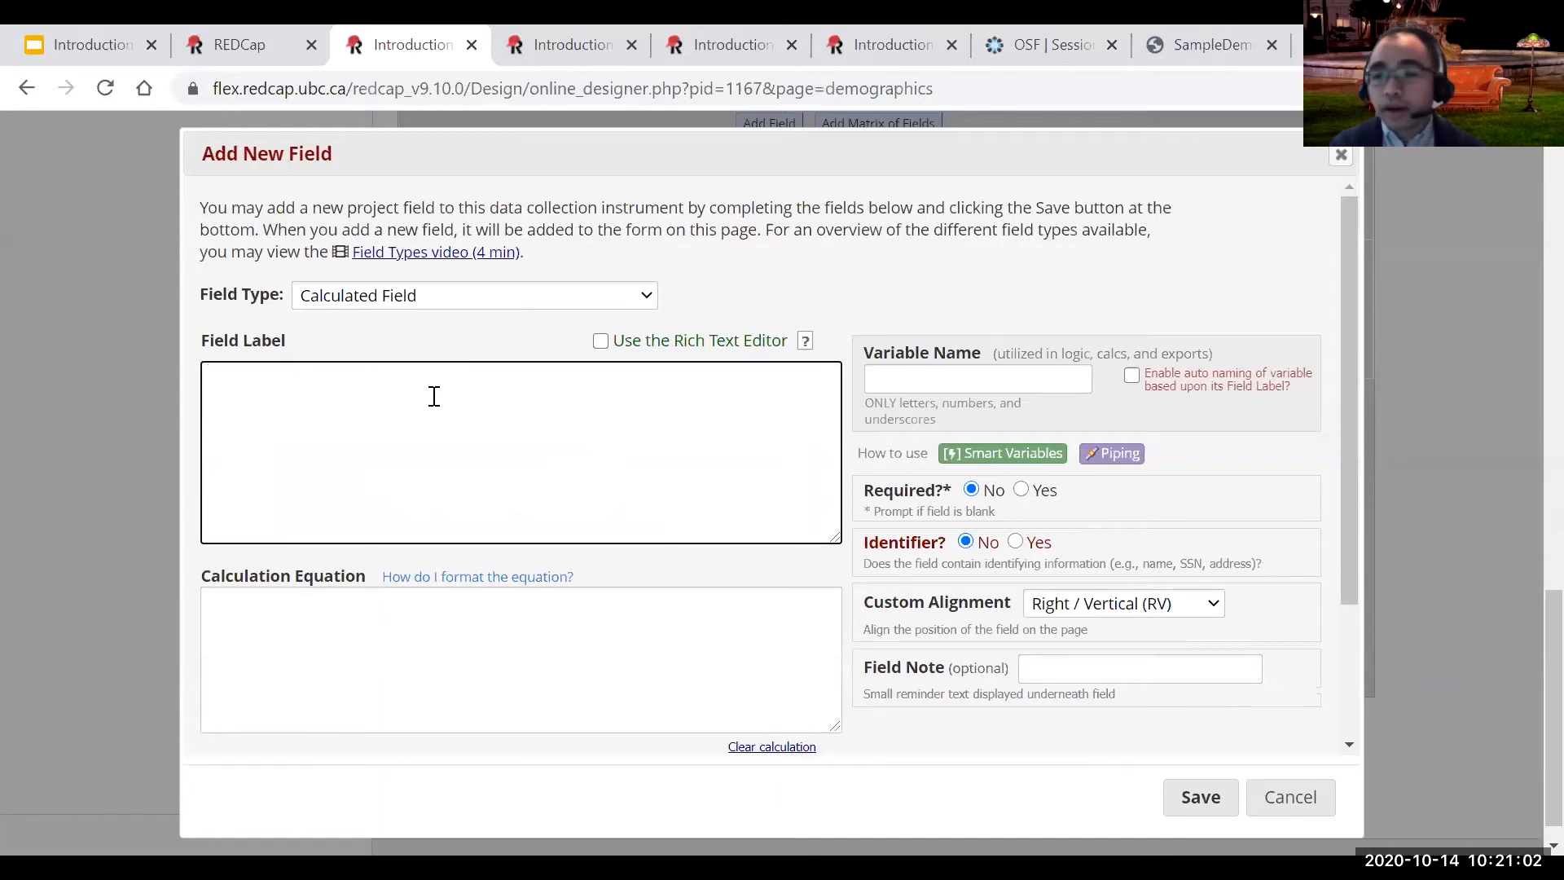
{"action": "type", "text": "Age"}
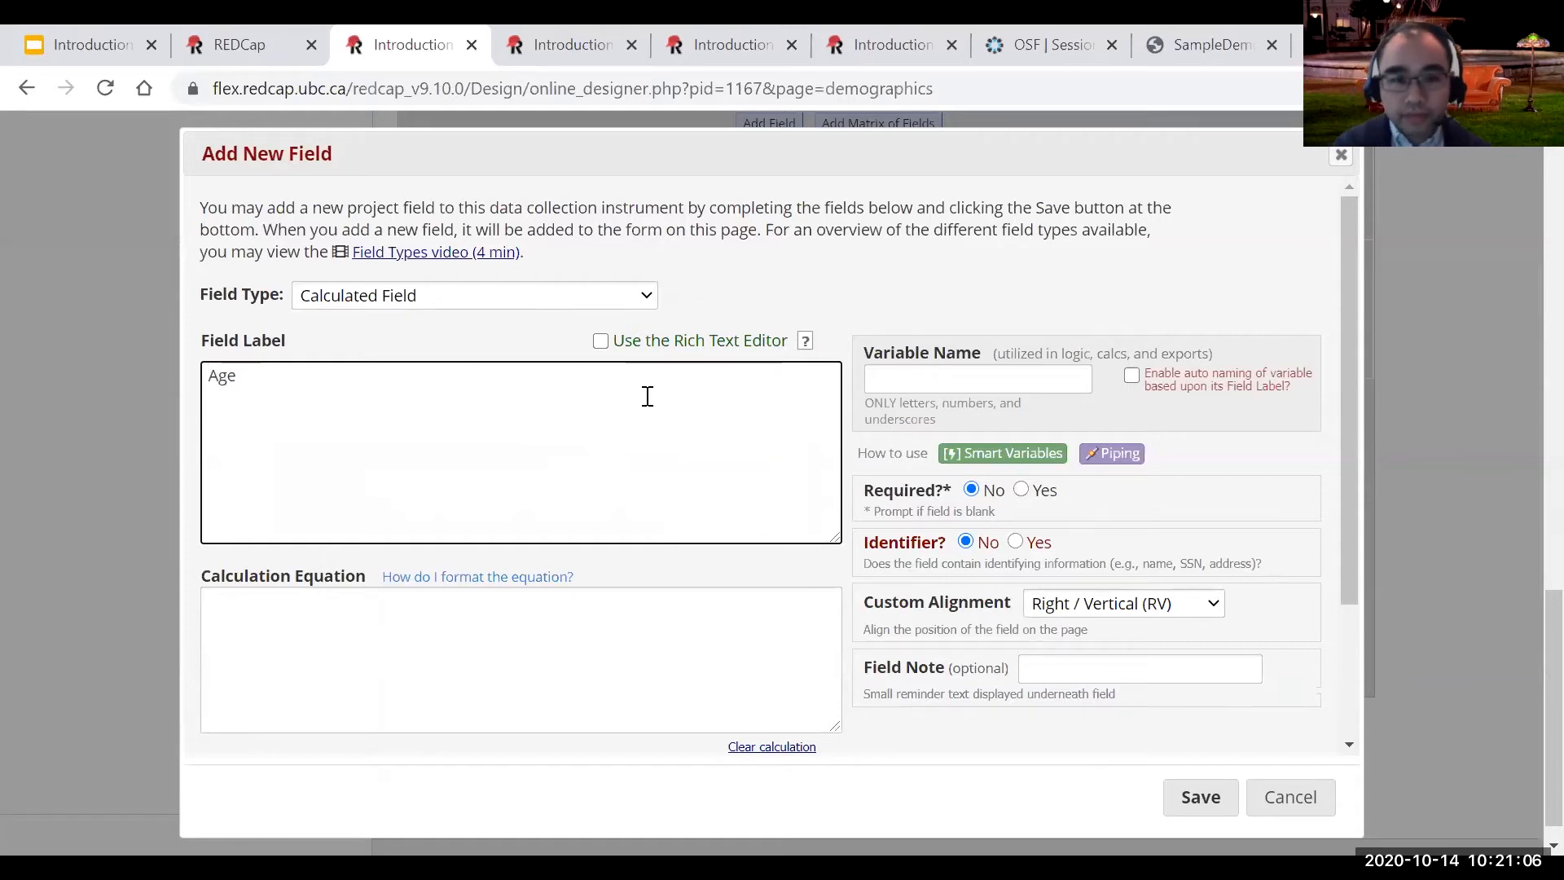
{"action": "left_click", "coordinate": [962, 380]}
{"action": "type", "text": "age"}
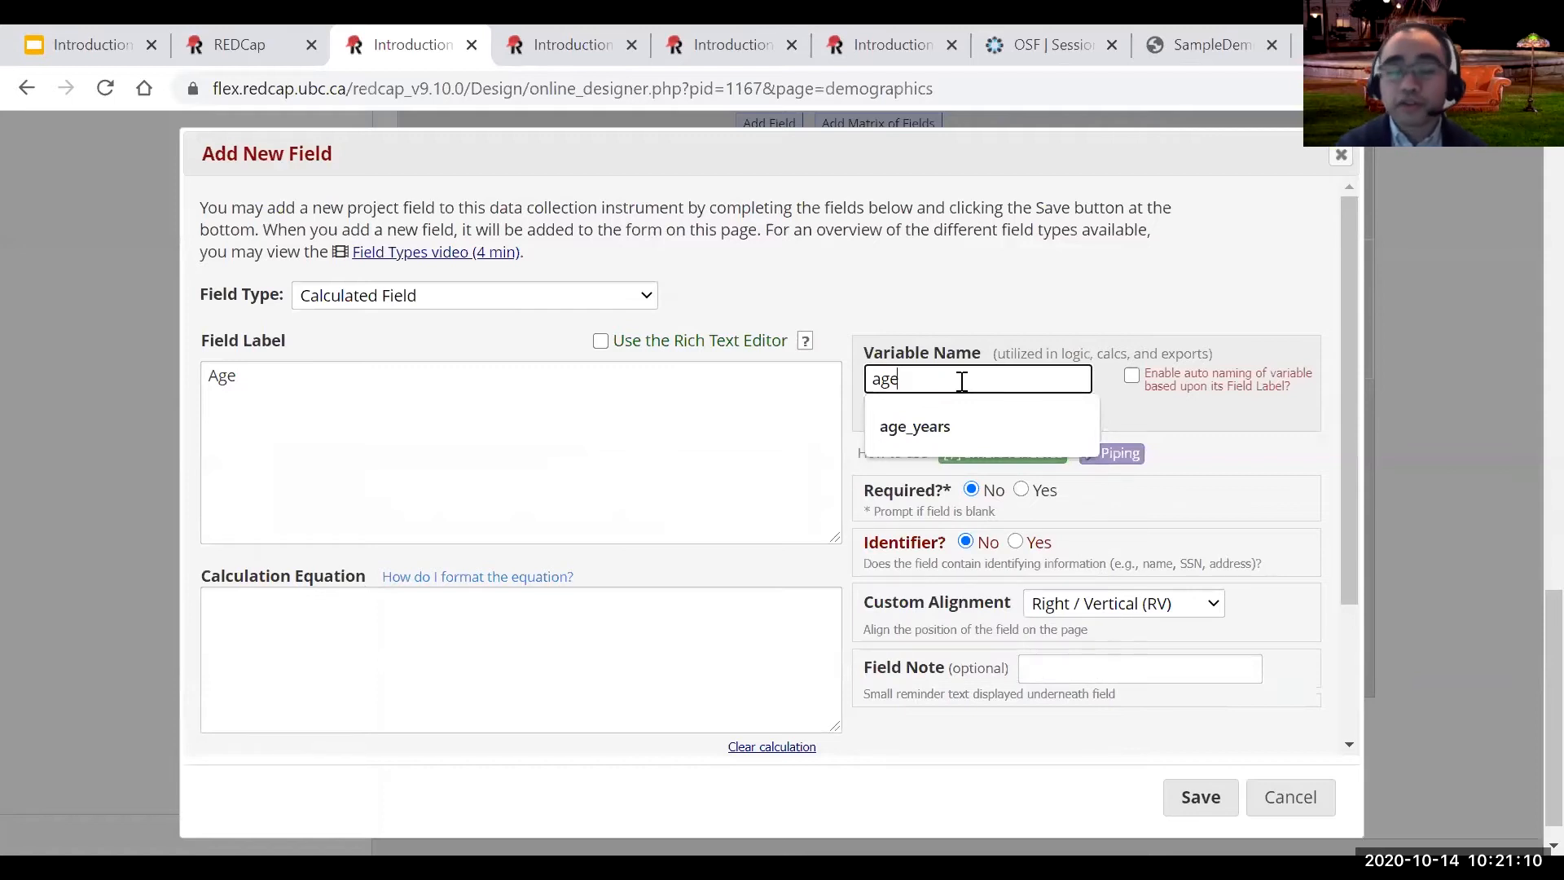
Enter rounddown(datediff([dob],'today','y')) as the Age field's calculation equation and review its parts.
{"action": "left_click", "coordinate": [495, 632]}
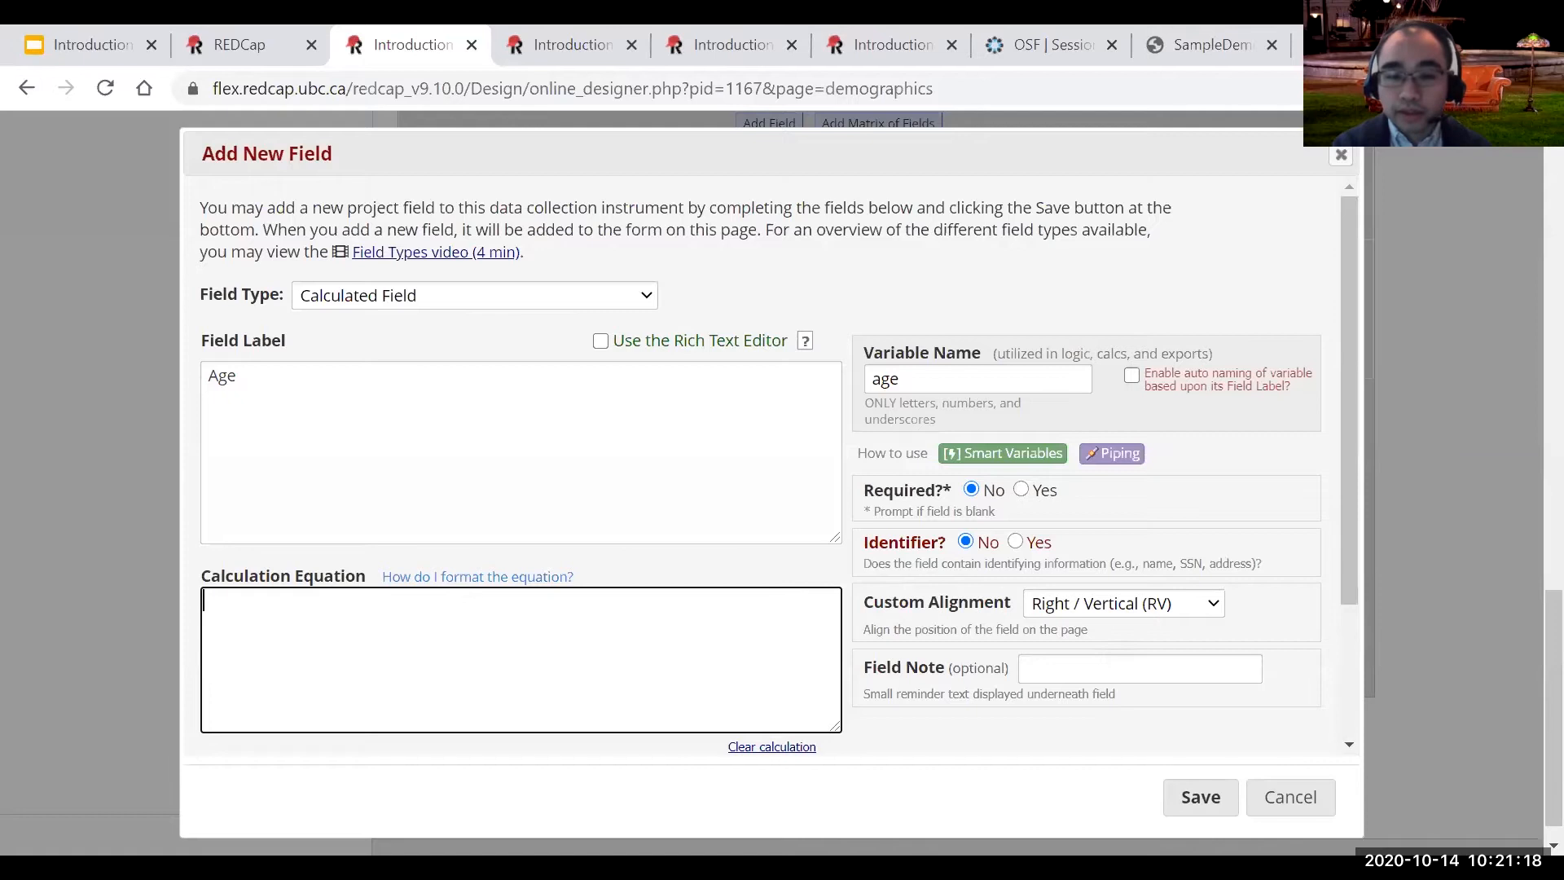
{"action": "key", "text": "alt+Tab"}
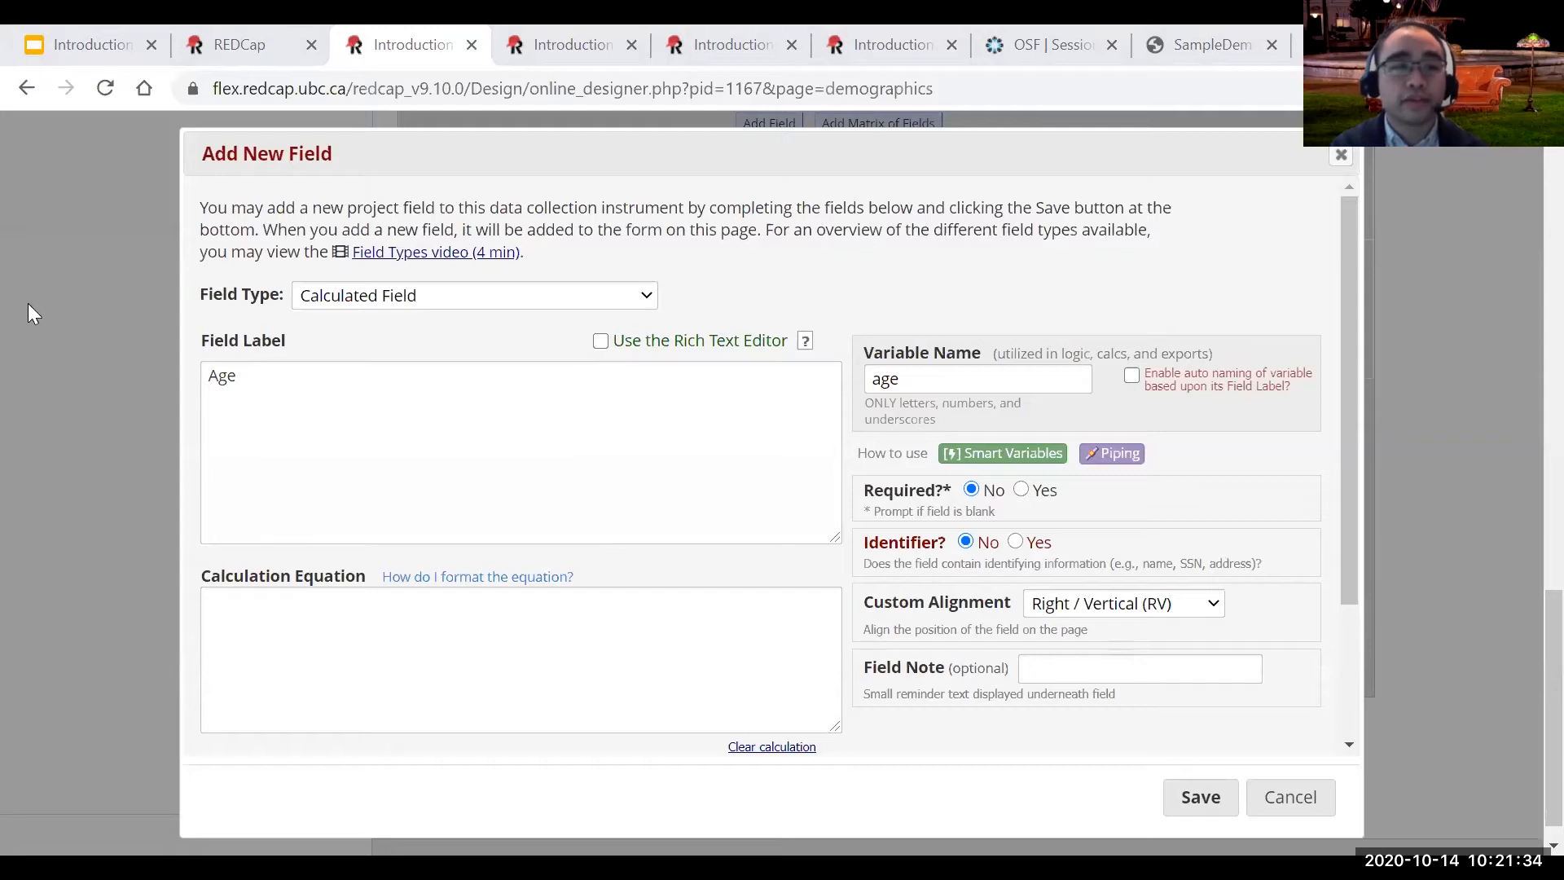
{"action": "left_click", "coordinate": [421, 645]}
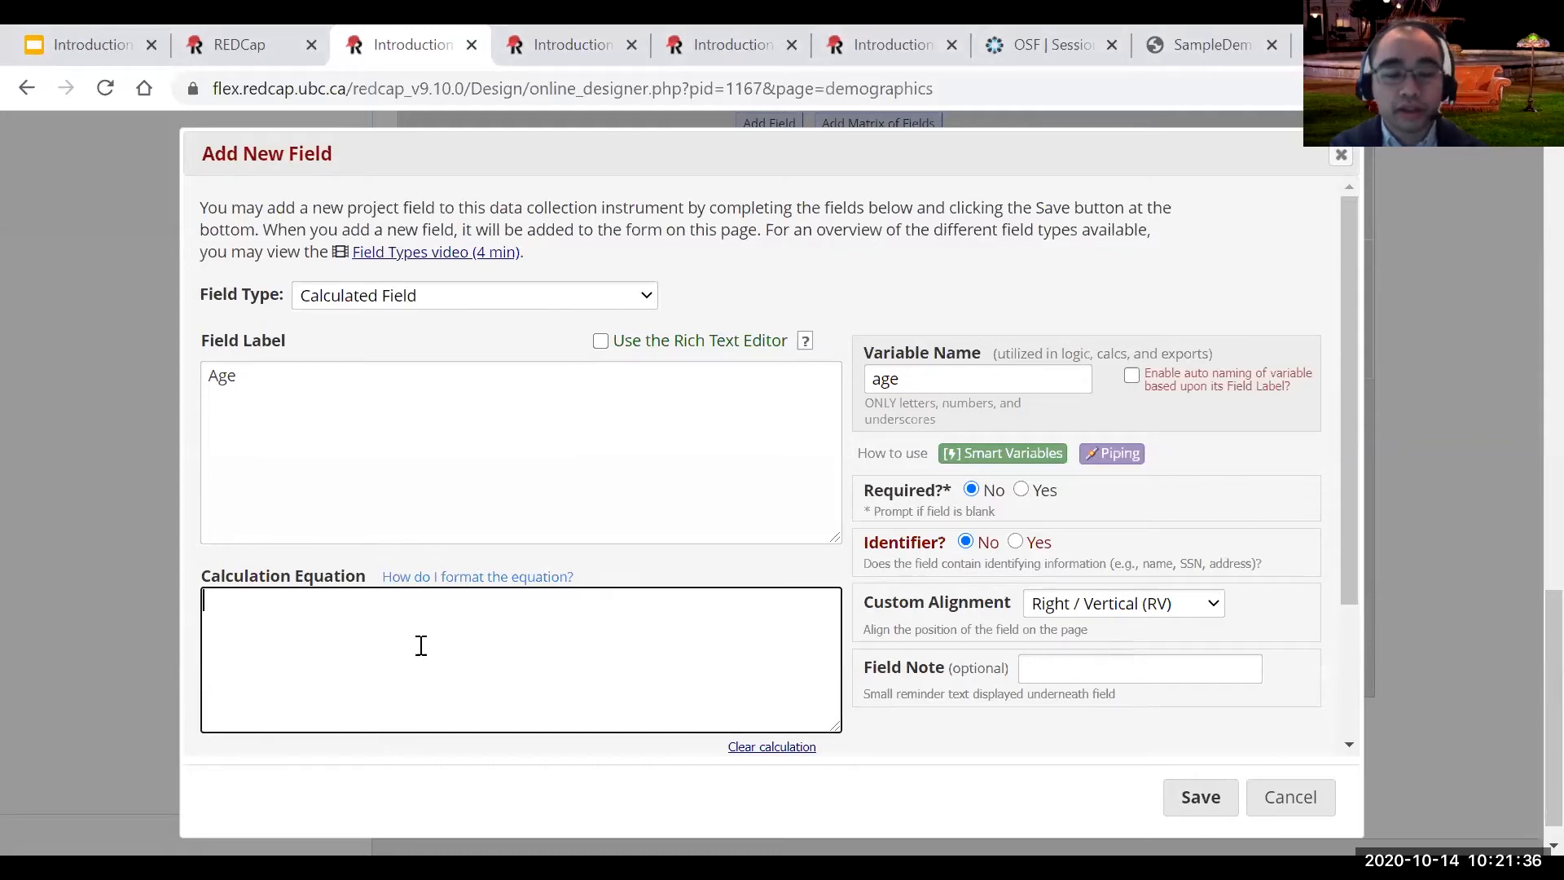
{"action": "type", "text": "rounddown(datediff([dob],'today','y'))"}
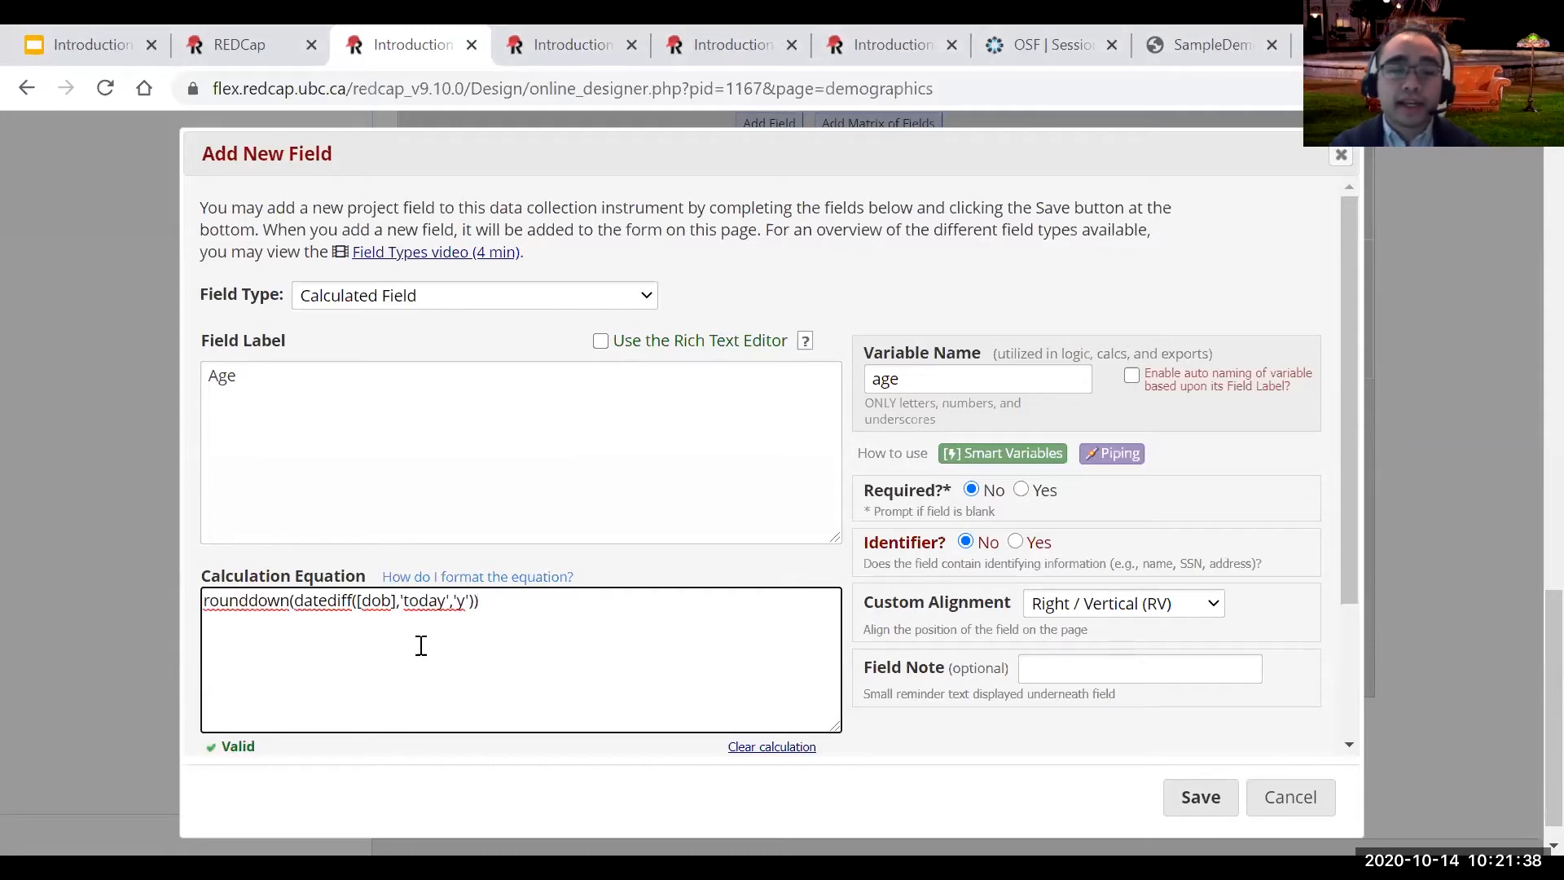
{"action": "double_click", "coordinate": [313, 601]}
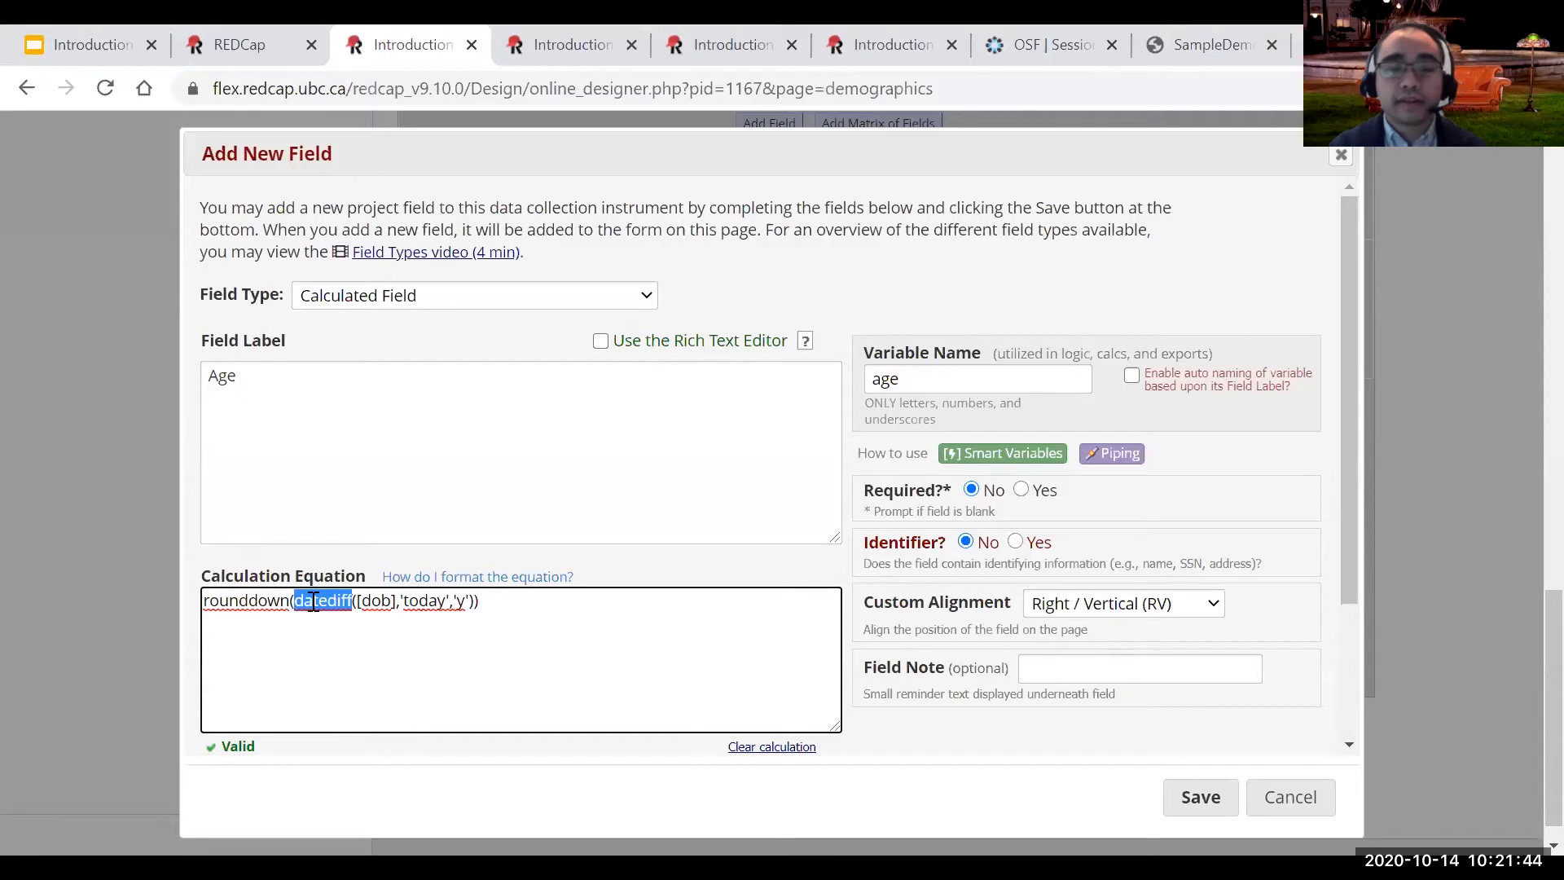
{"action": "double_click", "coordinate": [461, 601]}
{"action": "left_click", "coordinate": [218, 607]}
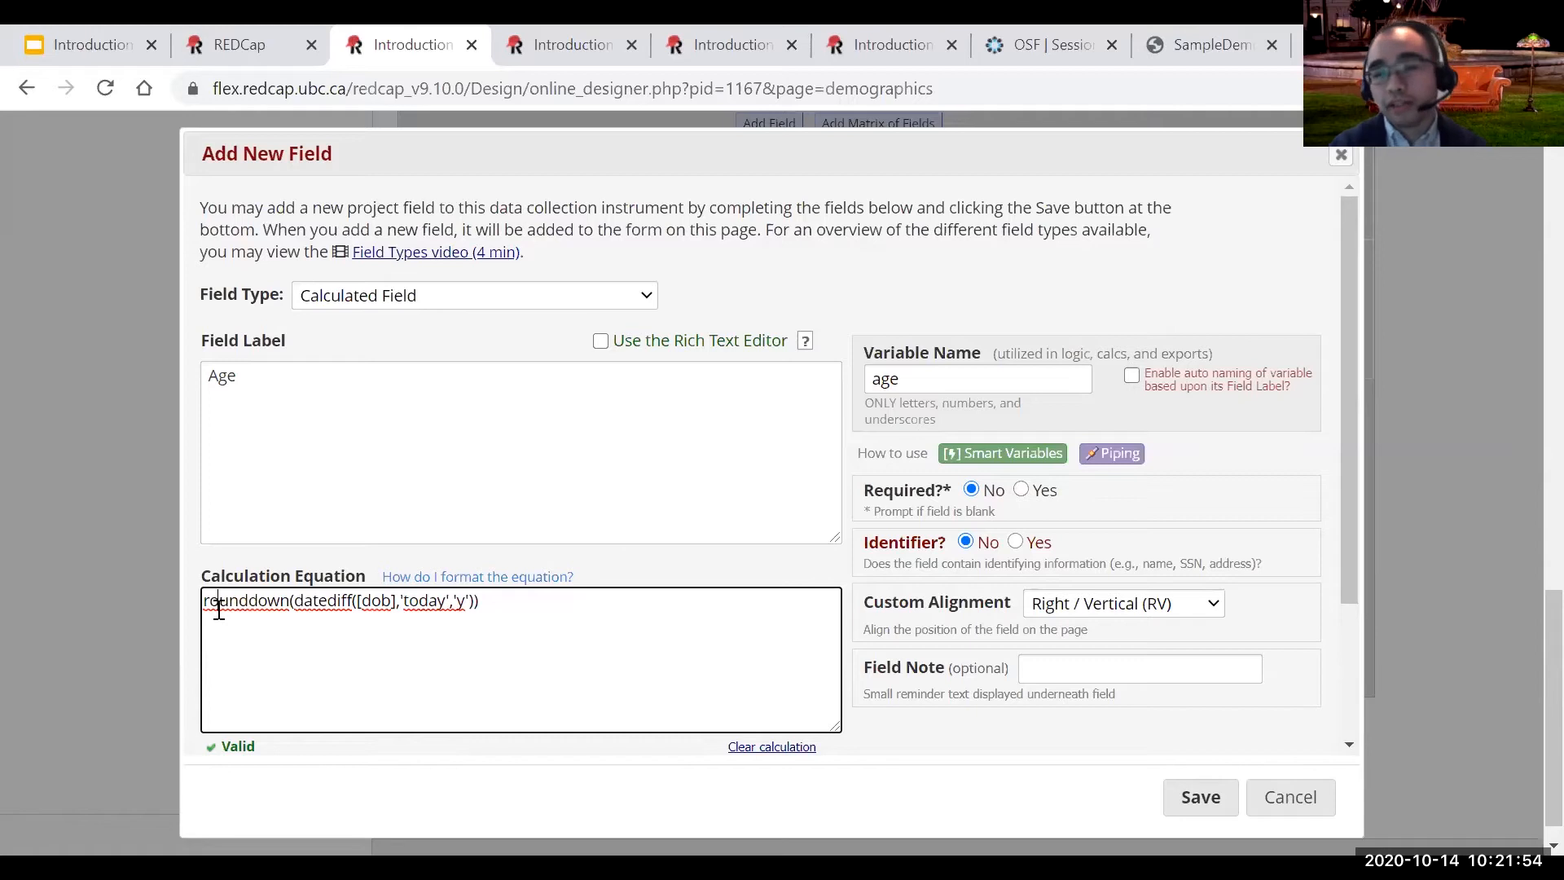
Mark the Age field as required and as an identifier, and save it.
{"action": "left_click", "coordinate": [1020, 492]}
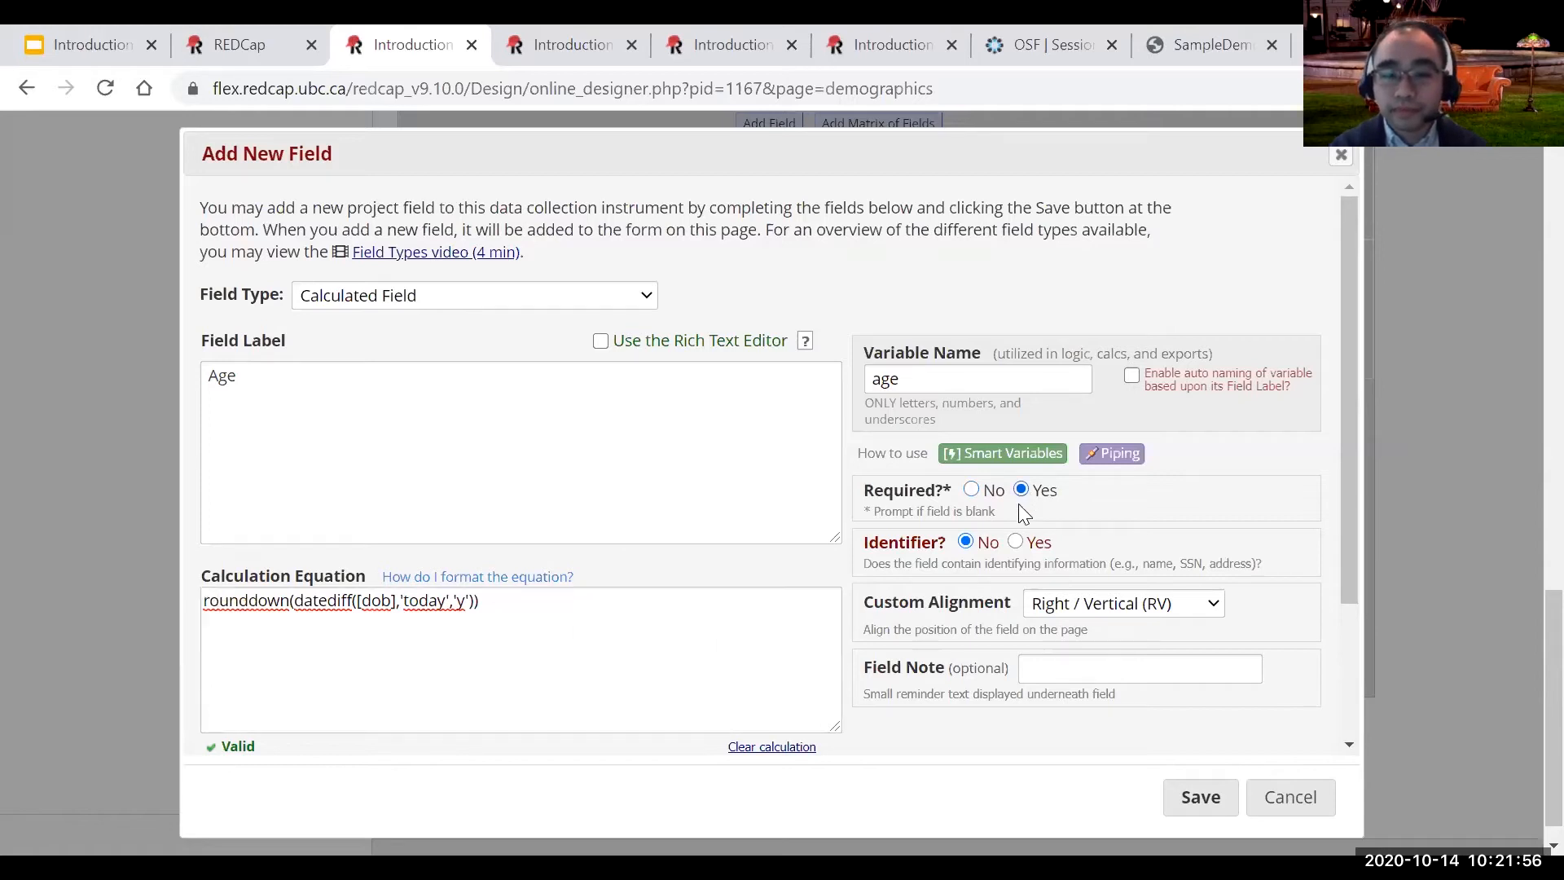
{"action": "left_click", "coordinate": [1016, 540]}
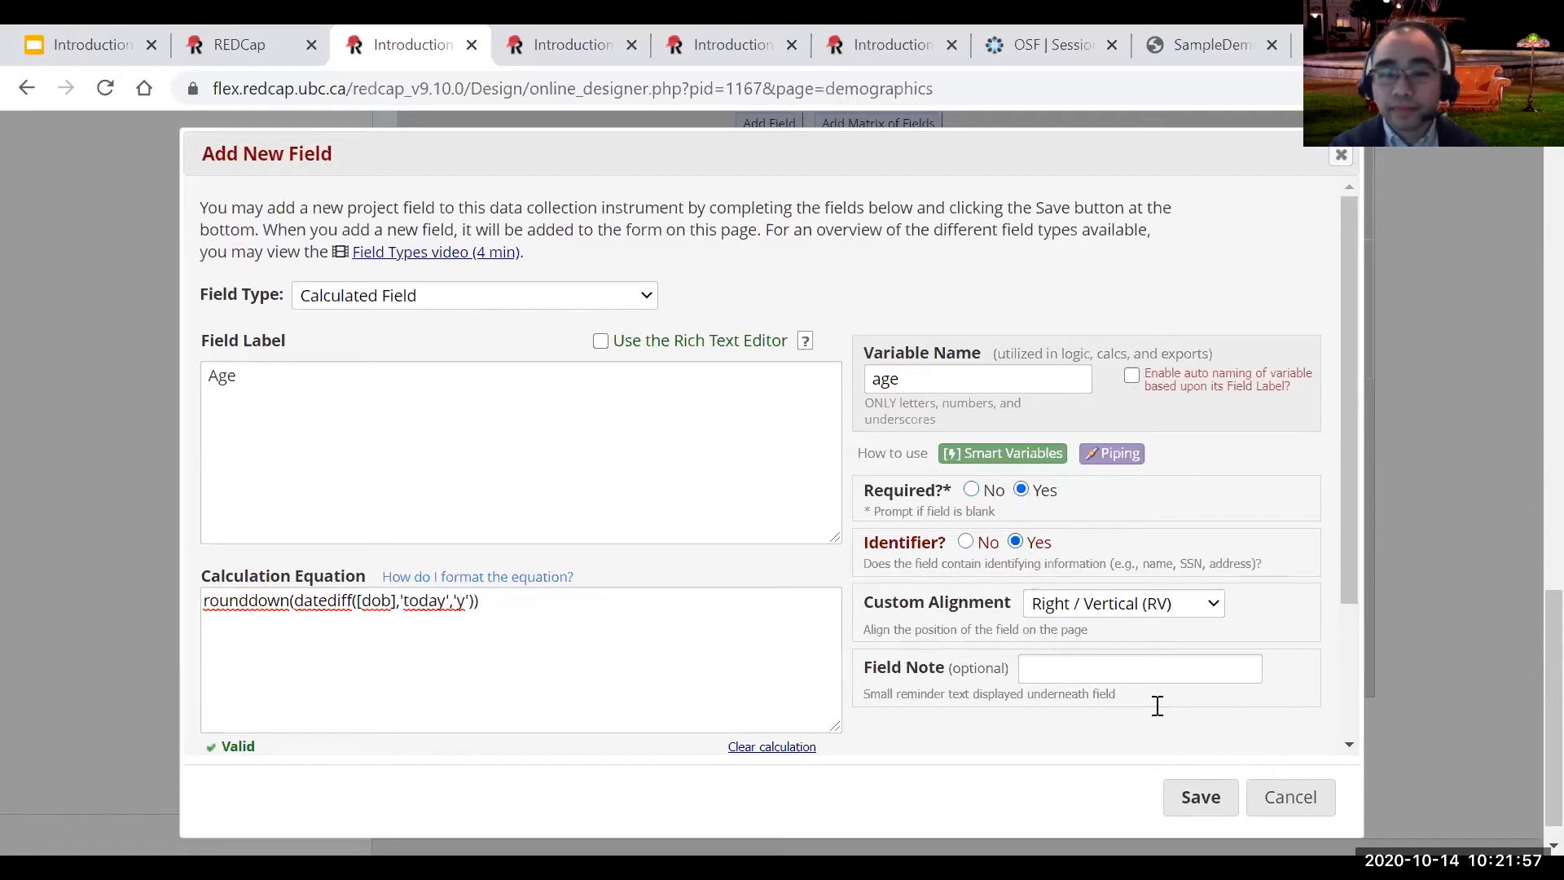
{"action": "left_click", "coordinate": [1203, 807]}
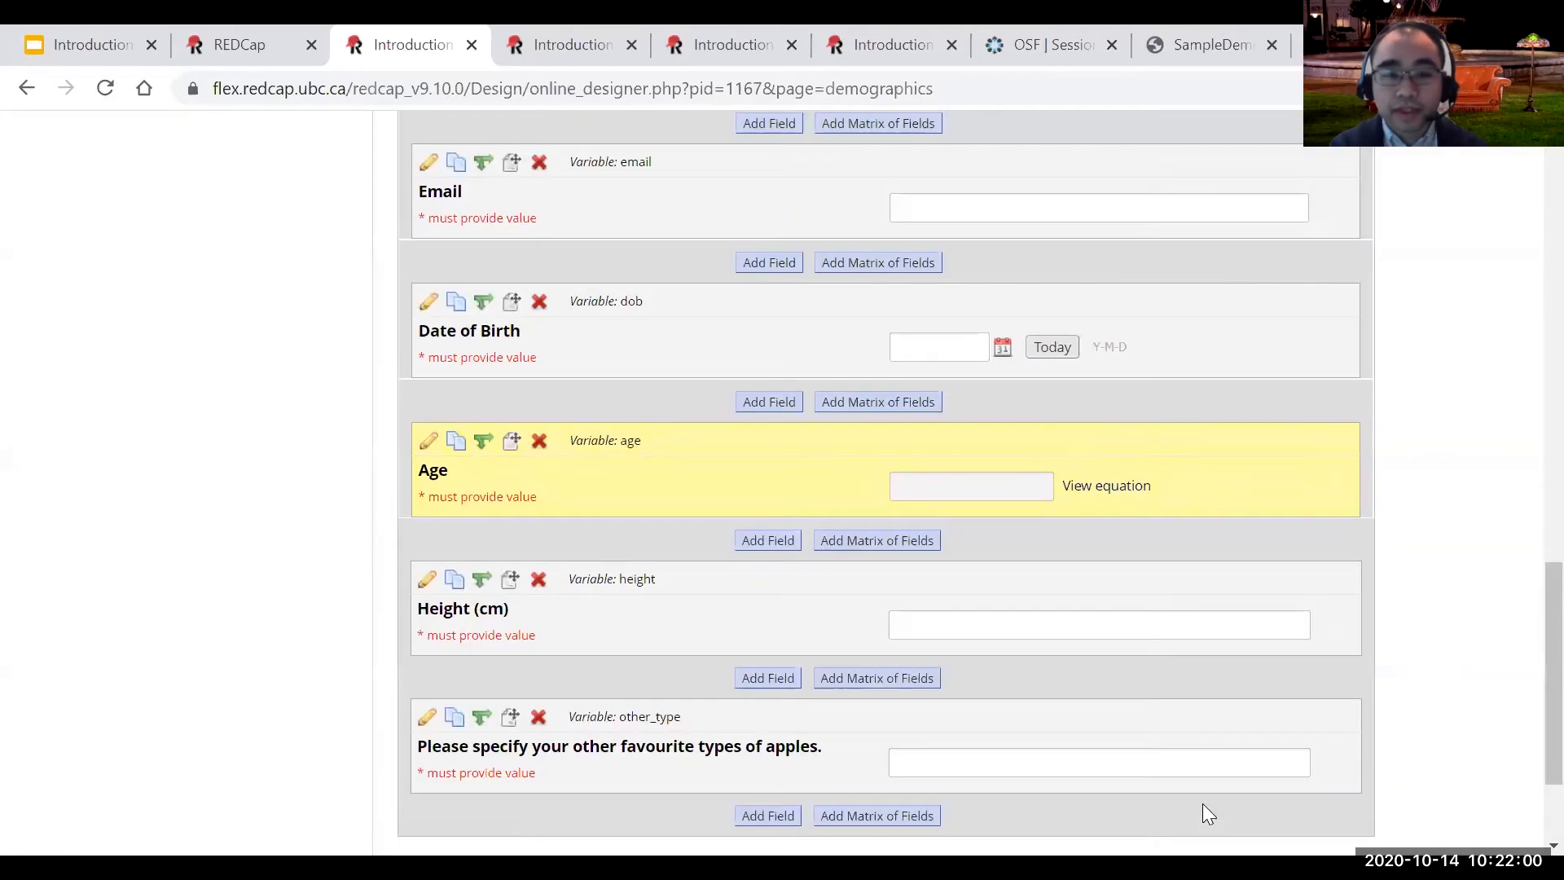
View the saved calculation equation of the Age field and the fields it uses, and close the view.
{"action": "scroll", "coordinate": [1202, 807], "scroll_direction": "down", "scroll_amount": 1}
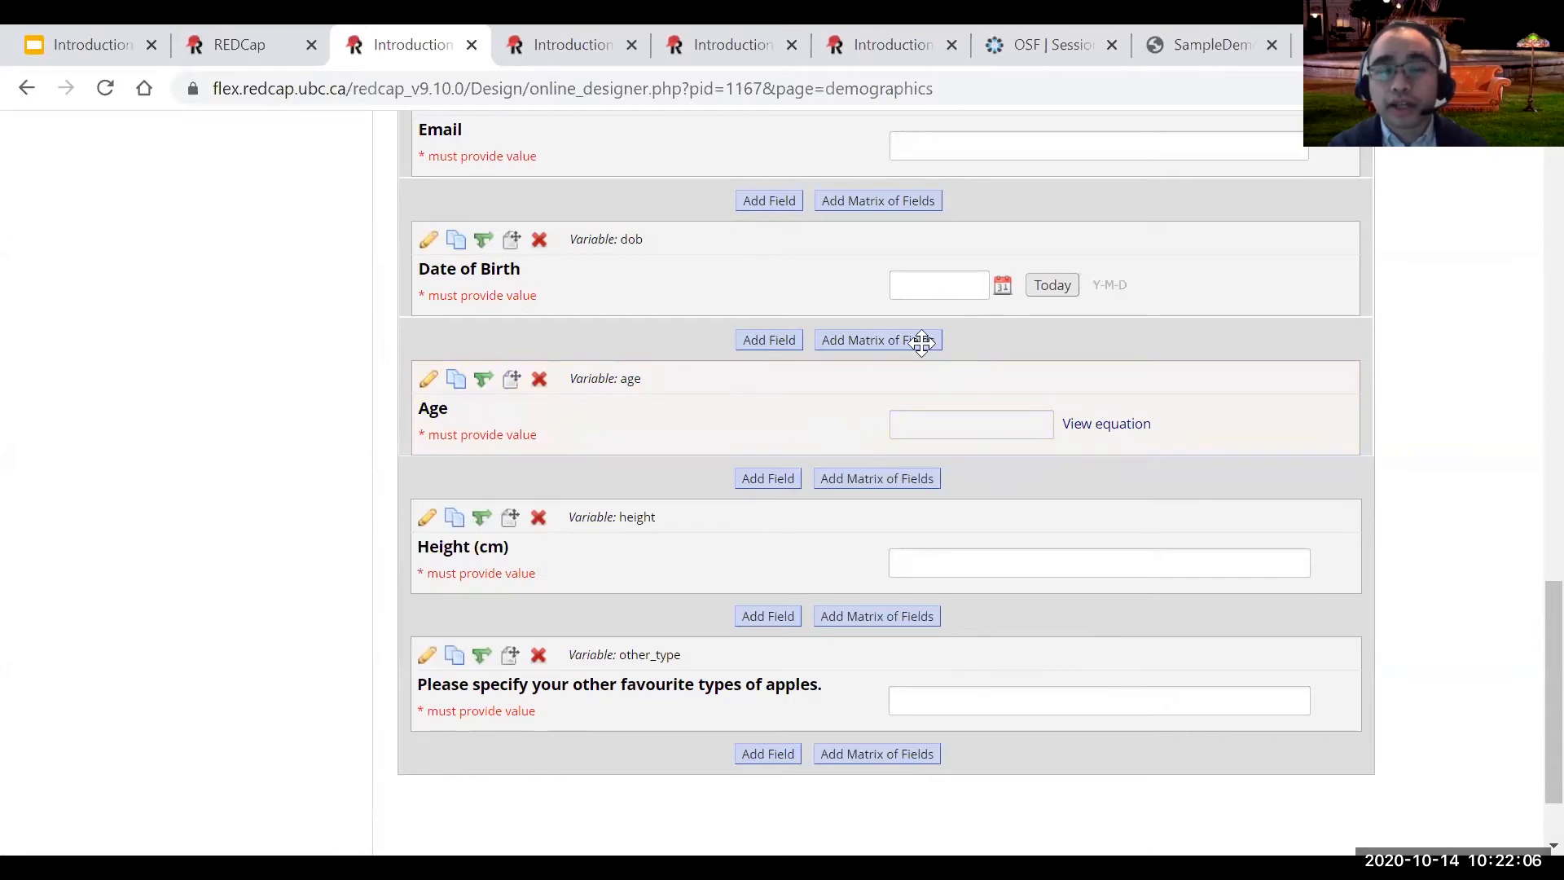
{"action": "left_click", "coordinate": [1132, 427]}
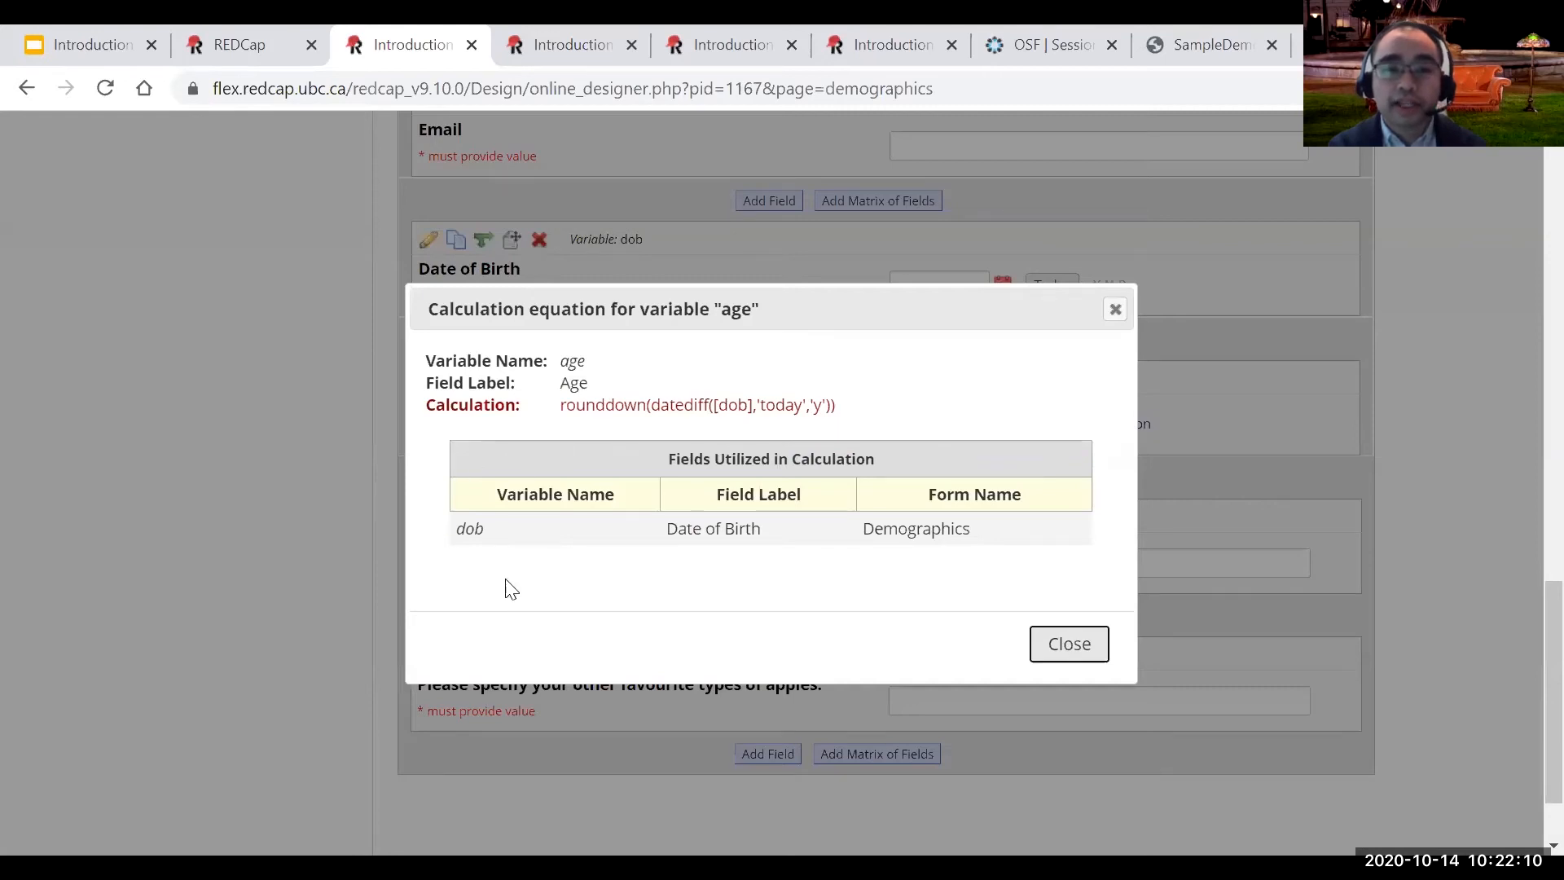
{"action": "left_click", "coordinate": [1067, 647]}
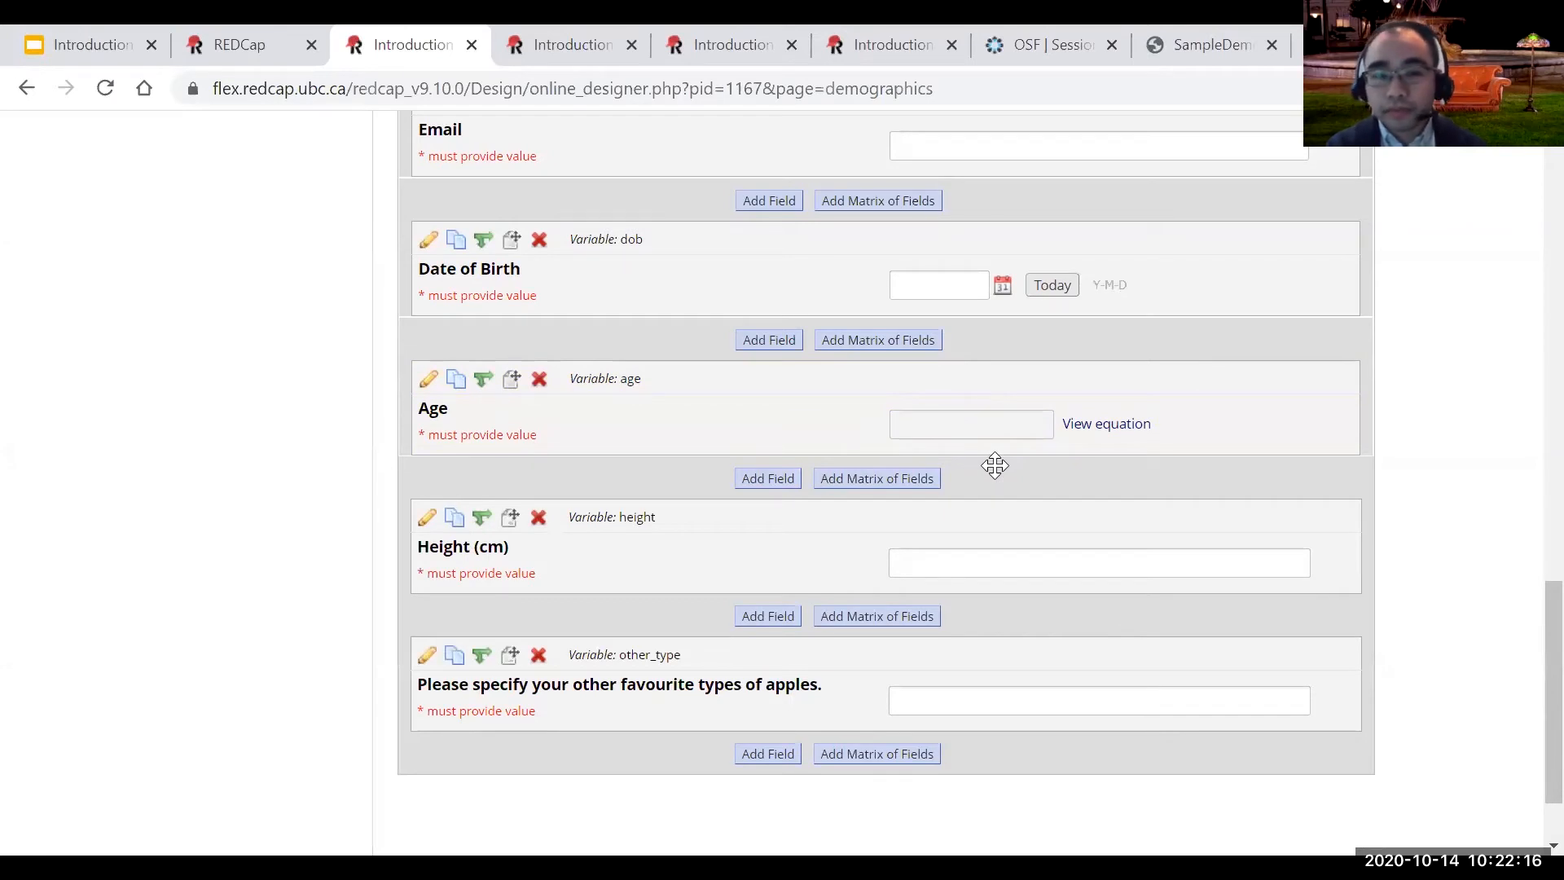
Add a single-answer drop-down field directly below Age, labelled "Which province/territory do you reside in?" with the variable name prov_terr.
{"action": "scroll", "coordinate": [995, 465], "scroll_direction": "down", "scroll_amount": 2}
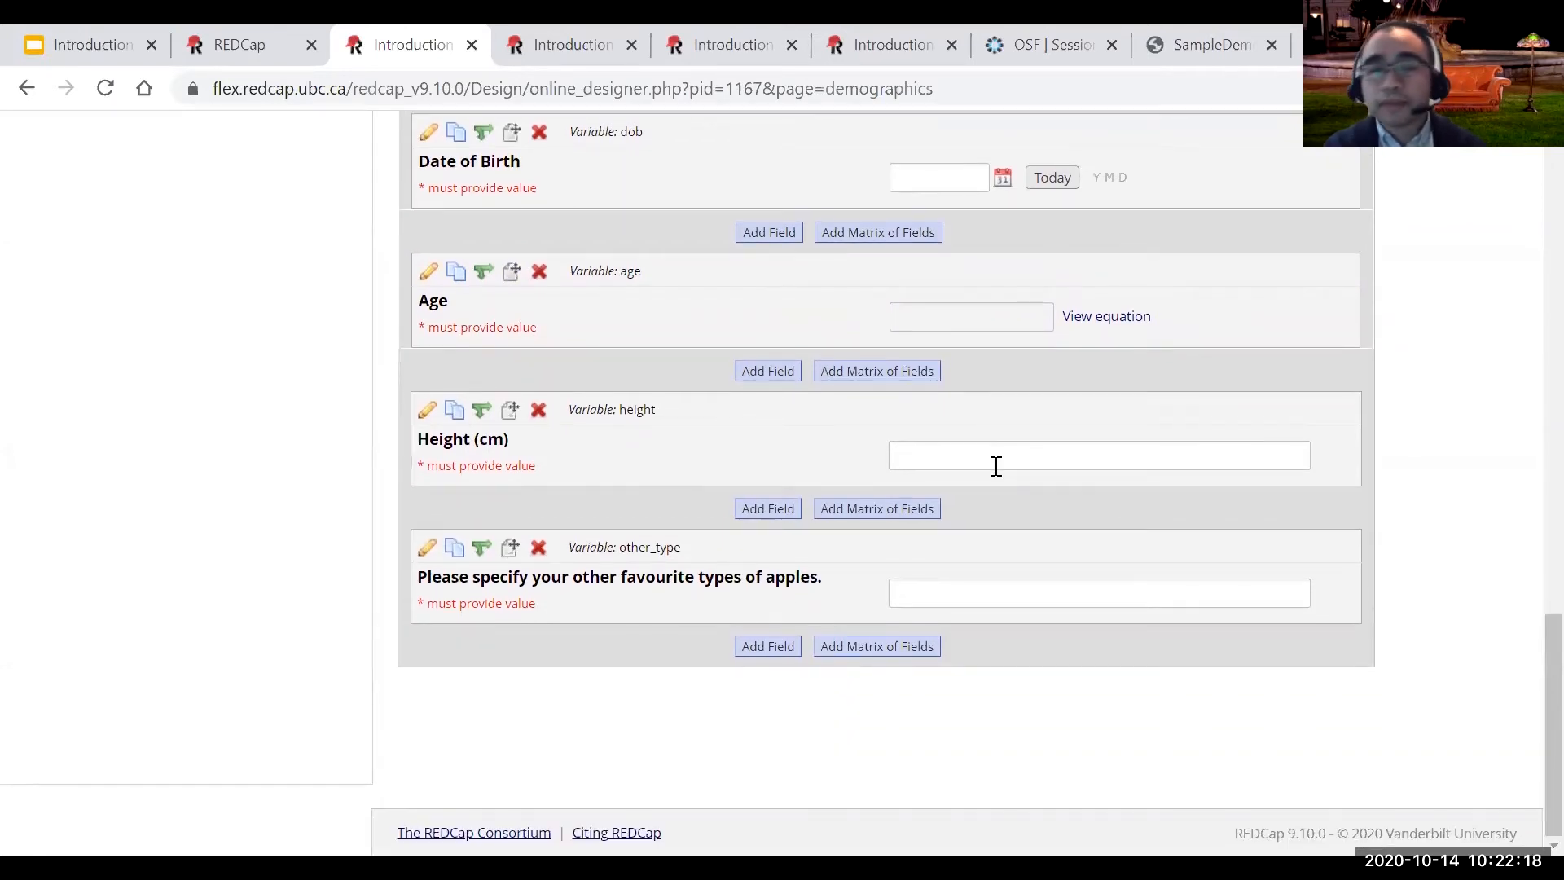
{"action": "scroll", "coordinate": [995, 465], "scroll_direction": "up", "scroll_amount": 1}
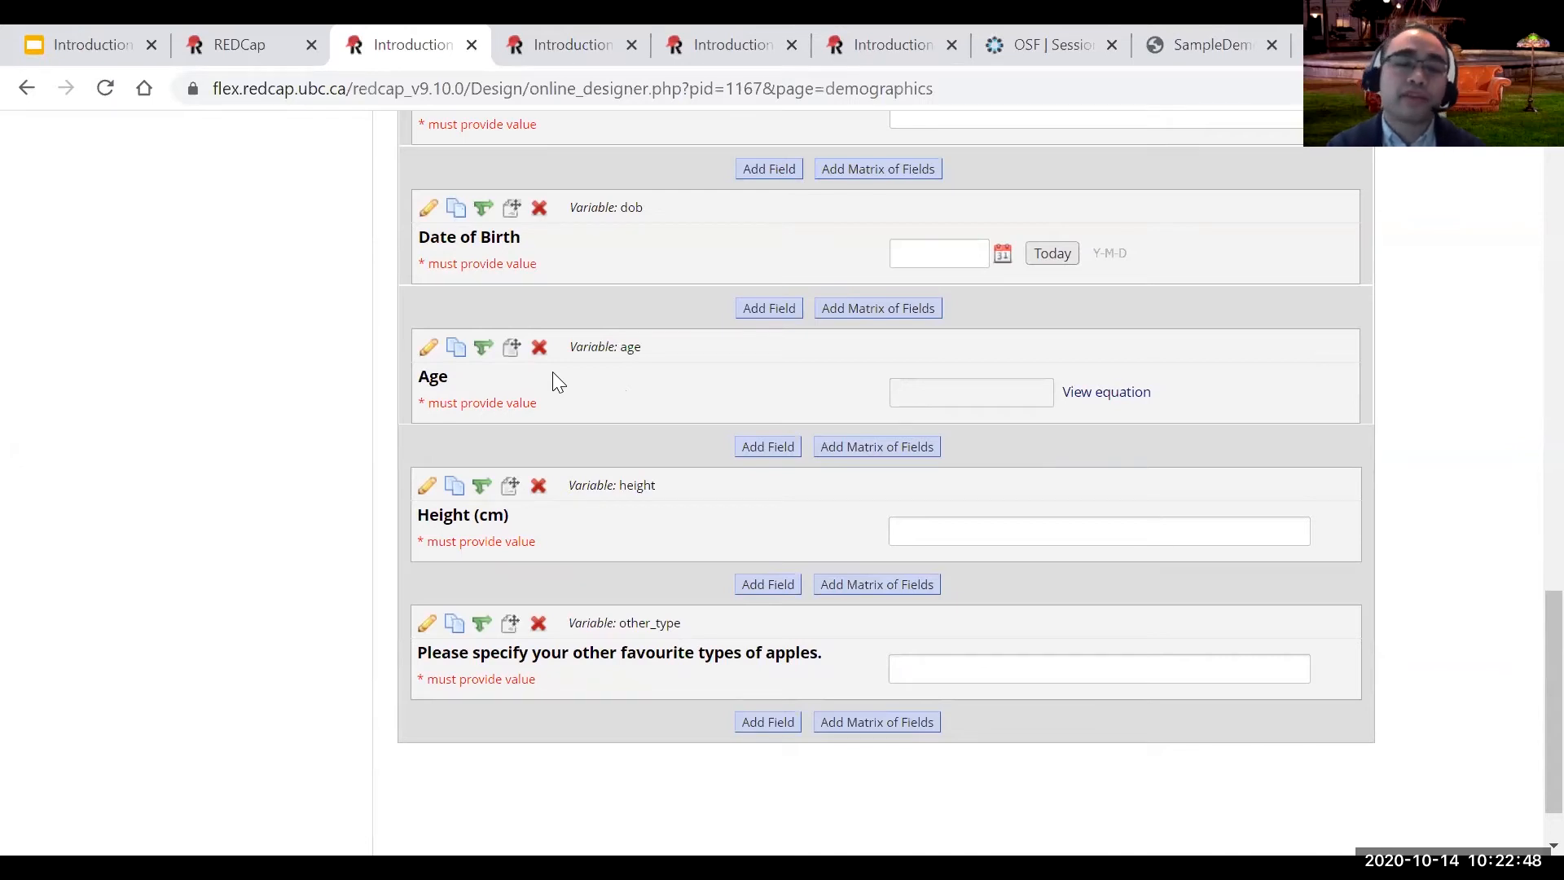
{"action": "scroll", "coordinate": [552, 373], "scroll_direction": "down", "scroll_amount": 1}
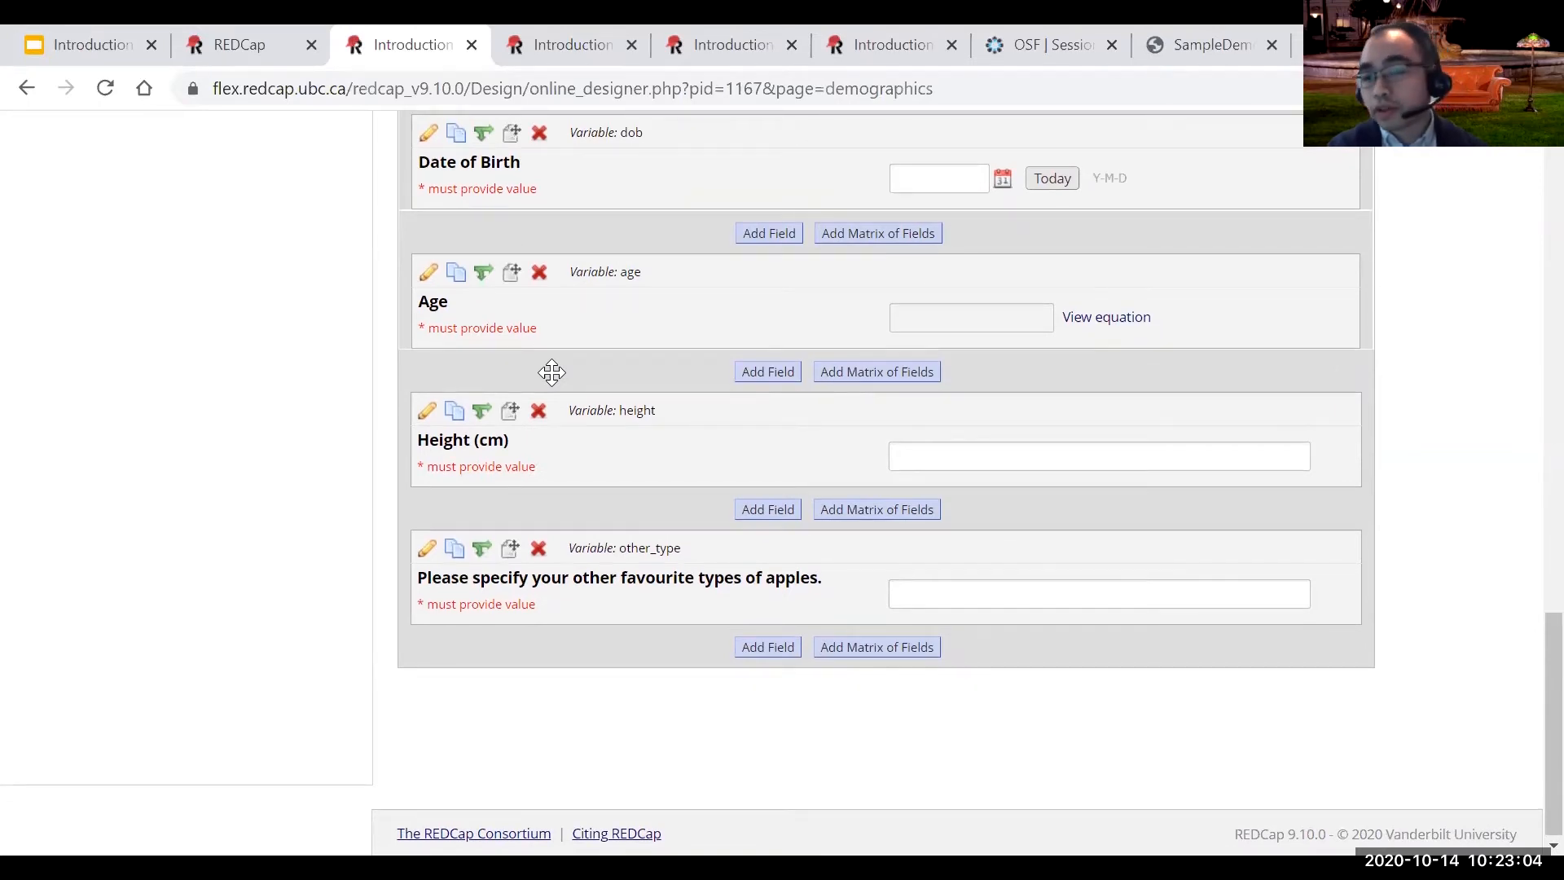
{"action": "left_click", "coordinate": [768, 374]}
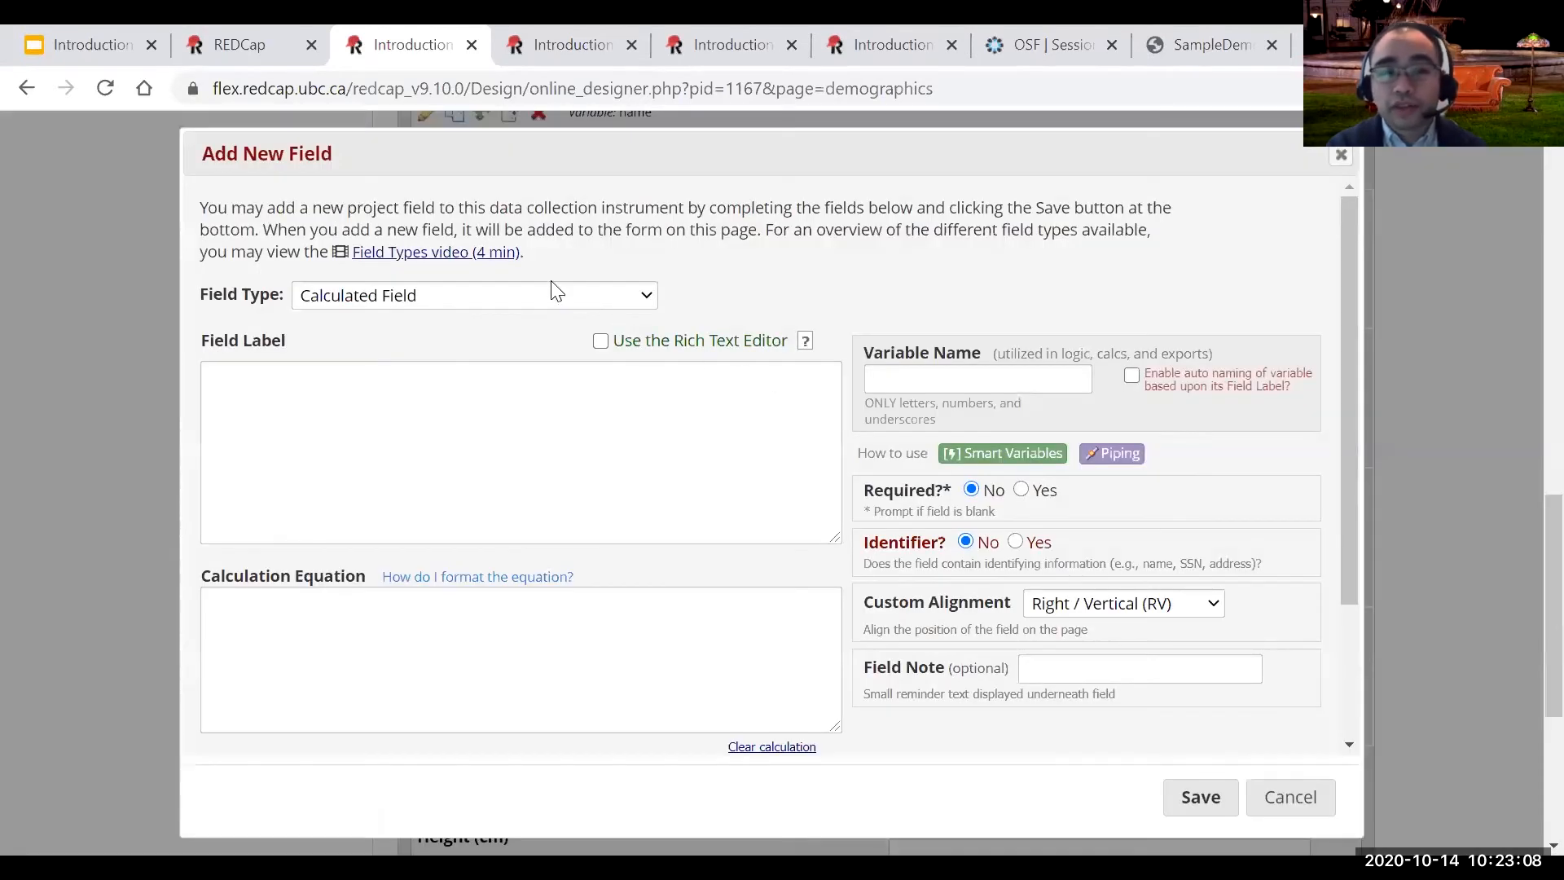
{"action": "left_click", "coordinate": [545, 304]}
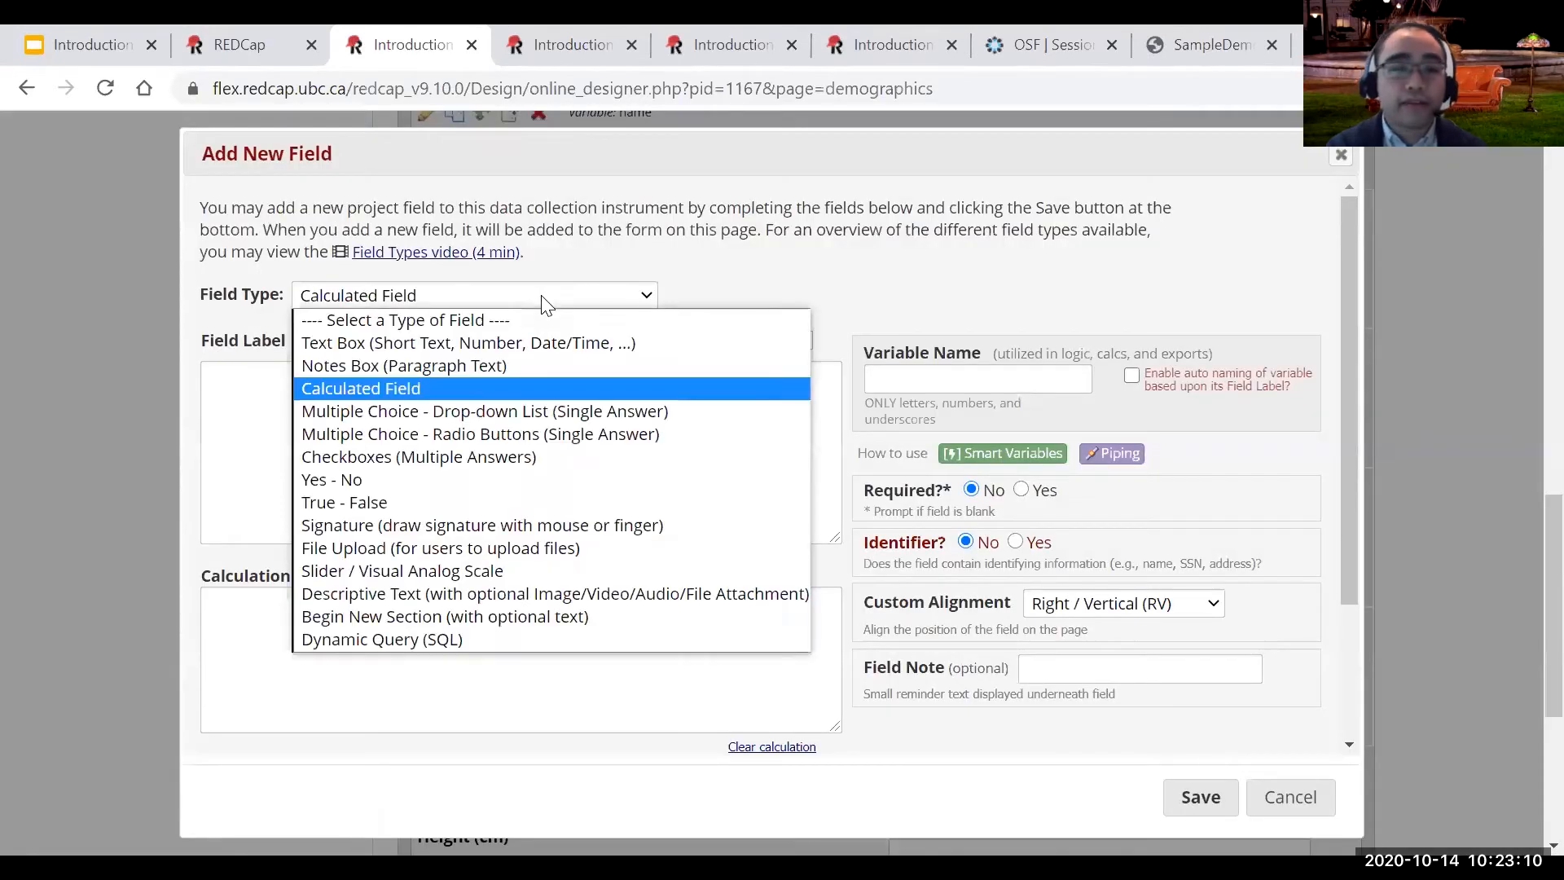
{"action": "left_click", "coordinate": [520, 410]}
{"action": "left_click", "coordinate": [458, 412]}
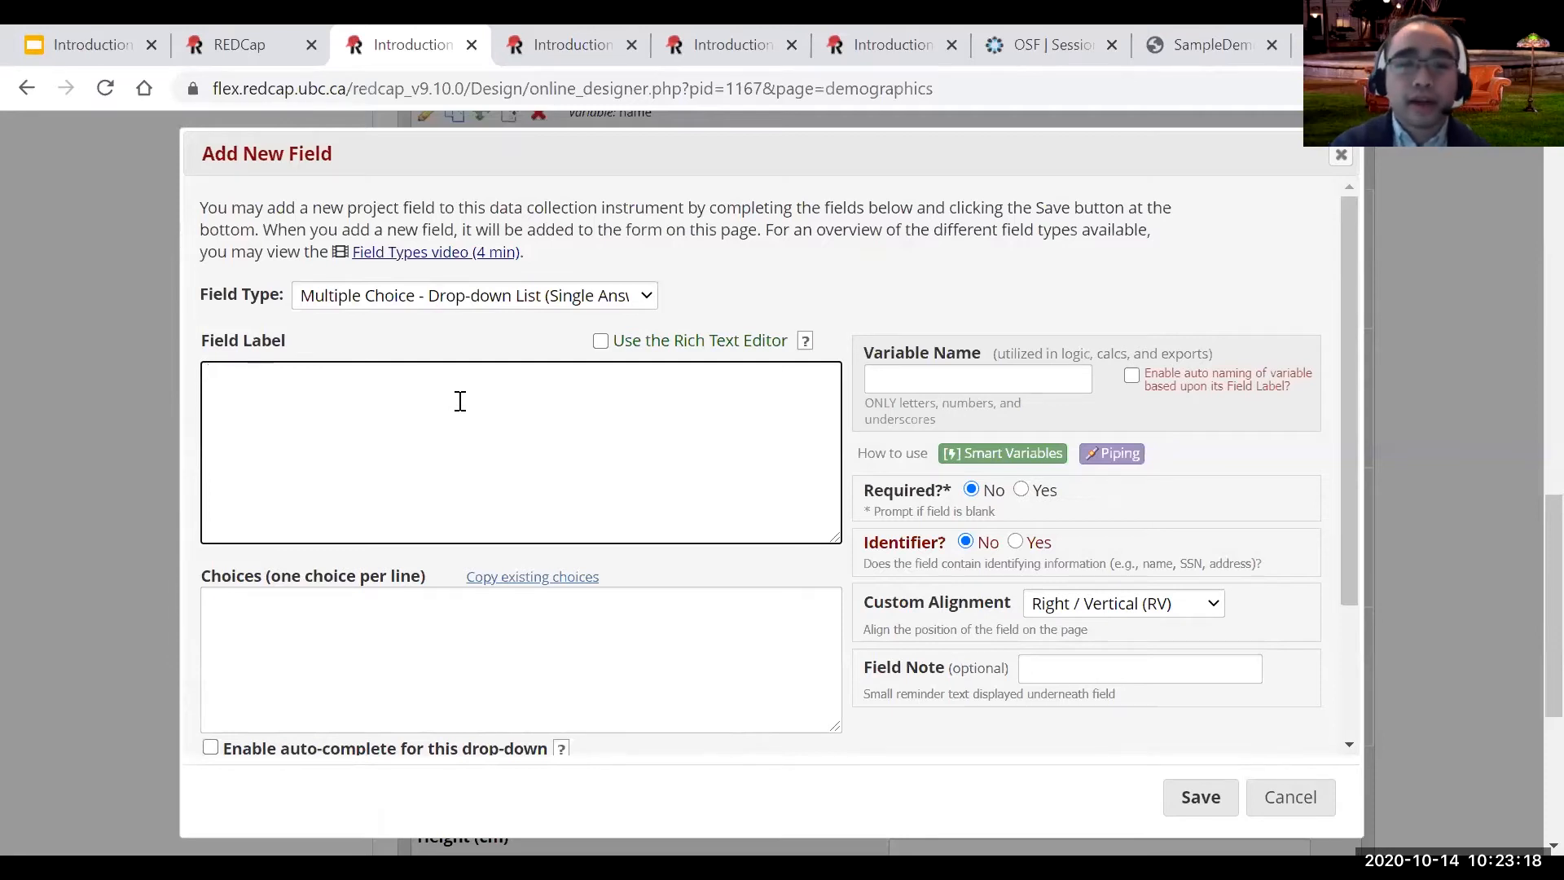
{"action": "type", "text": "Which pr"}
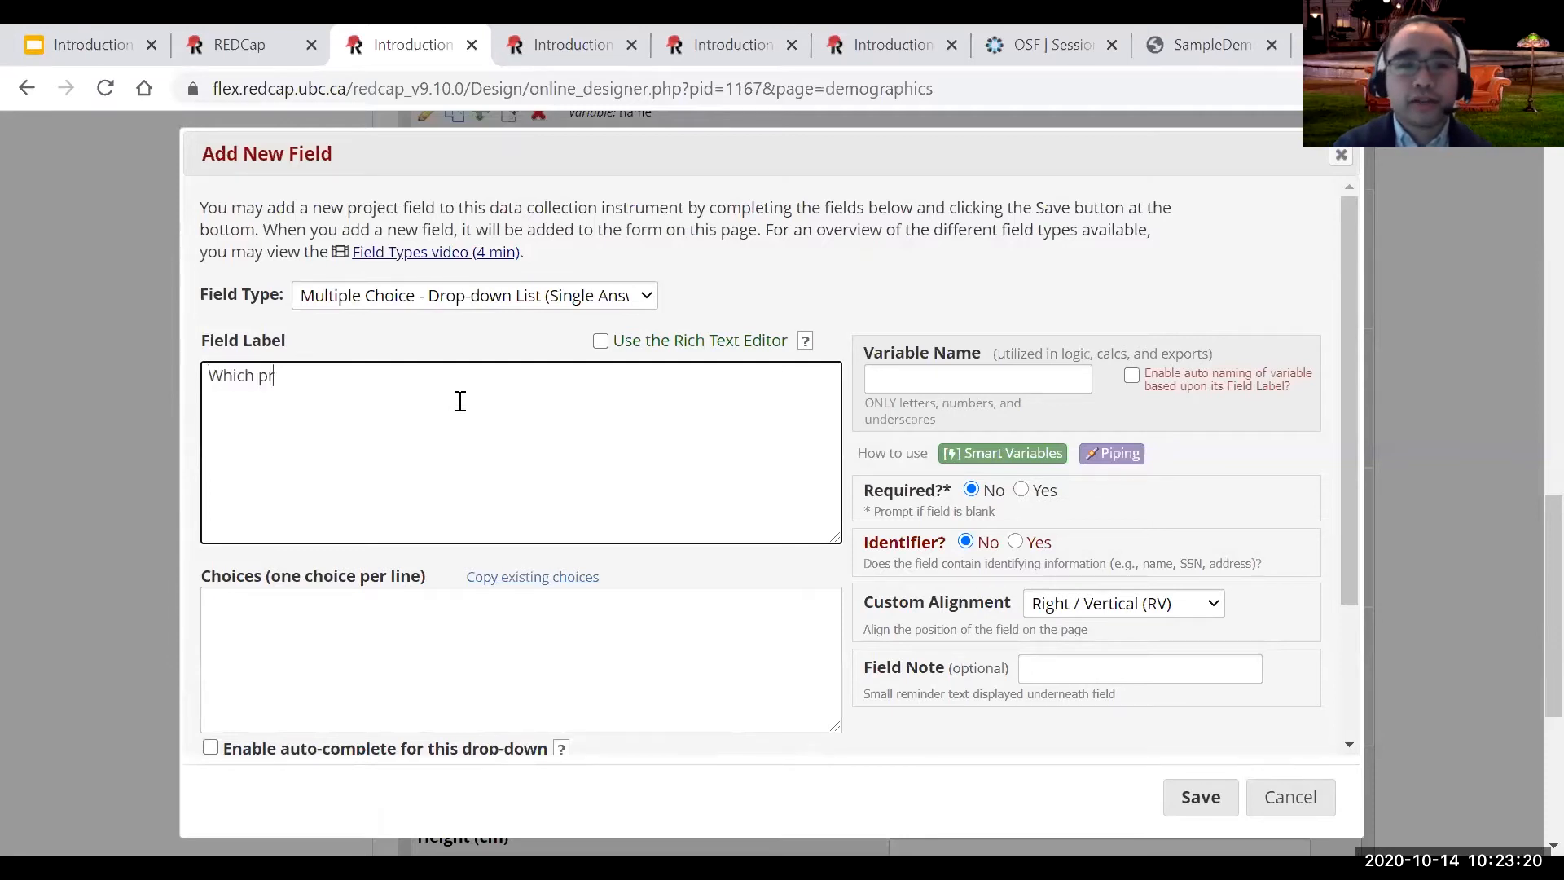
{"action": "type", "text": "ovinee/territory do you reside in?"}
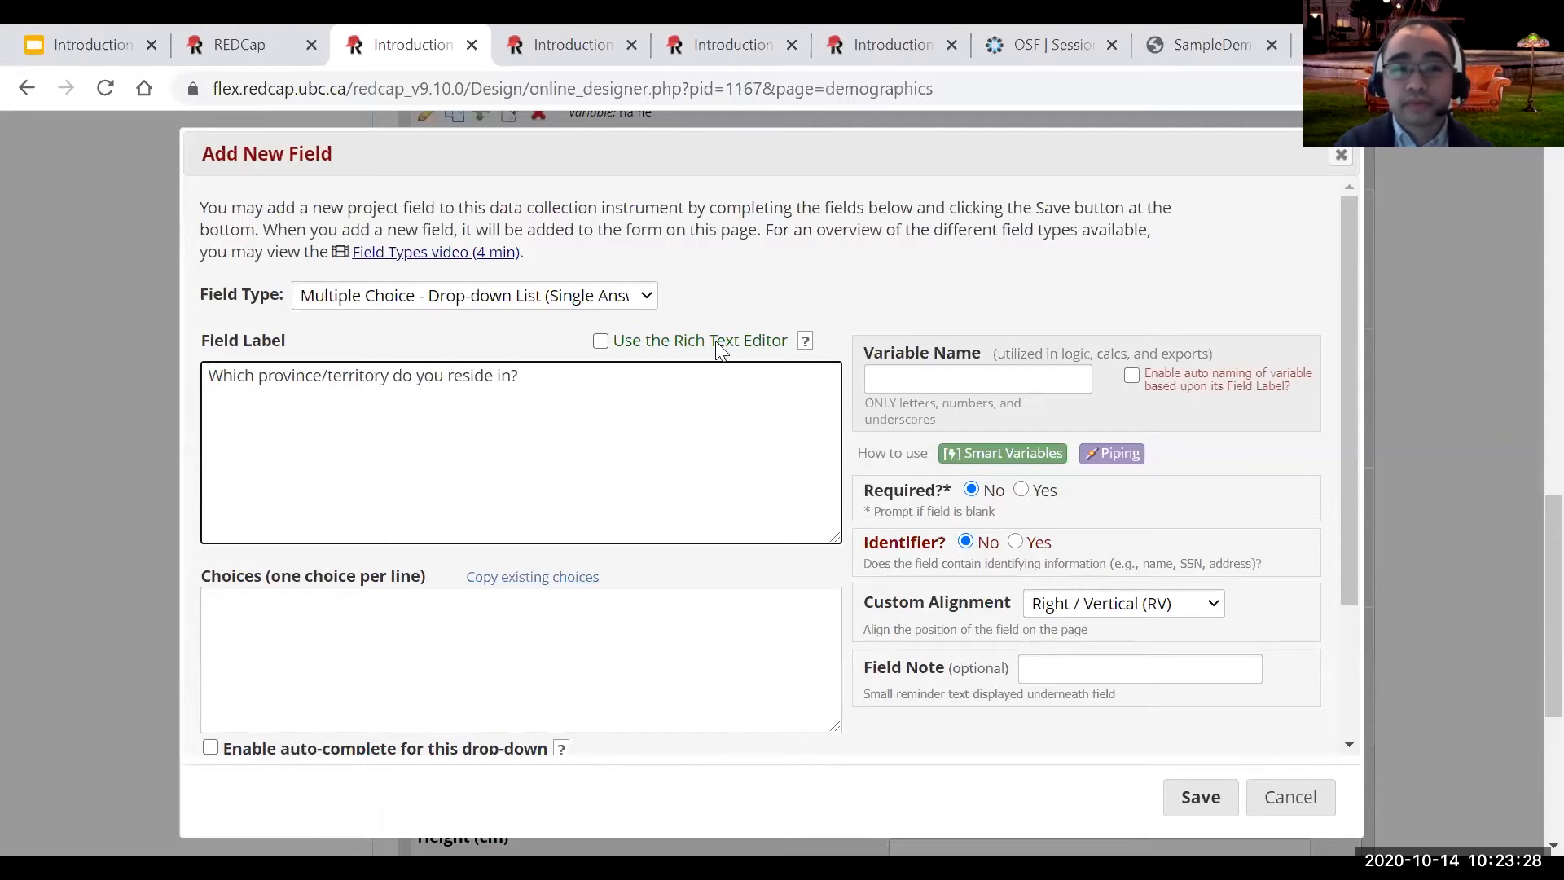
{"action": "left_click", "coordinate": [958, 377]}
{"action": "type", "text": "prov_terr"}
Try to paste the lettered province and territory list into the choices and remove the "k." prefix before Yukon, and undo both edits.
{"action": "left_click", "coordinate": [559, 636]}
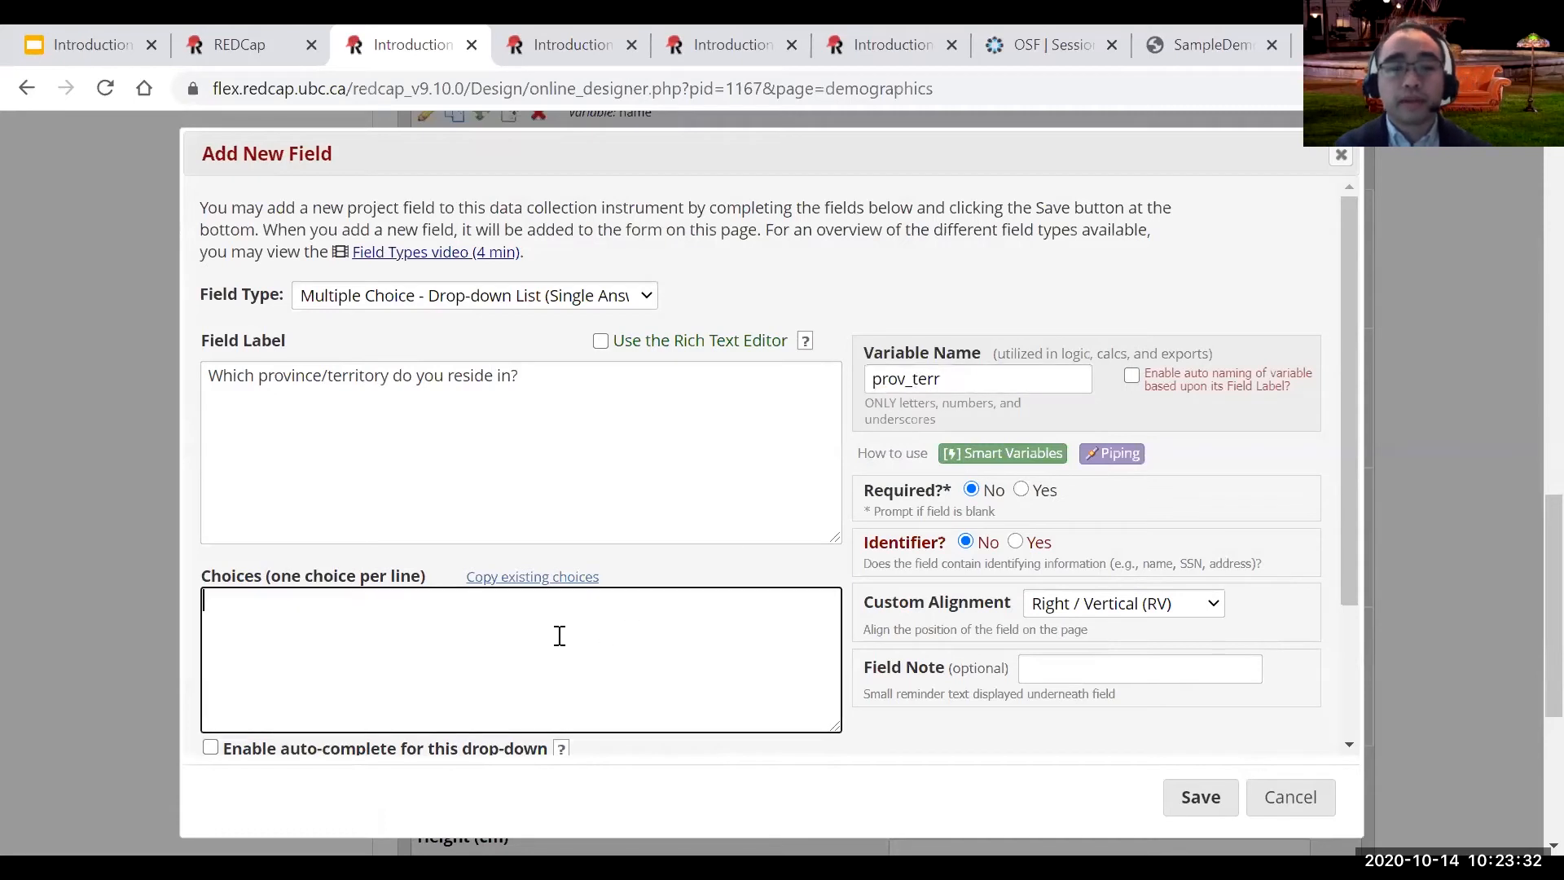
{"action": "scroll", "coordinate": [560, 635], "scroll_direction": "down", "scroll_amount": 2}
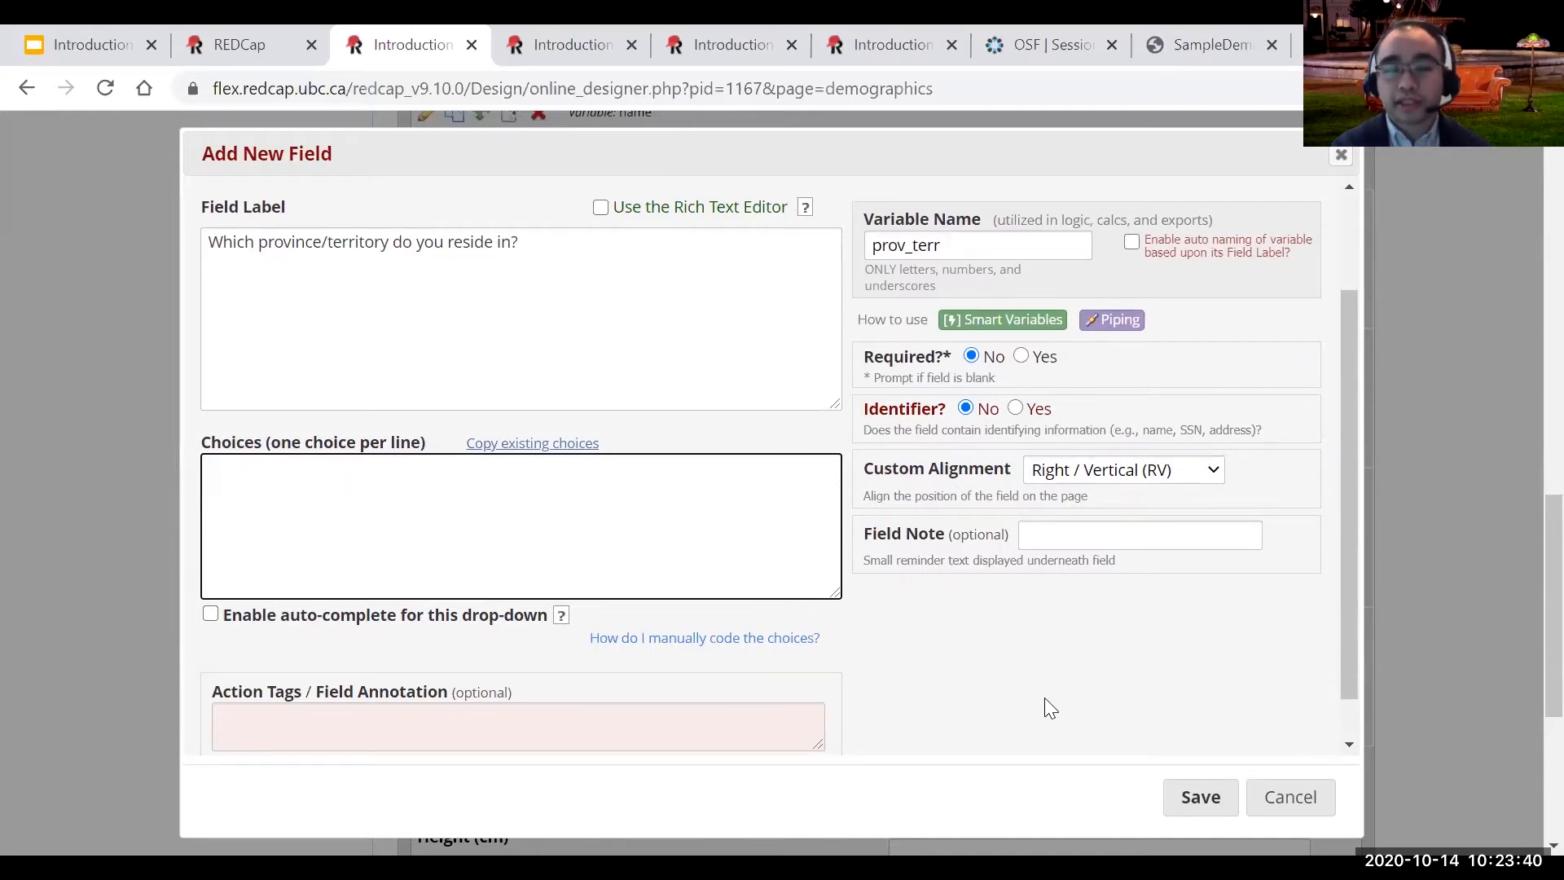
{"action": "key", "text": "alt+Tab"}
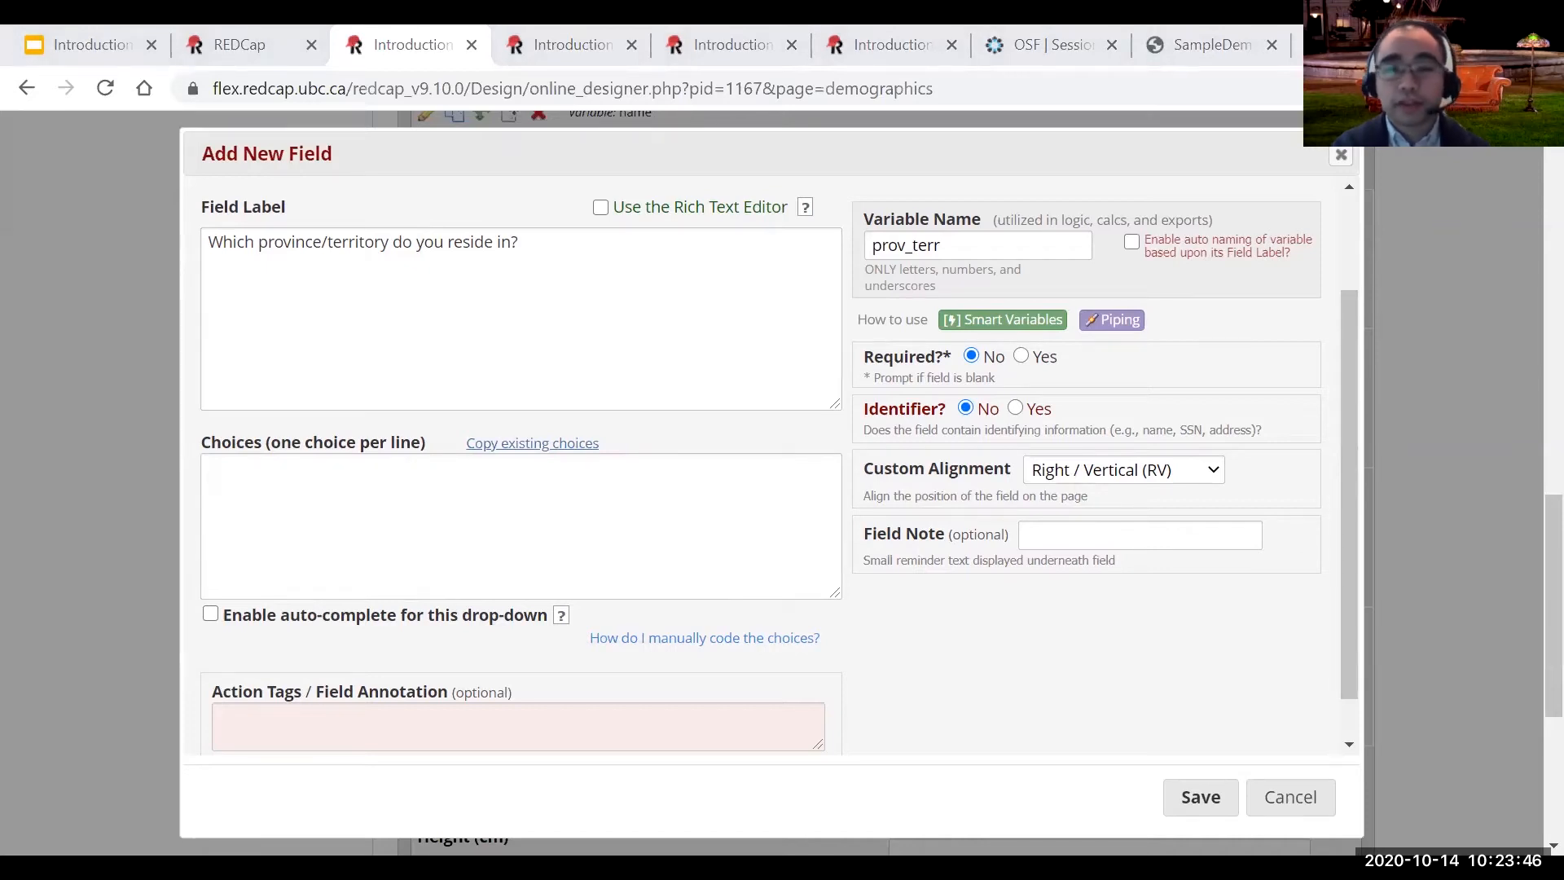
{"action": "left_click", "coordinate": [562, 510]}
{"action": "key", "text": "ctrl+v"}
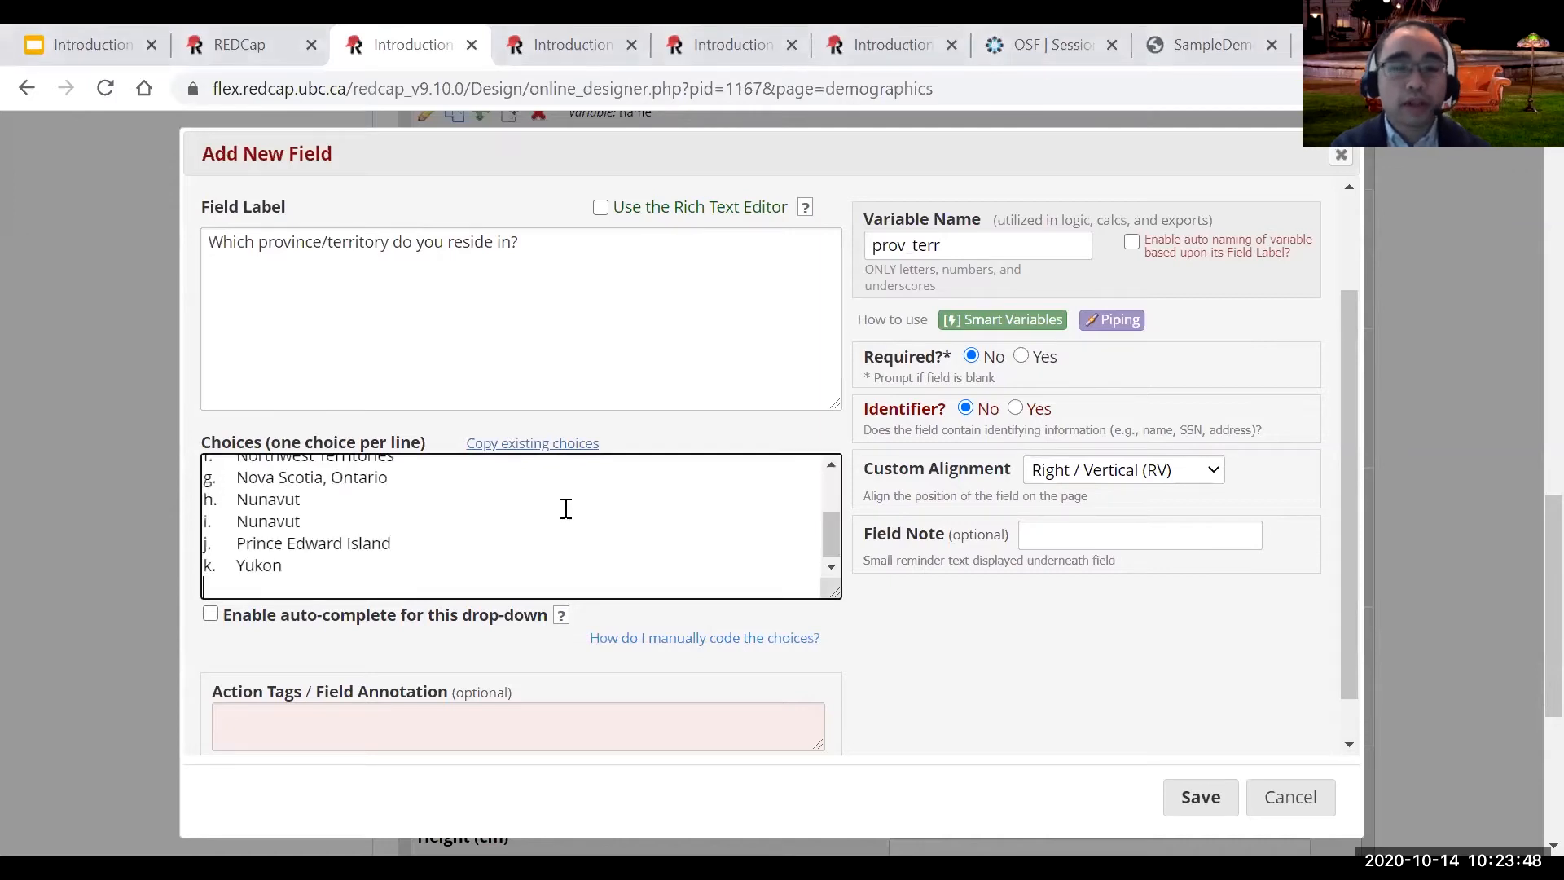
{"action": "left_click_drag", "start_coordinate": [233, 562], "coordinate": [156, 558]}
{"action": "key", "text": "BackSpace"}
{"action": "key", "text": "ctrl+z"}
{"action": "key", "text": "ctrl+z"}
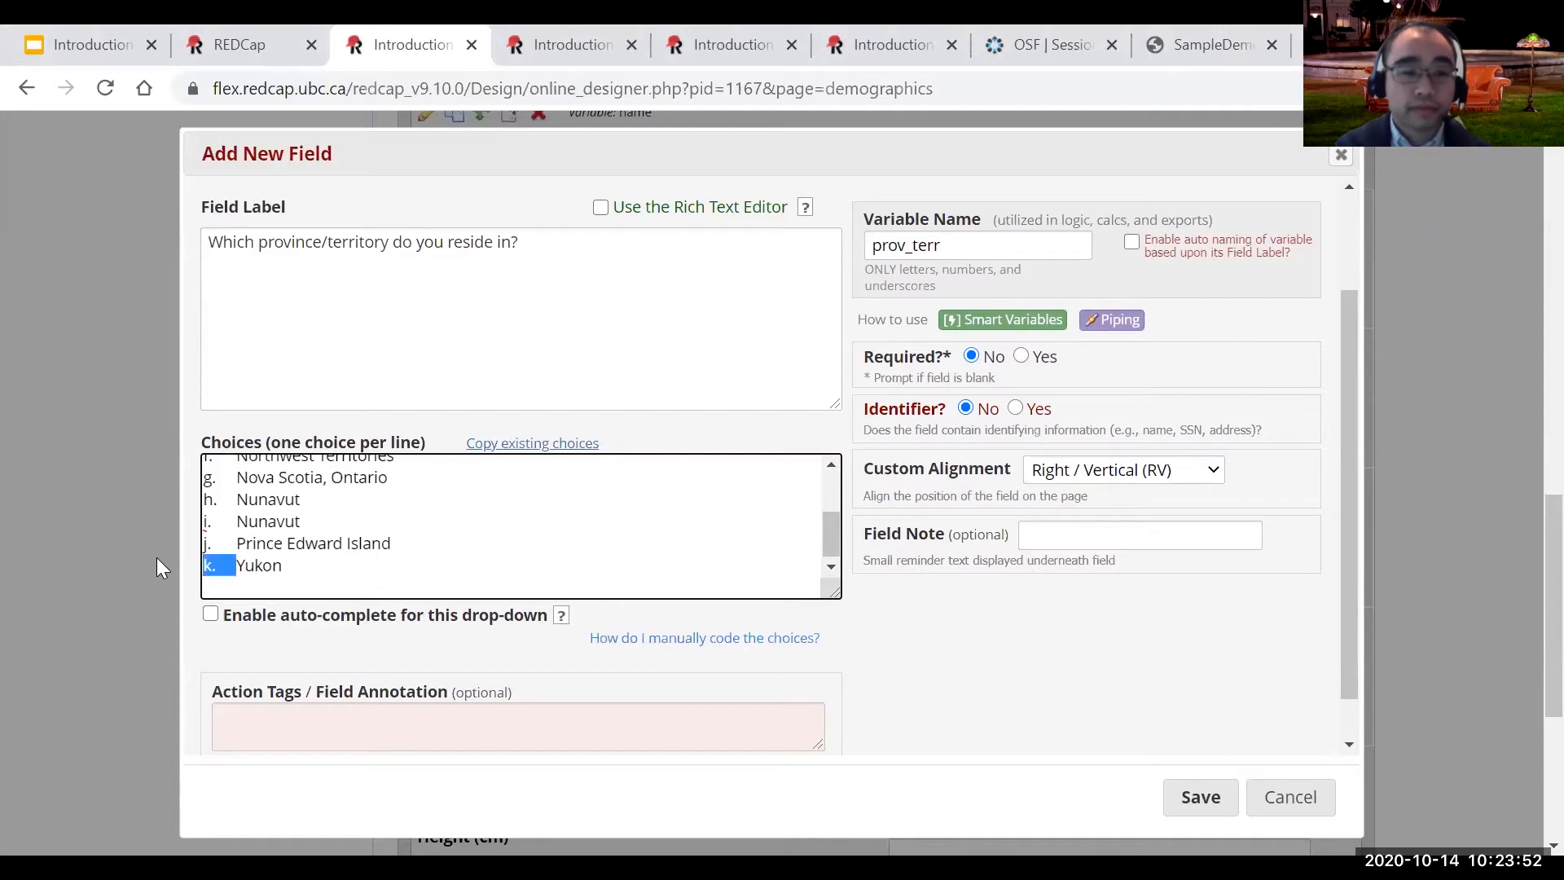
Paste the province and territory list as plain text into the choices and accept automatic raw values 1 to 11.
{"action": "right_click", "coordinate": [297, 492]}
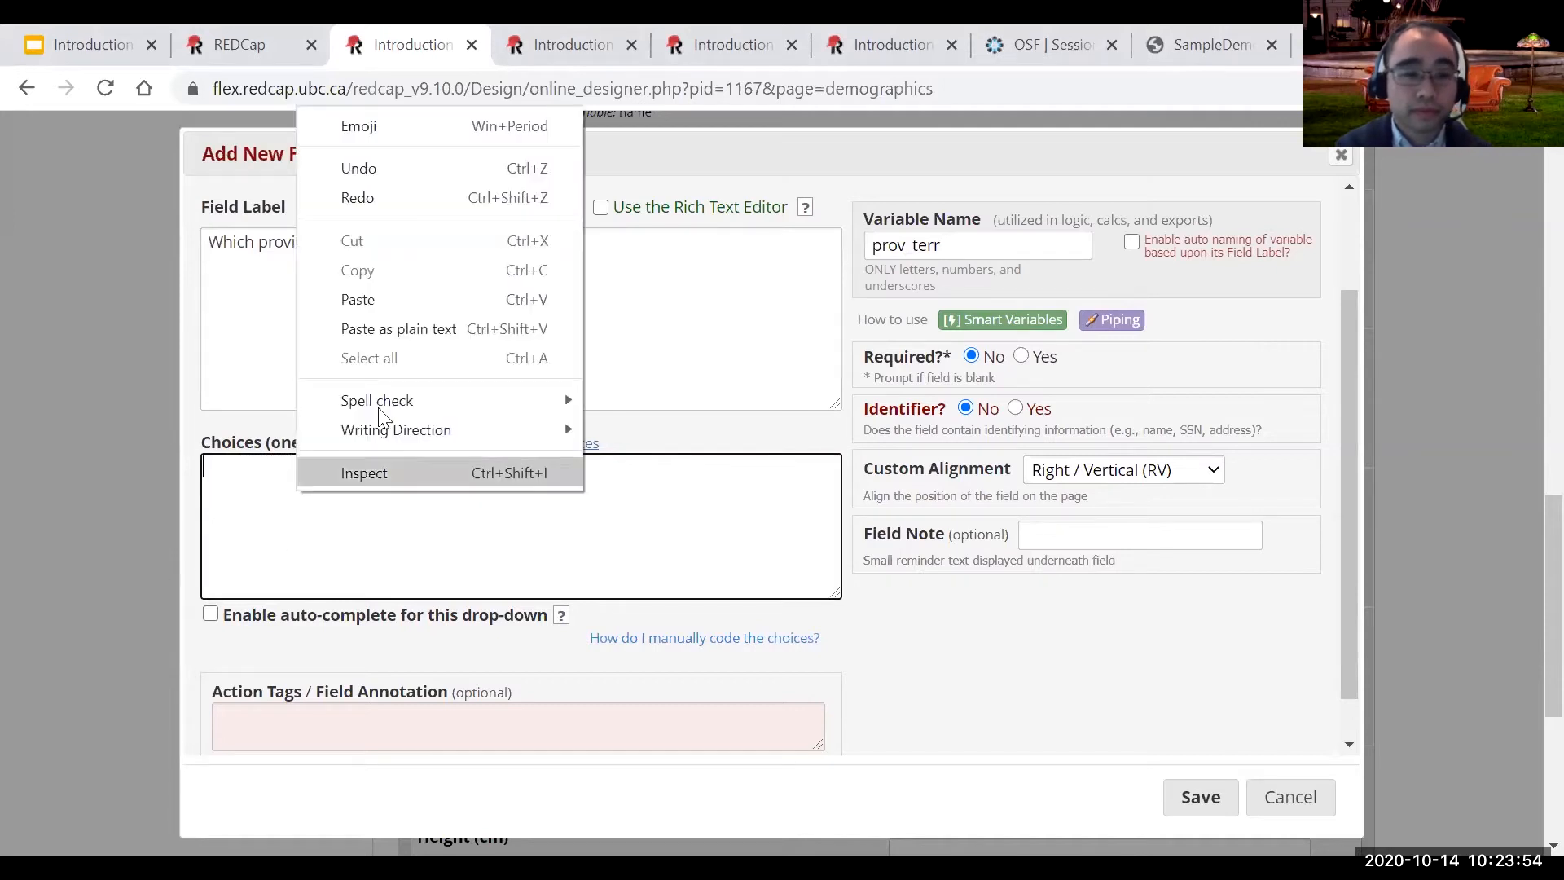
{"action": "left_click", "coordinate": [407, 326]}
{"action": "left_click", "coordinate": [643, 354]}
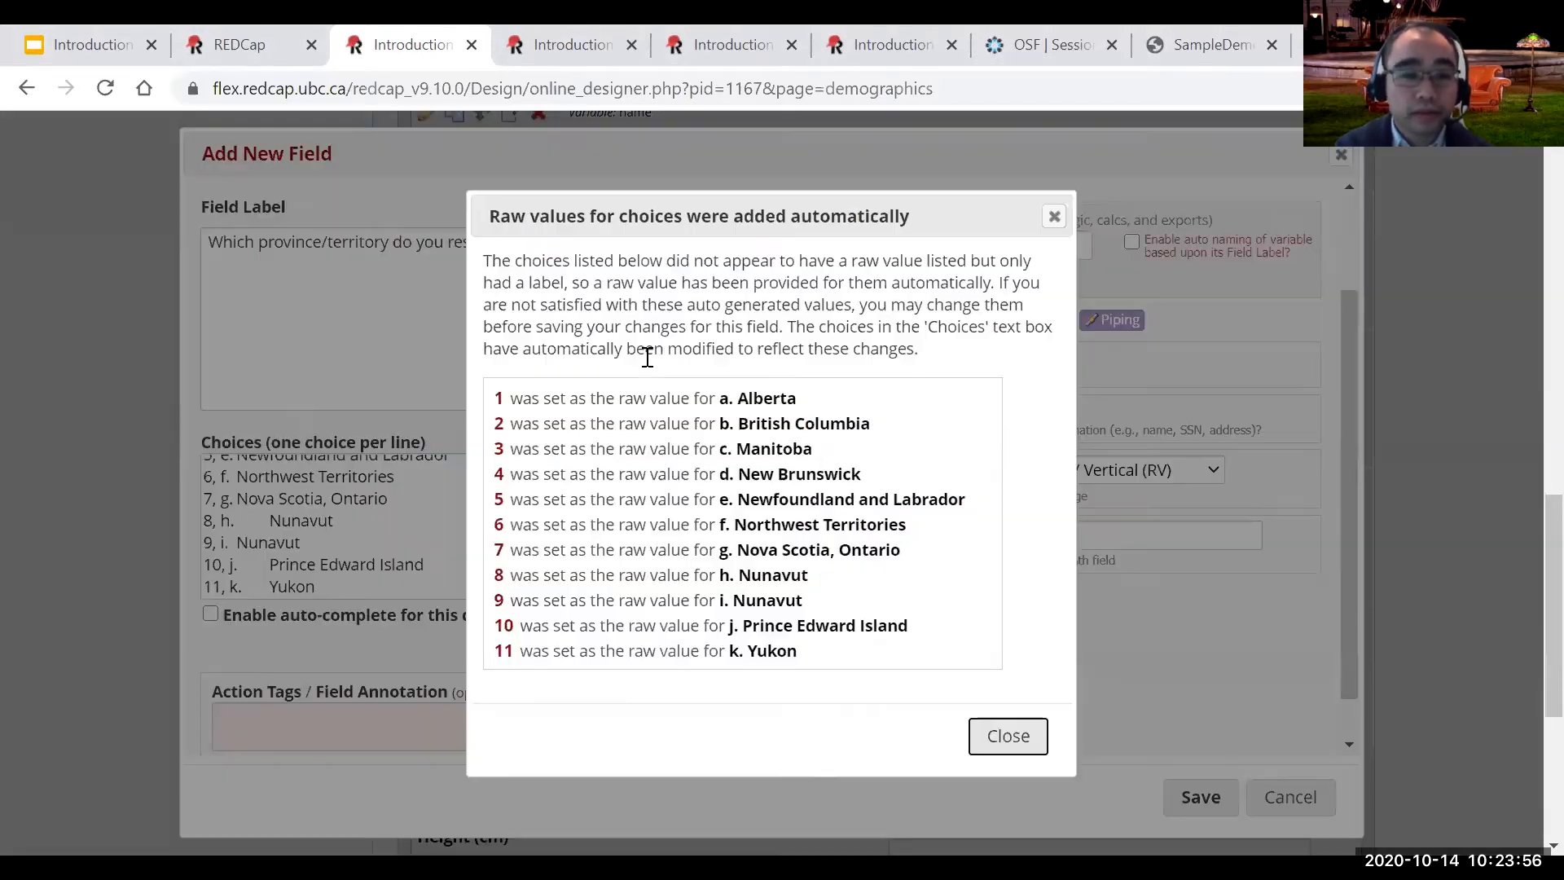
{"action": "left_click", "coordinate": [1007, 737]}
Mark the province/territory field as an identifier and save it.
{"action": "scroll", "coordinate": [804, 576], "scroll_direction": "up", "scroll_amount": 3}
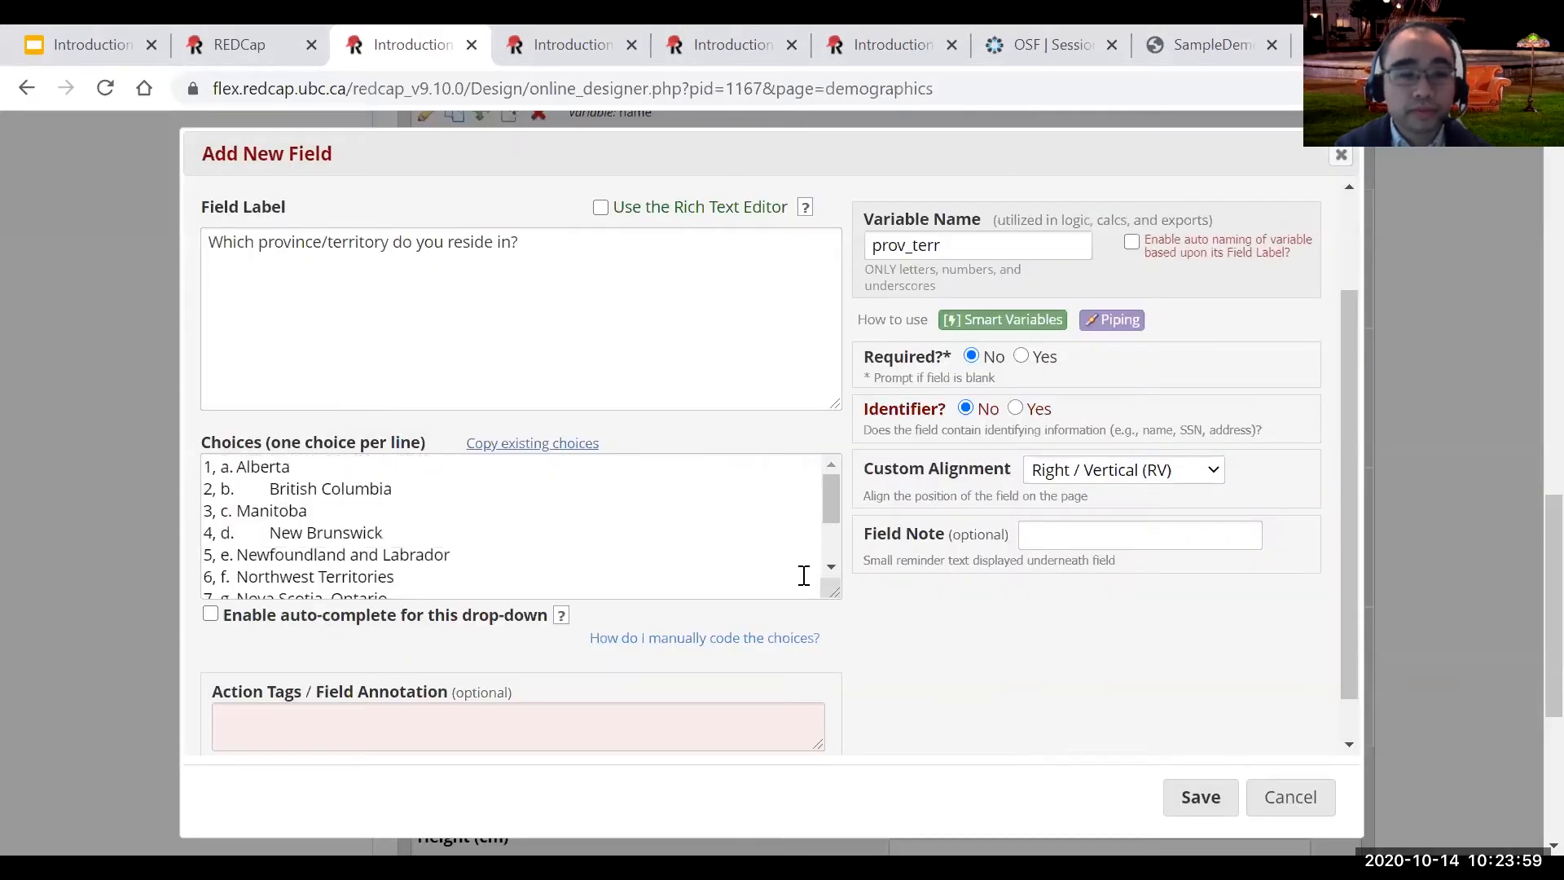
{"action": "left_click", "coordinate": [1016, 407]}
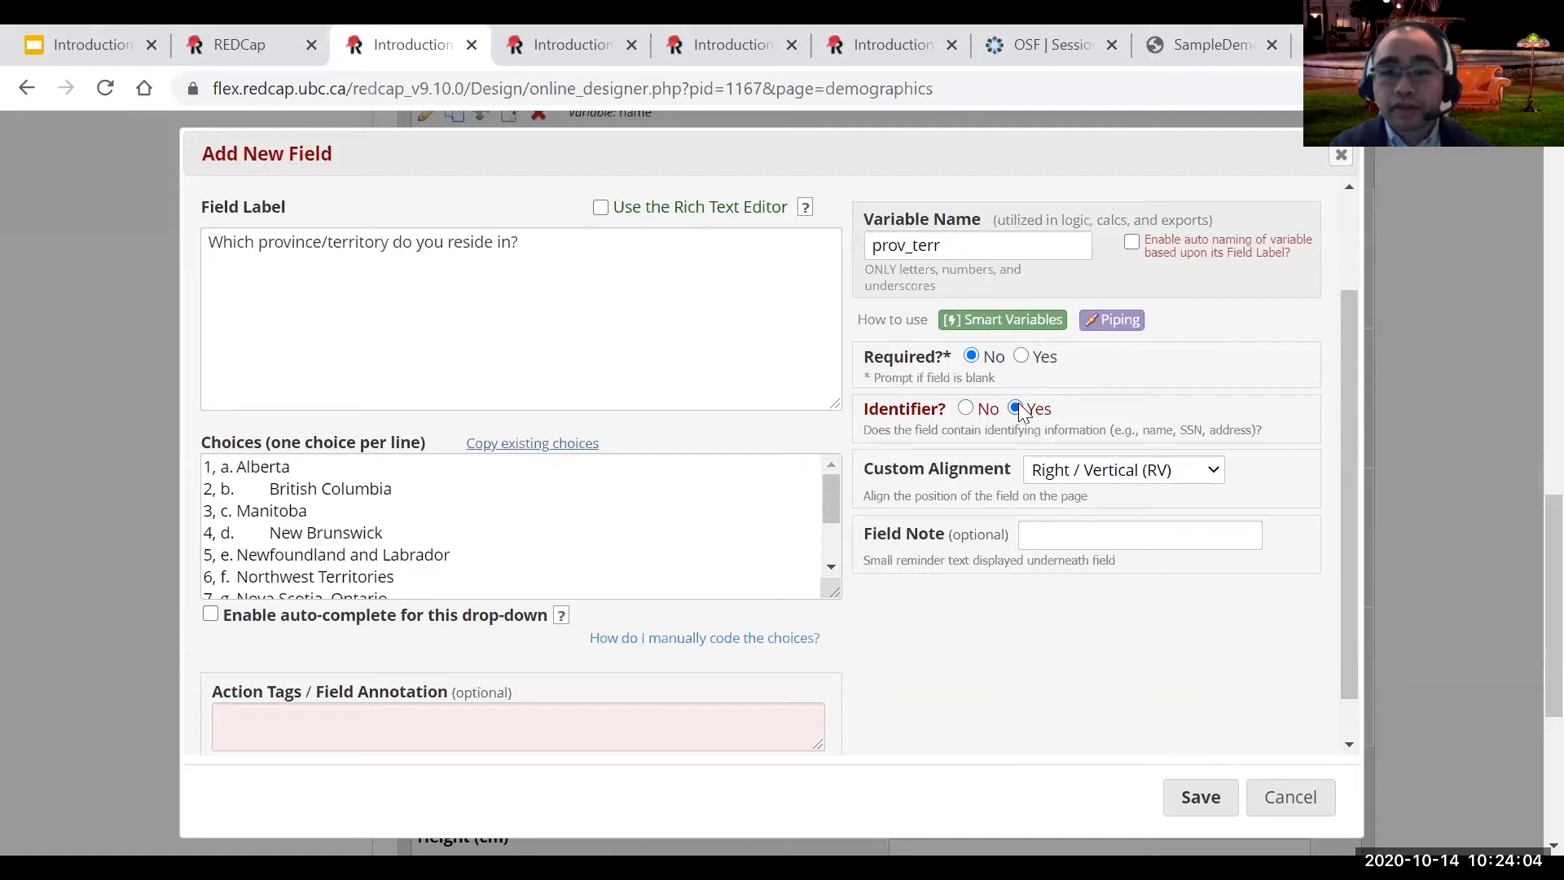
{"action": "left_click", "coordinate": [1200, 796]}
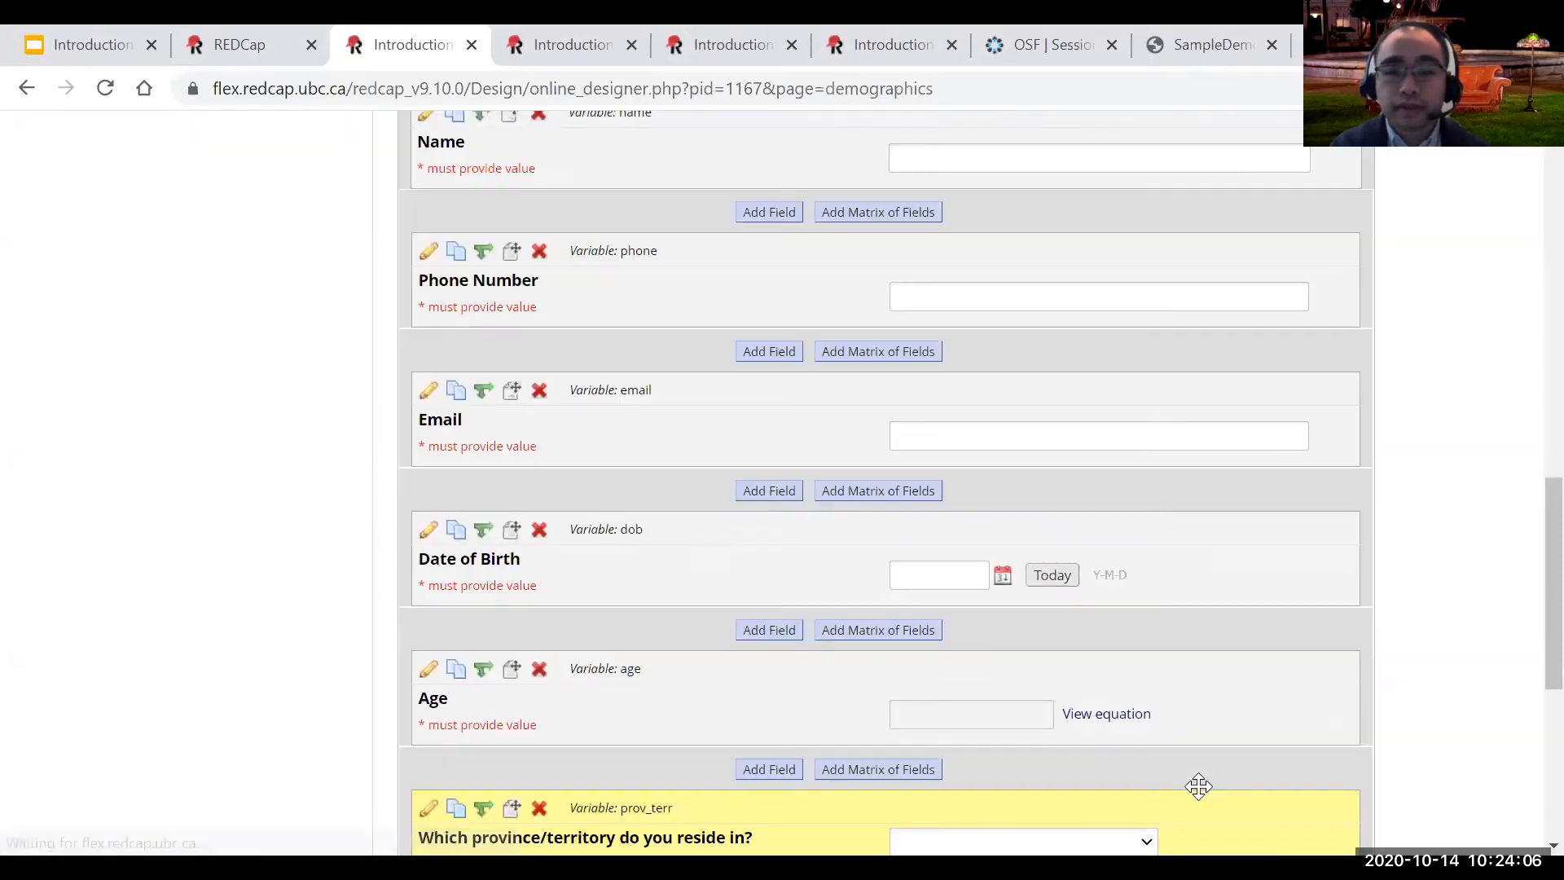
Review the list of choices in the saved province/territory drop-down.
{"action": "scroll", "coordinate": [1198, 786], "scroll_direction": "down", "scroll_amount": 2}
{"action": "left_click", "coordinate": [1145, 638]}
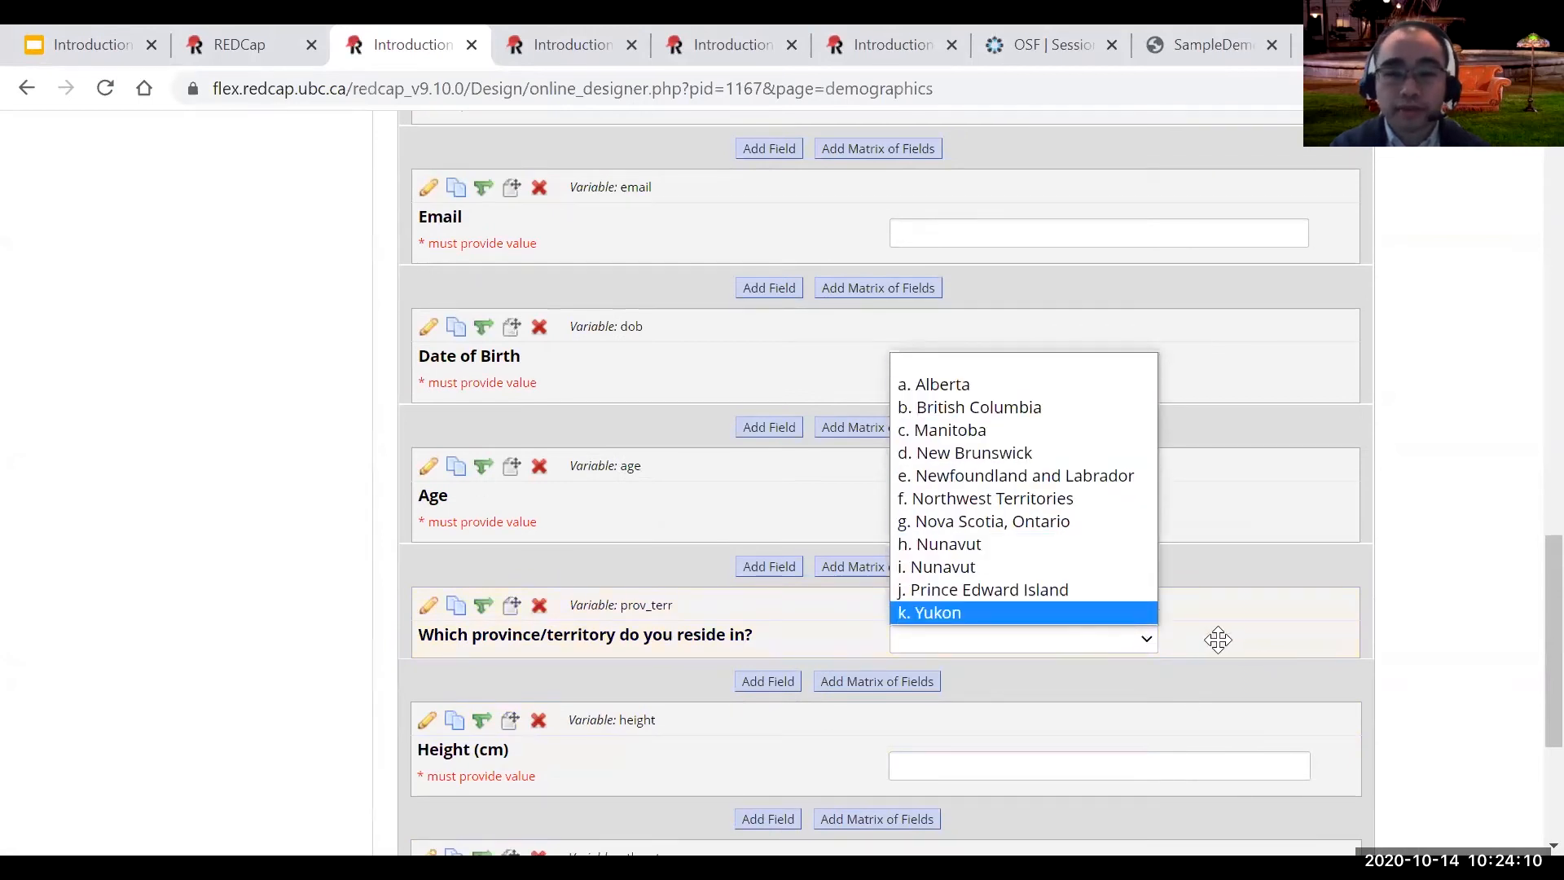
{"action": "left_click", "coordinate": [1415, 639]}
{"action": "scroll", "coordinate": [1415, 640], "scroll_direction": "down", "scroll_amount": 2}
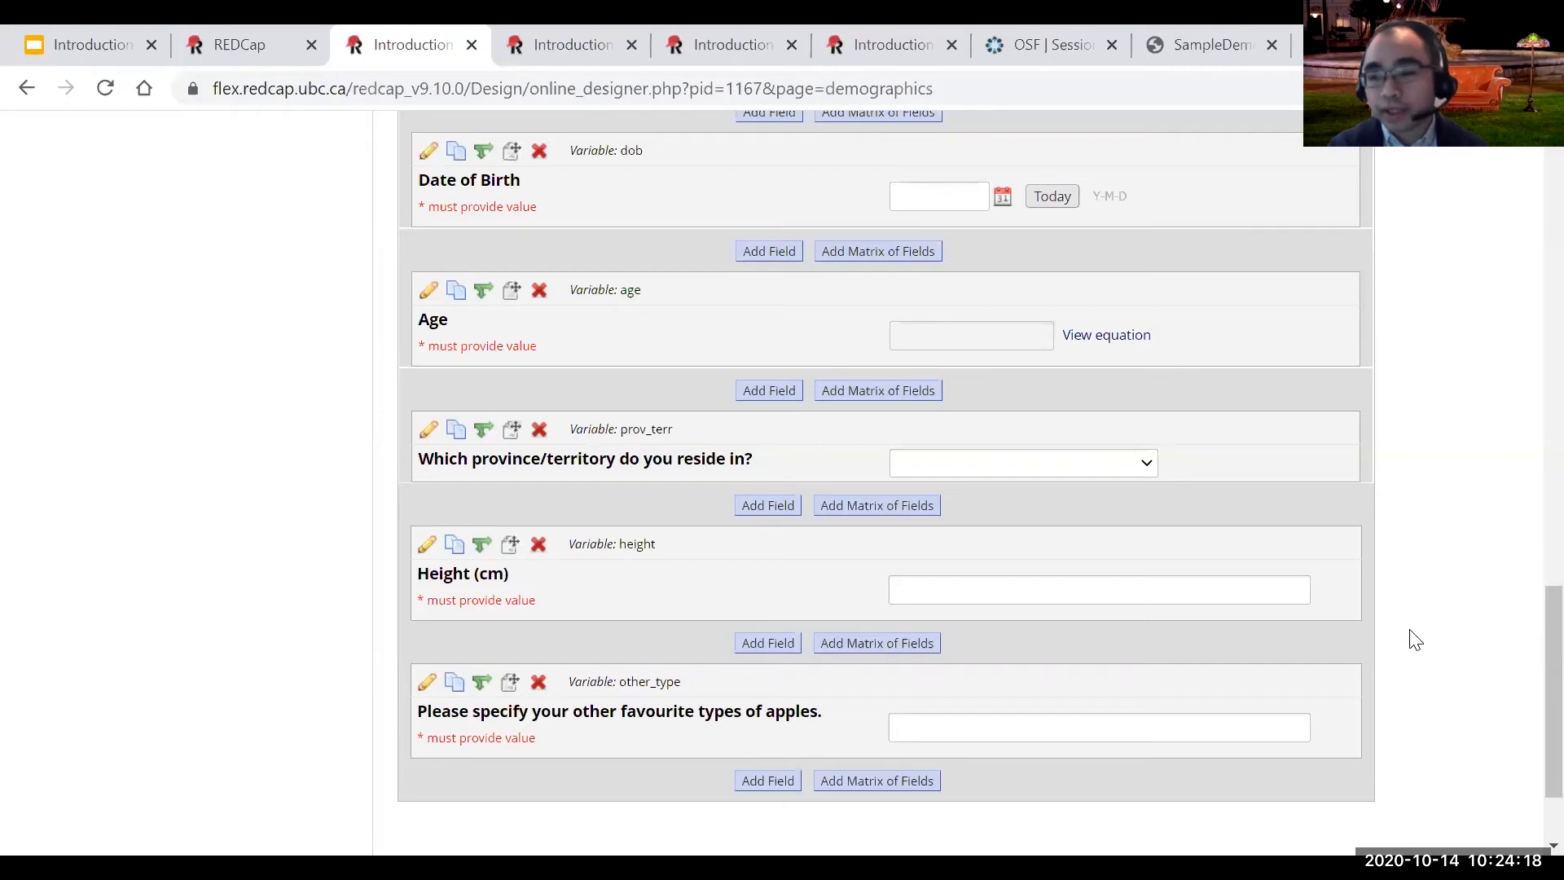
{"action": "left_click", "coordinate": [1107, 464]}
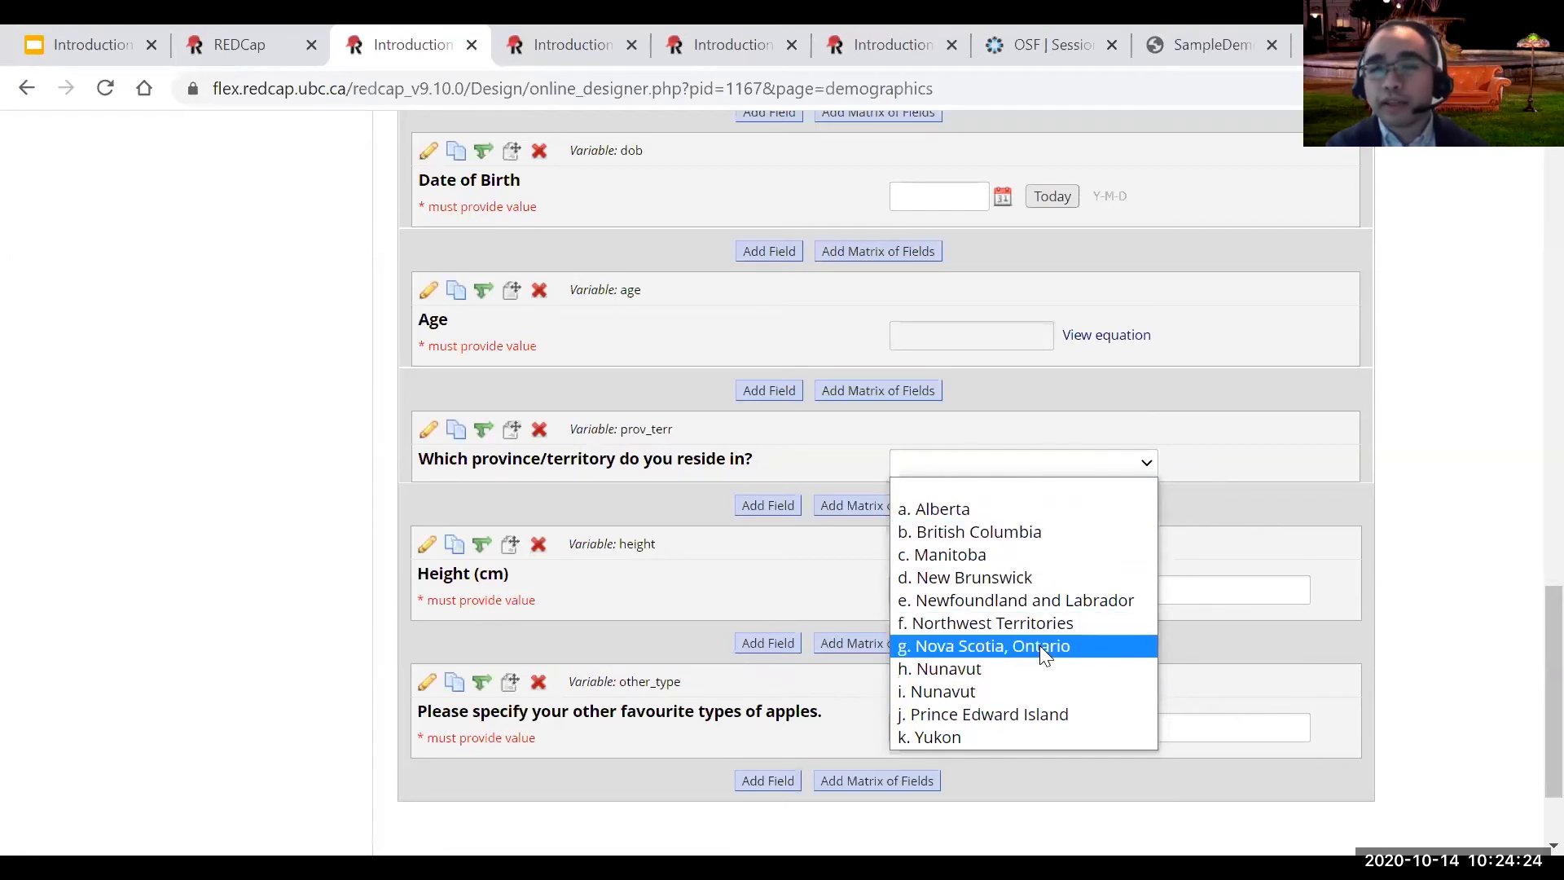
{"action": "left_click", "coordinate": [1041, 466]}
{"action": "left_click", "coordinate": [1042, 466]}
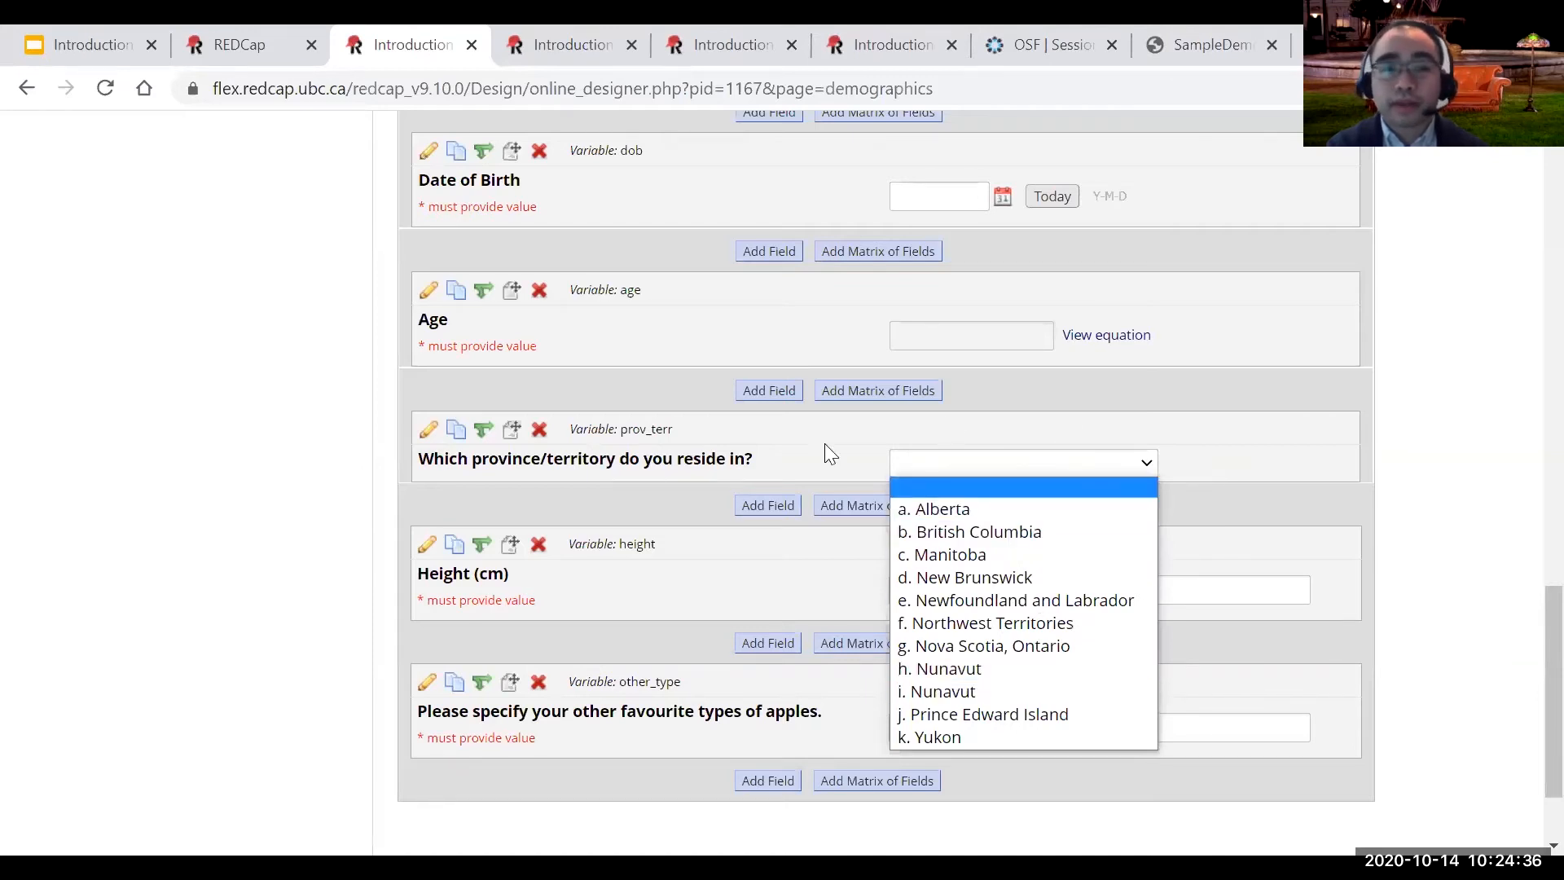
Edit the province/territory field to enable auto-complete for its drop-down, and save it.
{"action": "left_click", "coordinate": [430, 432]}
{"action": "scroll", "coordinate": [359, 638], "scroll_direction": "down", "scroll_amount": 1}
{"action": "left_click", "coordinate": [210, 748]}
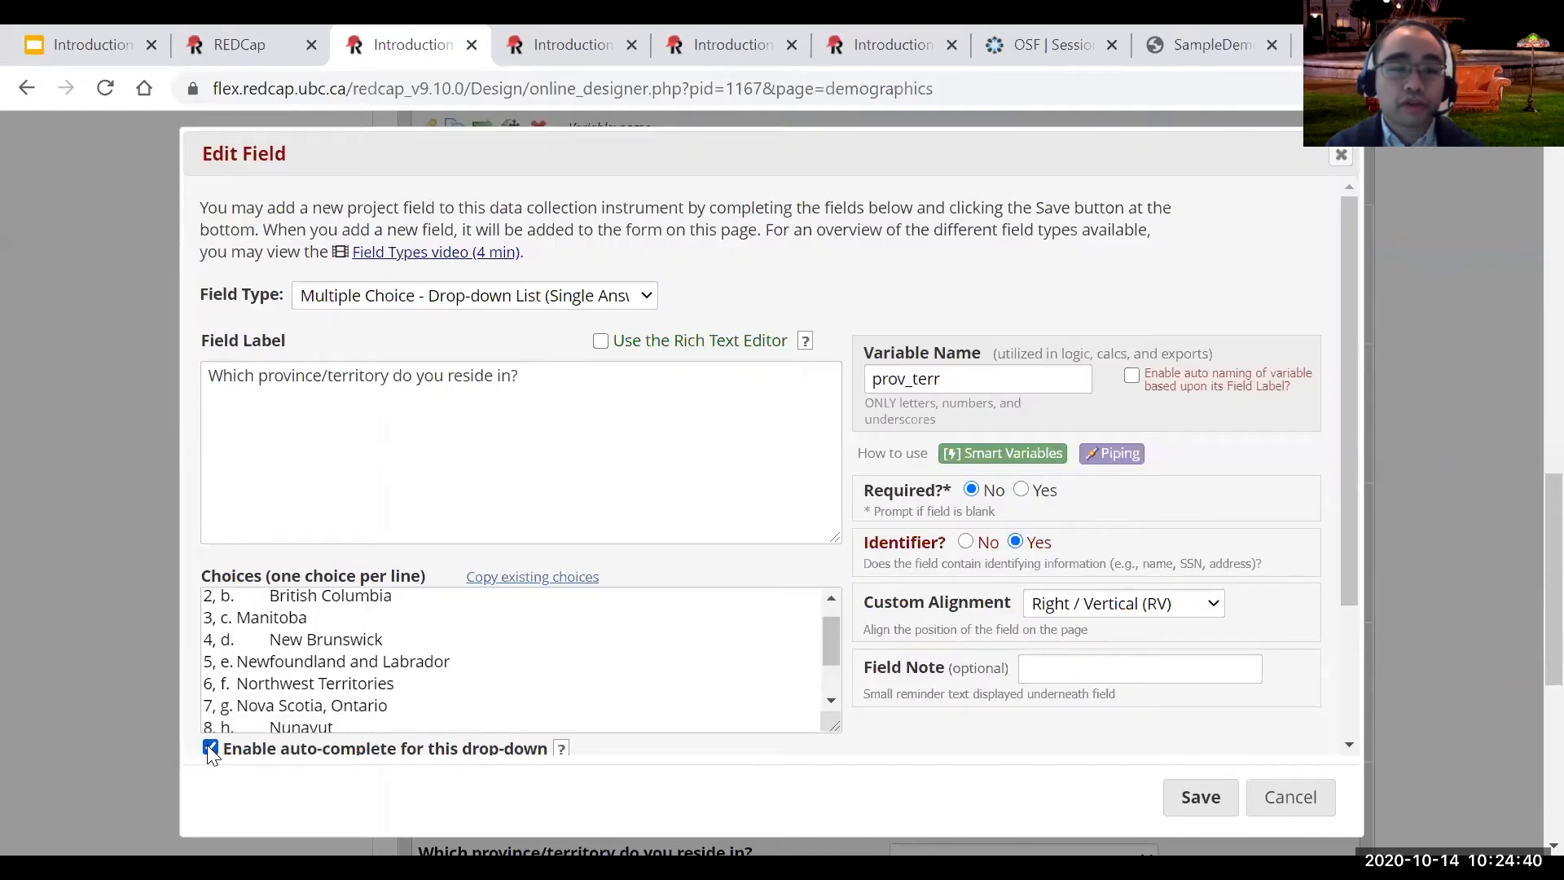
{"action": "left_click", "coordinate": [1201, 798]}
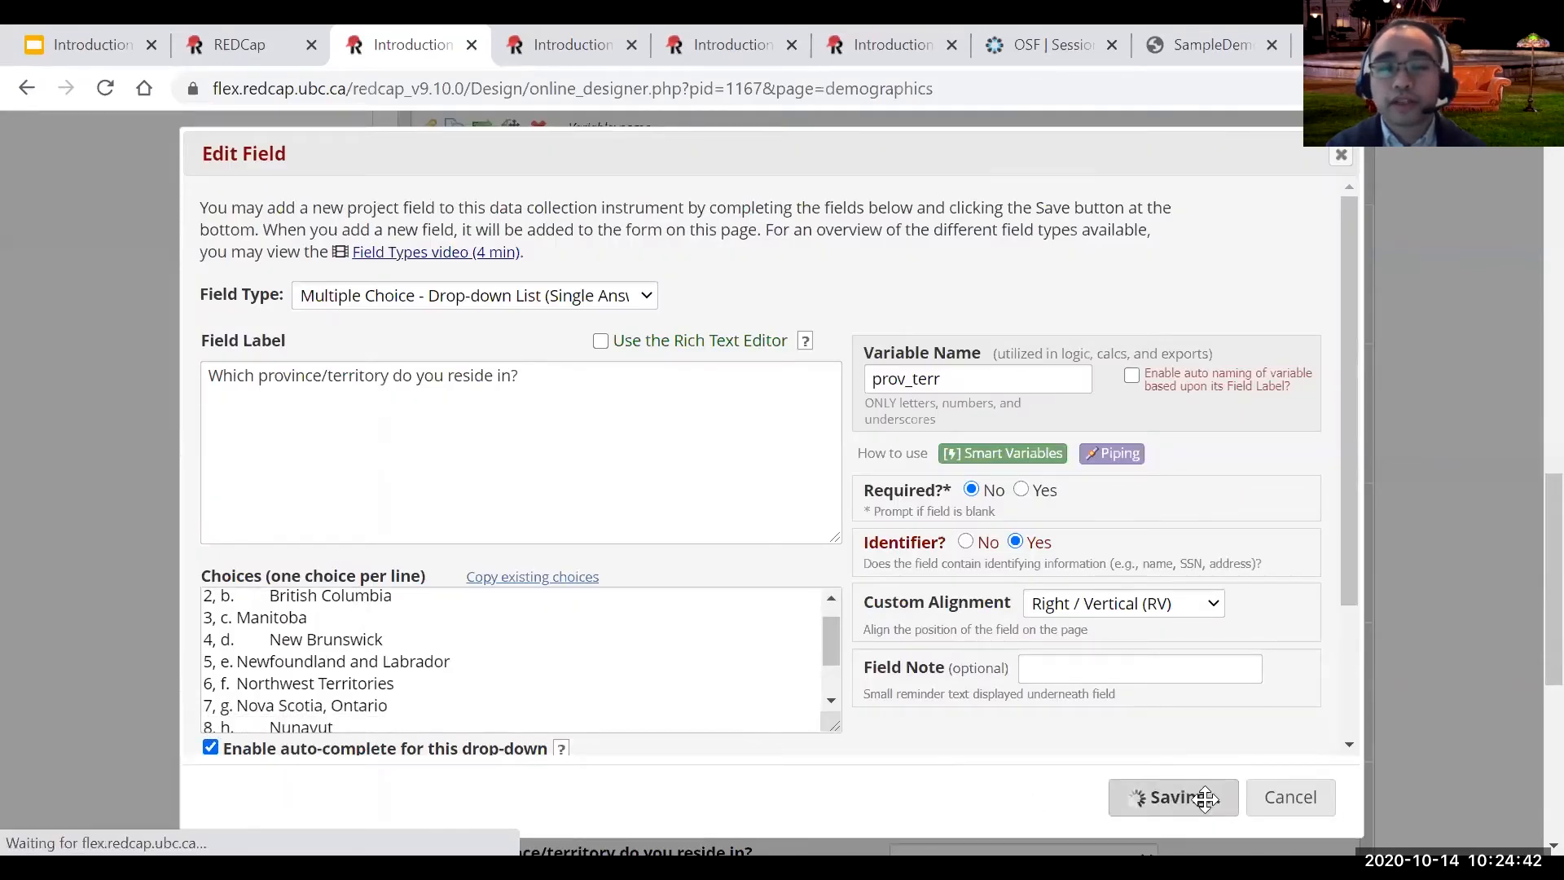
Test the province/territory auto-complete with the partial text "alber" and clear the entry.
{"action": "scroll", "coordinate": [1019, 637], "scroll_direction": "down", "scroll_amount": 3}
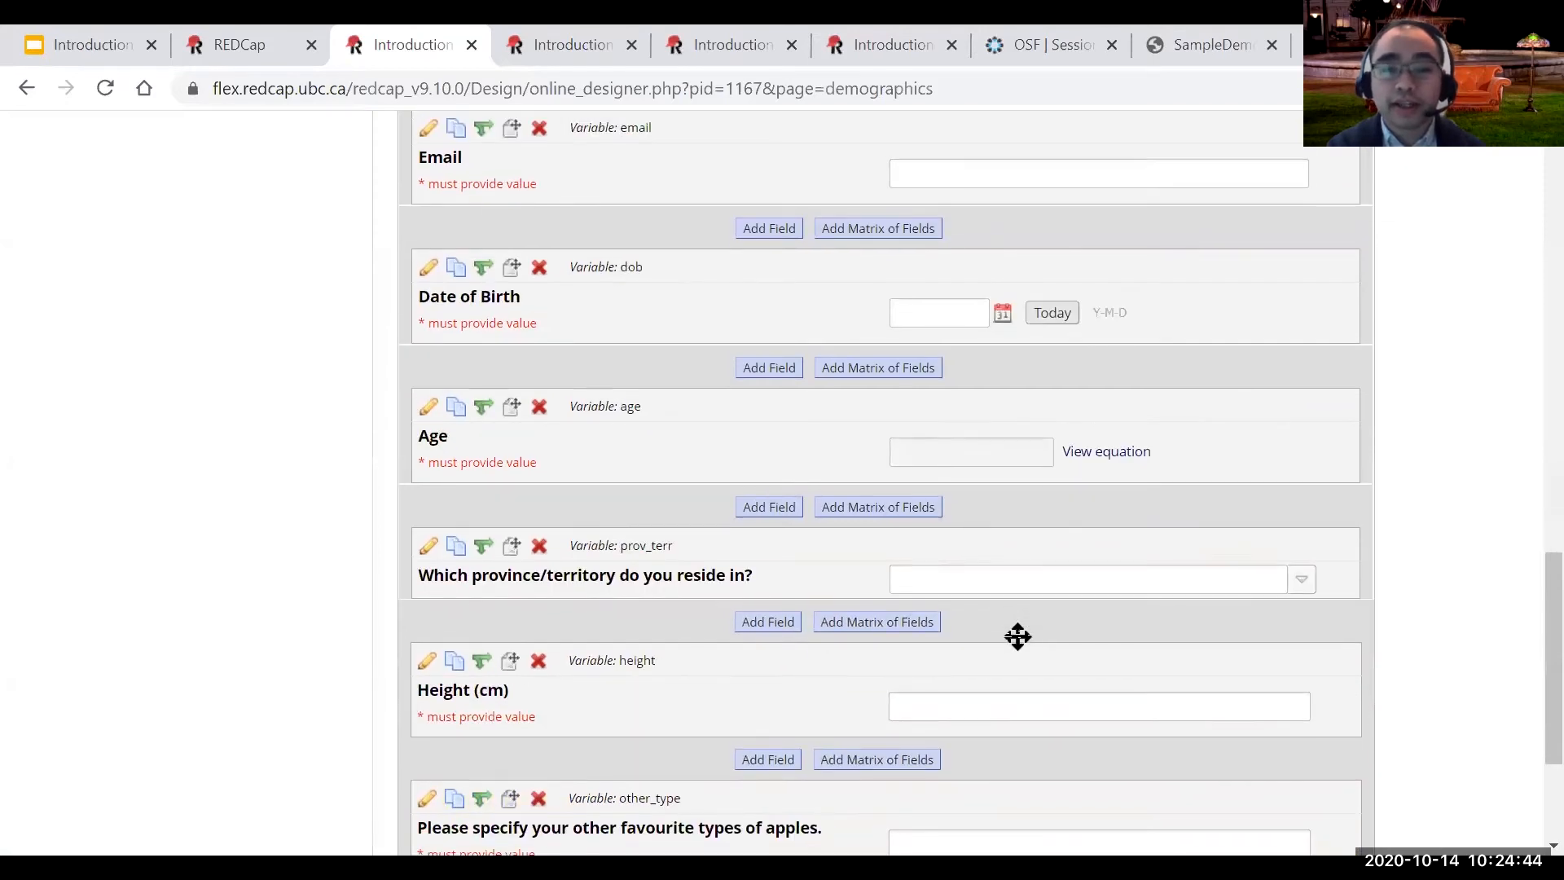
{"action": "left_click", "coordinate": [1043, 586]}
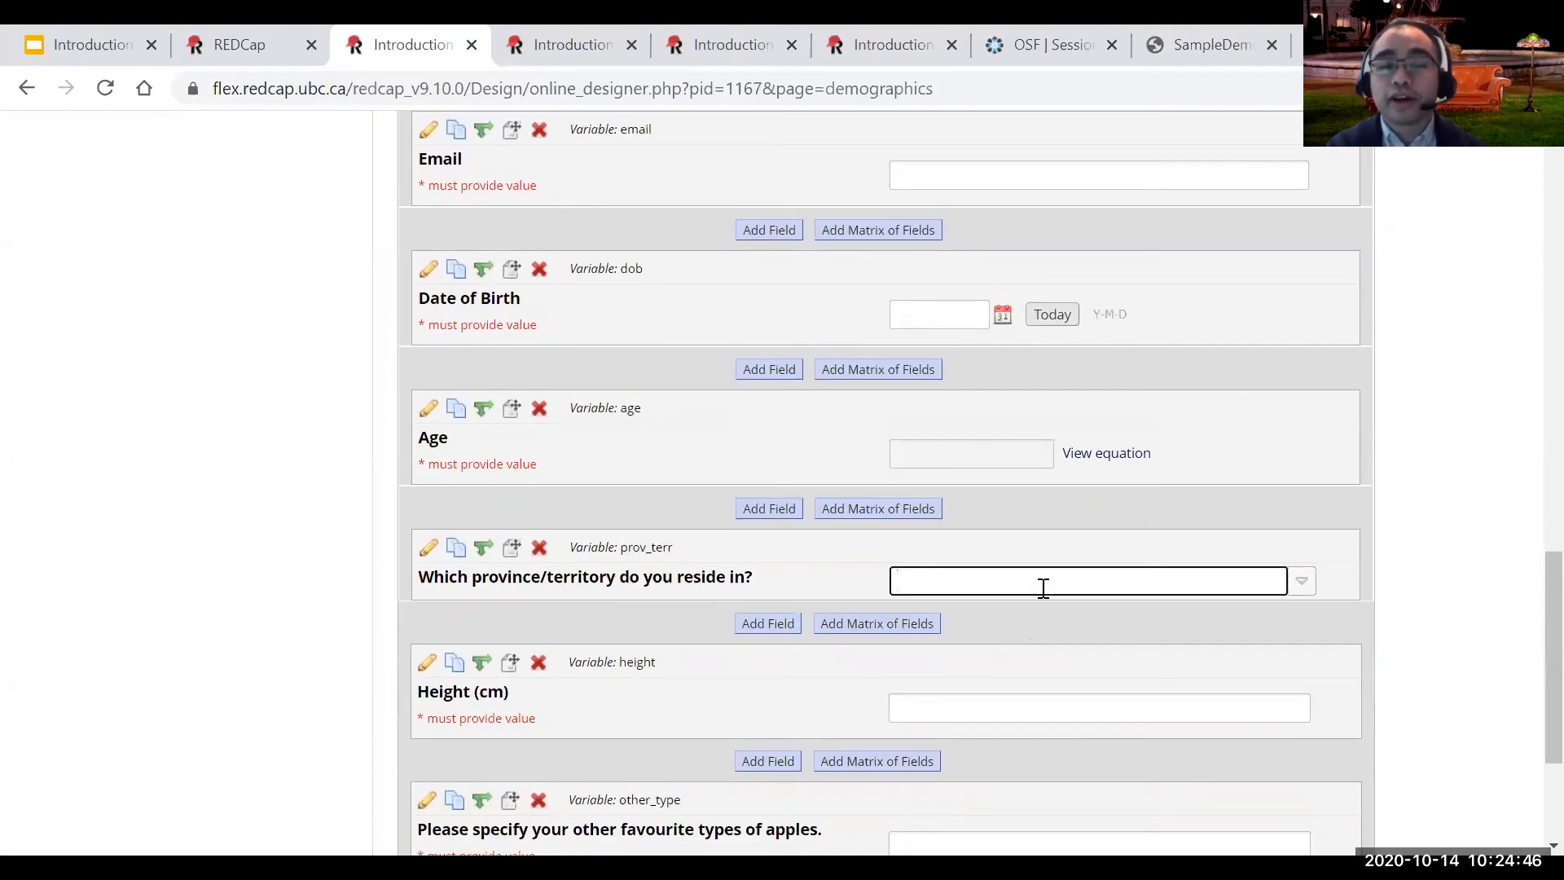
{"action": "type", "text": "alber"}
{"action": "key", "text": "BackSpace"}
{"action": "key", "text": "BackSpace"}
{"action": "key", "text": "BackSpace"}
{"action": "key", "text": "BackSpace"}
{"action": "key", "text": "BackSpace"}
{"action": "left_click", "coordinate": [1433, 582]}
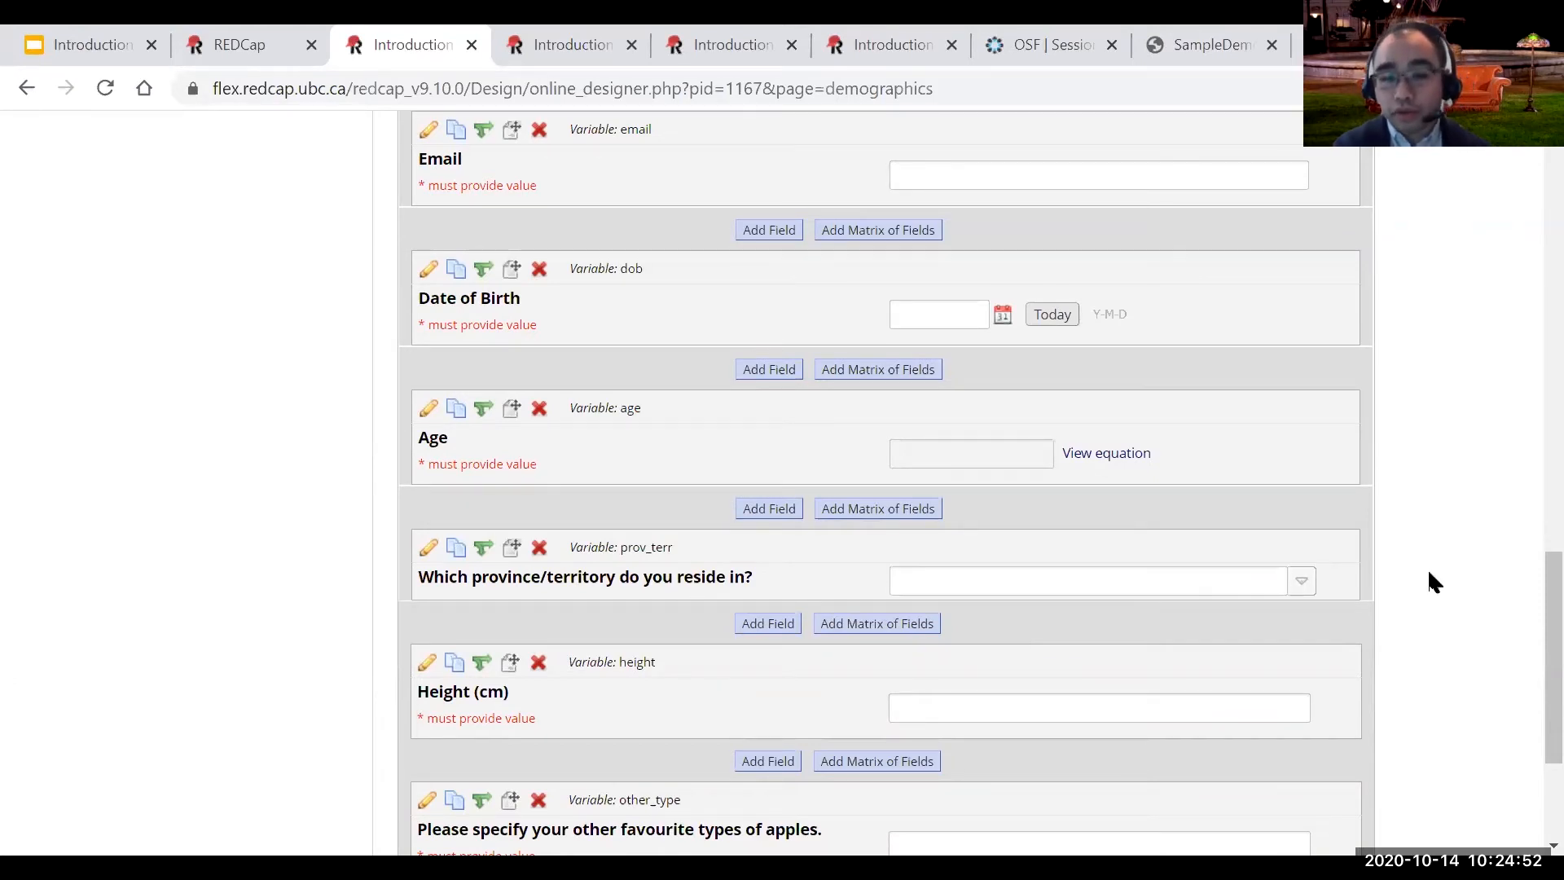
Test the incomplete entry "albert" in the province/territory drop-down, dismiss the message, and choose "a. Alberta" instead.
{"action": "scroll", "coordinate": [1274, 586], "scroll_direction": "down", "scroll_amount": 1}
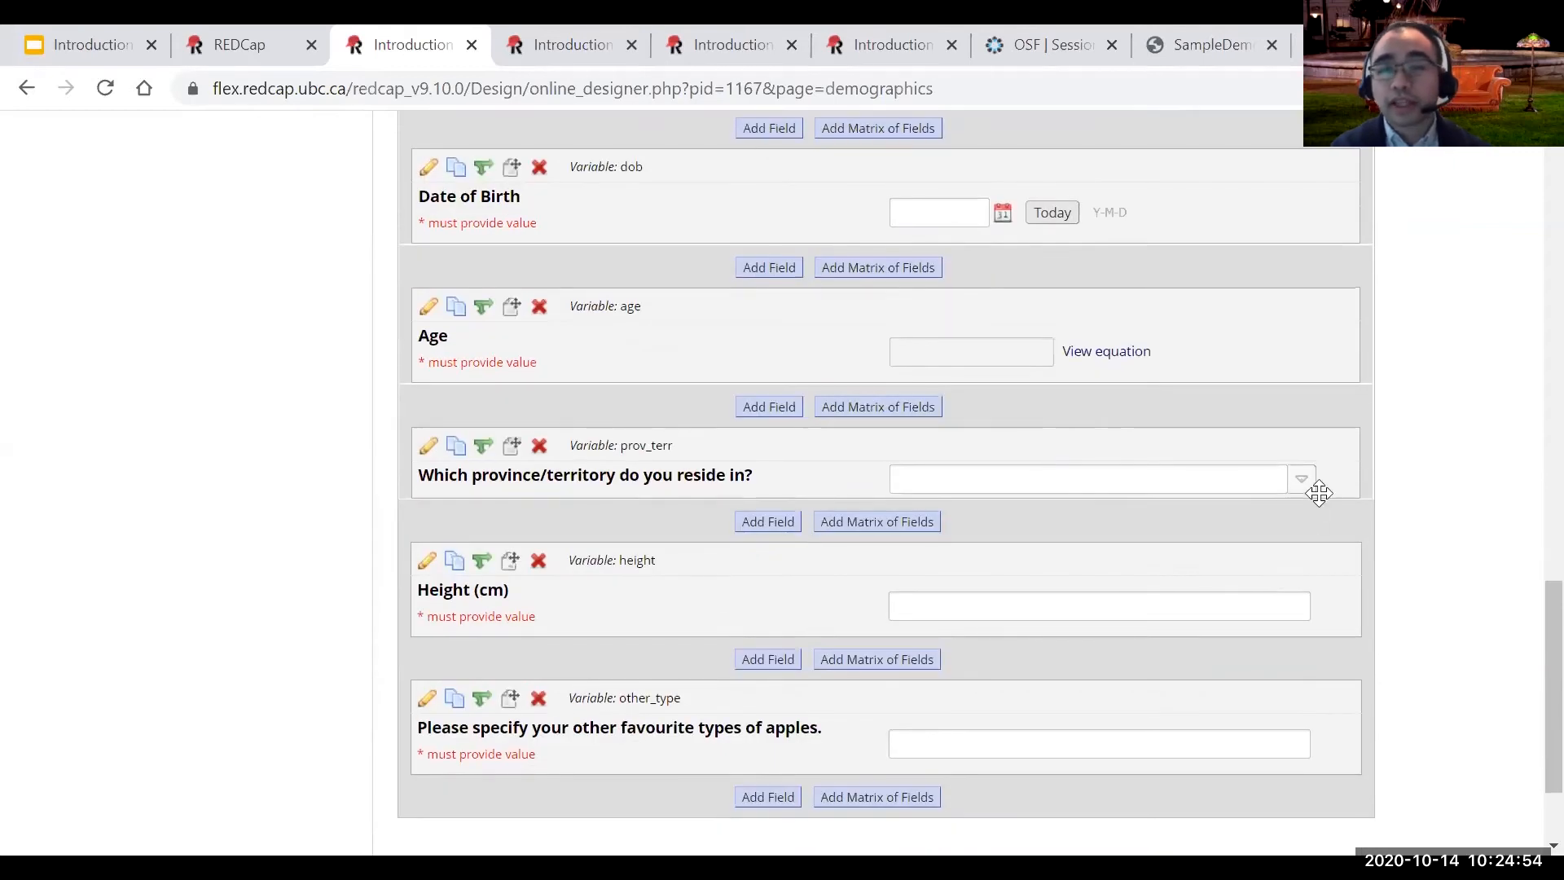
{"action": "left_click", "coordinate": [1173, 483]}
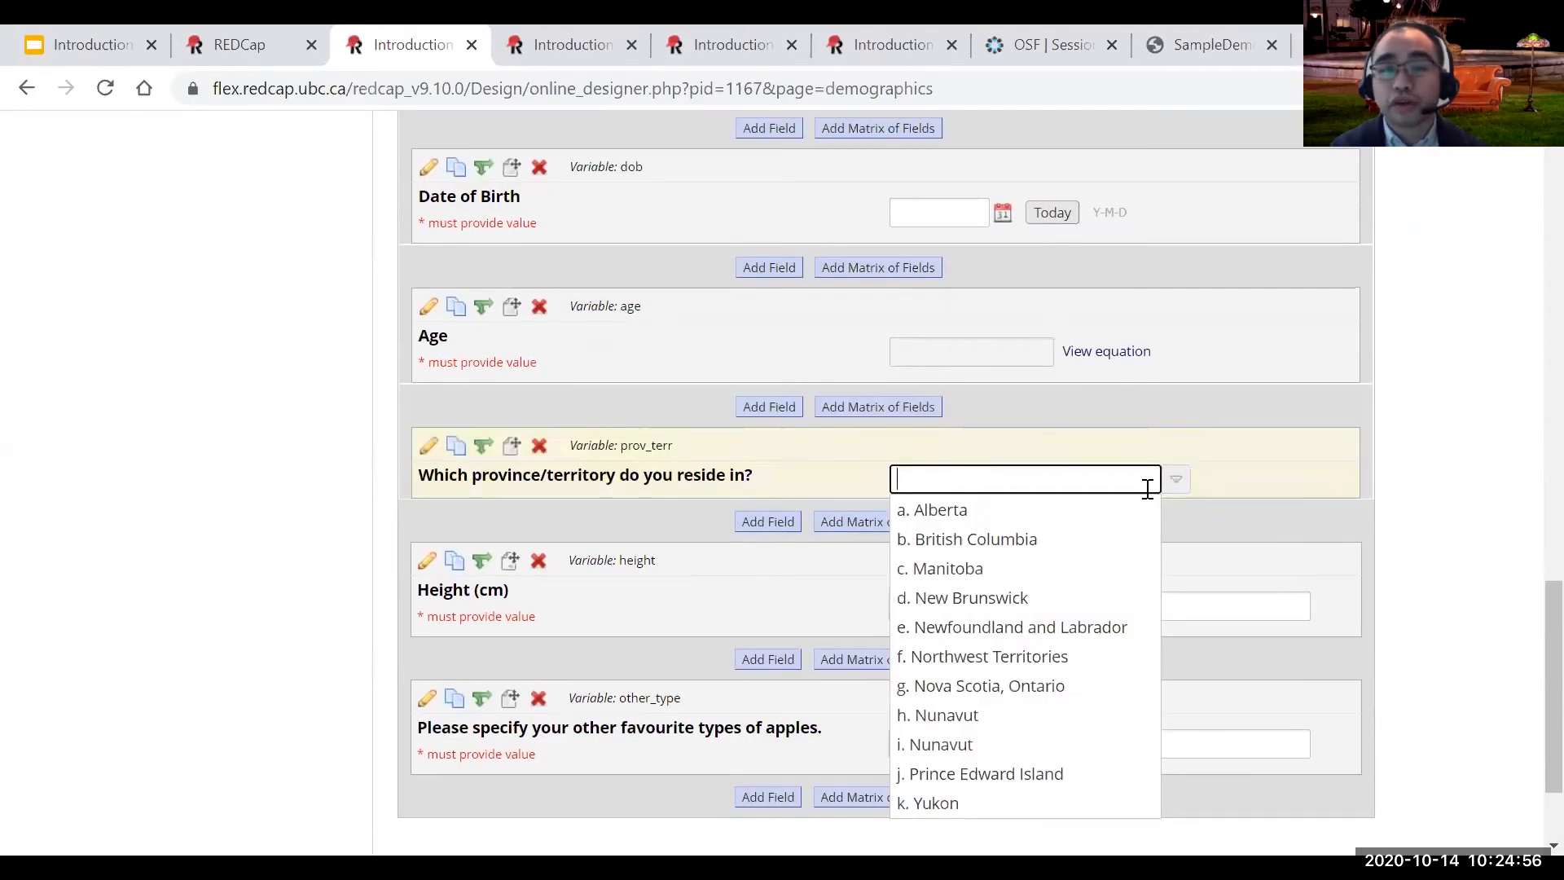
{"action": "type", "text": "alberta"}
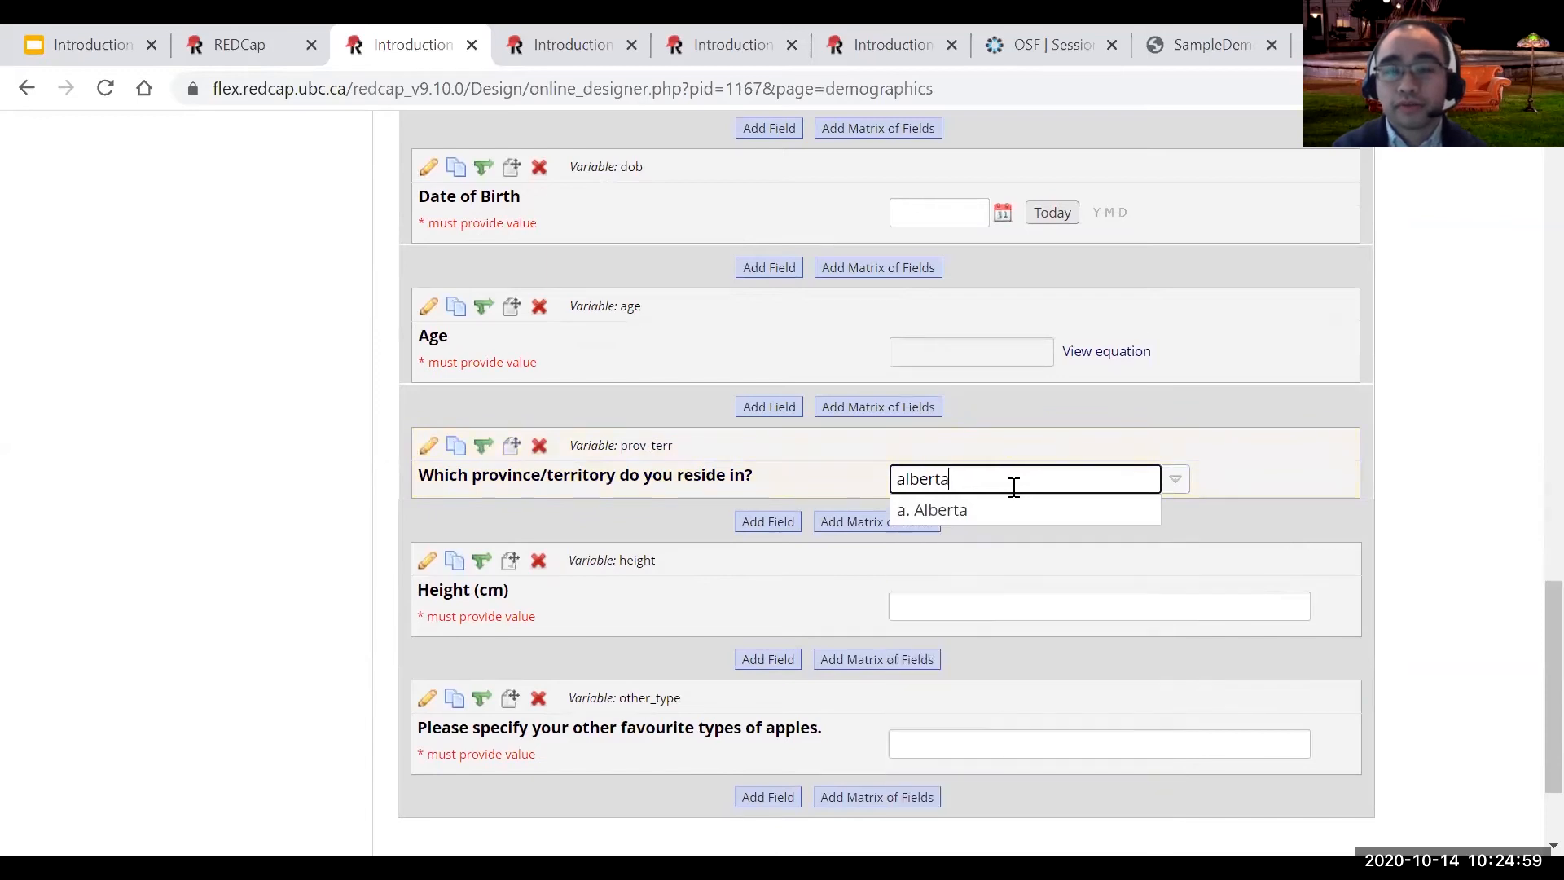
{"action": "key", "text": "BackSpace"}
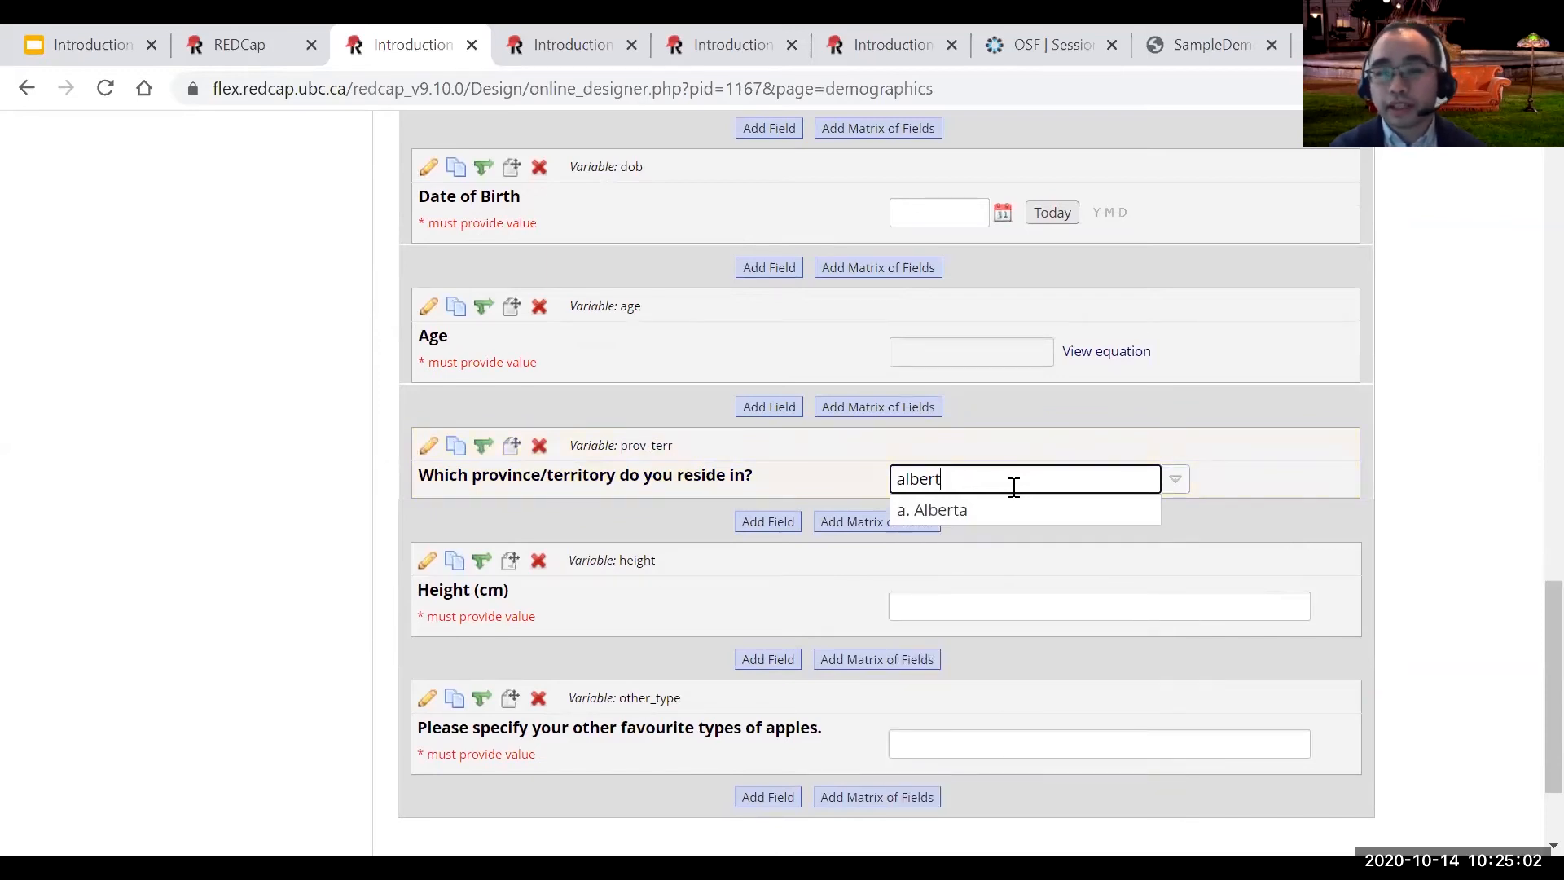
{"action": "left_click", "coordinate": [1425, 499]}
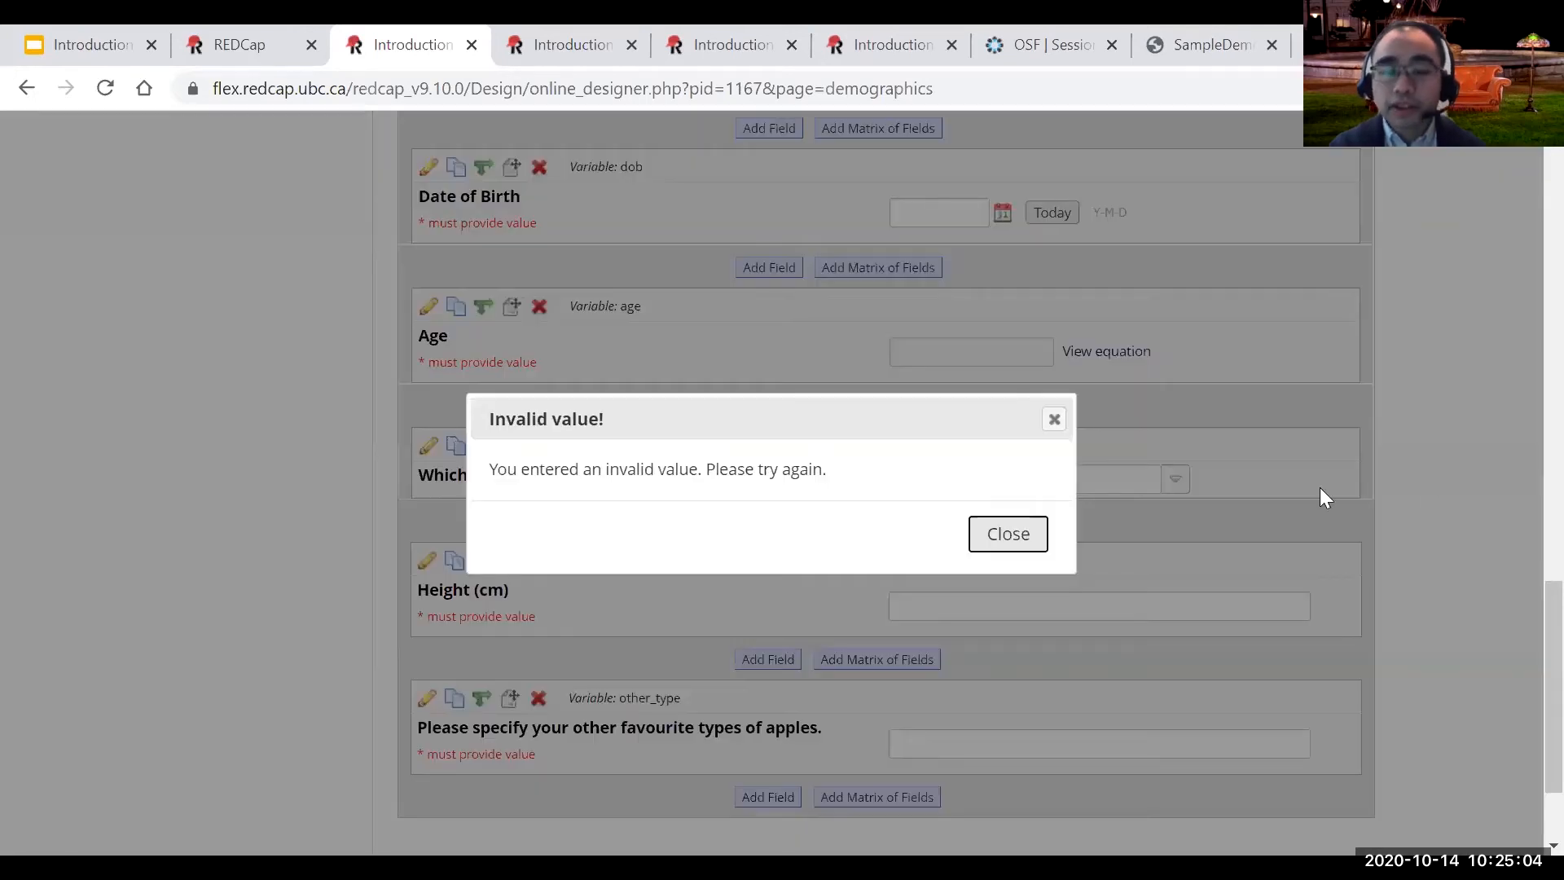
{"action": "left_click", "coordinate": [1054, 418]}
{"action": "left_click", "coordinate": [1006, 513]}
{"action": "scroll", "coordinate": [1005, 510], "scroll_direction": "down", "scroll_amount": 1}
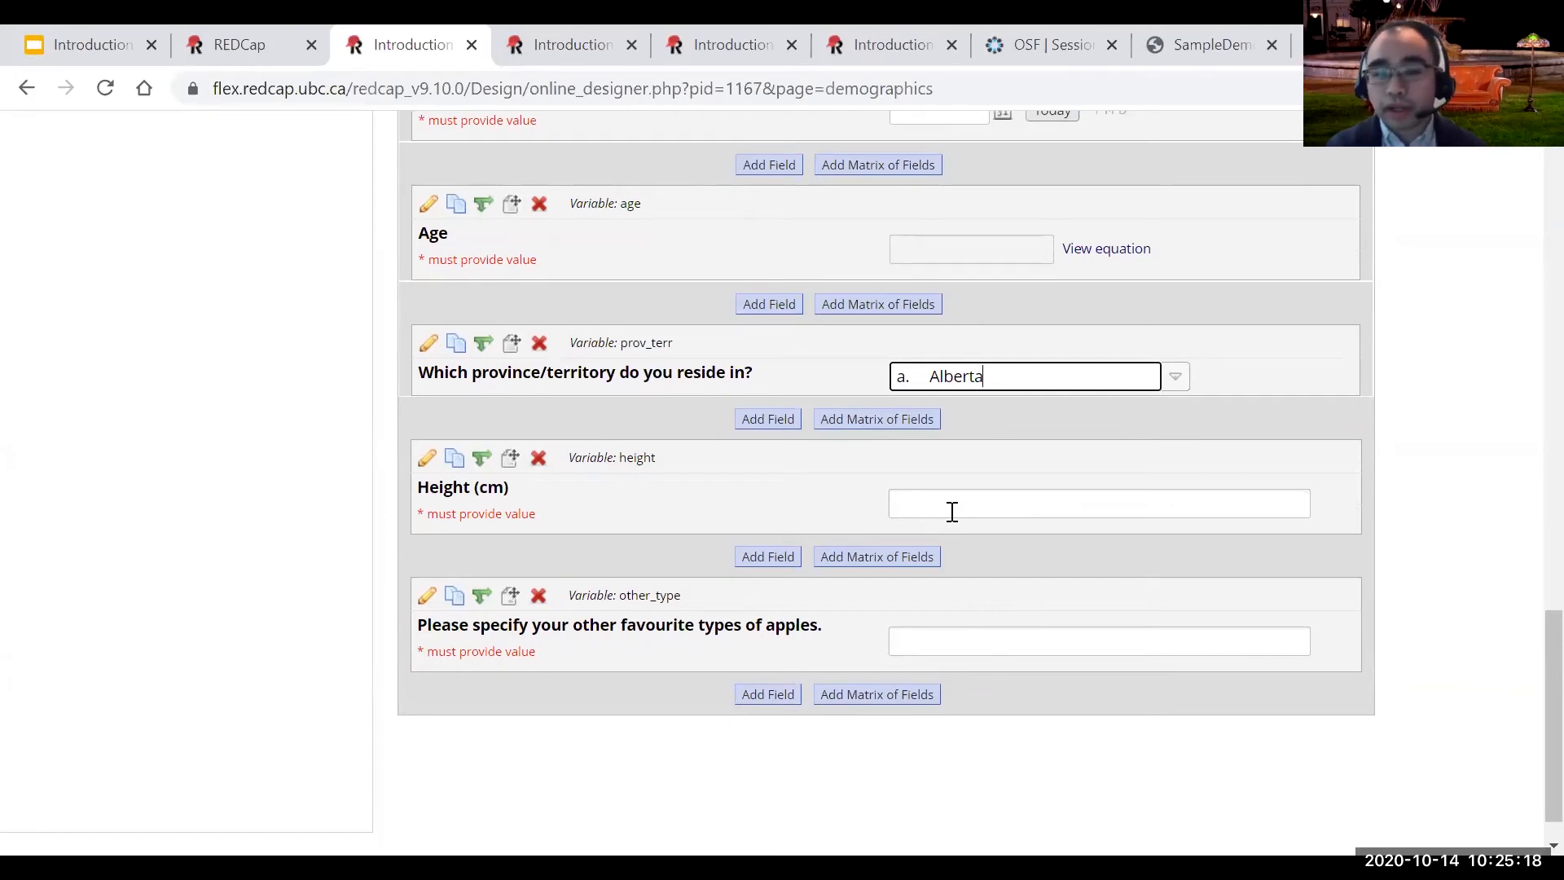
Add a text box field directly below Height (cm), with the label "Weight" and the variable name "weight".
{"action": "scroll", "coordinate": [951, 511], "scroll_direction": "down", "scroll_amount": 1}
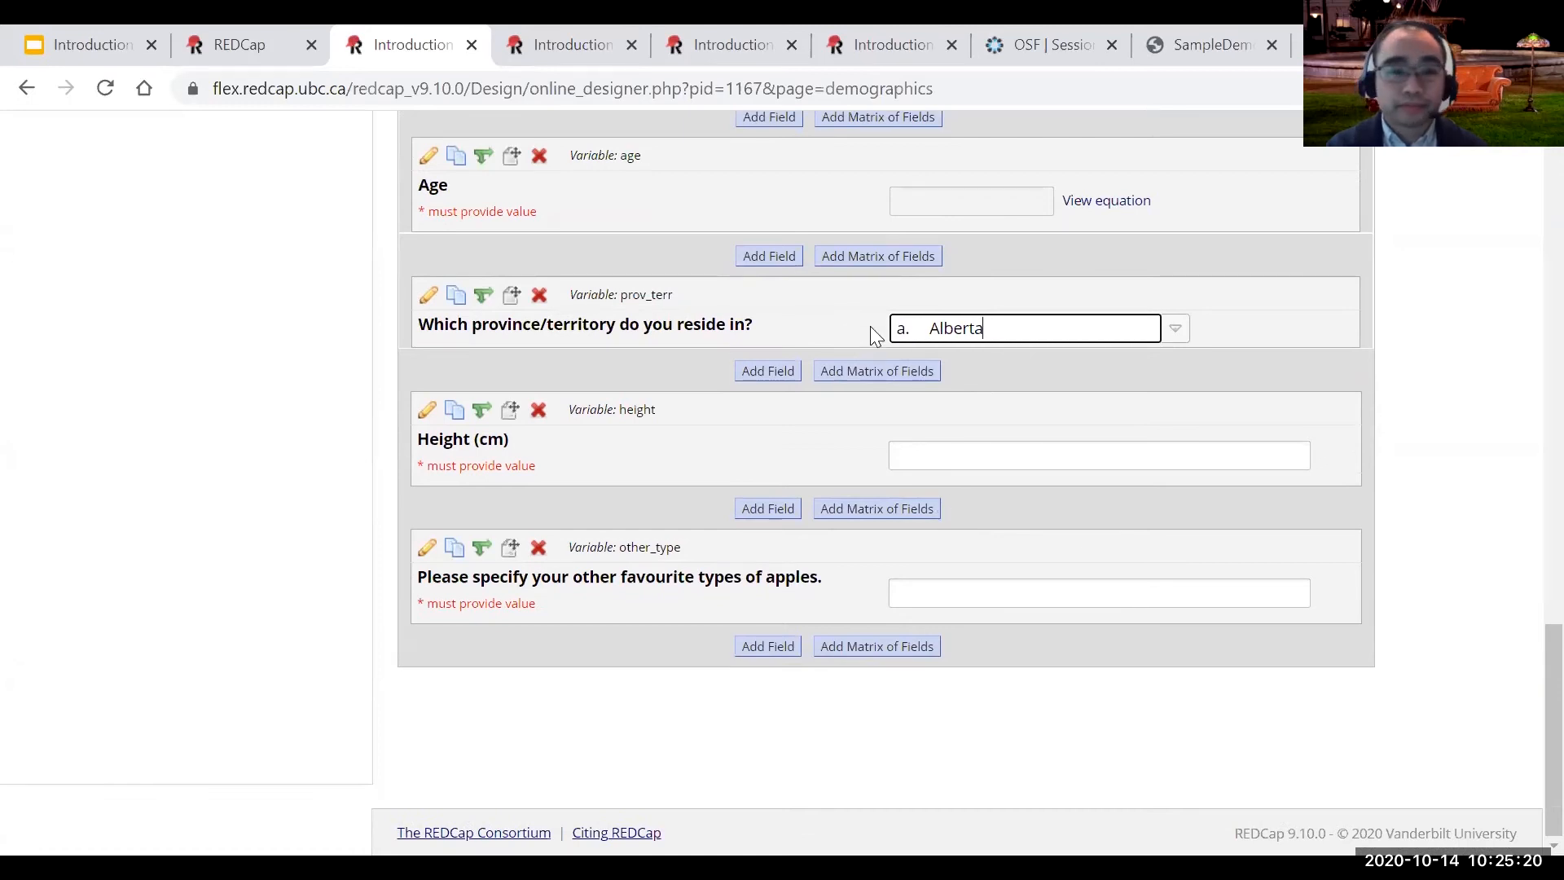
{"action": "left_click", "coordinate": [764, 513]}
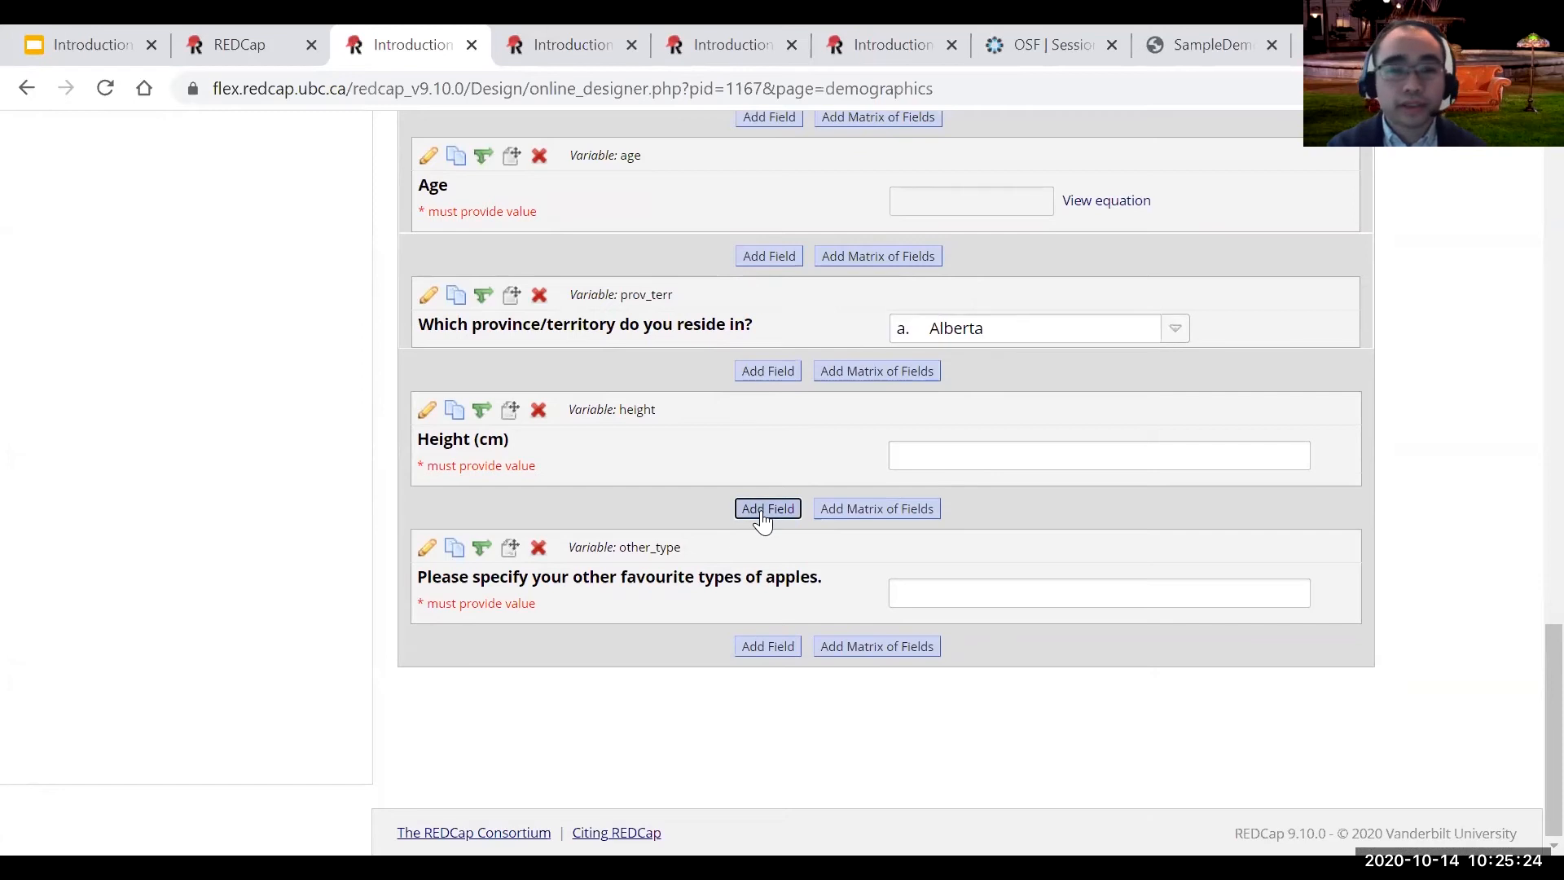
{"action": "type", "text": "Weight"}
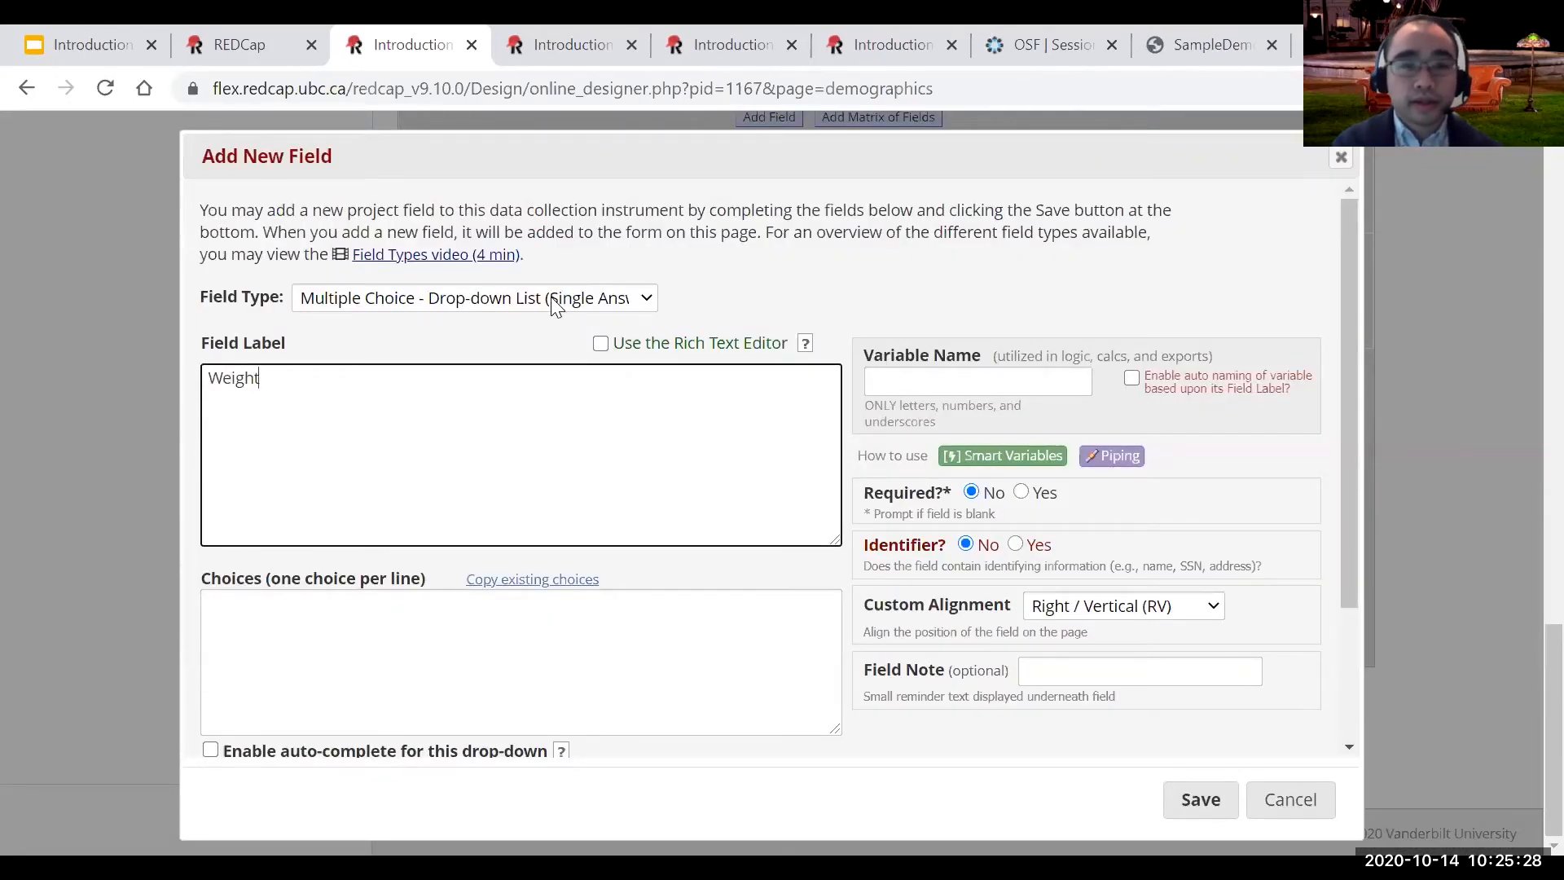
{"action": "left_click", "coordinate": [553, 305]}
{"action": "left_click", "coordinate": [523, 341]}
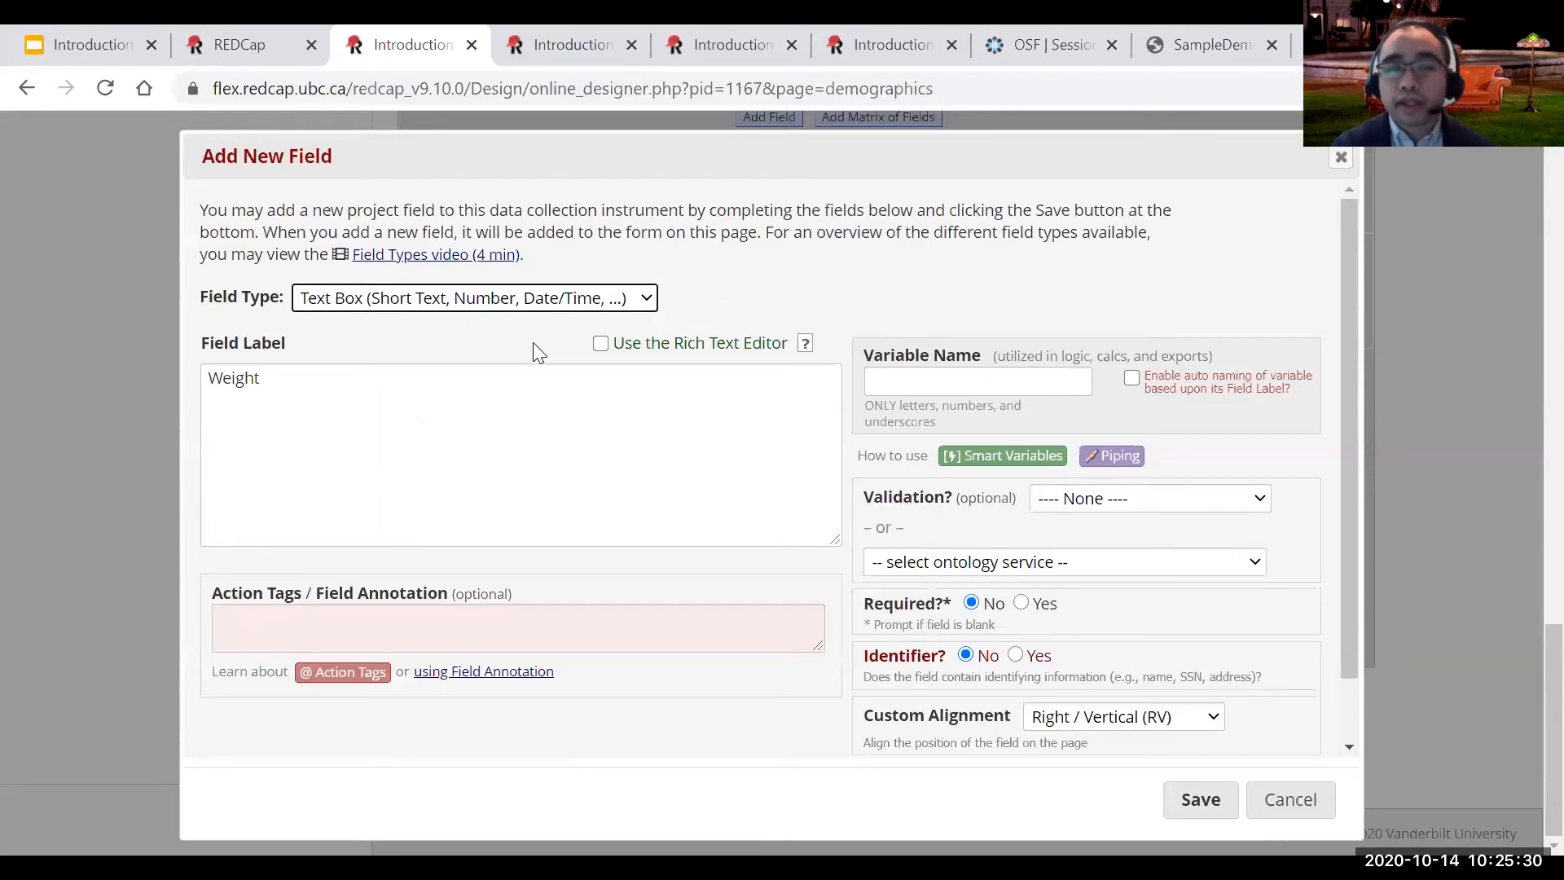
{"action": "left_click", "coordinate": [972, 382]}
{"action": "type", "text": "weight"}
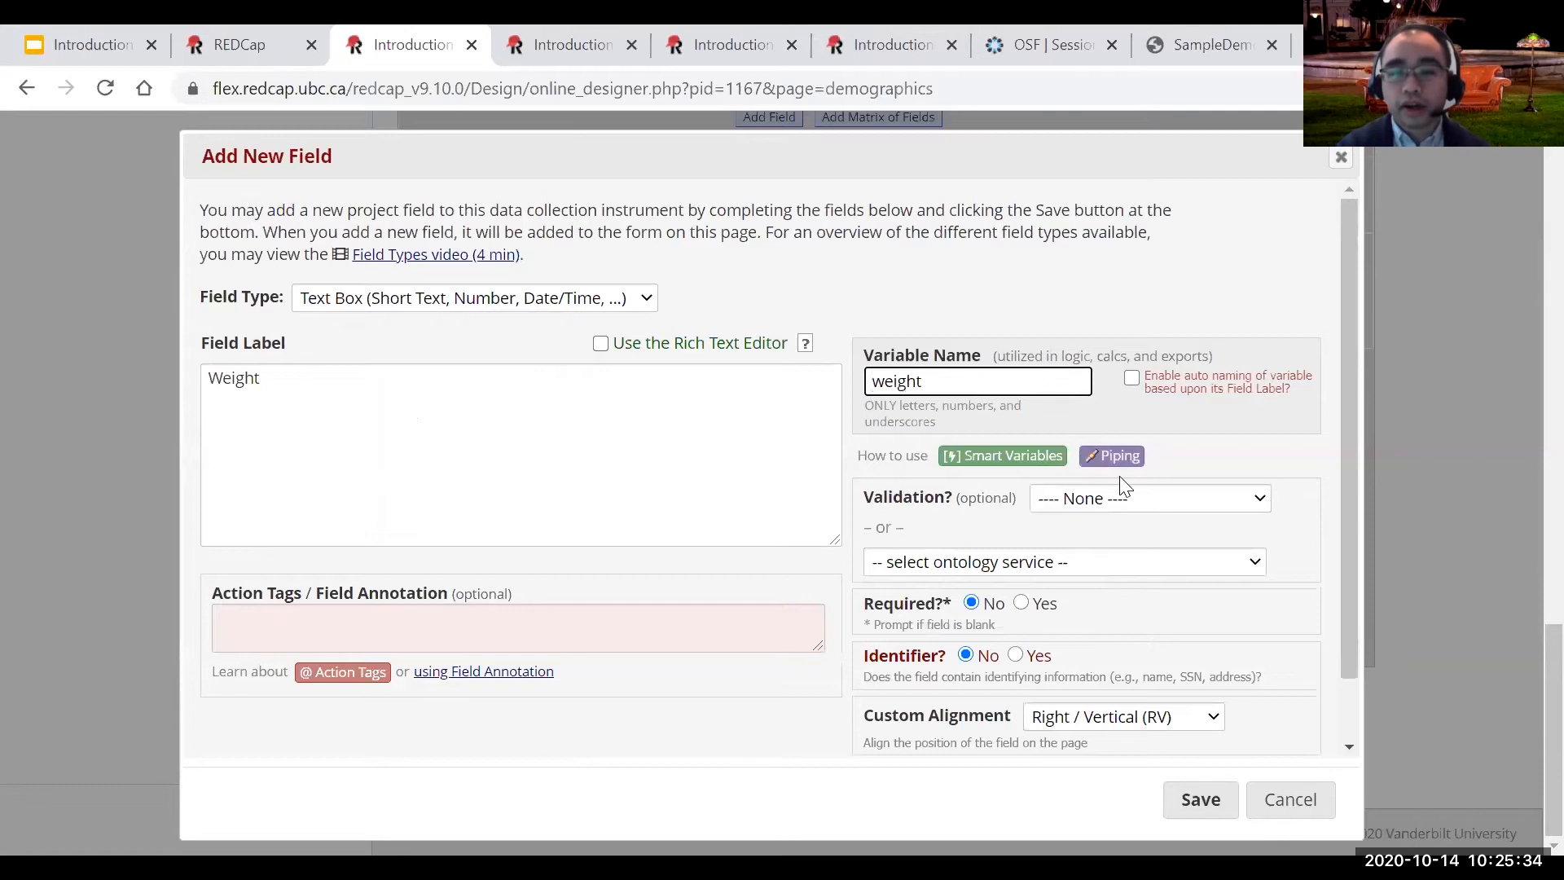
Set the Weight field's validation to Integer with a minimum of 0, and save the field.
{"action": "left_click", "coordinate": [1121, 497]}
{"action": "scroll", "coordinate": [1140, 222], "scroll_direction": "down", "scroll_amount": 1}
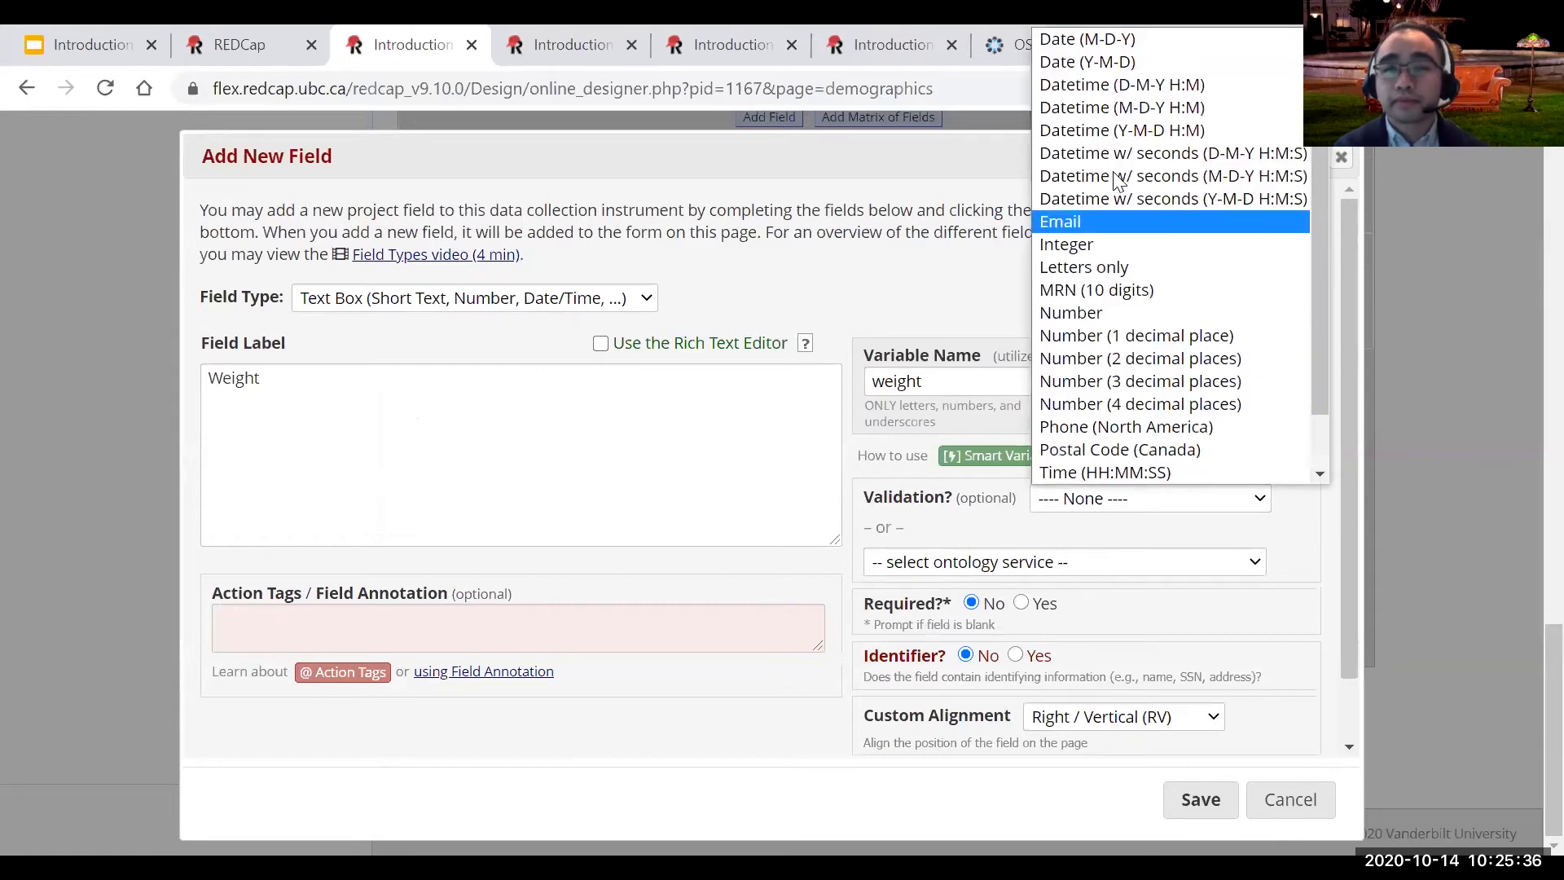
{"action": "left_click", "coordinate": [1106, 244]}
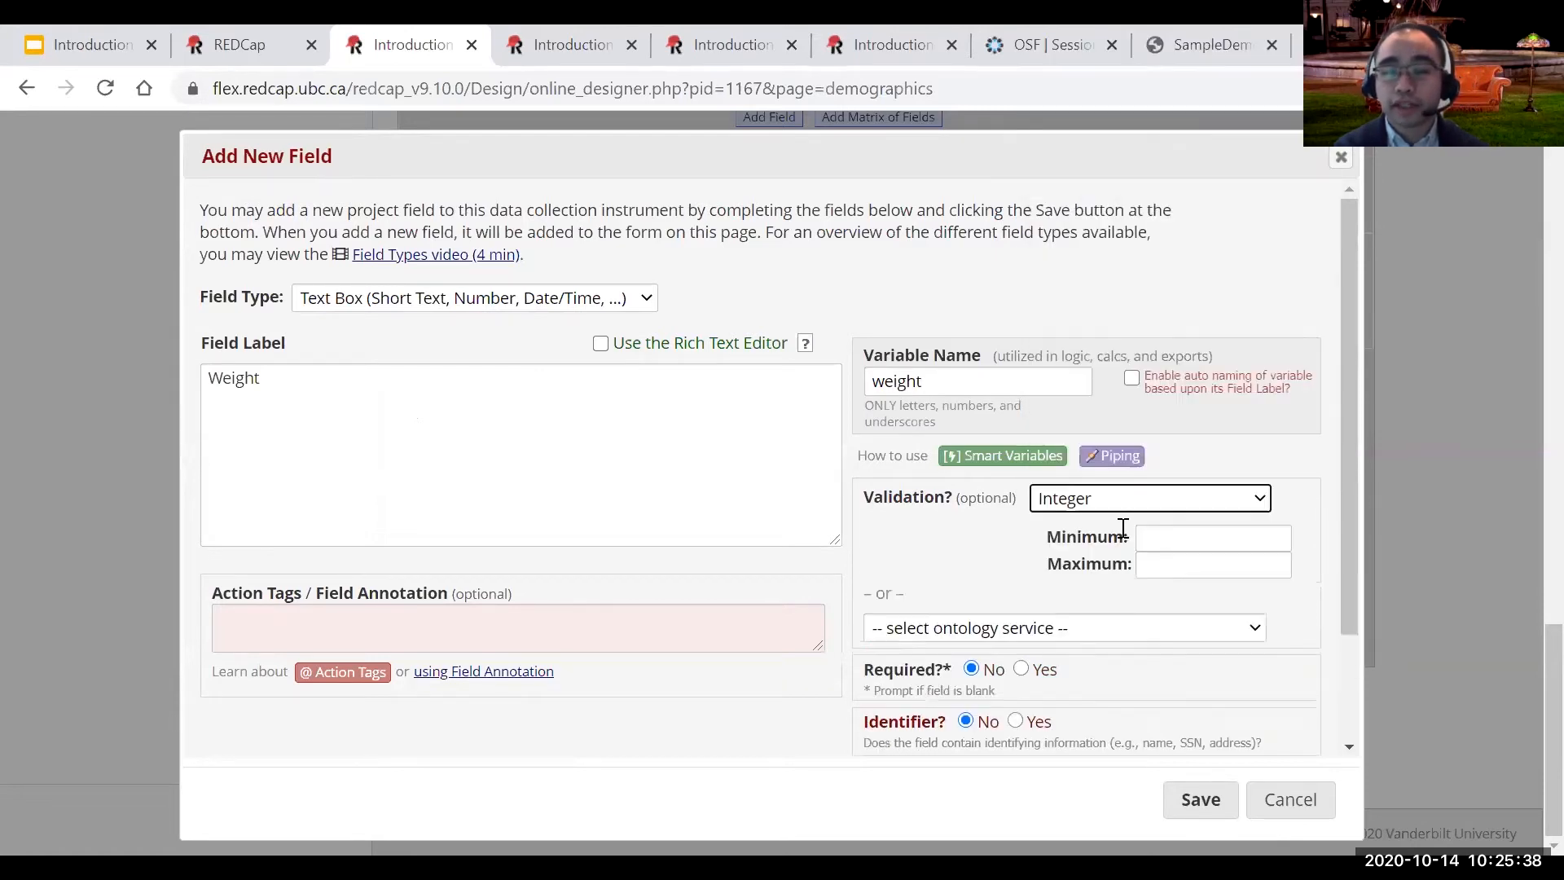
{"action": "left_click", "coordinate": [1179, 537]}
{"action": "type", "text": "0"}
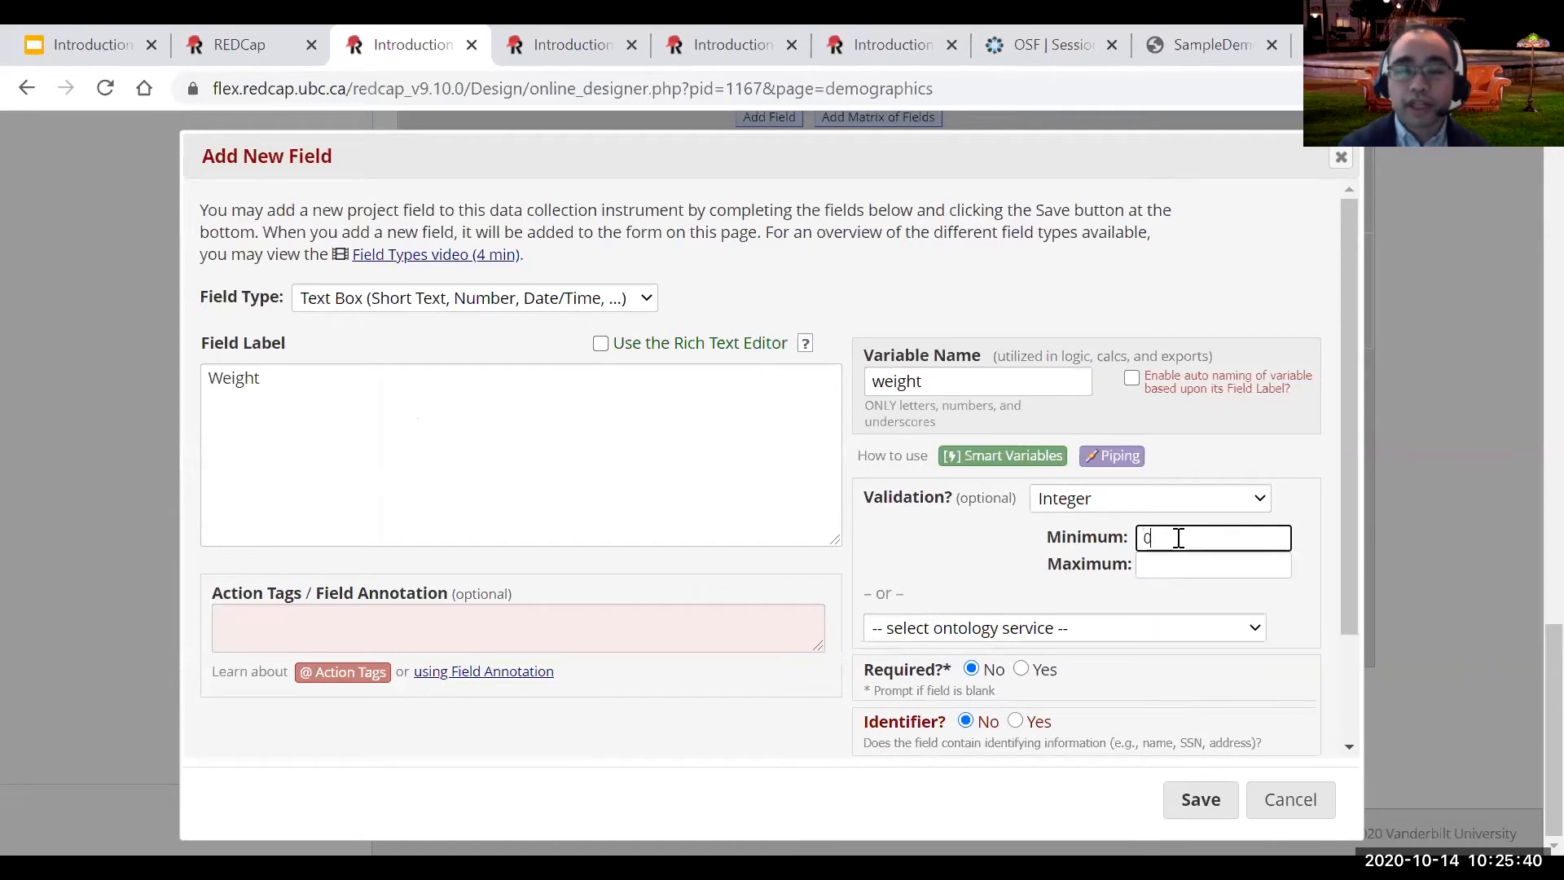
{"action": "left_click", "coordinate": [980, 557]}
{"action": "scroll", "coordinate": [981, 562], "scroll_direction": "down", "scroll_amount": 1}
{"action": "scroll", "coordinate": [982, 566], "scroll_direction": "down", "scroll_amount": 1}
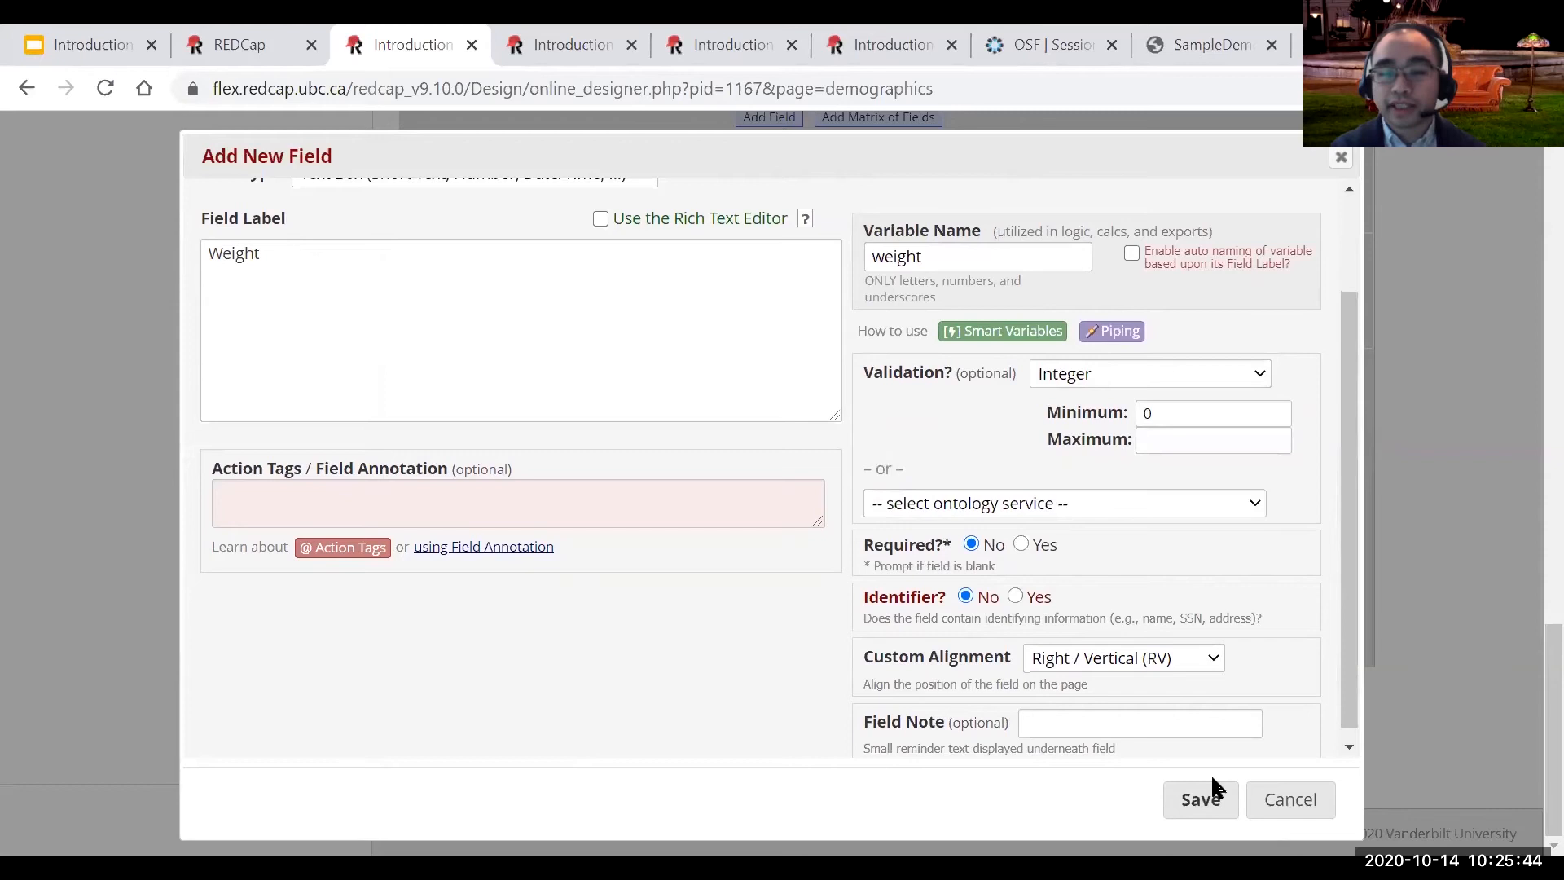
{"action": "left_click", "coordinate": [1202, 802]}
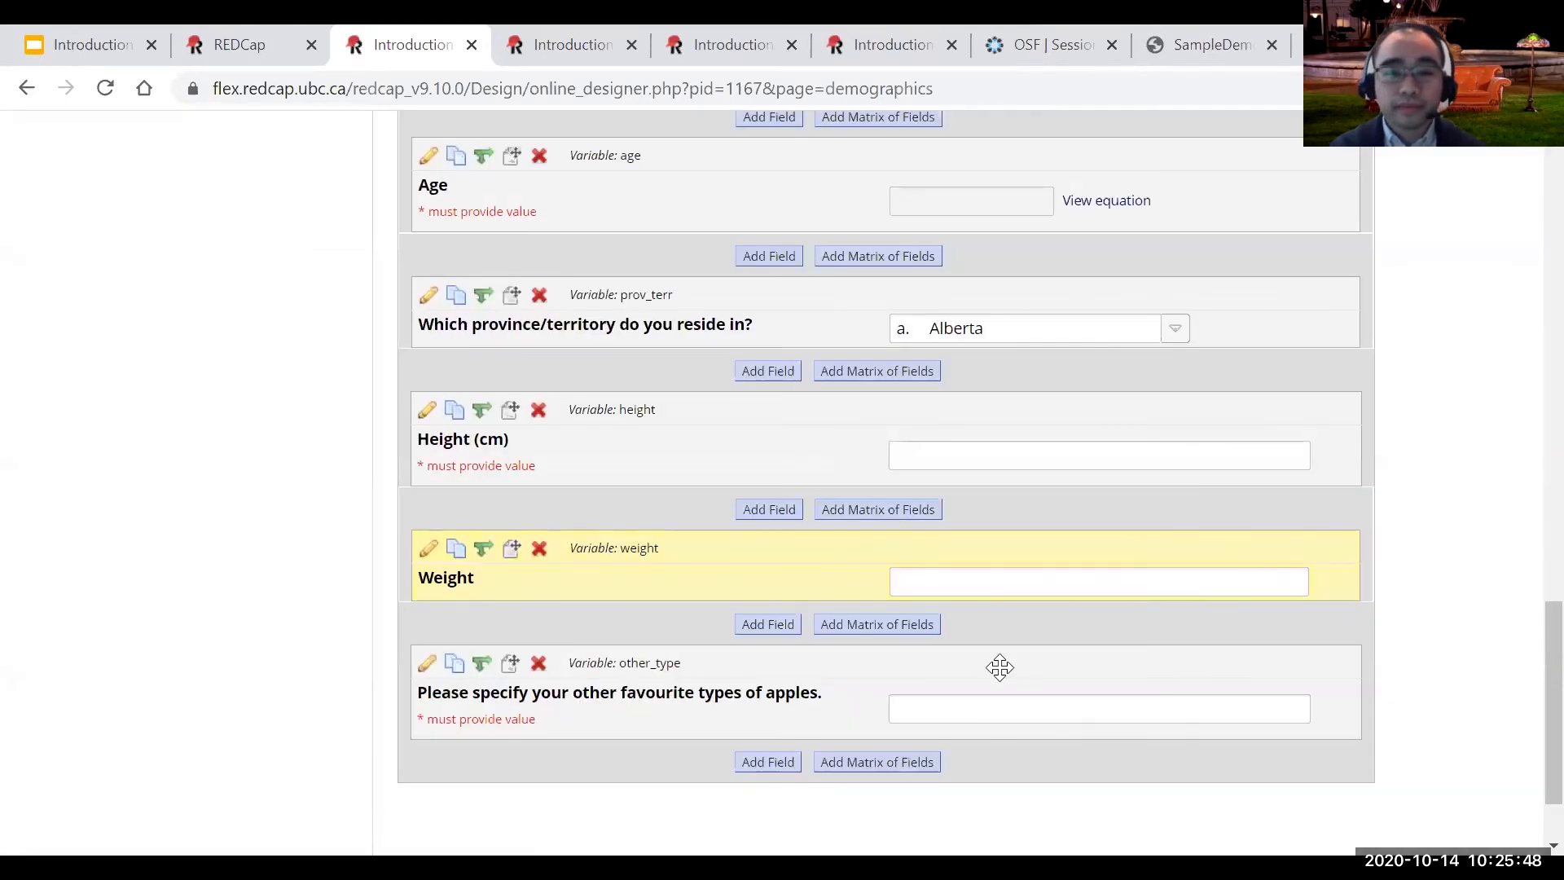
Add a calculated field directly below Weight, with the label "BMI" and the variable name "bmi".
{"action": "scroll", "coordinate": [998, 663], "scroll_direction": "down", "scroll_amount": 2}
{"action": "left_click", "coordinate": [768, 508]}
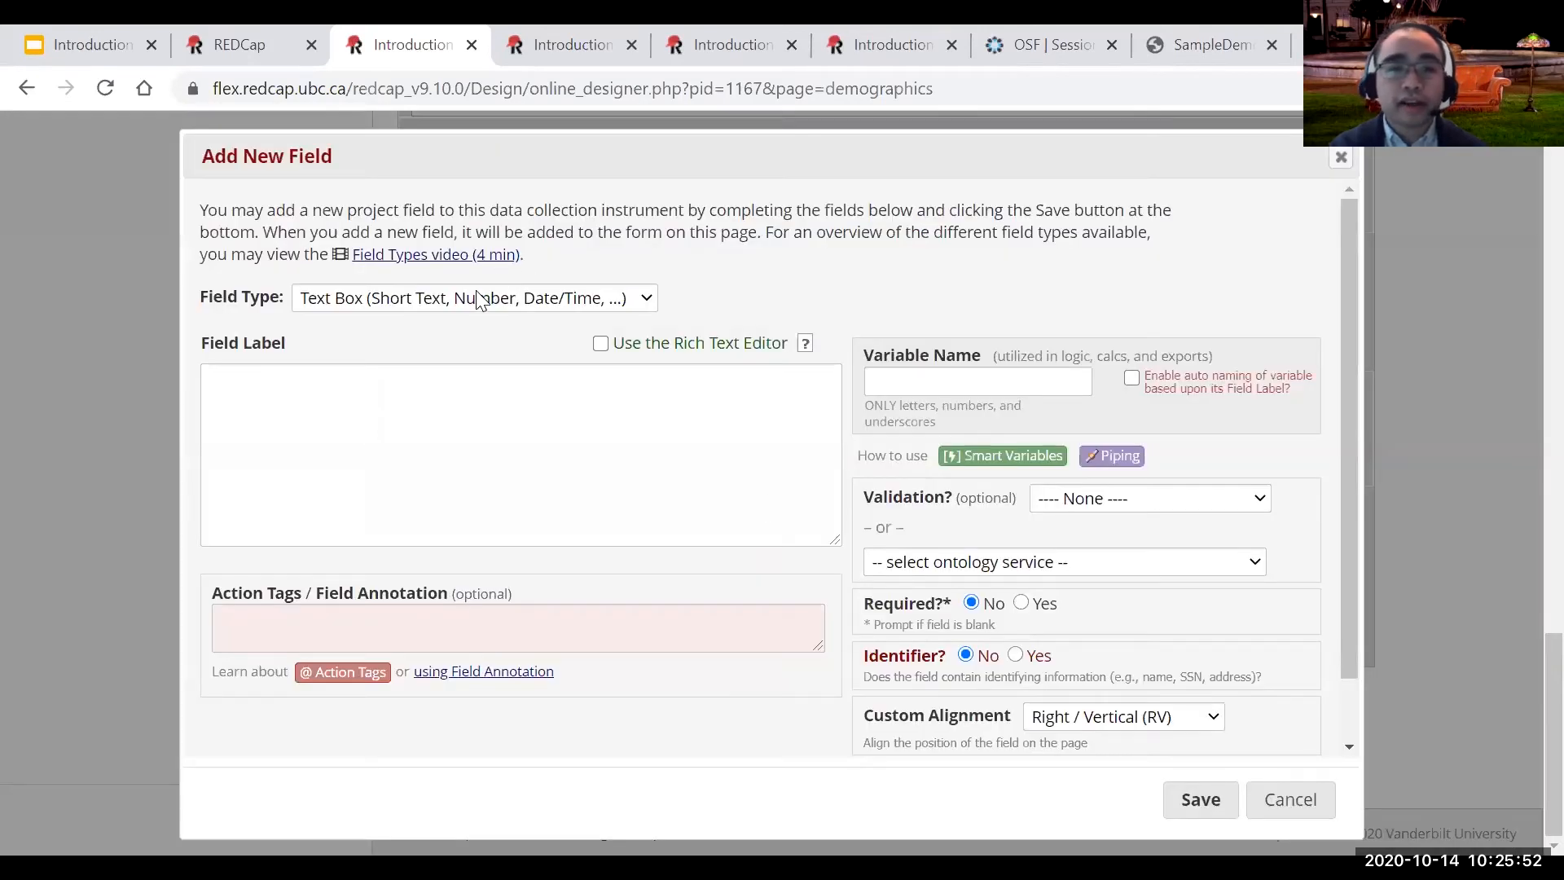
{"action": "left_click", "coordinate": [479, 298]}
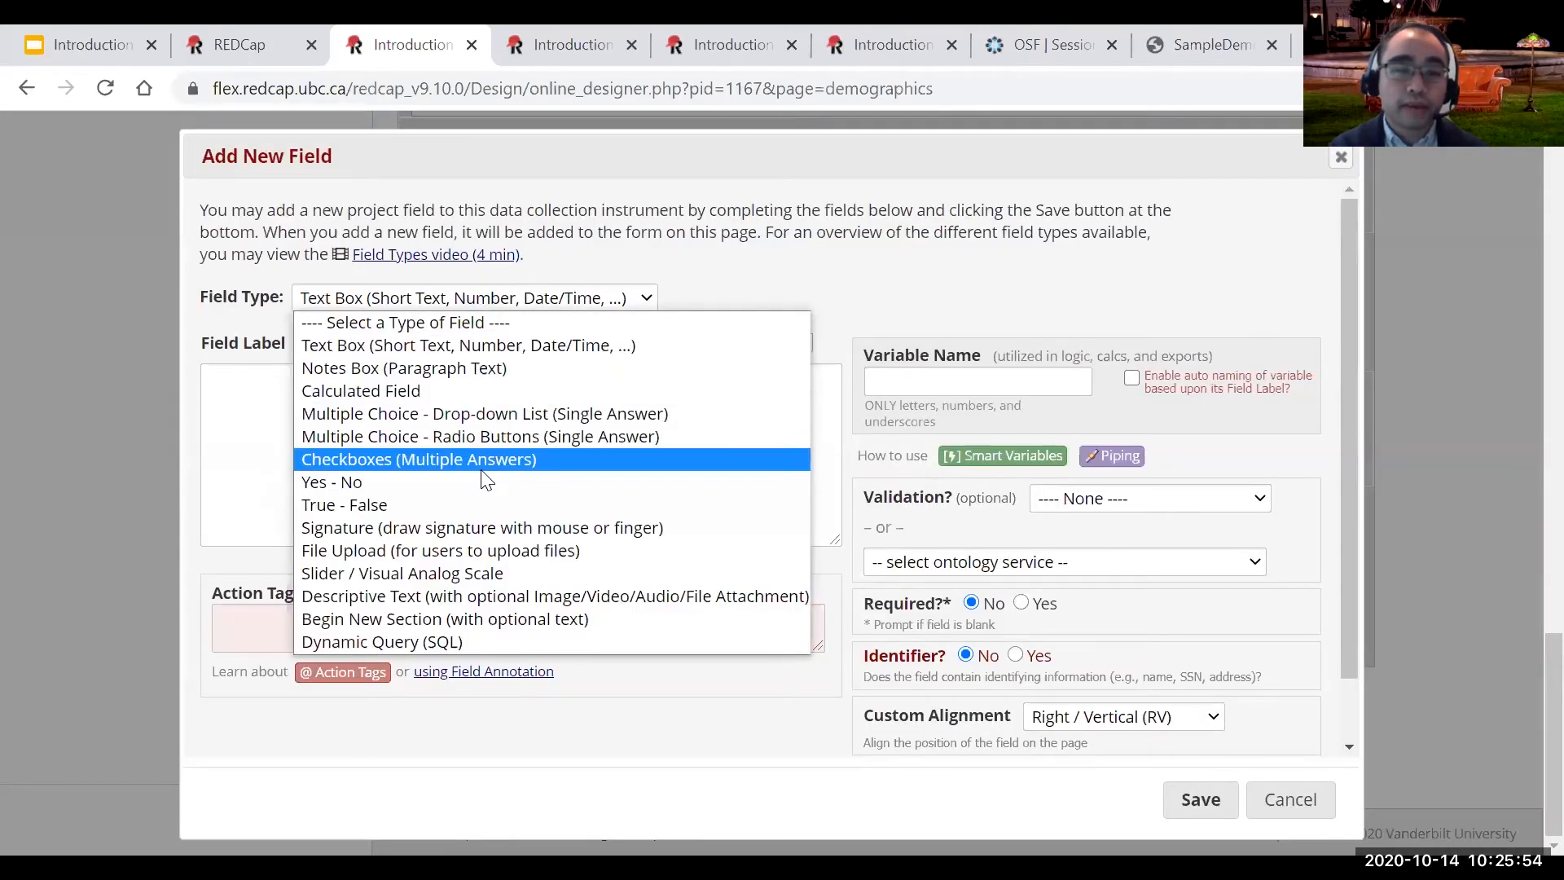
{"action": "left_click", "coordinate": [458, 392]}
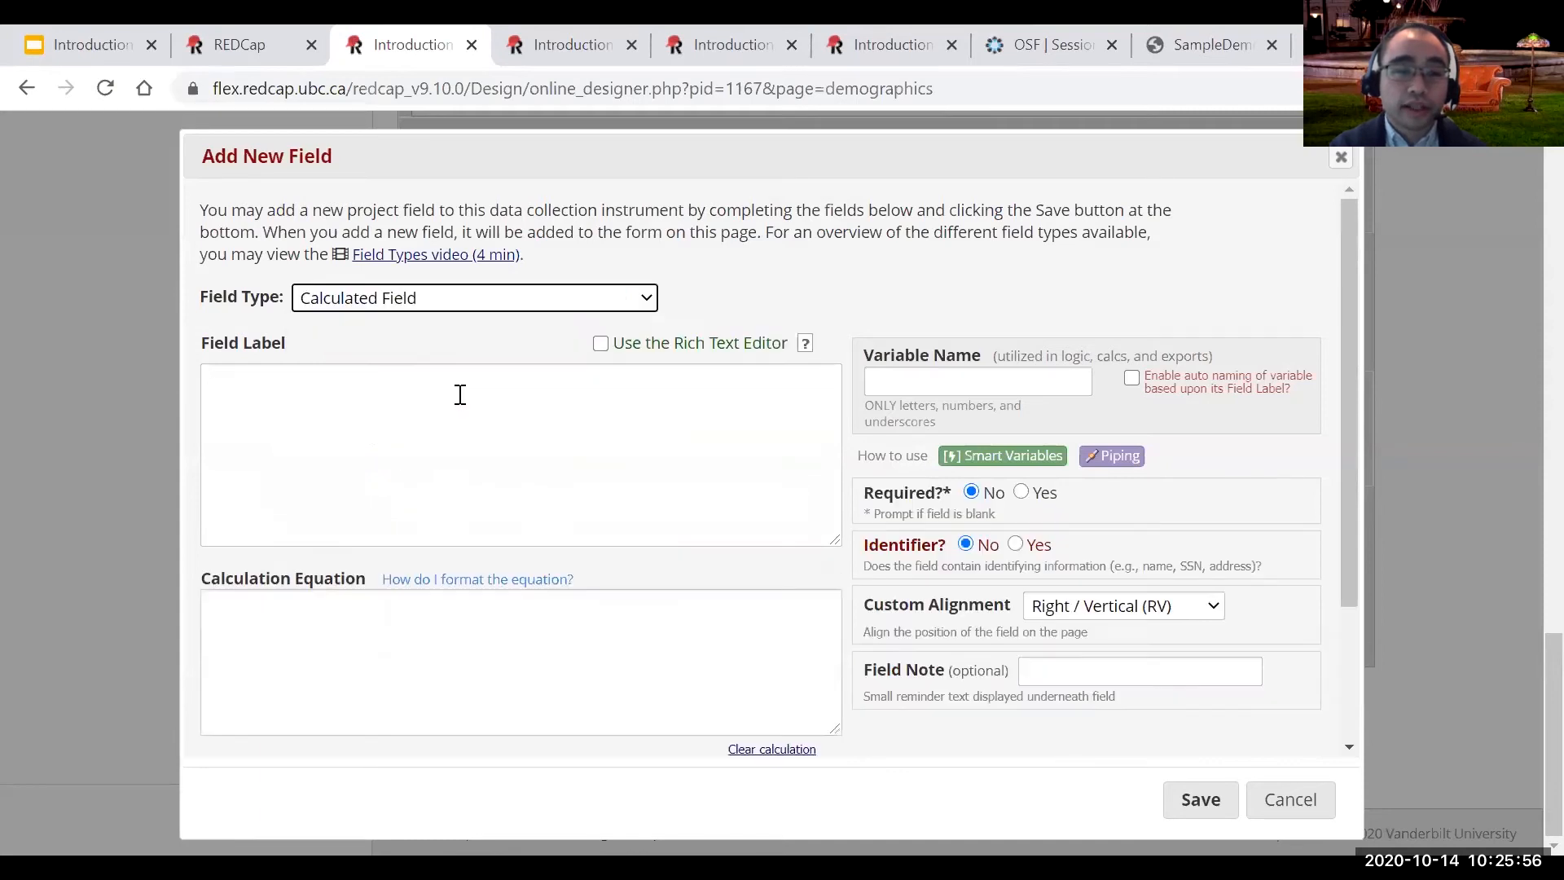
{"action": "type", "text": "BMI"}
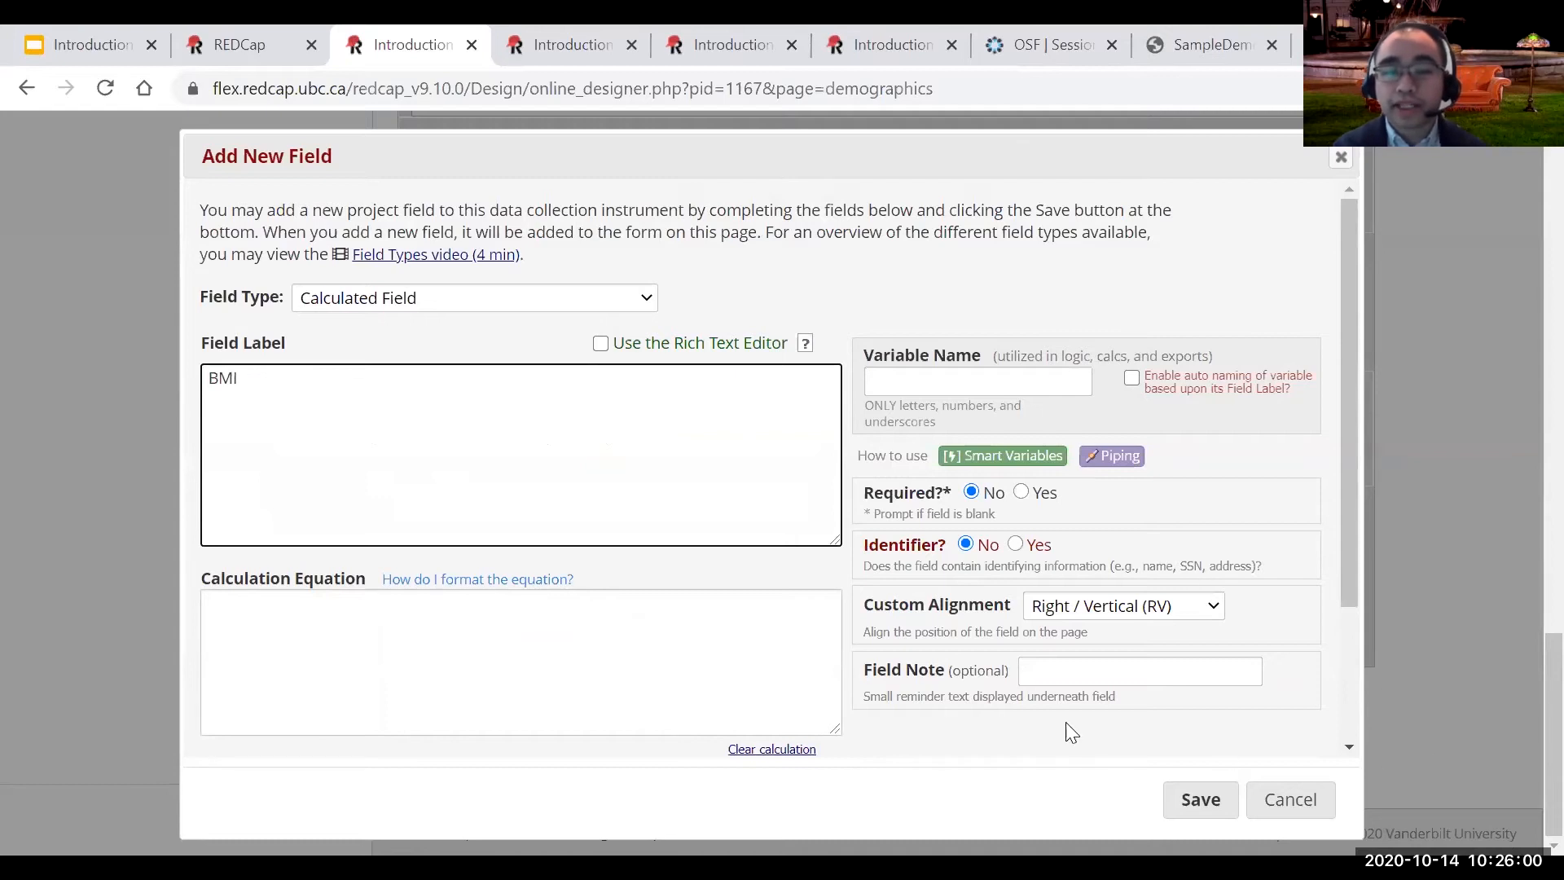
{"action": "left_click", "coordinate": [950, 387]}
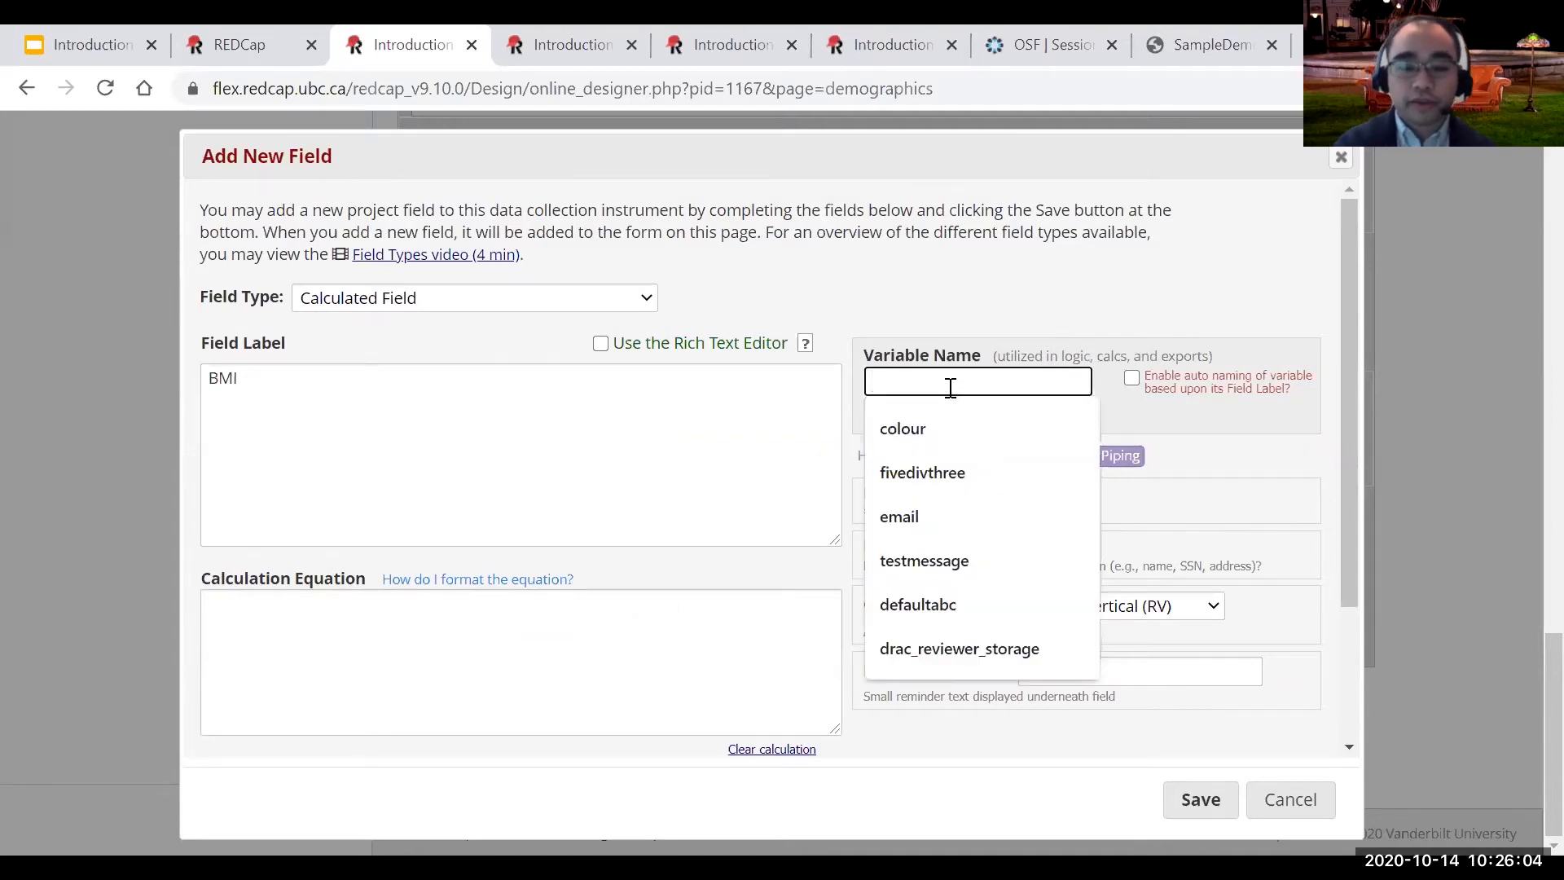
{"action": "type", "text": "bmi"}
{"action": "left_click", "coordinate": [761, 650]}
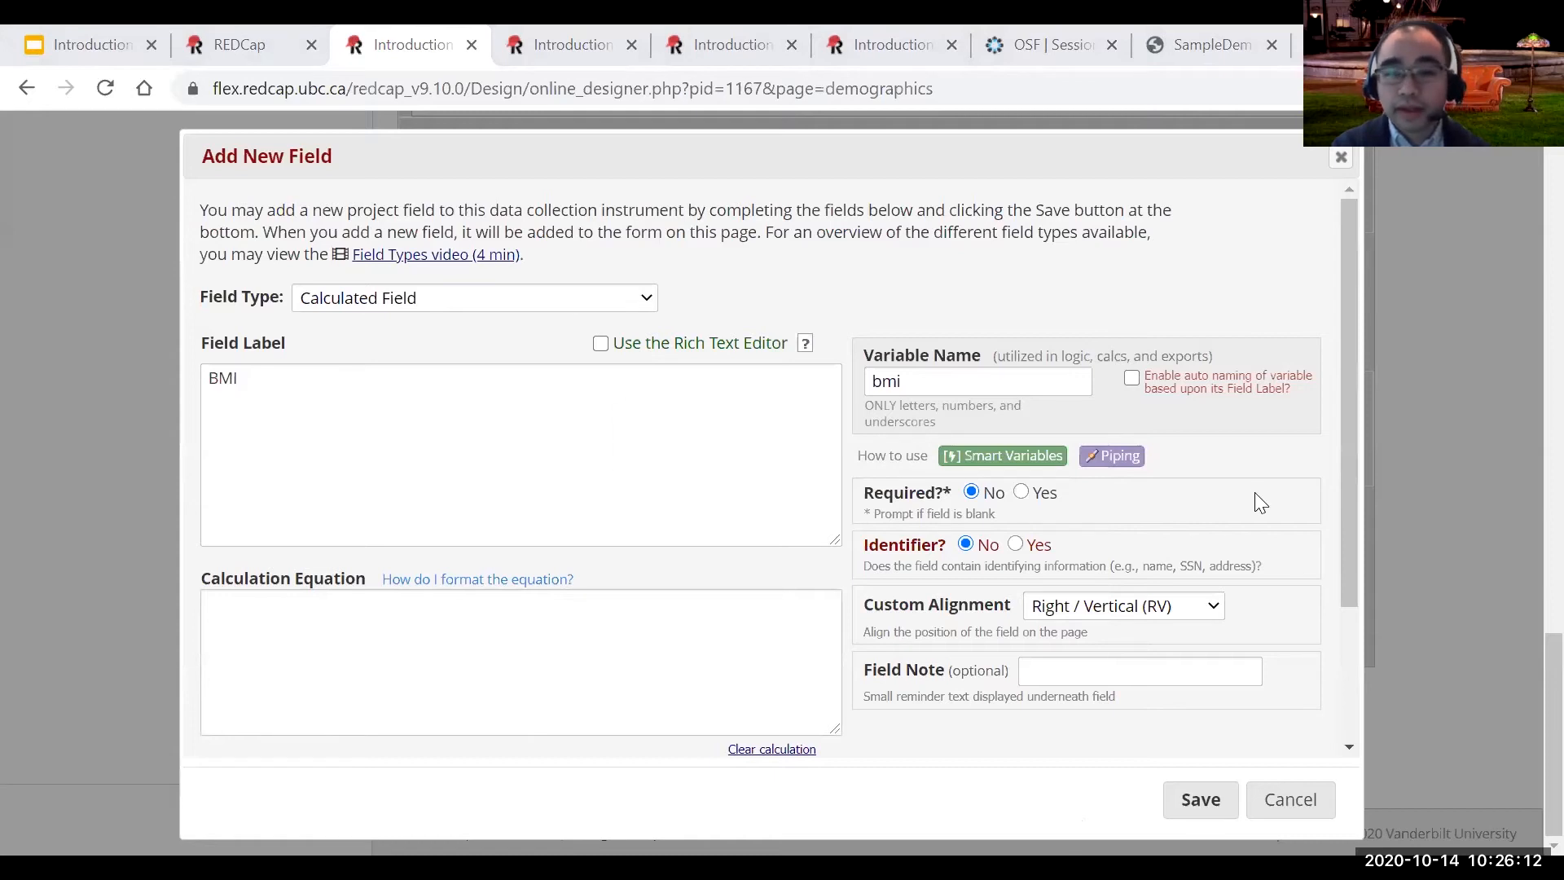
Enter the BMI calculation equation round(([weight]*10000)/(([height])^(2)),1) and save the field.
{"action": "left_click", "coordinate": [602, 662]}
{"action": "type", "text": "round(([weight]*10000)/(([height])^(2)),1)"}
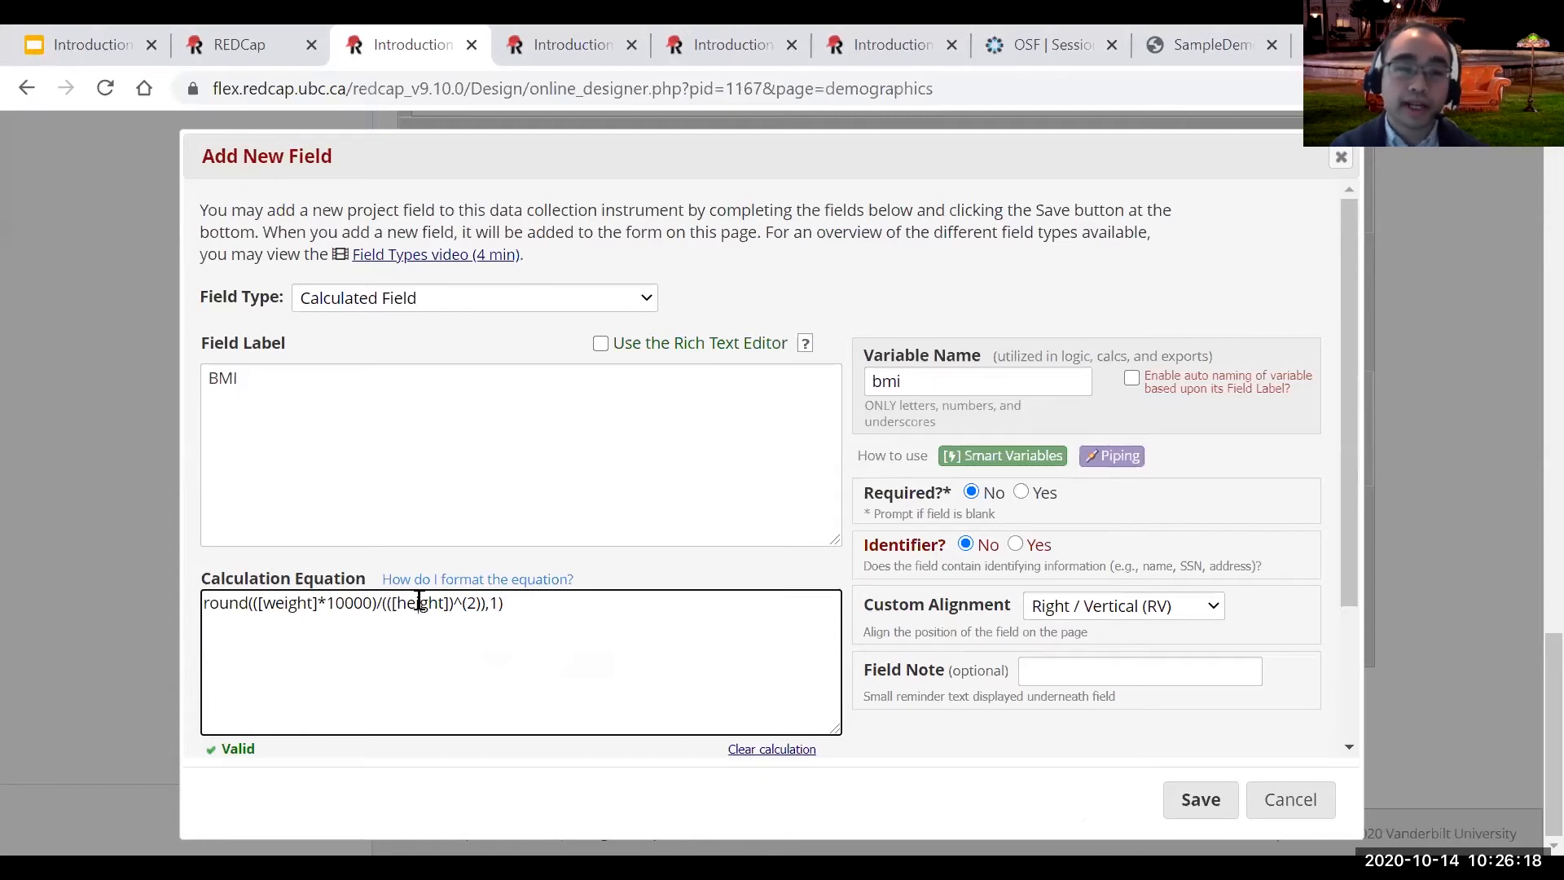
{"action": "left_click", "coordinate": [1210, 800]}
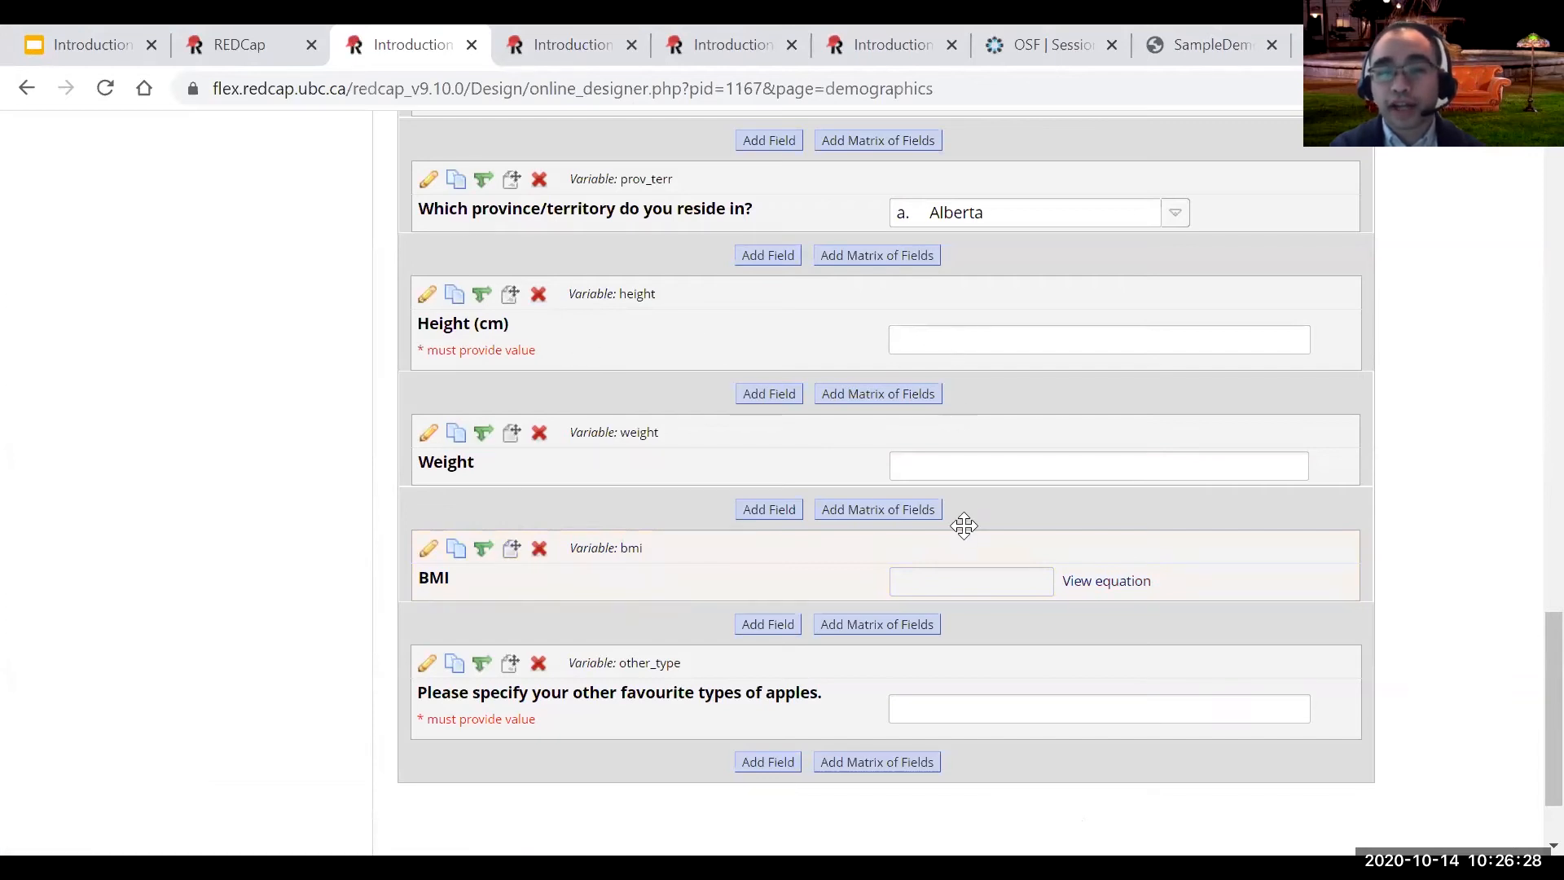
Add a Yes - No field directly below BMI, labelled "Do you like apples?" with the variable name "like_apples".
{"action": "scroll", "coordinate": [962, 526], "scroll_direction": "down", "scroll_amount": 2}
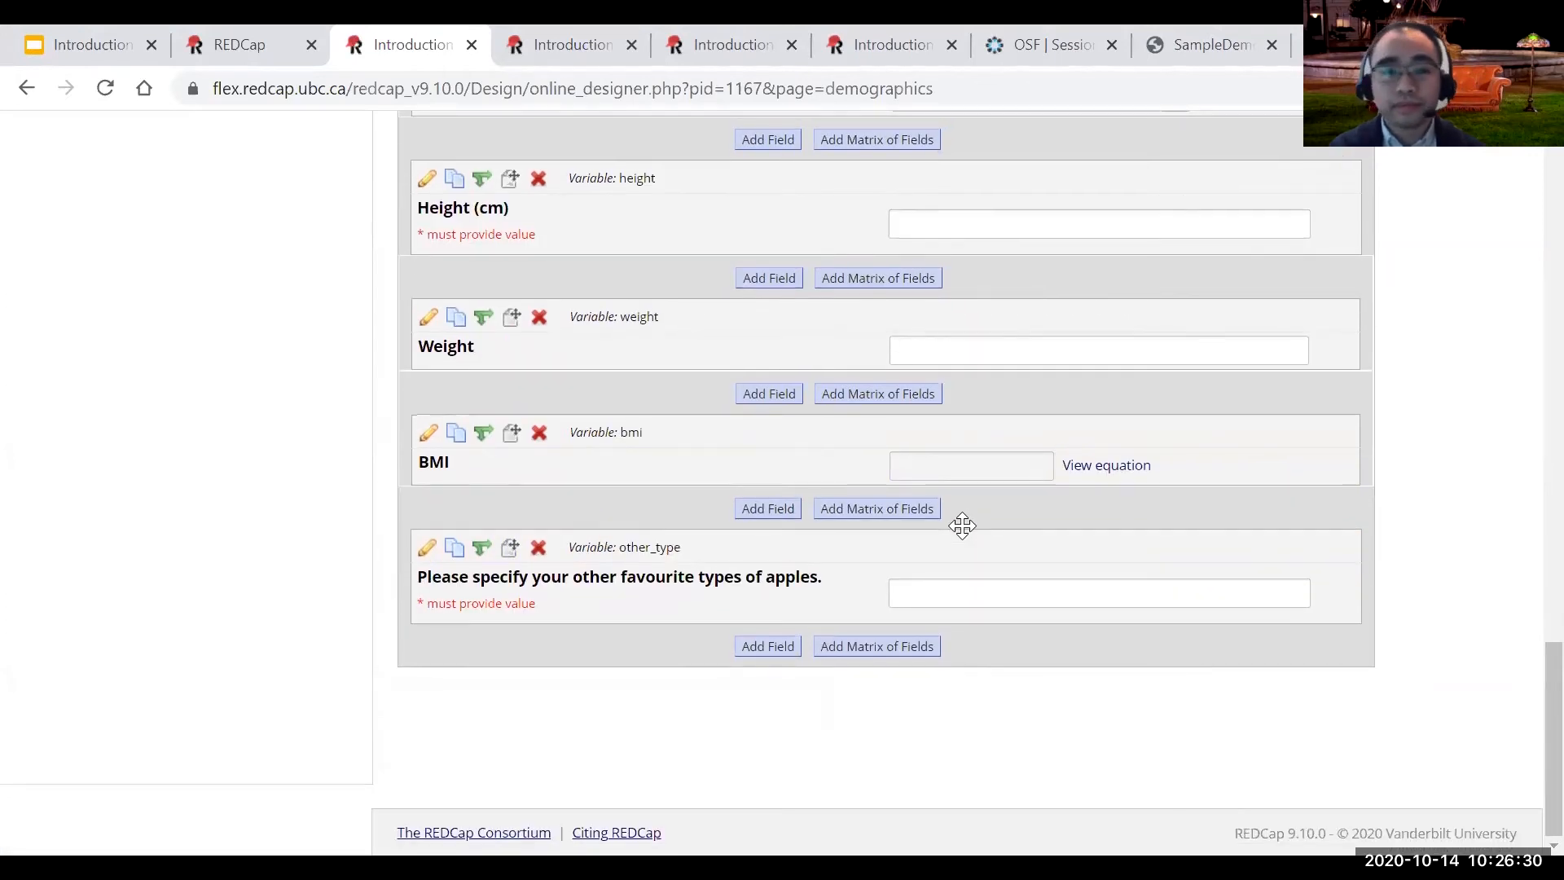
{"action": "left_click", "coordinate": [767, 519]}
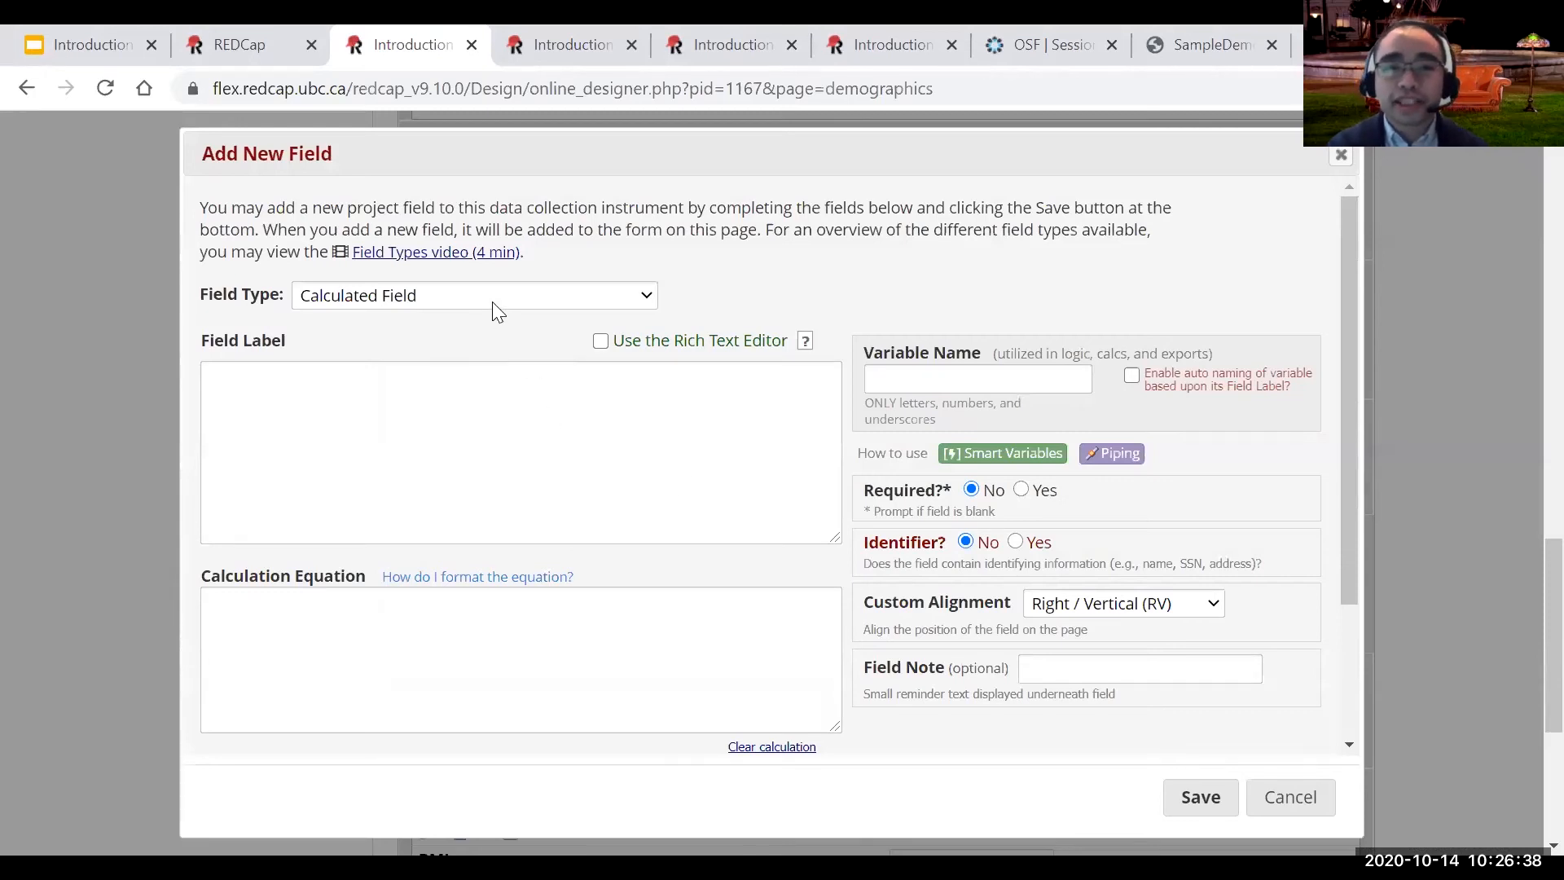
{"action": "left_click", "coordinate": [358, 476]}
{"action": "type", "text": "Do you like apples?"}
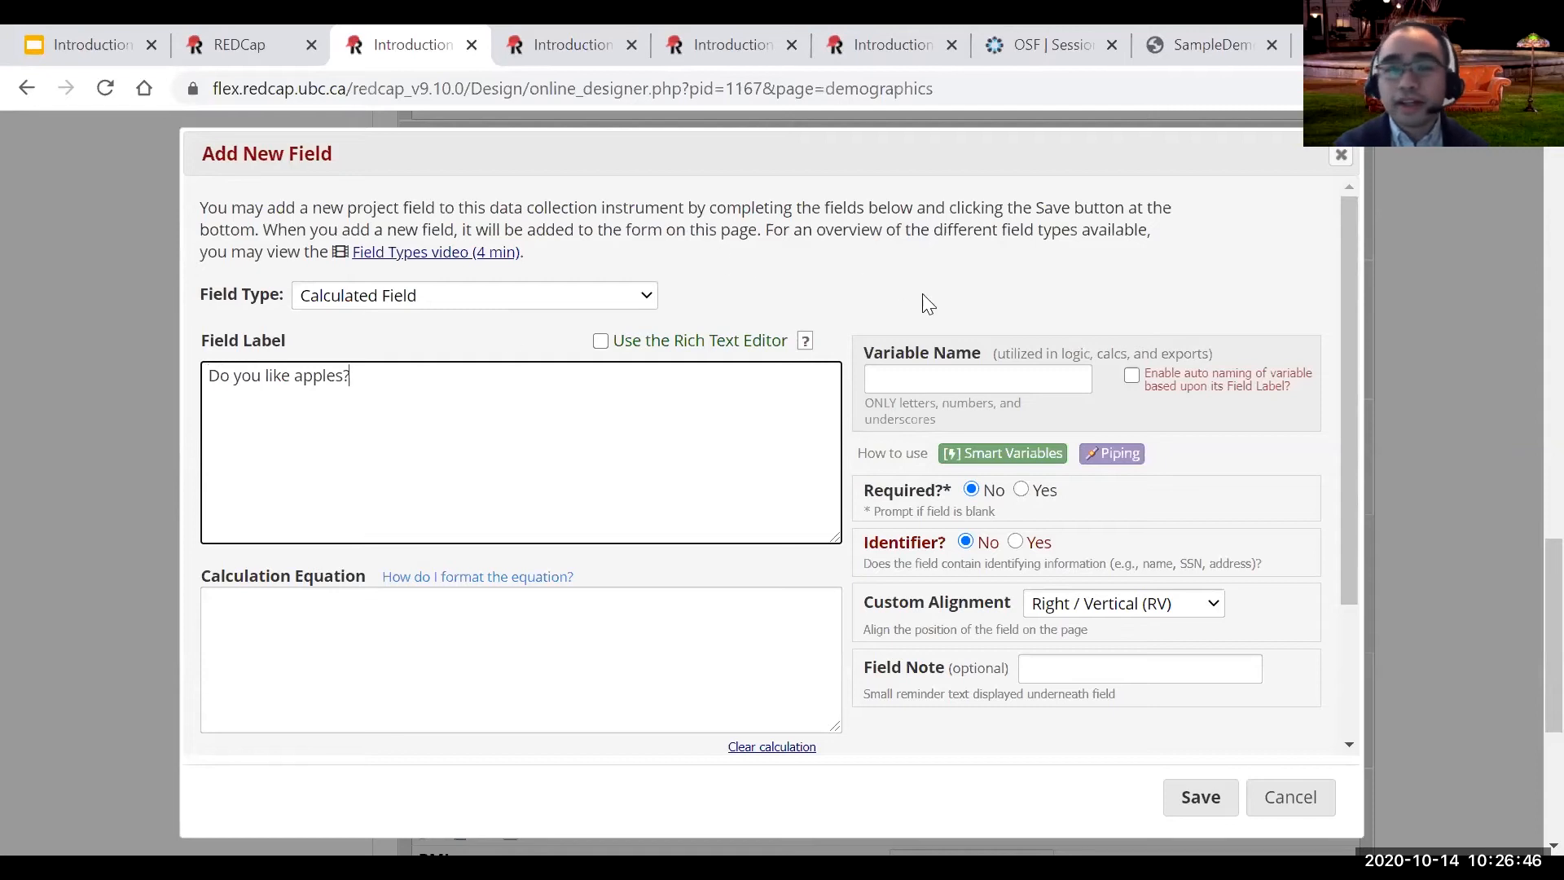
{"action": "left_click", "coordinate": [930, 380]}
{"action": "type", "text": "l"}
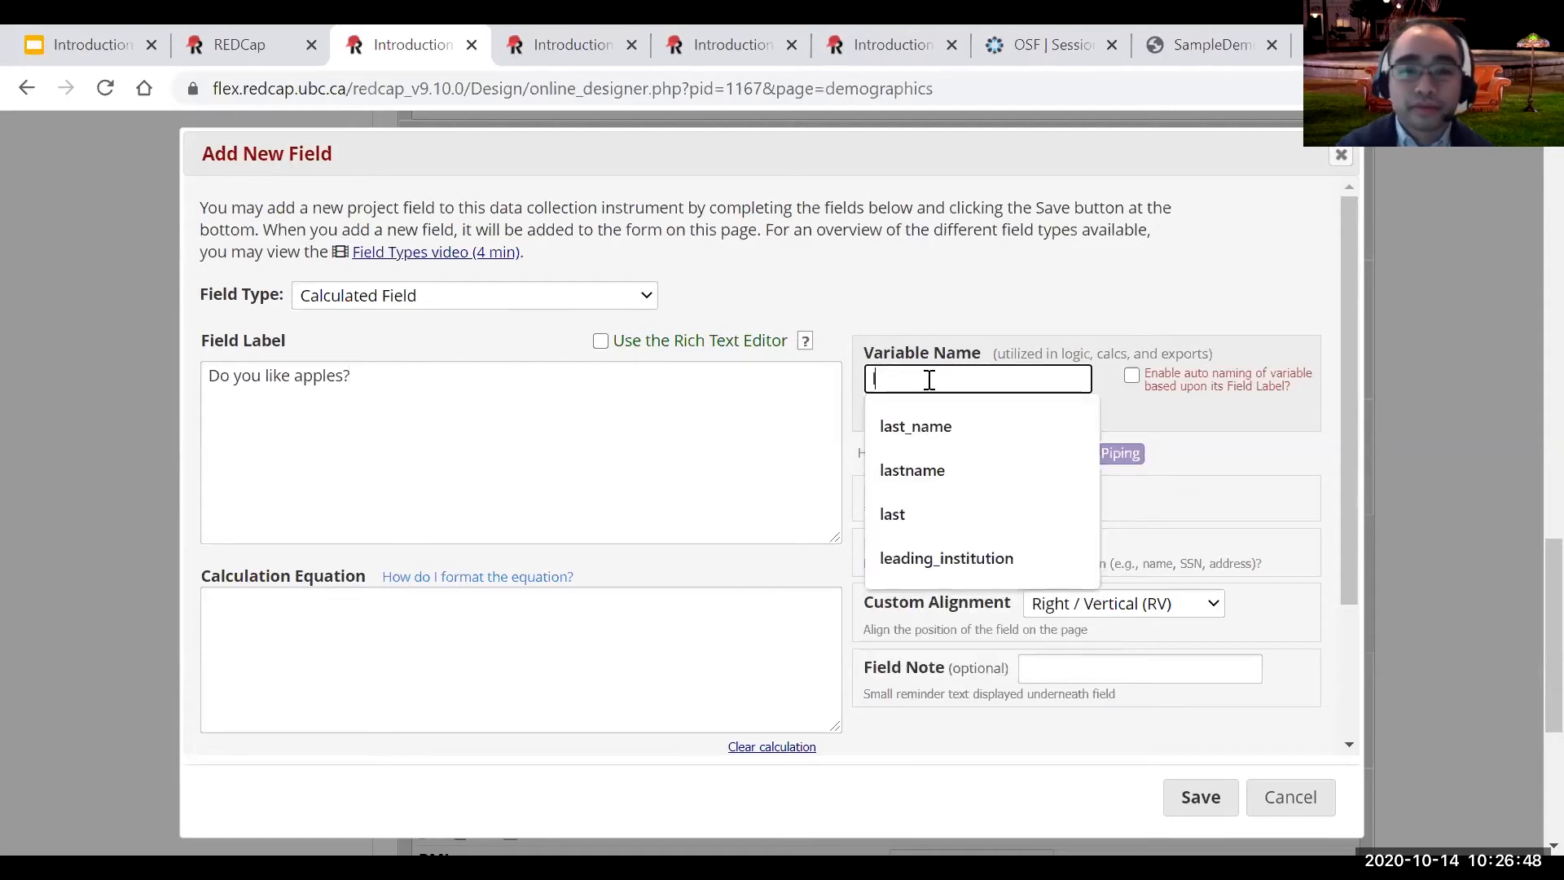
{"action": "type", "text": "ike_apples"}
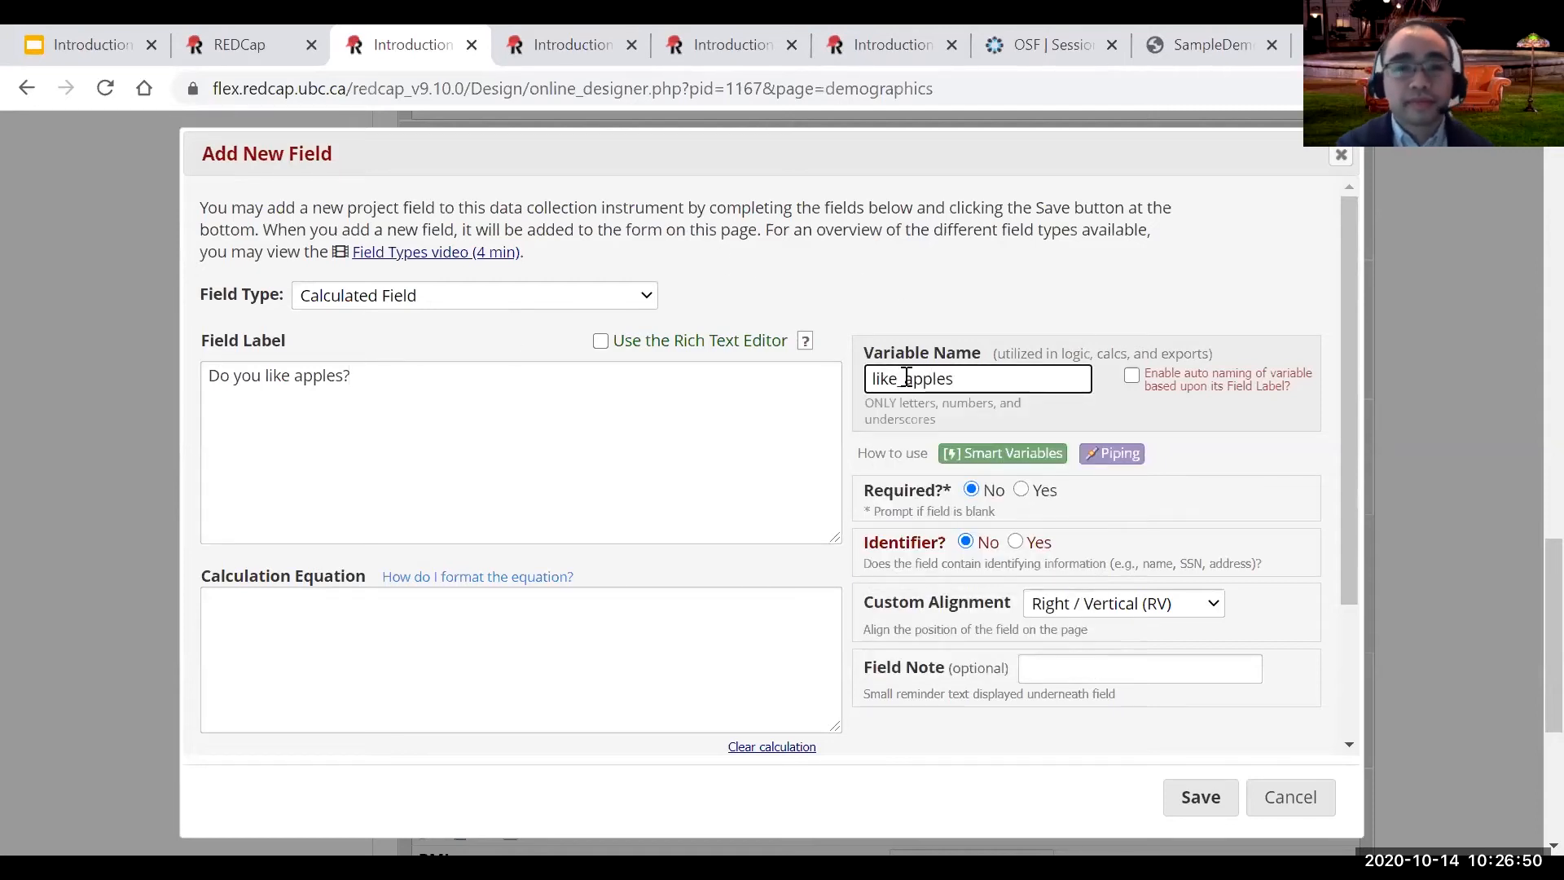
{"action": "left_click", "coordinate": [612, 297]}
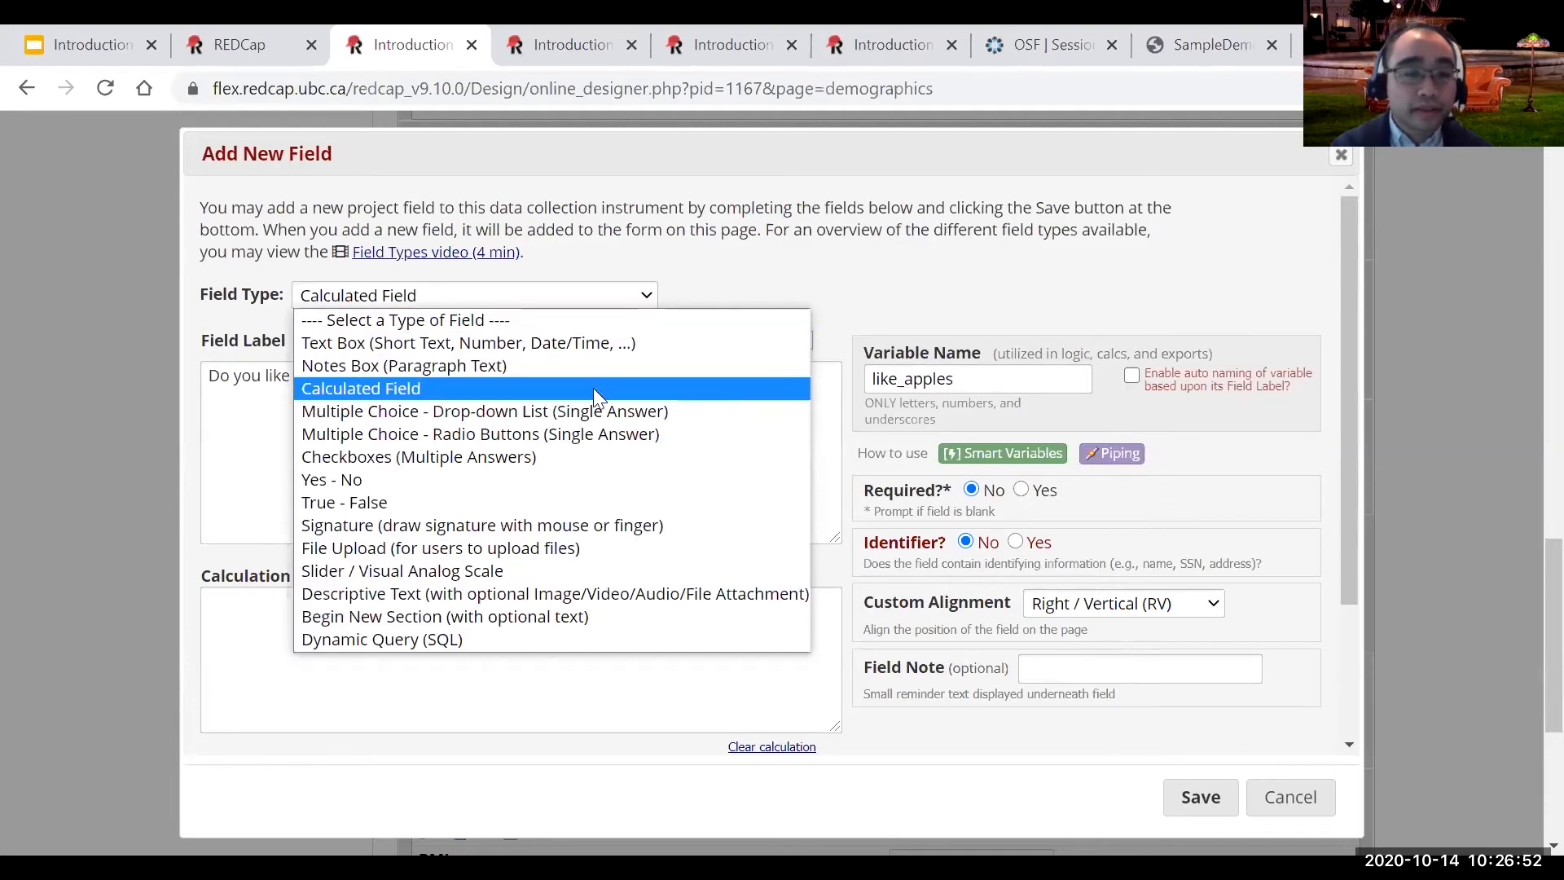
{"action": "left_click", "coordinate": [562, 482]}
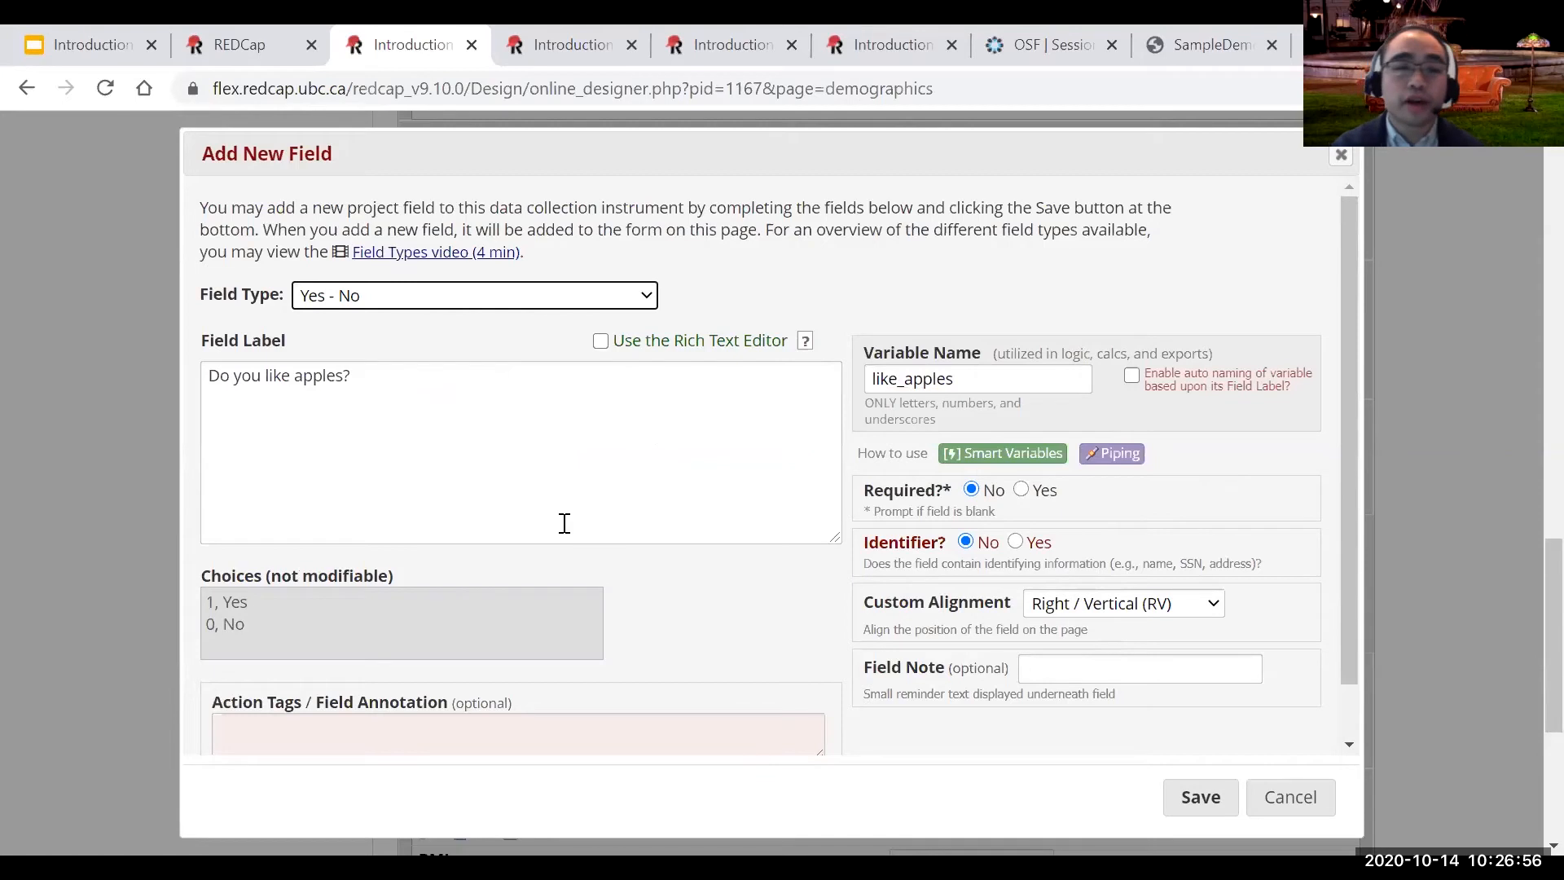
Keep the Yes - No type, examine its fixed choice codes, and save the "Do you like apples?" field.
{"action": "left_click", "coordinate": [467, 290]}
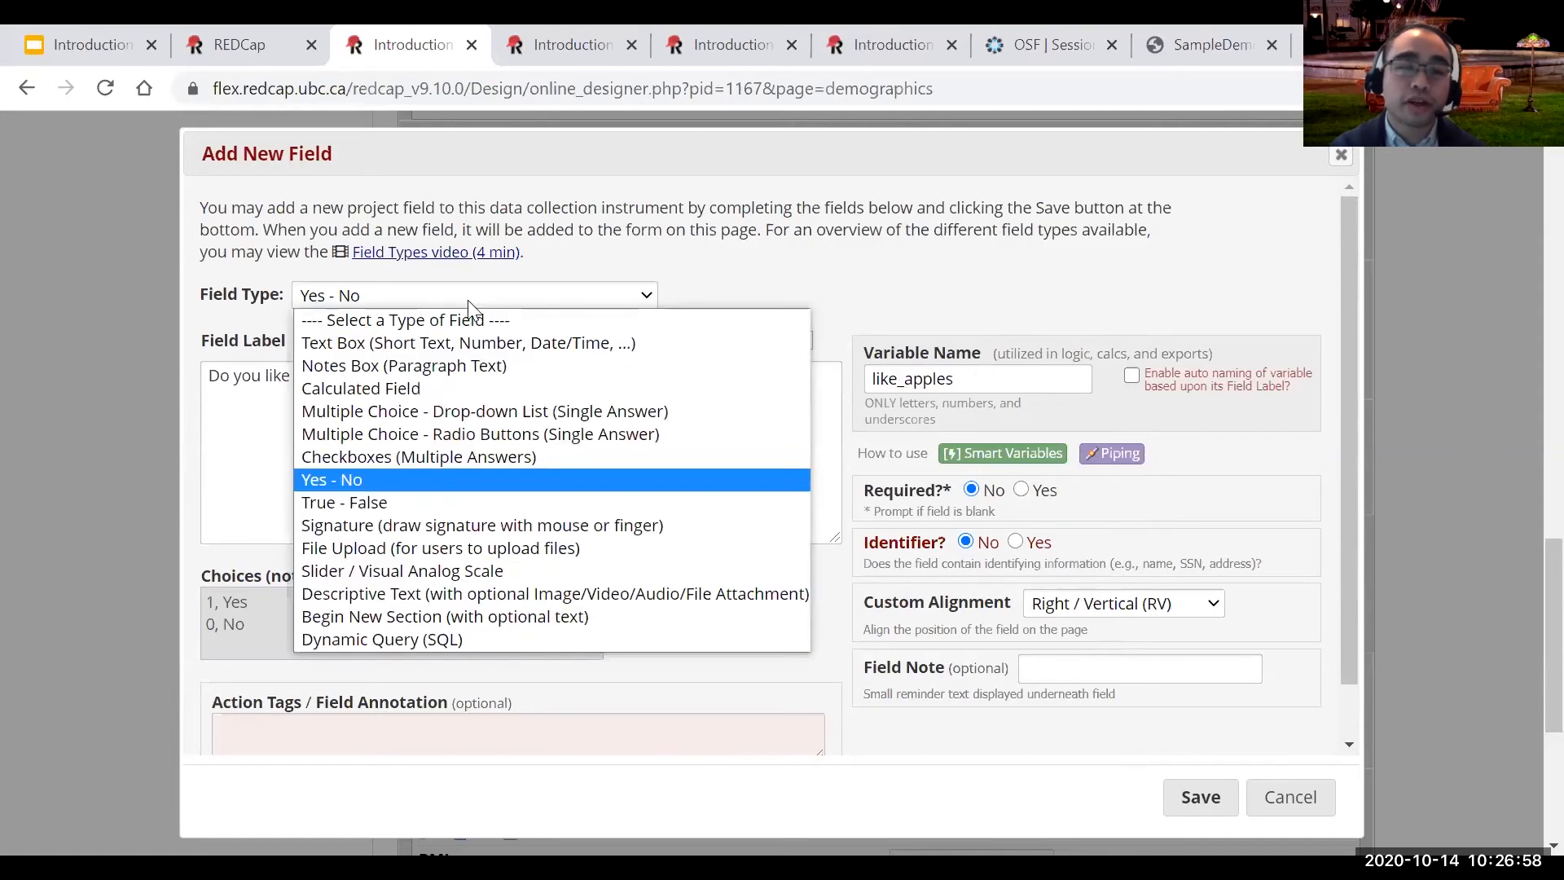
{"action": "left_click", "coordinate": [410, 479]}
{"action": "scroll", "coordinate": [412, 586], "scroll_direction": "down", "scroll_amount": 1}
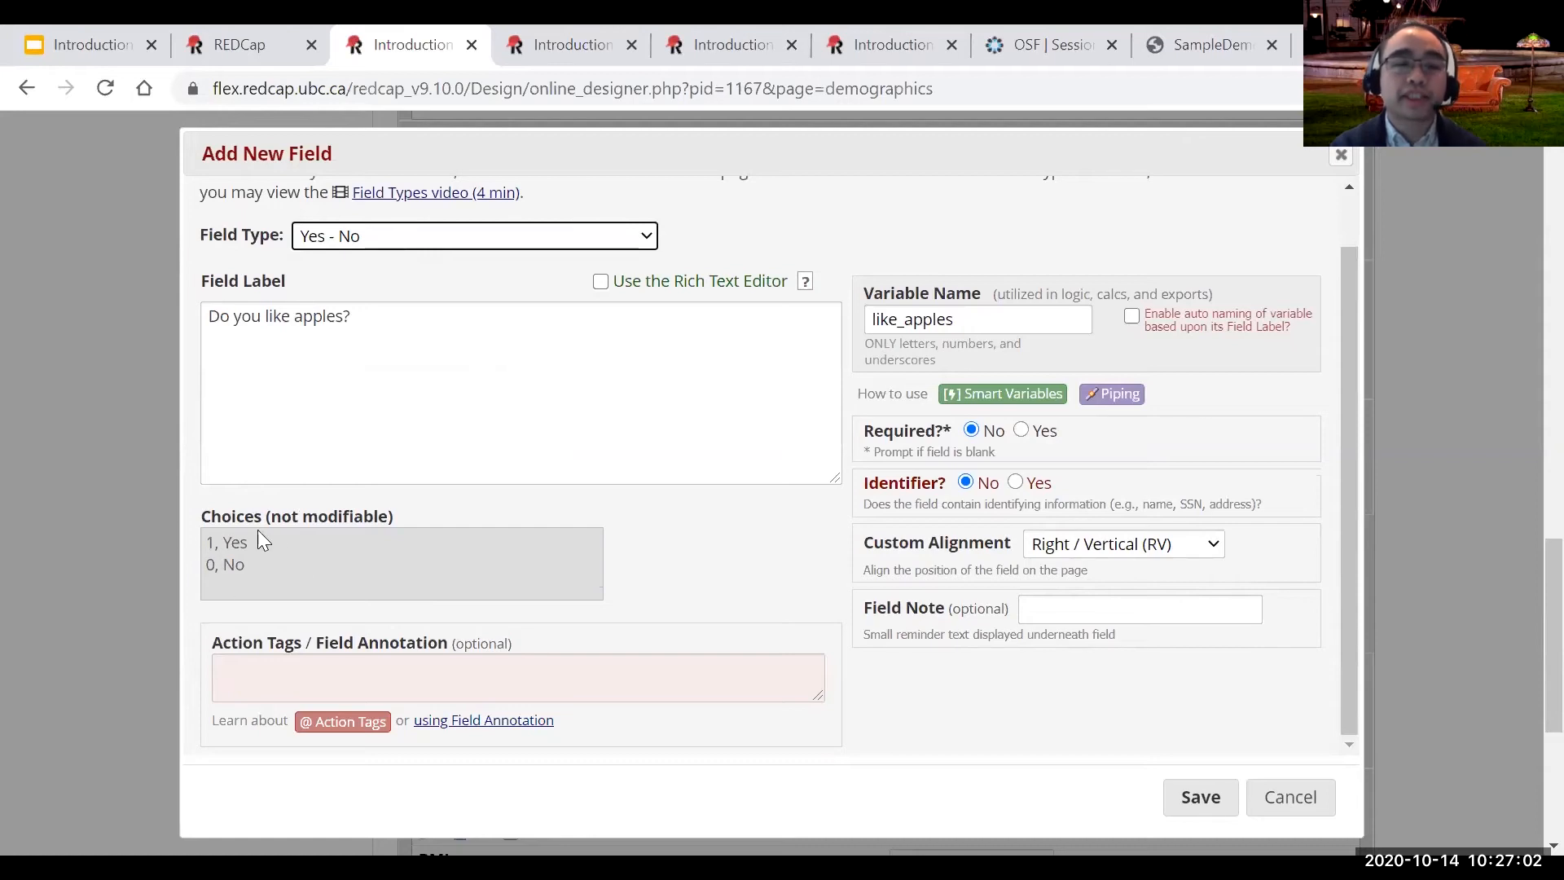
{"action": "double_click", "coordinate": [205, 542]}
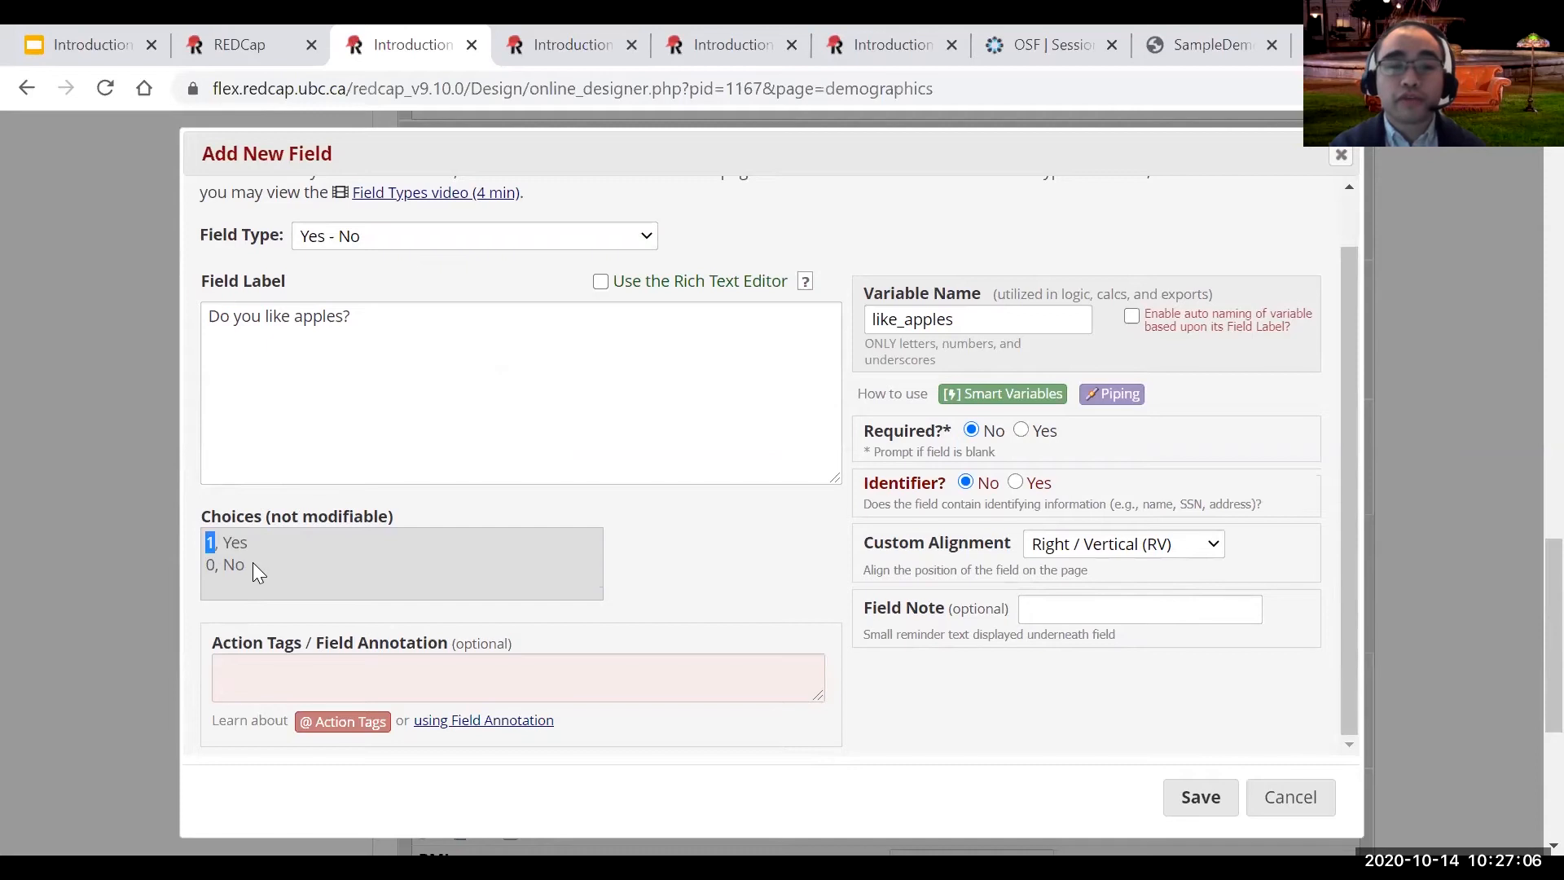
{"action": "left_click_drag", "start_coordinate": [206, 565], "coordinate": [226, 570]}
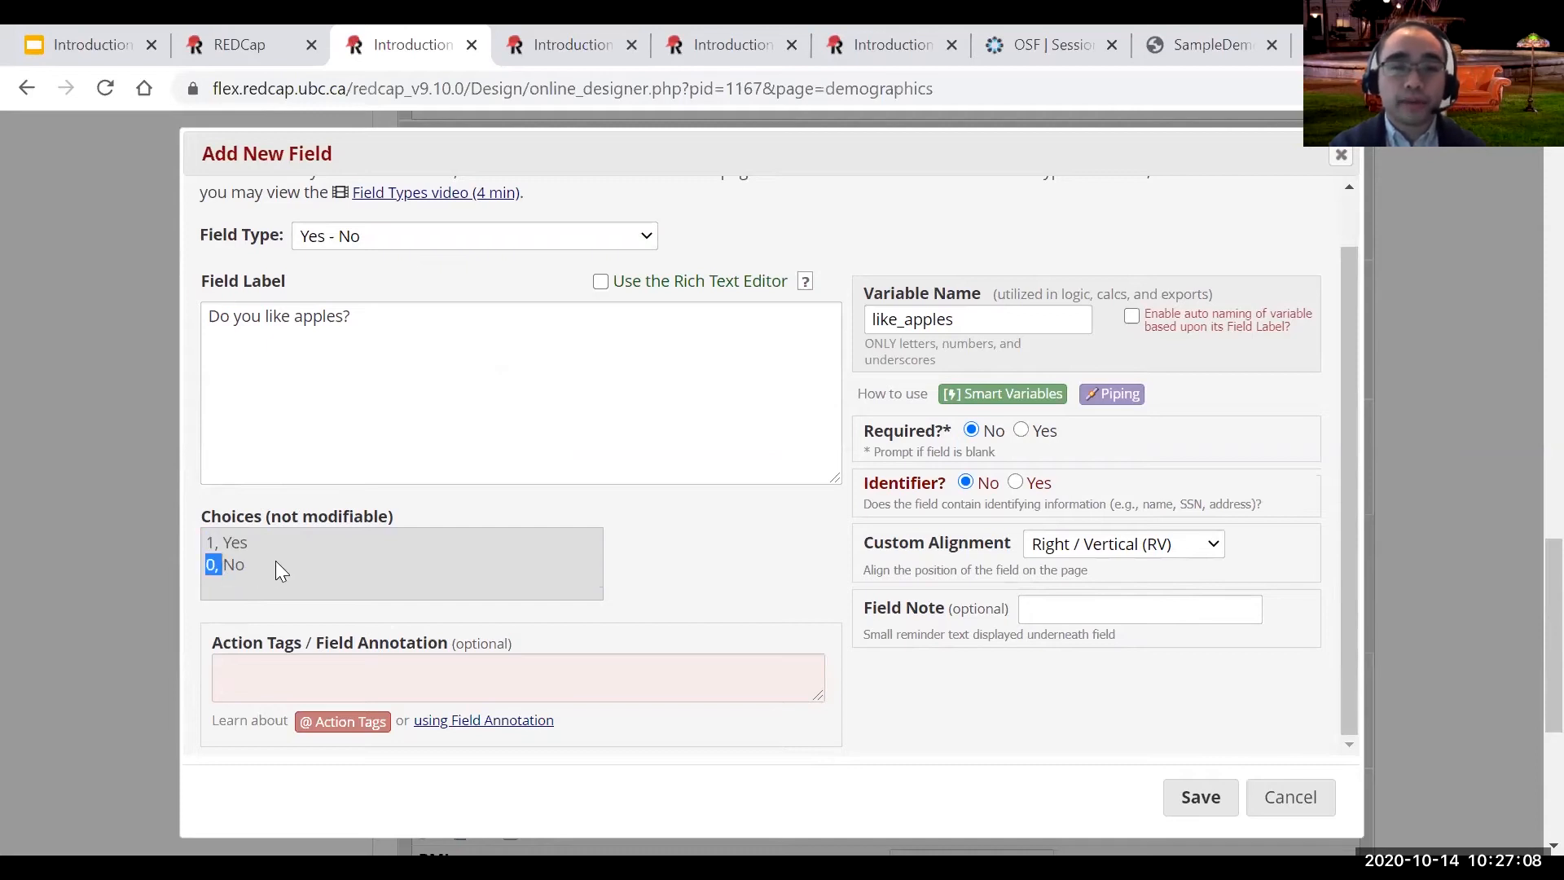
{"action": "left_click", "coordinate": [670, 582]}
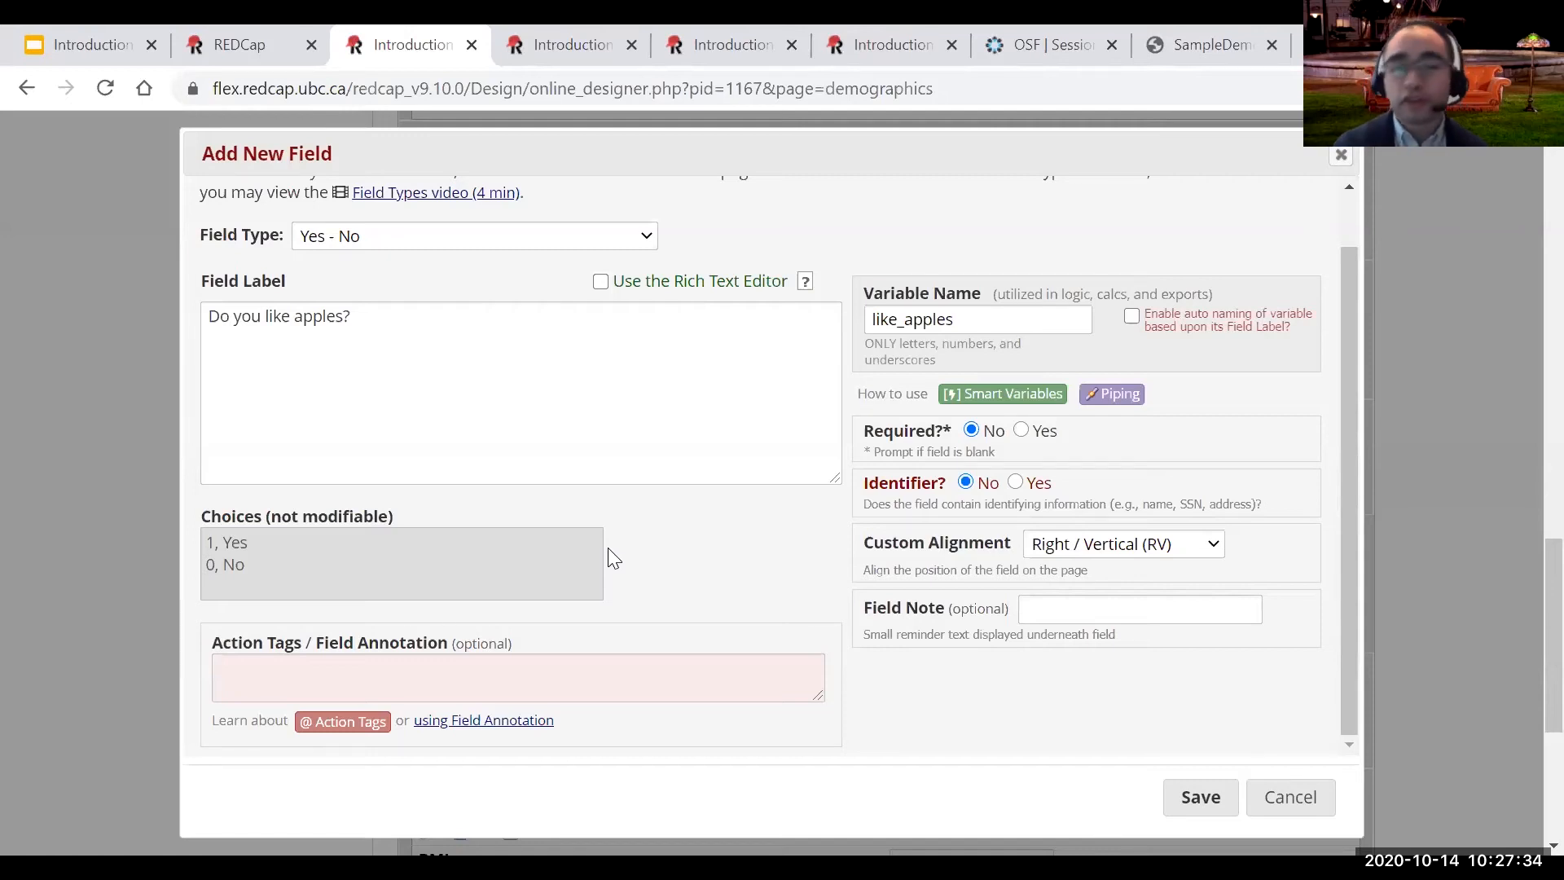
{"action": "left_click", "coordinate": [1195, 797]}
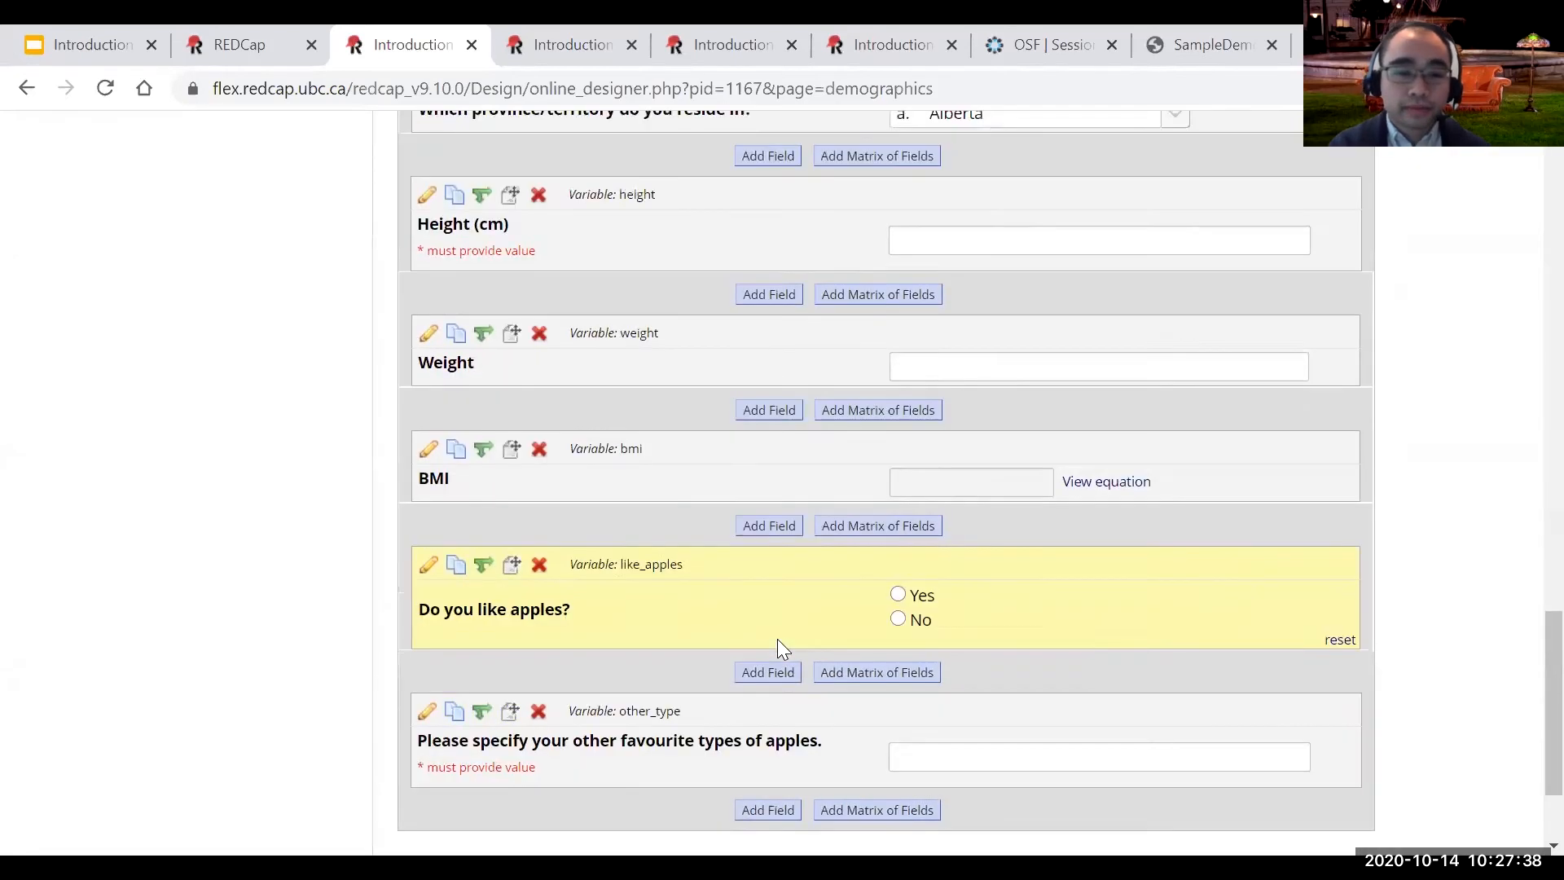
Change the field type of "Please specify your other favourite types of apples." to Yes - No and save it.
{"action": "scroll", "coordinate": [778, 640], "scroll_direction": "down", "scroll_amount": 2}
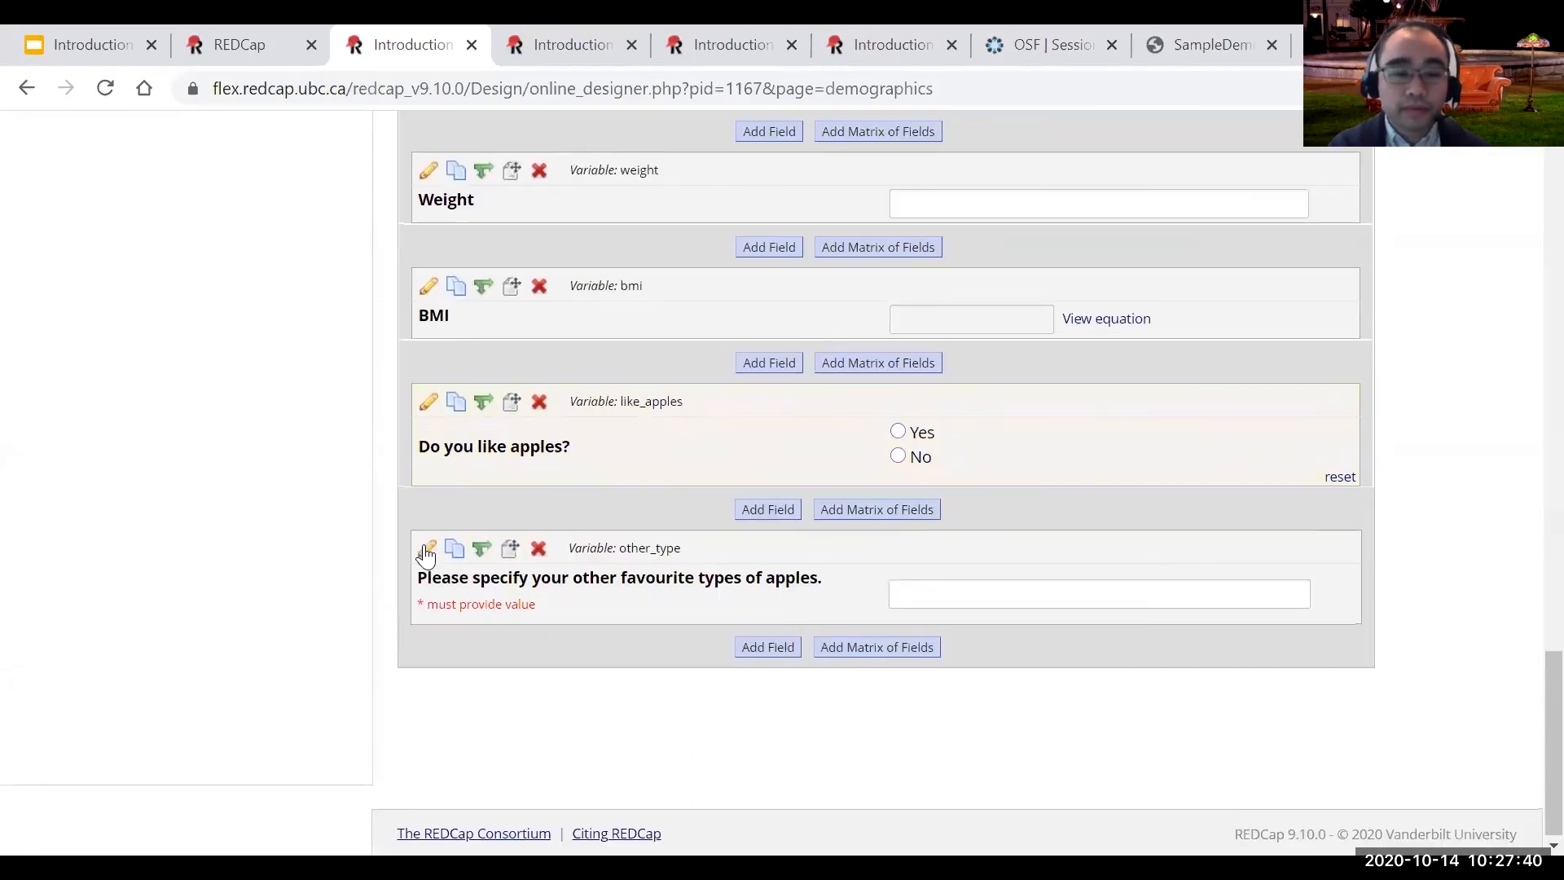
{"action": "left_click", "coordinate": [427, 550]}
{"action": "left_click", "coordinate": [446, 296]}
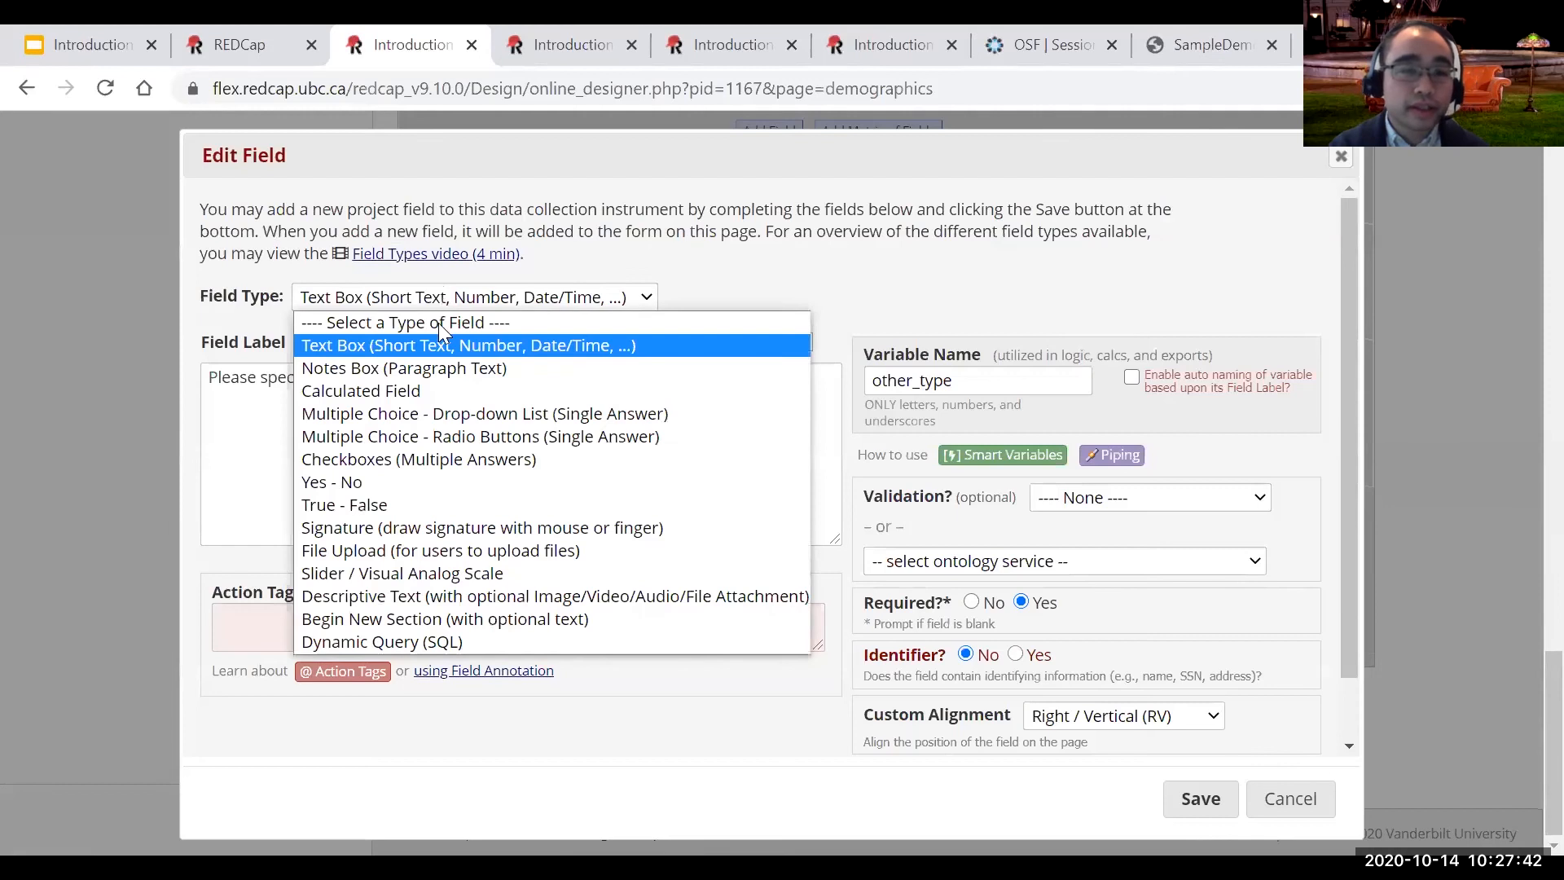
{"action": "left_click", "coordinate": [415, 479]}
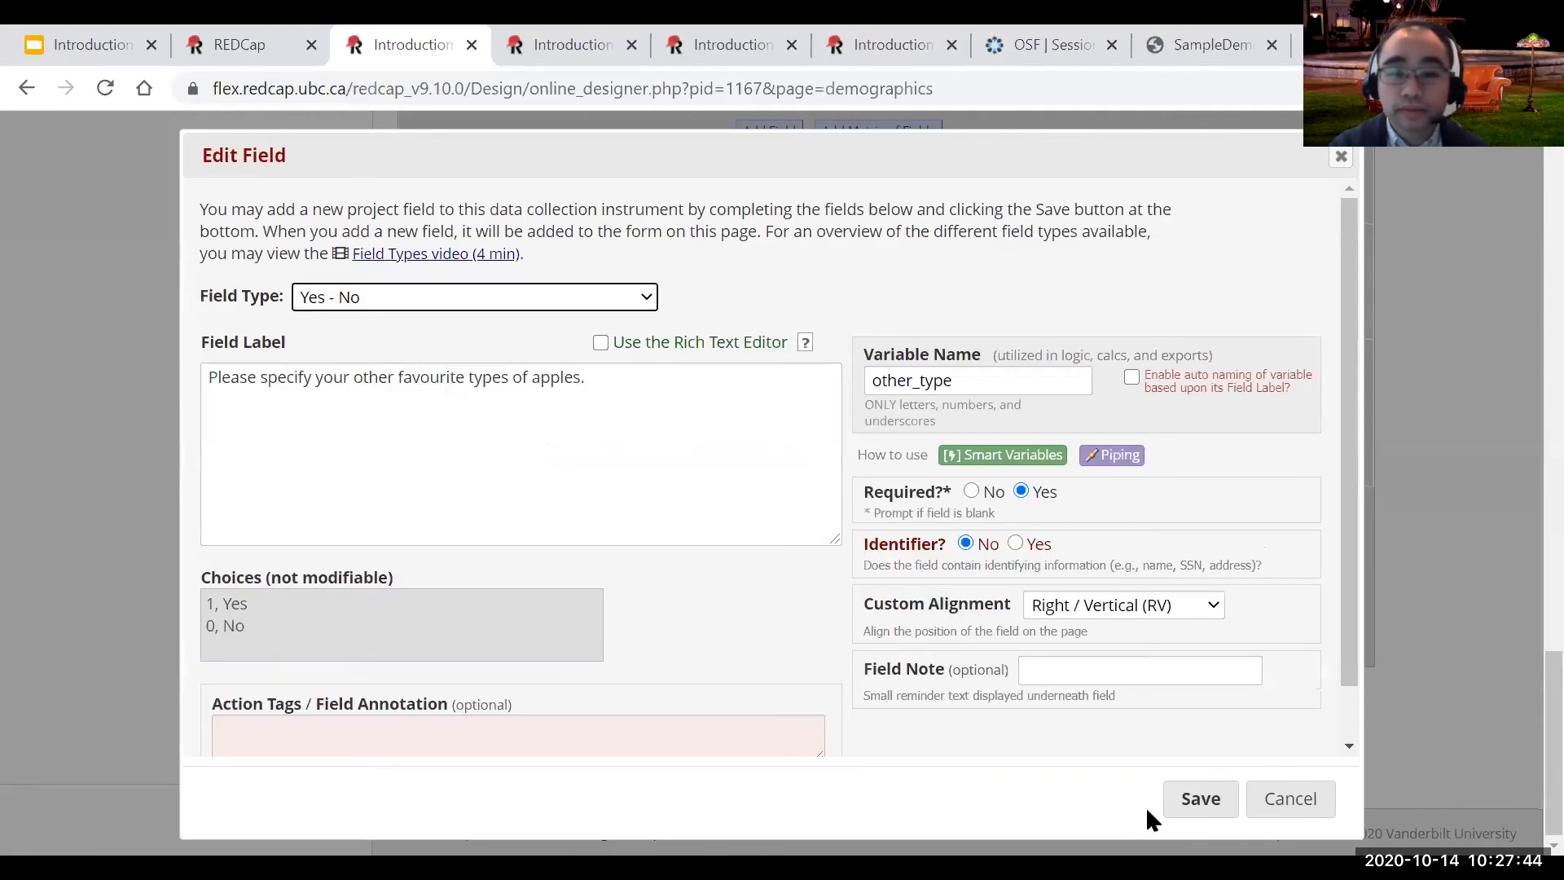
{"action": "left_click", "coordinate": [1177, 801]}
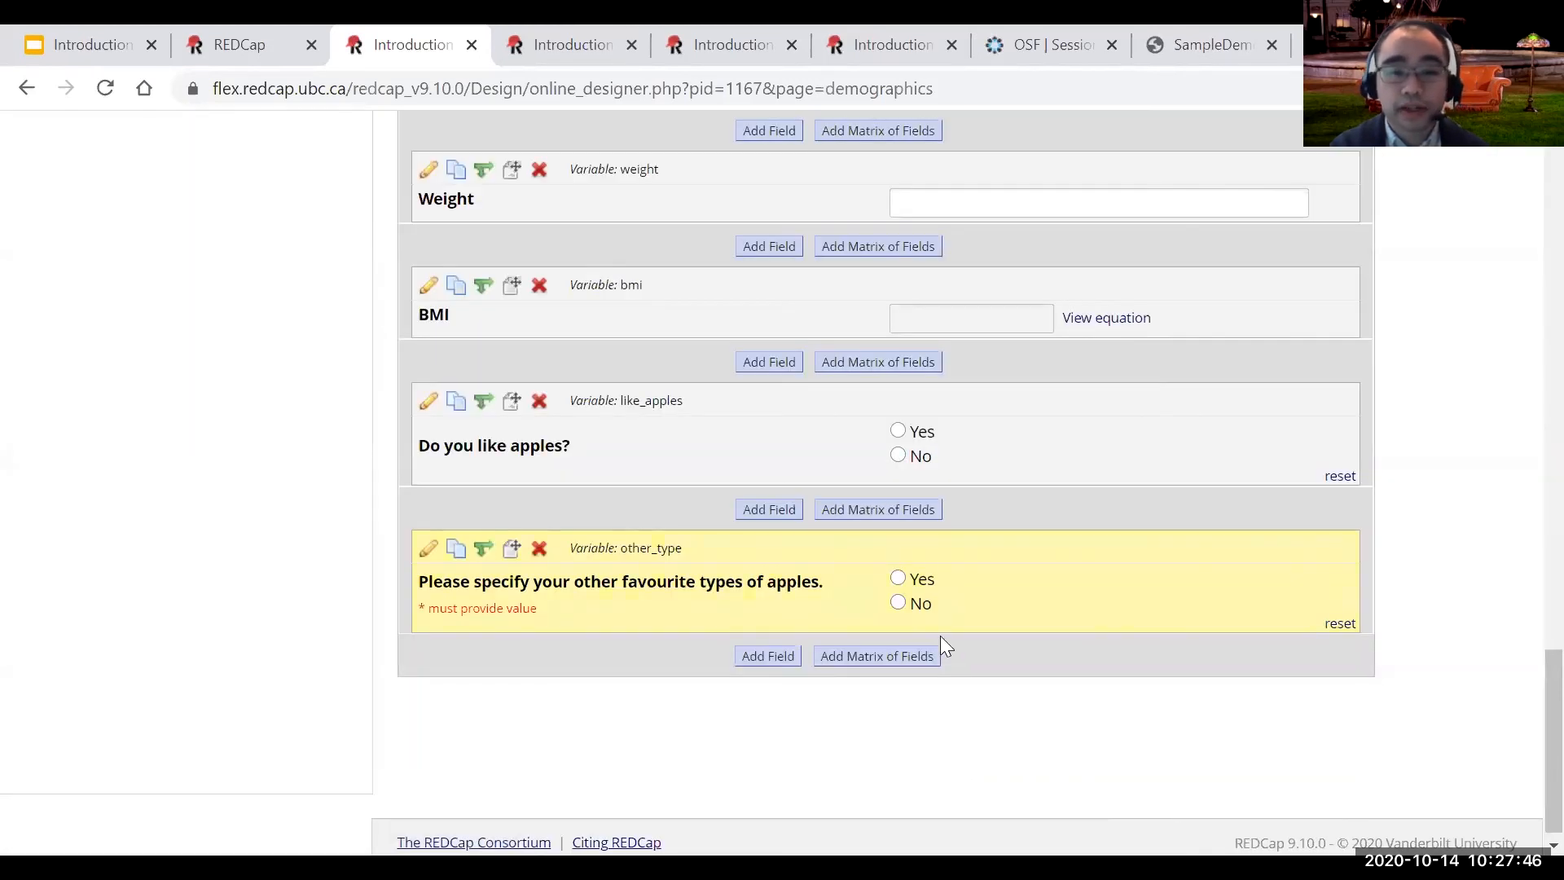
Add a Multiple Choice - Radio Buttons field at the end of the instrument, labelled "What is your favourite types of apples?".
{"action": "left_click", "coordinate": [762, 652]}
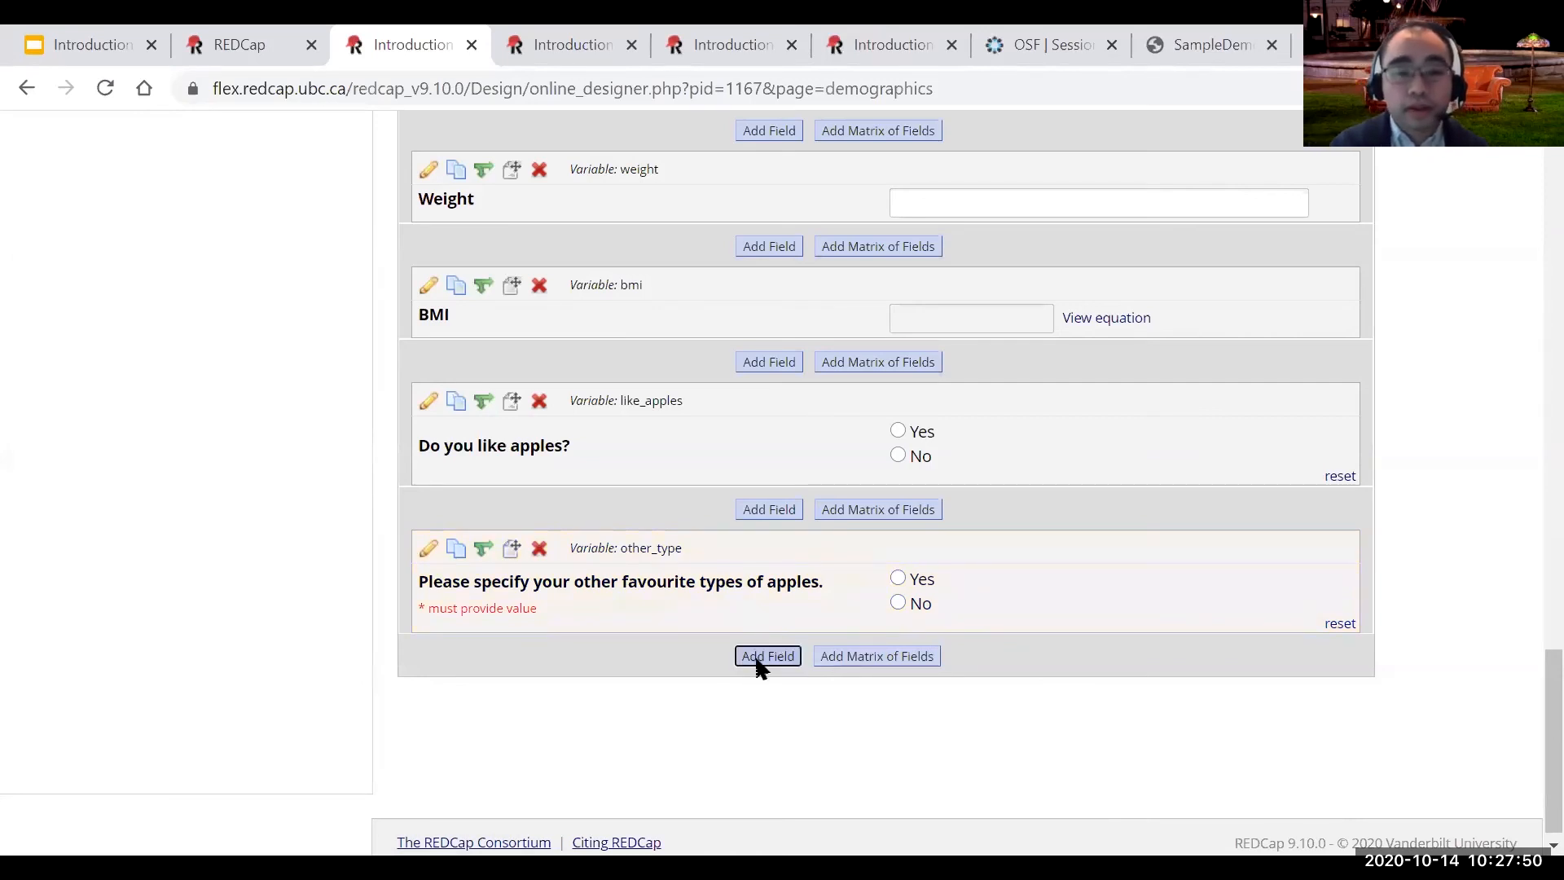
{"action": "left_click", "coordinate": [466, 318]}
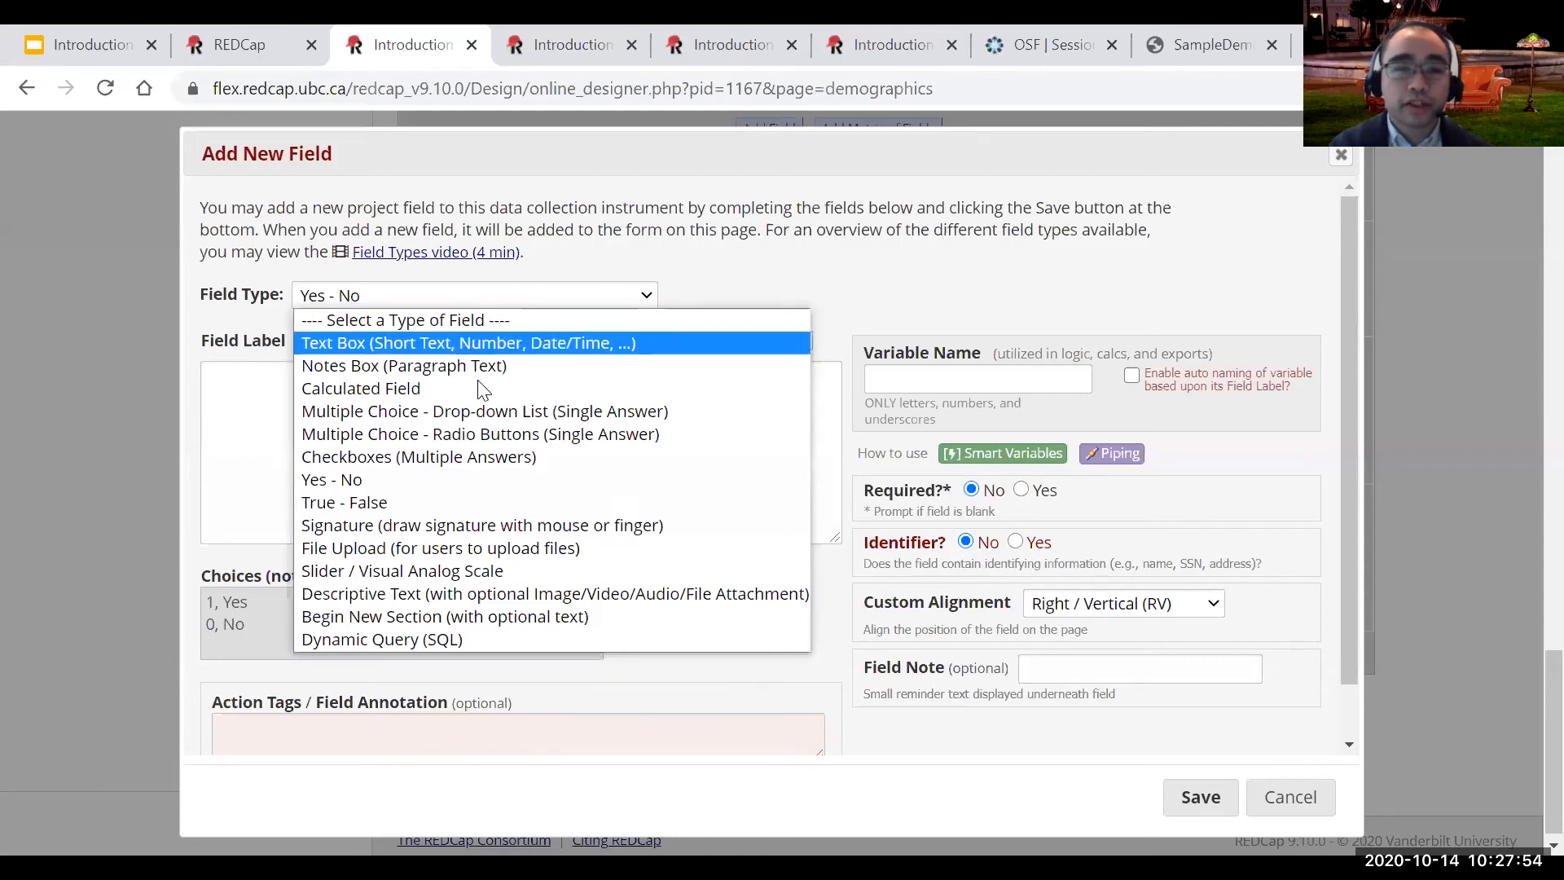
{"action": "left_click", "coordinate": [506, 434]}
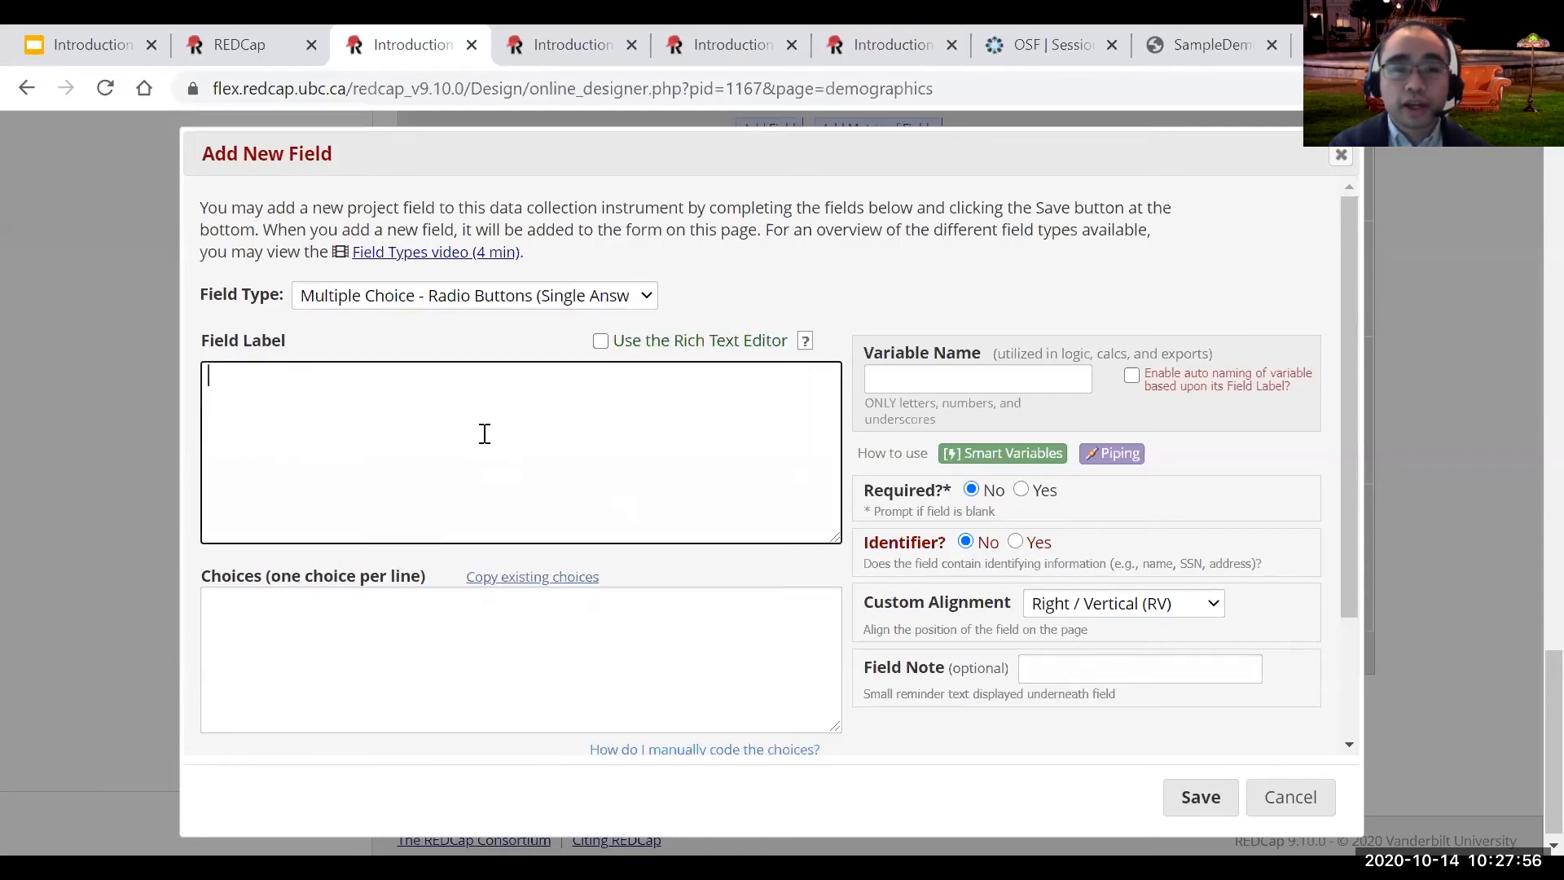
{"action": "type", "text": "Whati"}
{"action": "type", "text": "is your favourite ty"}
{"action": "type", "text": "pes o"}
{"action": "type", "text": "tapp"}
{"action": "key", "text": "BackSpace"}
{"action": "key", "text": "BackSpace"}
{"action": "type", "text": "apples?"}
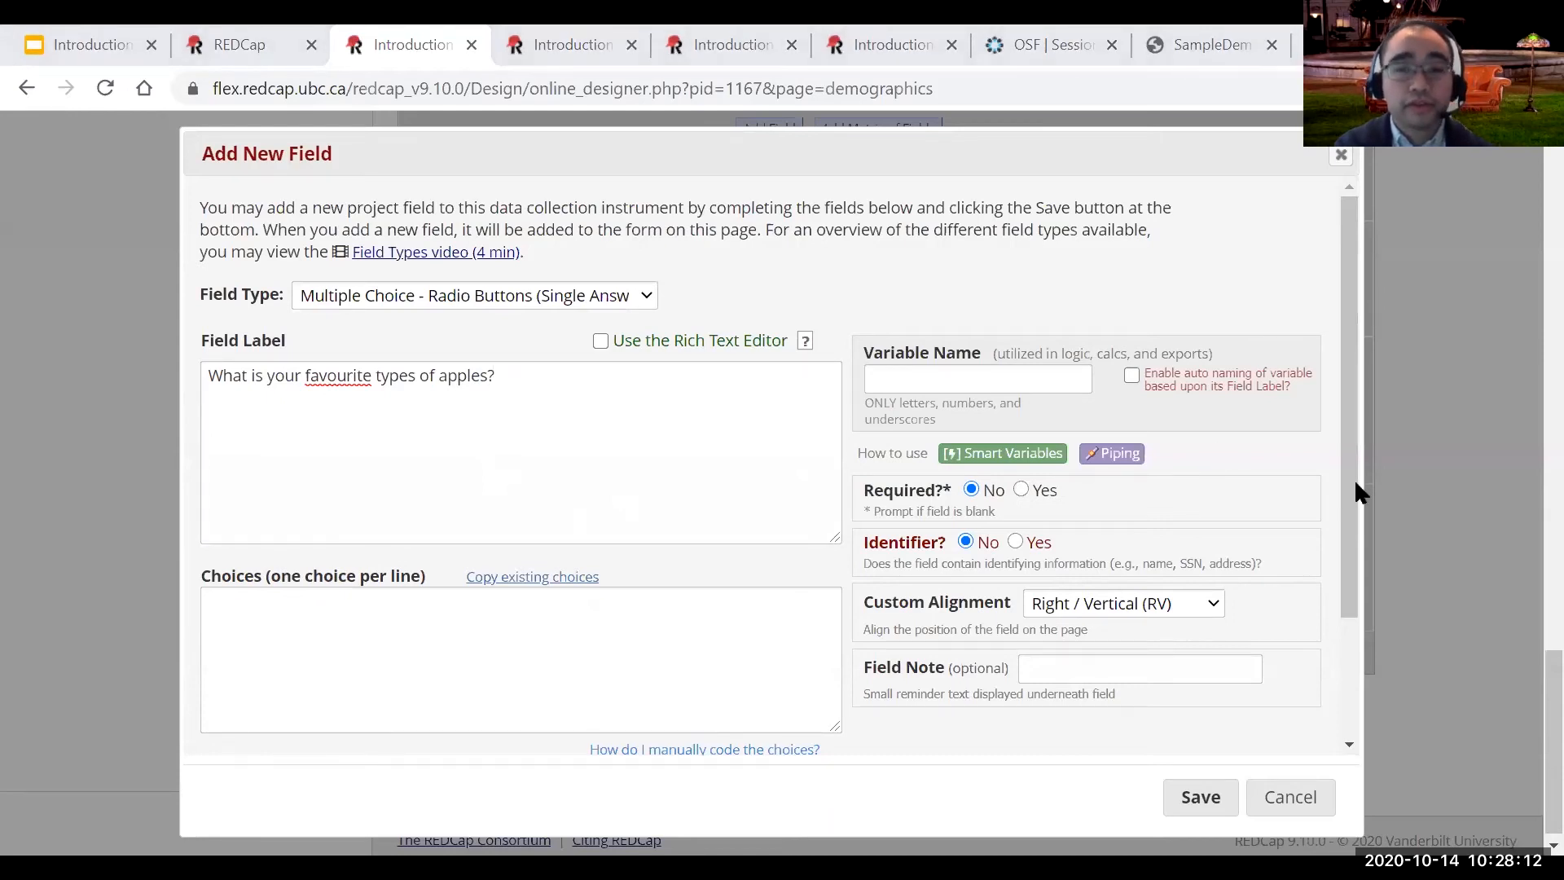
Enter choices a. Fuji, b. Ambrosia, c. Gala, d. Granny Smith, e. Pink Lady and f. Other, set the variable name "apples_options", and save.
{"action": "left_click", "coordinate": [500, 650]}
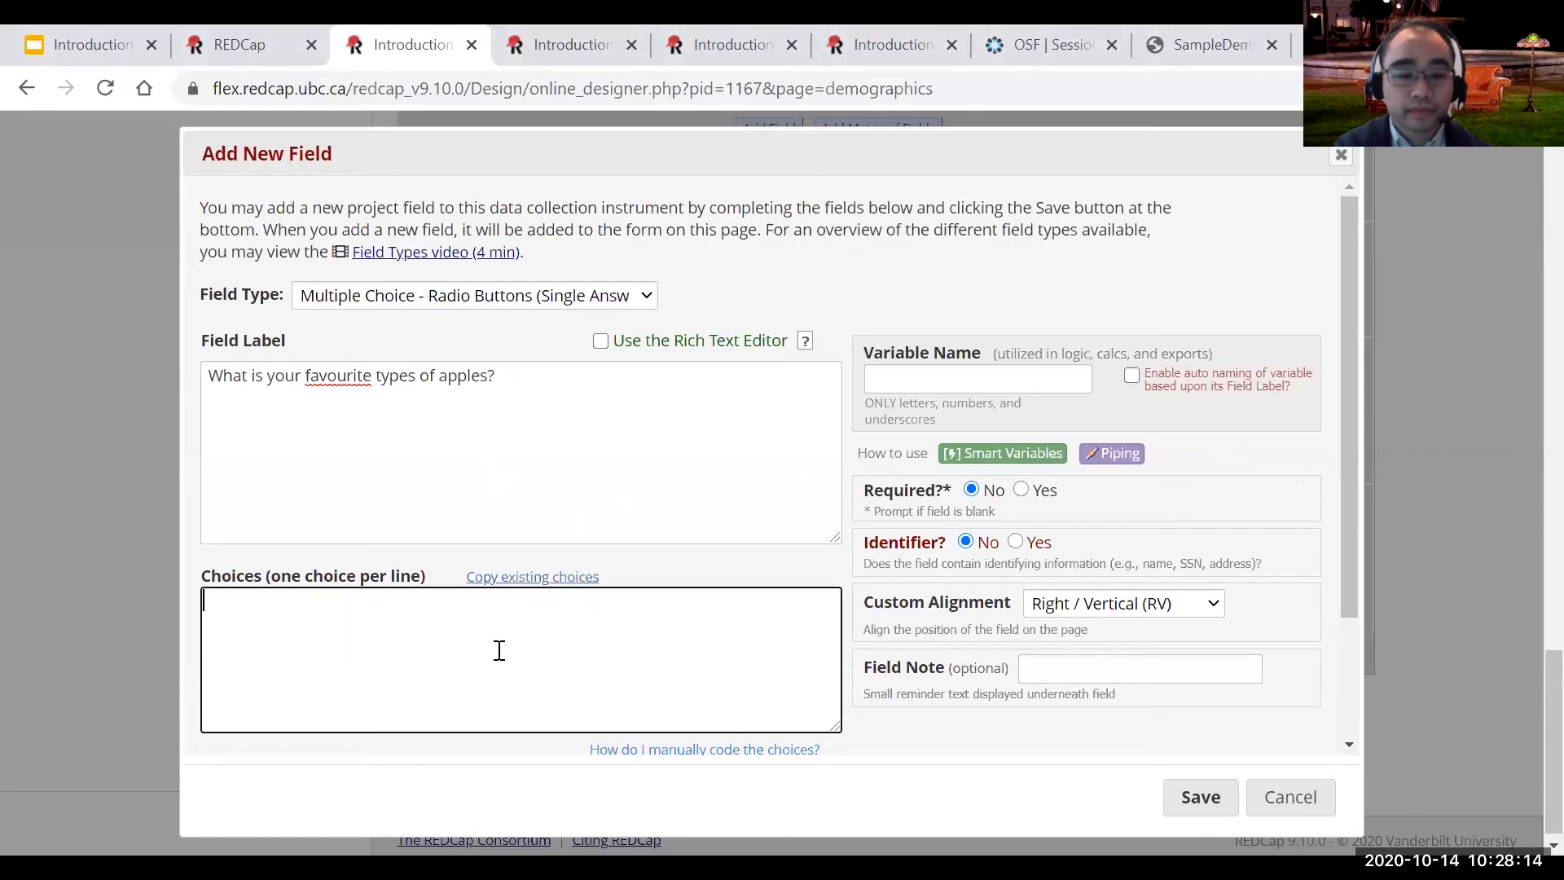
{"action": "type", "text": "a.\tFuji b.\tAmbrosia c.\tGala d.\tGranny Smith e.\tPink Lady f.\tOther"}
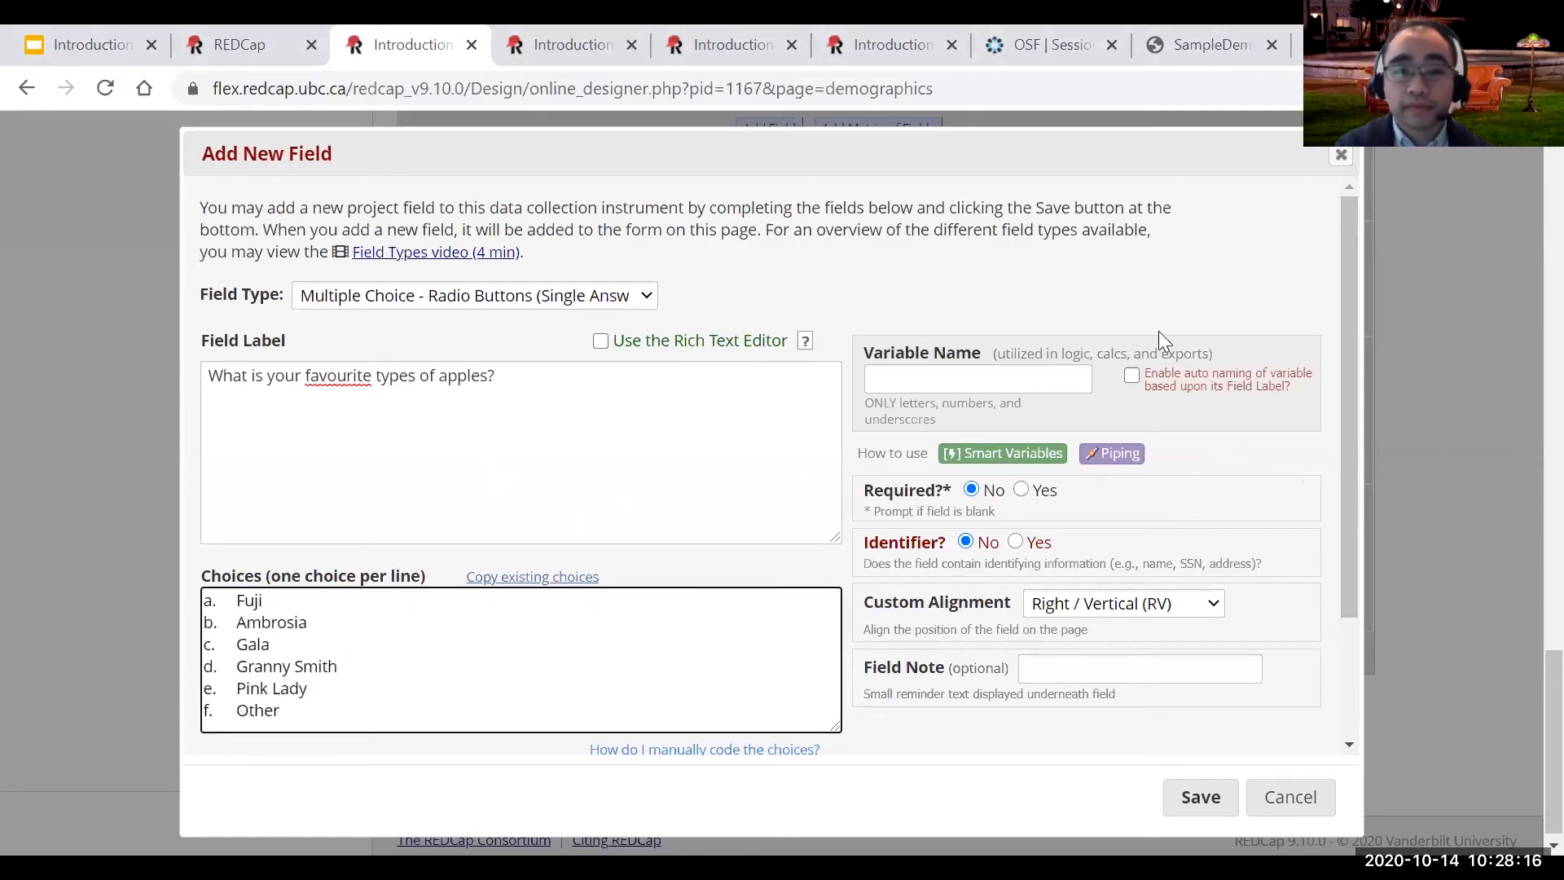
{"action": "left_click", "coordinate": [998, 371]}
{"action": "left_click", "coordinate": [999, 371]}
{"action": "left_click", "coordinate": [997, 371]}
{"action": "type", "text": "apples"}
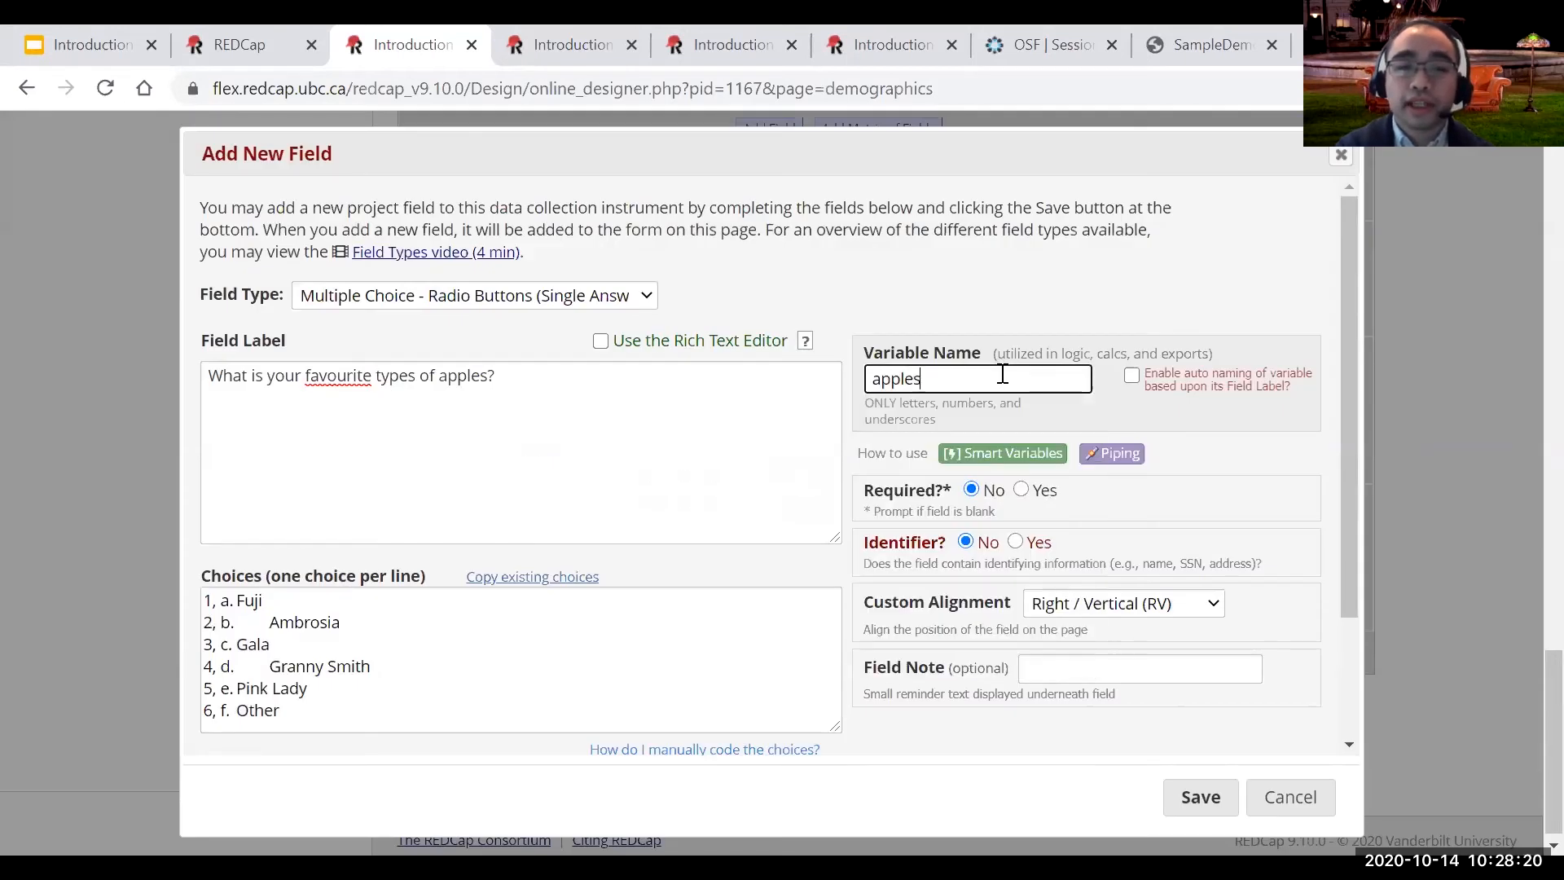
{"action": "type", "text": "_options"}
{"action": "left_click", "coordinate": [1199, 794]}
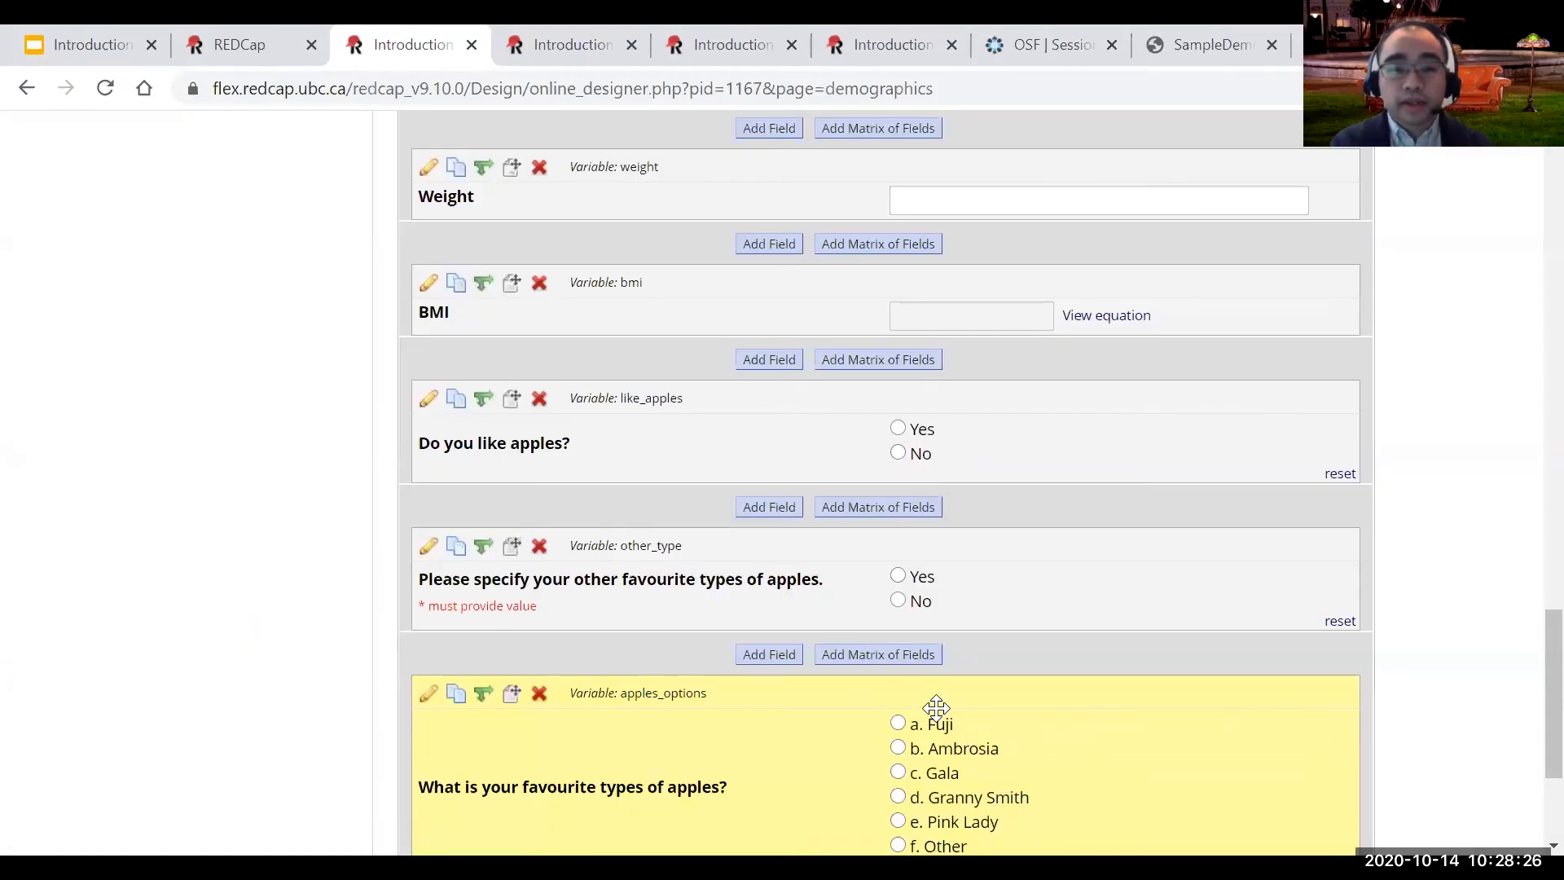
Set branching logic on apples_options with the Drag-N-Drop Logic Builder so it shows only if like_apples = Yes (1), and save it.
{"action": "scroll", "coordinate": [937, 708], "scroll_direction": "down", "scroll_amount": 3}
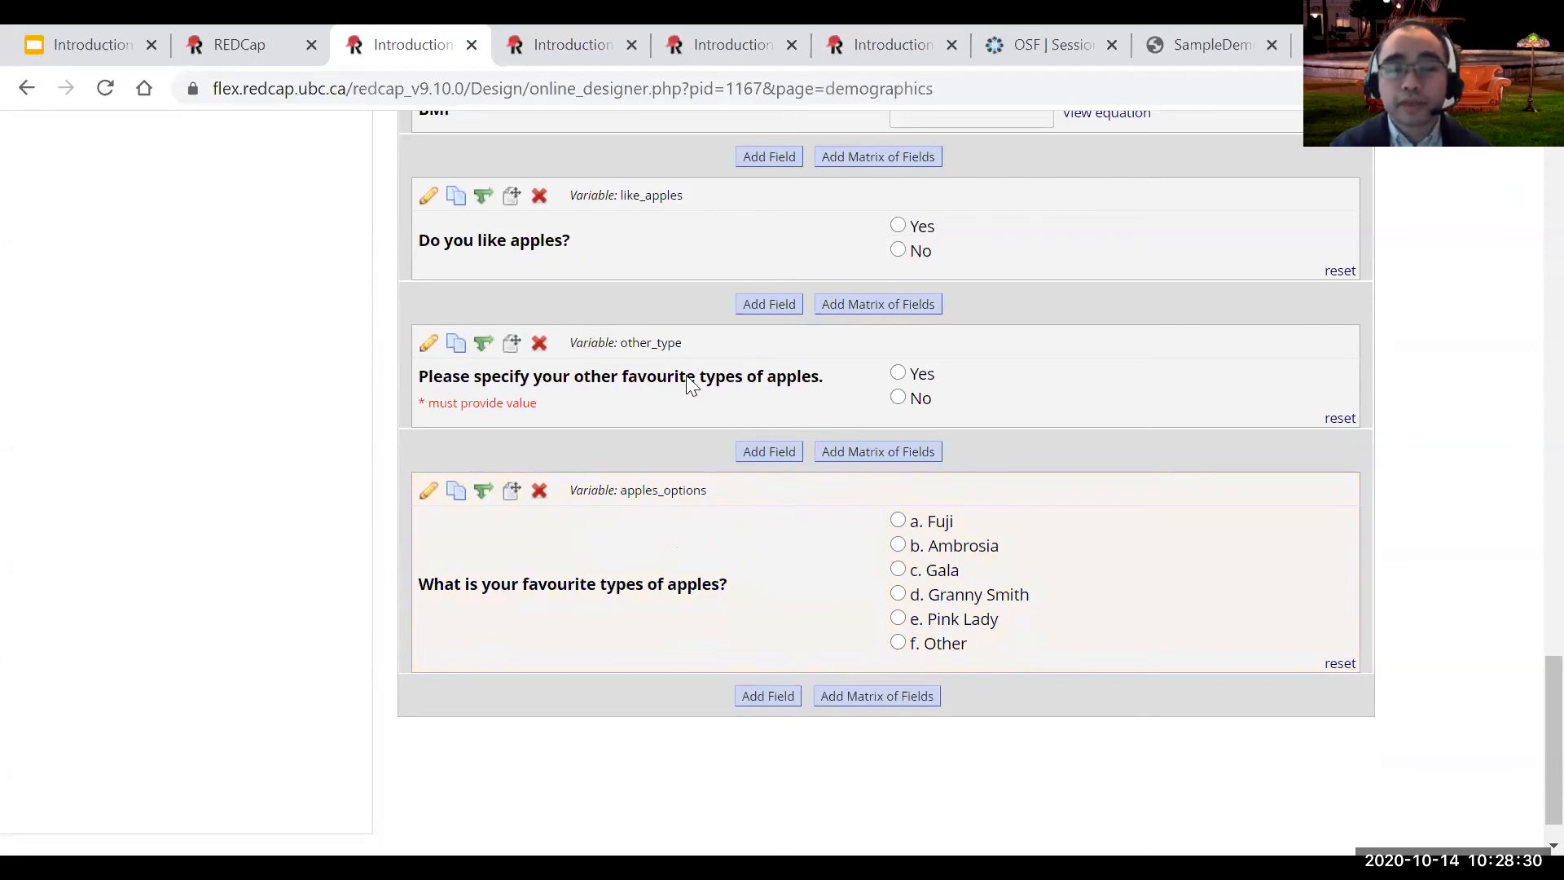
{"action": "left_click", "coordinate": [484, 491]}
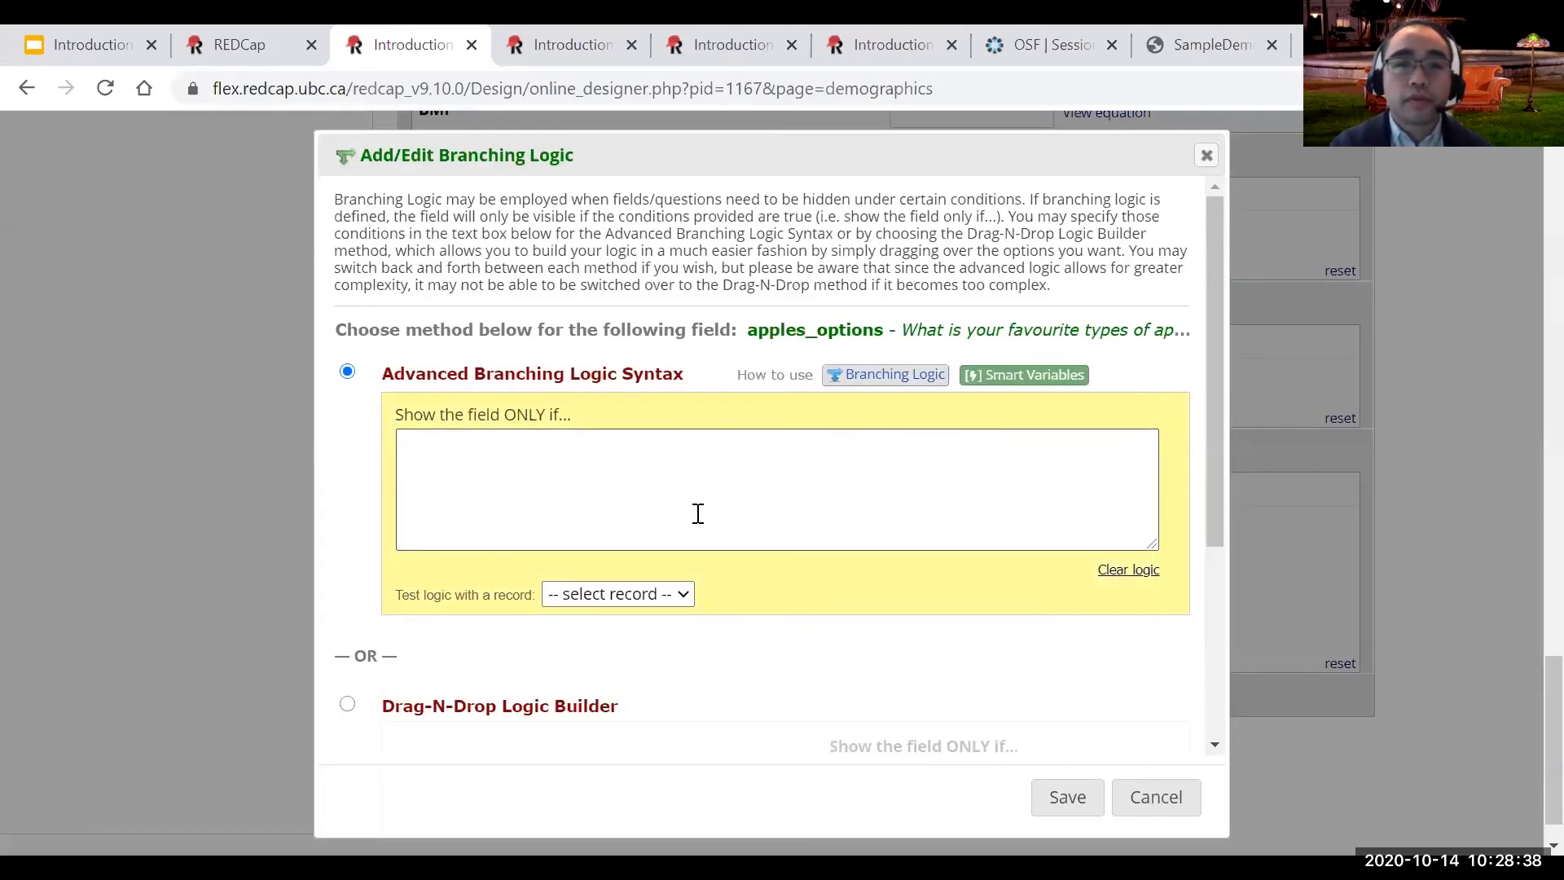
{"action": "scroll", "coordinate": [698, 514], "scroll_direction": "down", "scroll_amount": 4}
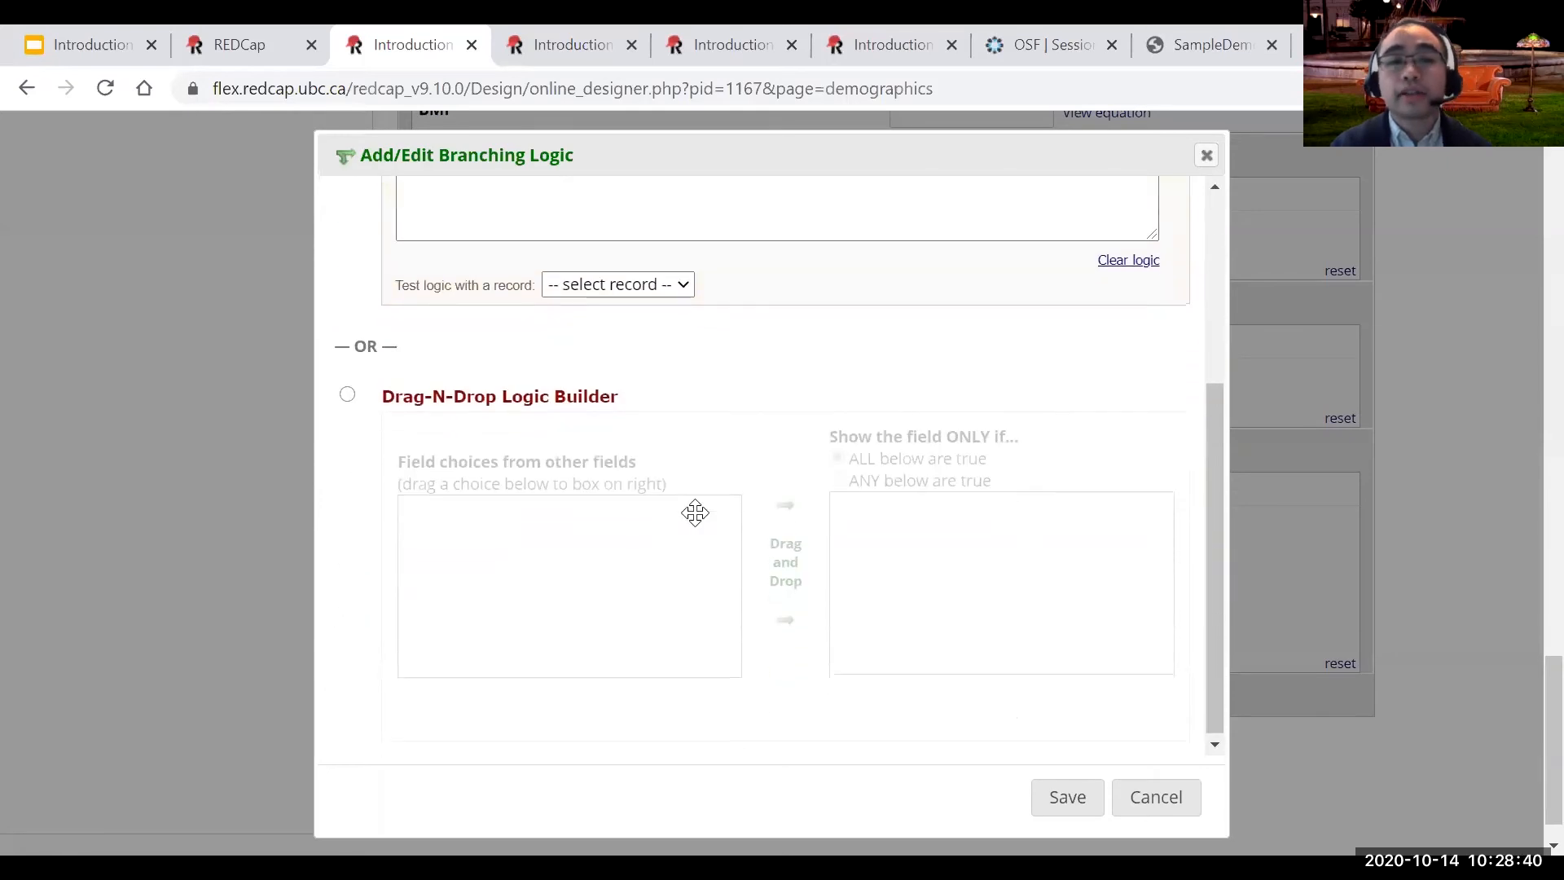
{"action": "left_click", "coordinate": [348, 396]}
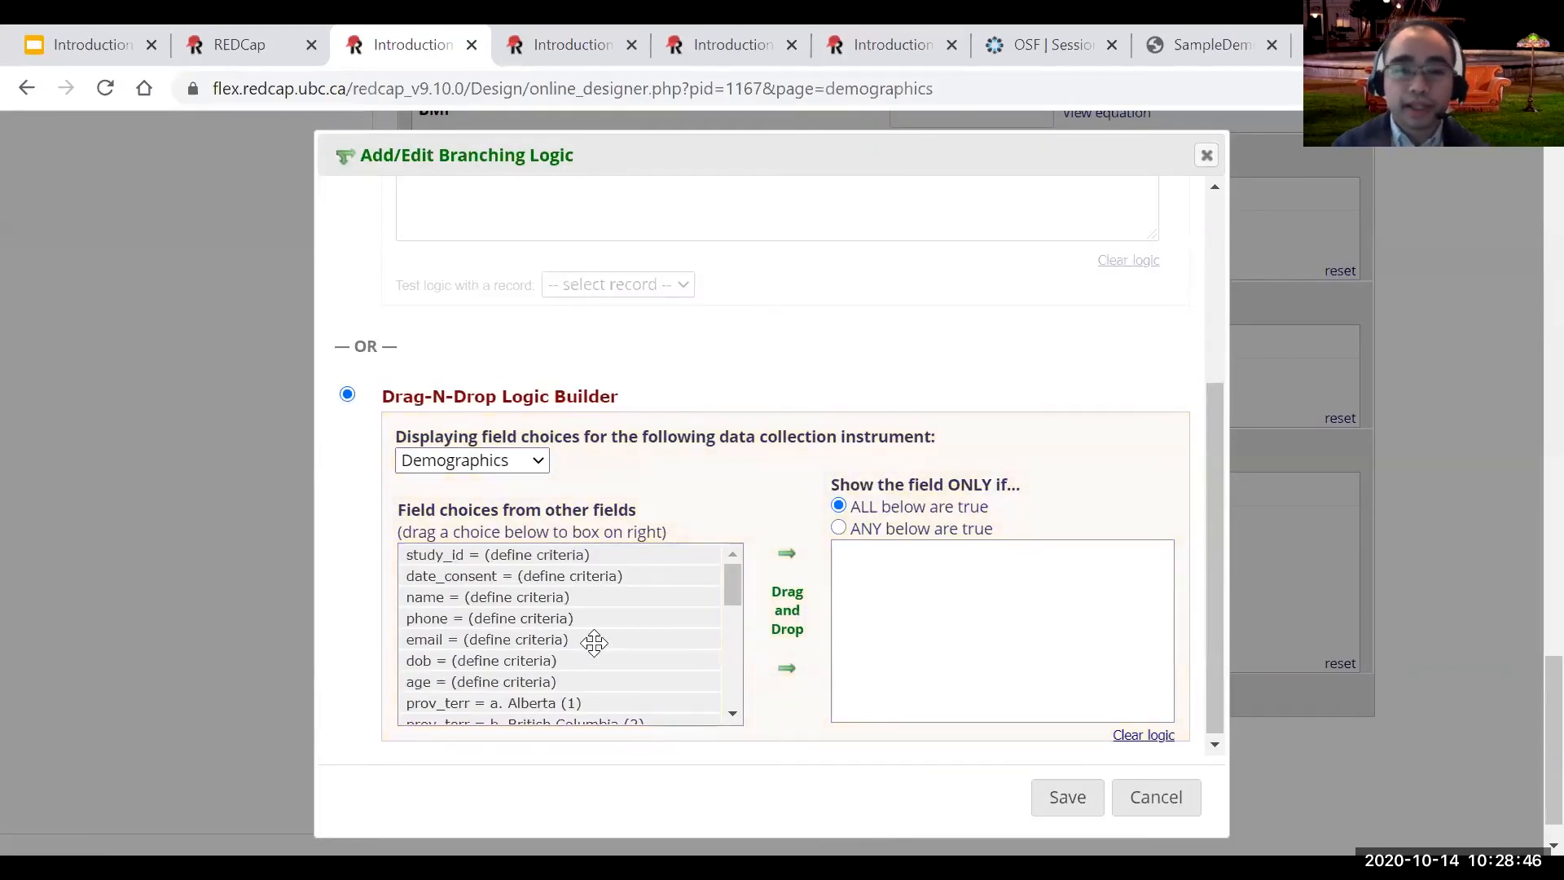
{"action": "scroll", "coordinate": [594, 643], "scroll_direction": "down", "scroll_amount": 1}
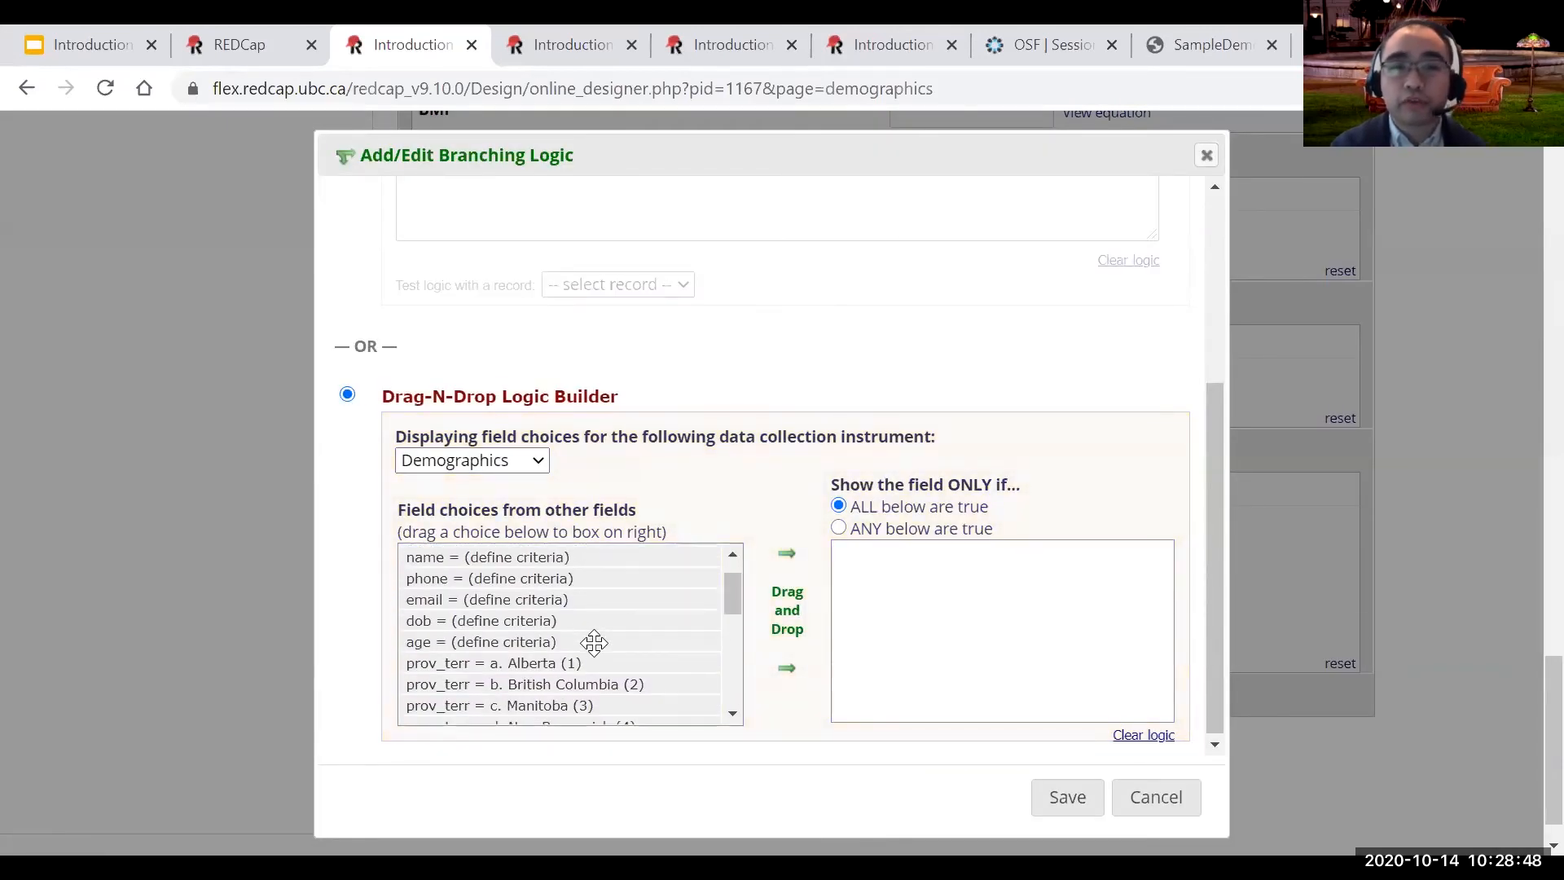
{"action": "scroll", "coordinate": [595, 643], "scroll_direction": "down", "scroll_amount": 9}
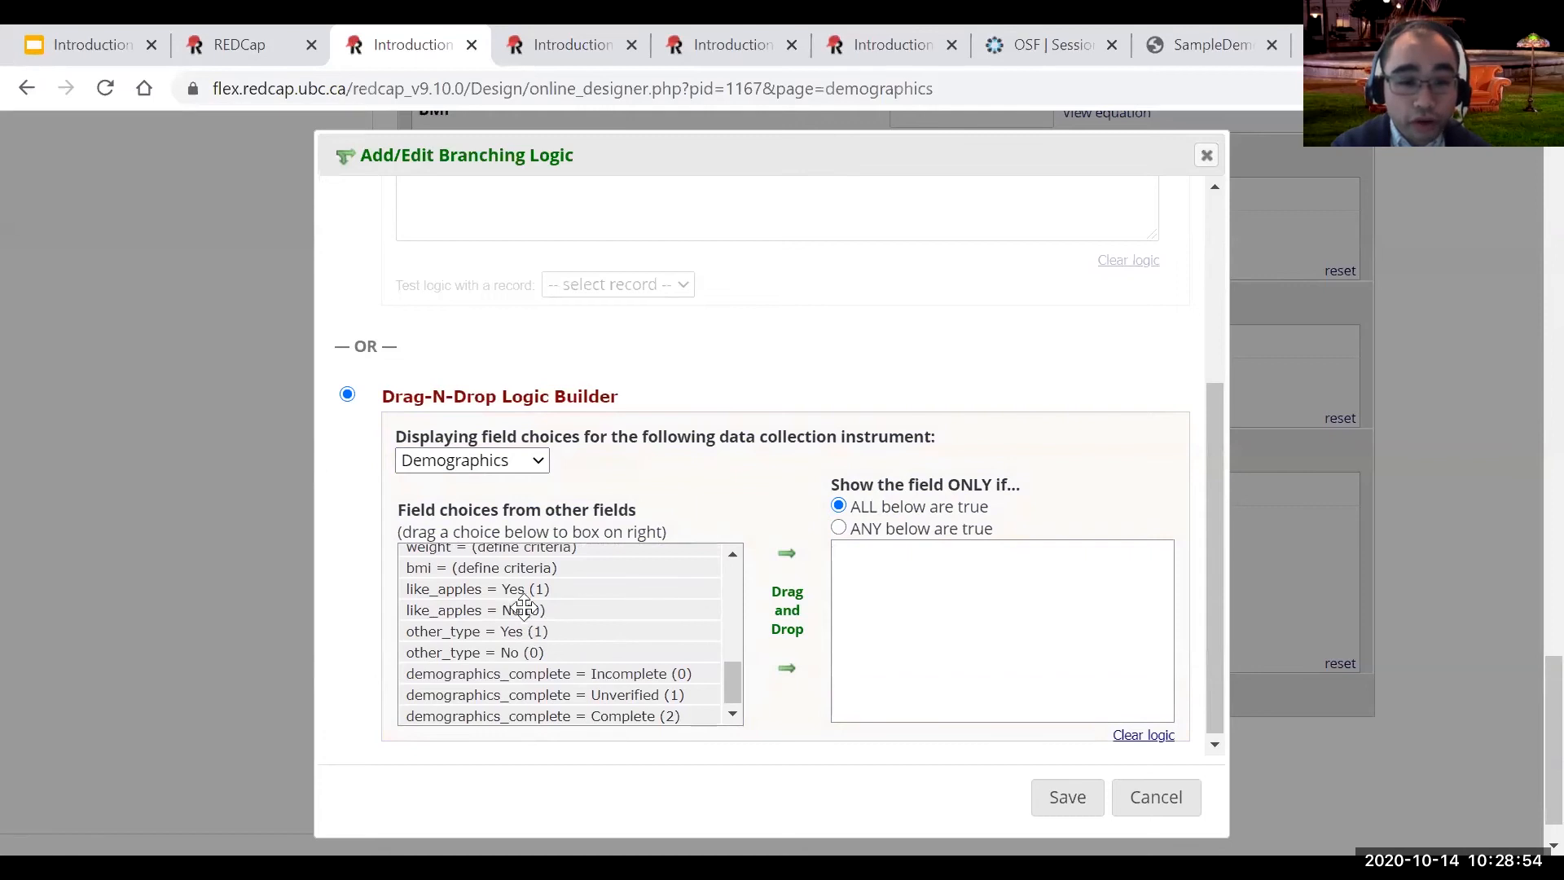
{"action": "left_click_drag", "start_coordinate": [505, 587], "coordinate": [1033, 583]}
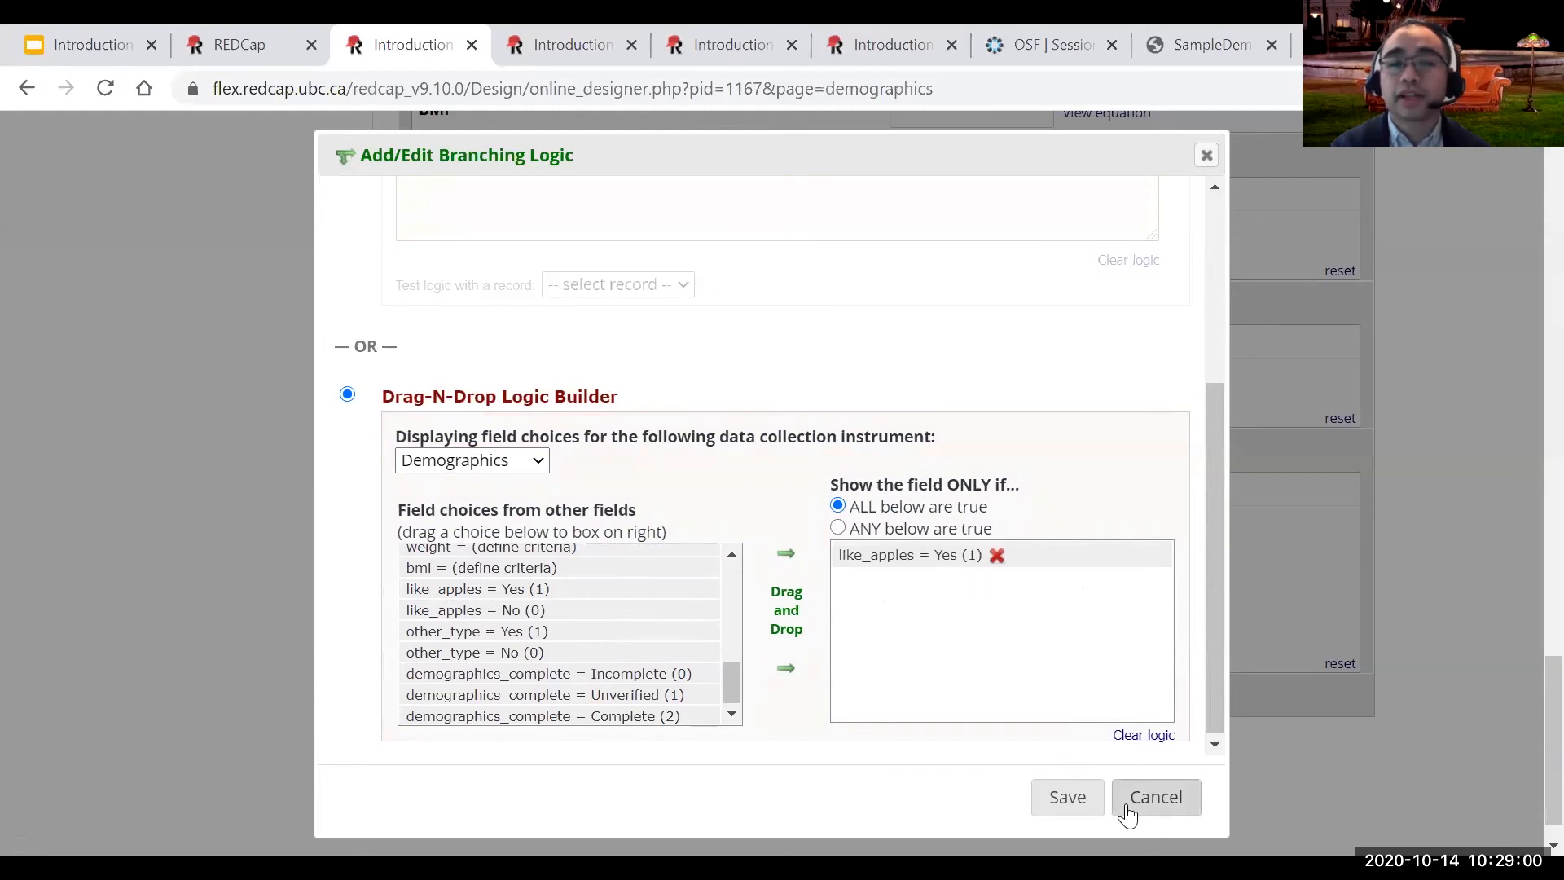
{"action": "left_click", "coordinate": [1066, 799]}
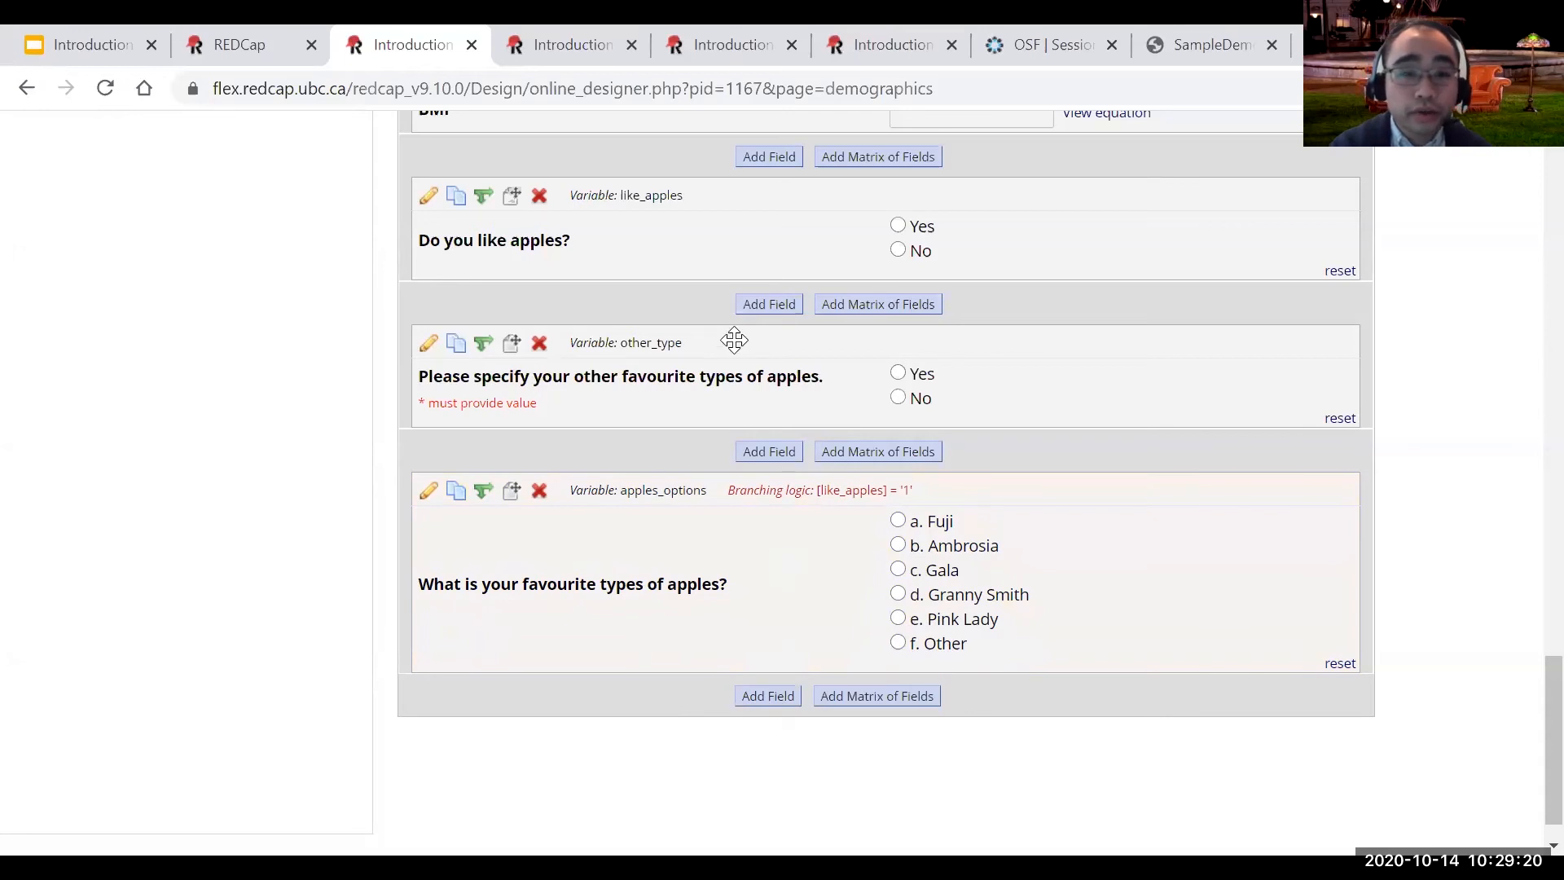
Add a Text Box field below apples_options, labelled "specify your other favourite apple type?" with the variable name "other_apple", and save it.
{"action": "scroll", "coordinate": [751, 710], "scroll_direction": "down", "scroll_amount": 1}
{"action": "scroll", "coordinate": [751, 710], "scroll_direction": "up", "scroll_amount": 3}
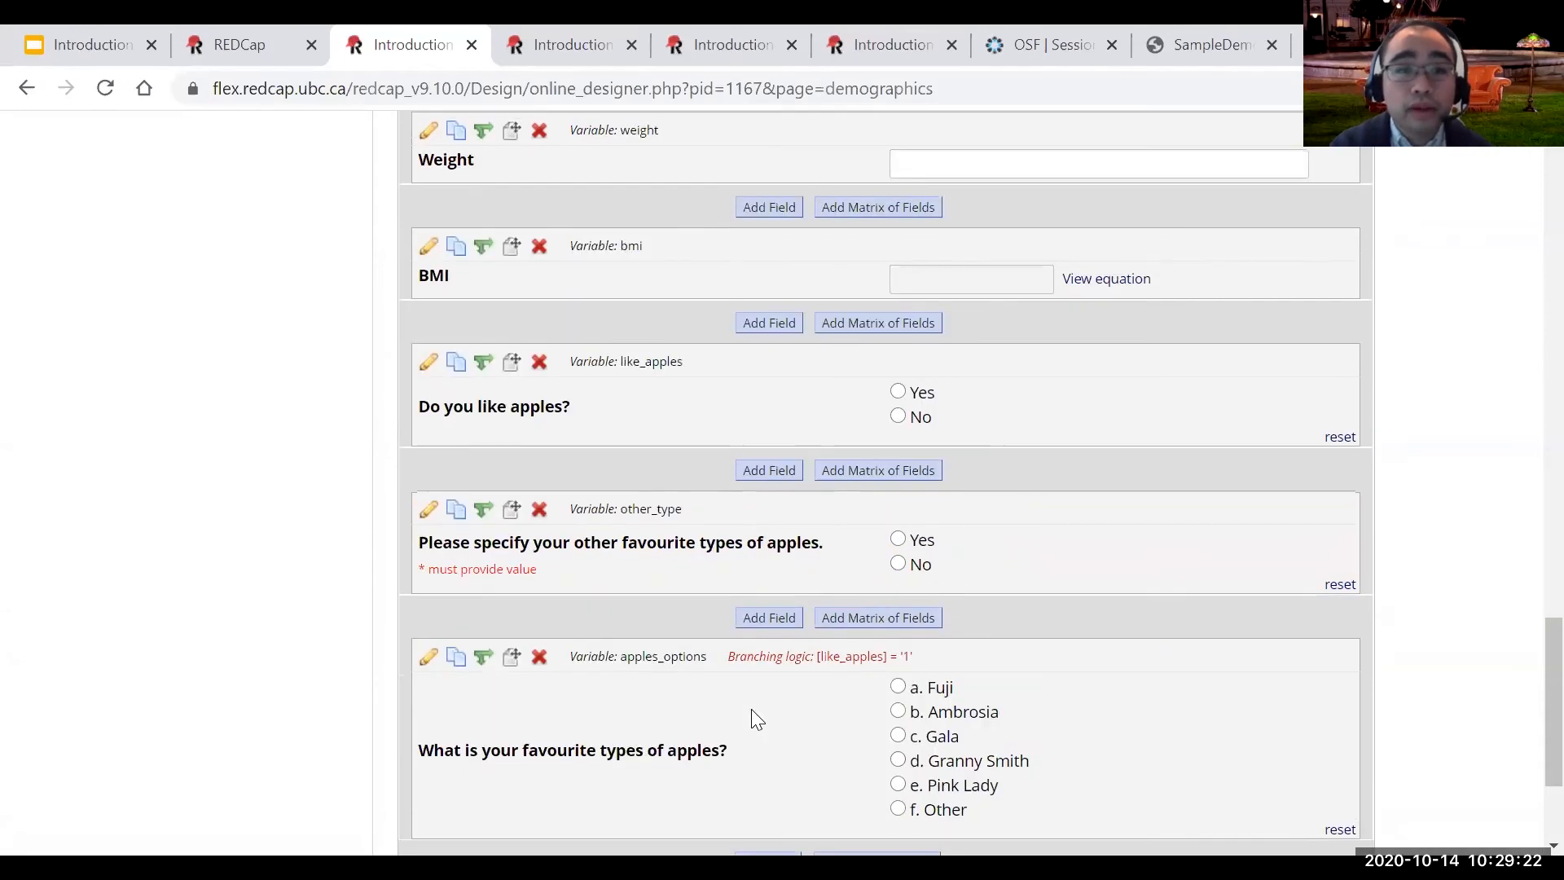
{"action": "scroll", "coordinate": [751, 709], "scroll_direction": "down", "scroll_amount": 2}
{"action": "left_click", "coordinate": [751, 709]}
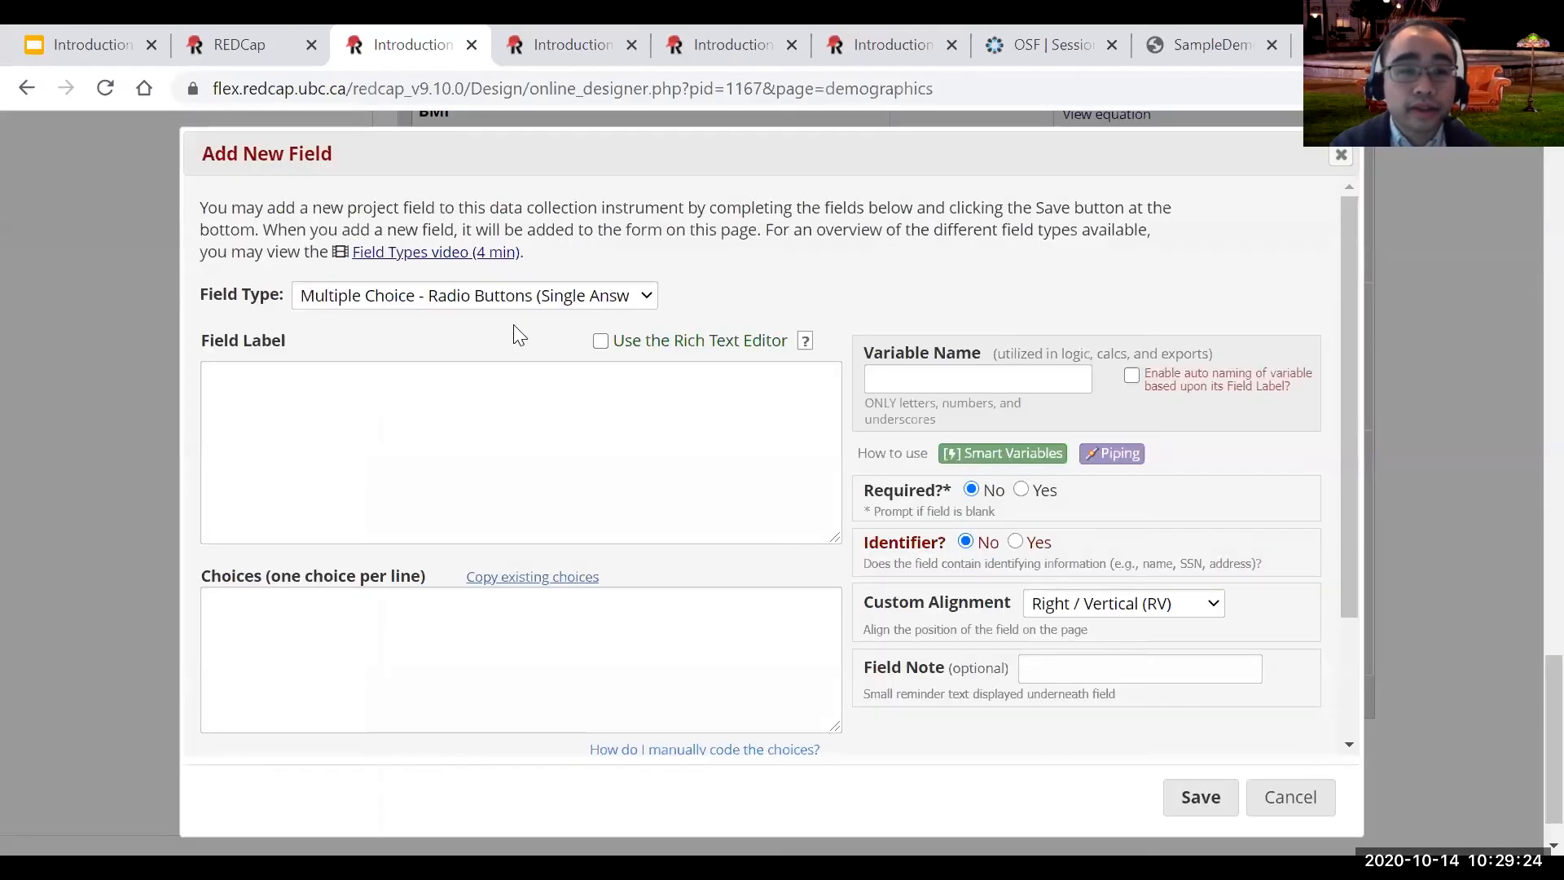
{"action": "left_click", "coordinate": [518, 295]}
{"action": "left_click", "coordinate": [498, 342]}
{"action": "left_click", "coordinate": [464, 422]}
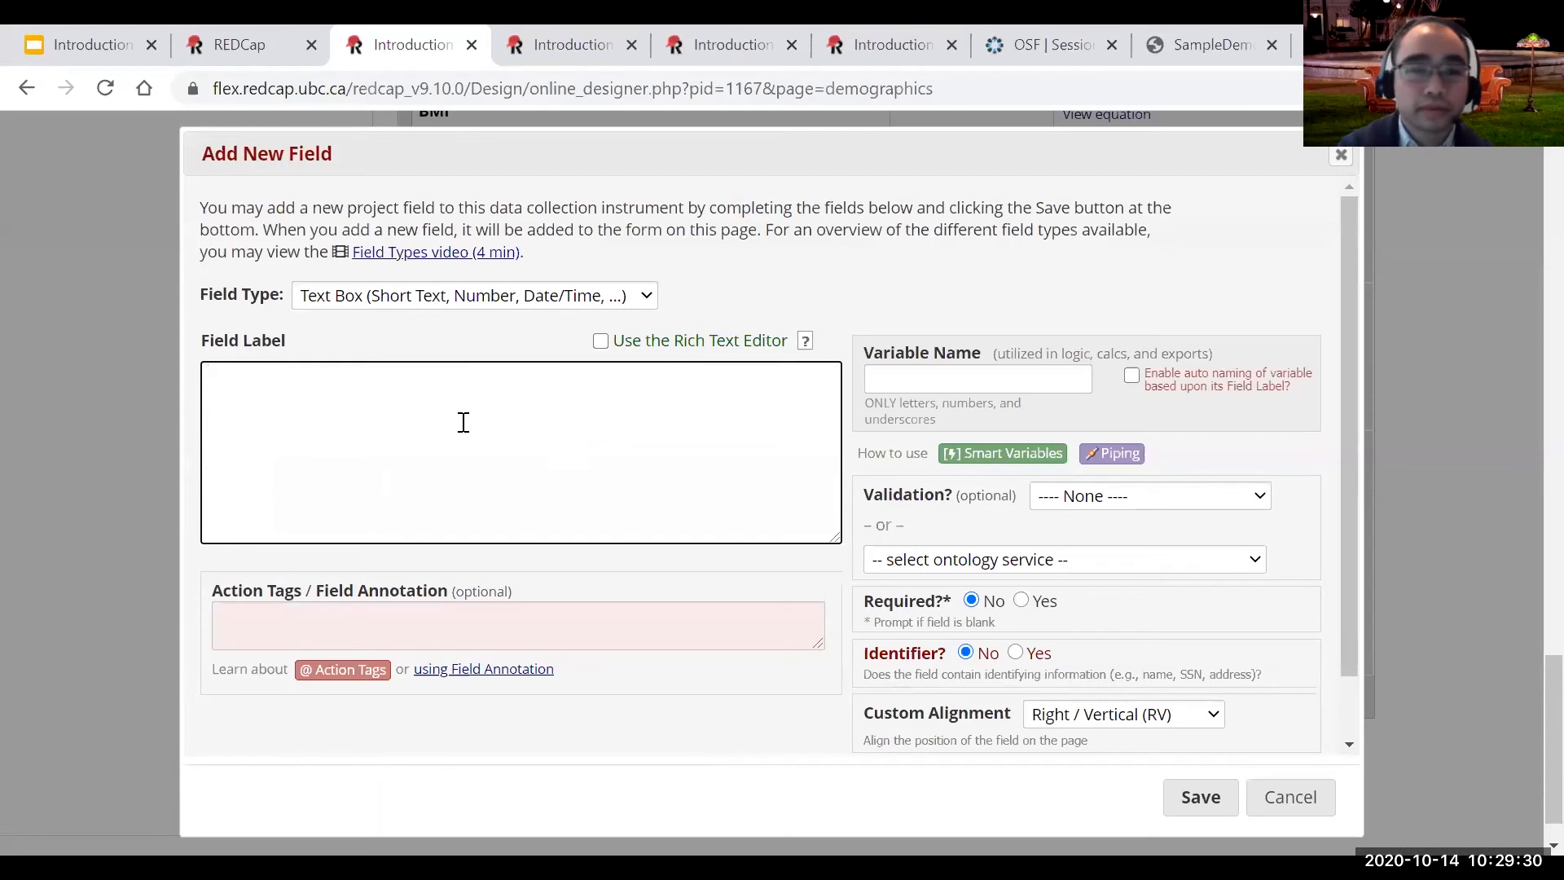
{"action": "type", "text": "specify your other favourite apple type?"}
{"action": "left_click", "coordinate": [891, 382]}
{"action": "type", "text": "other_apple"}
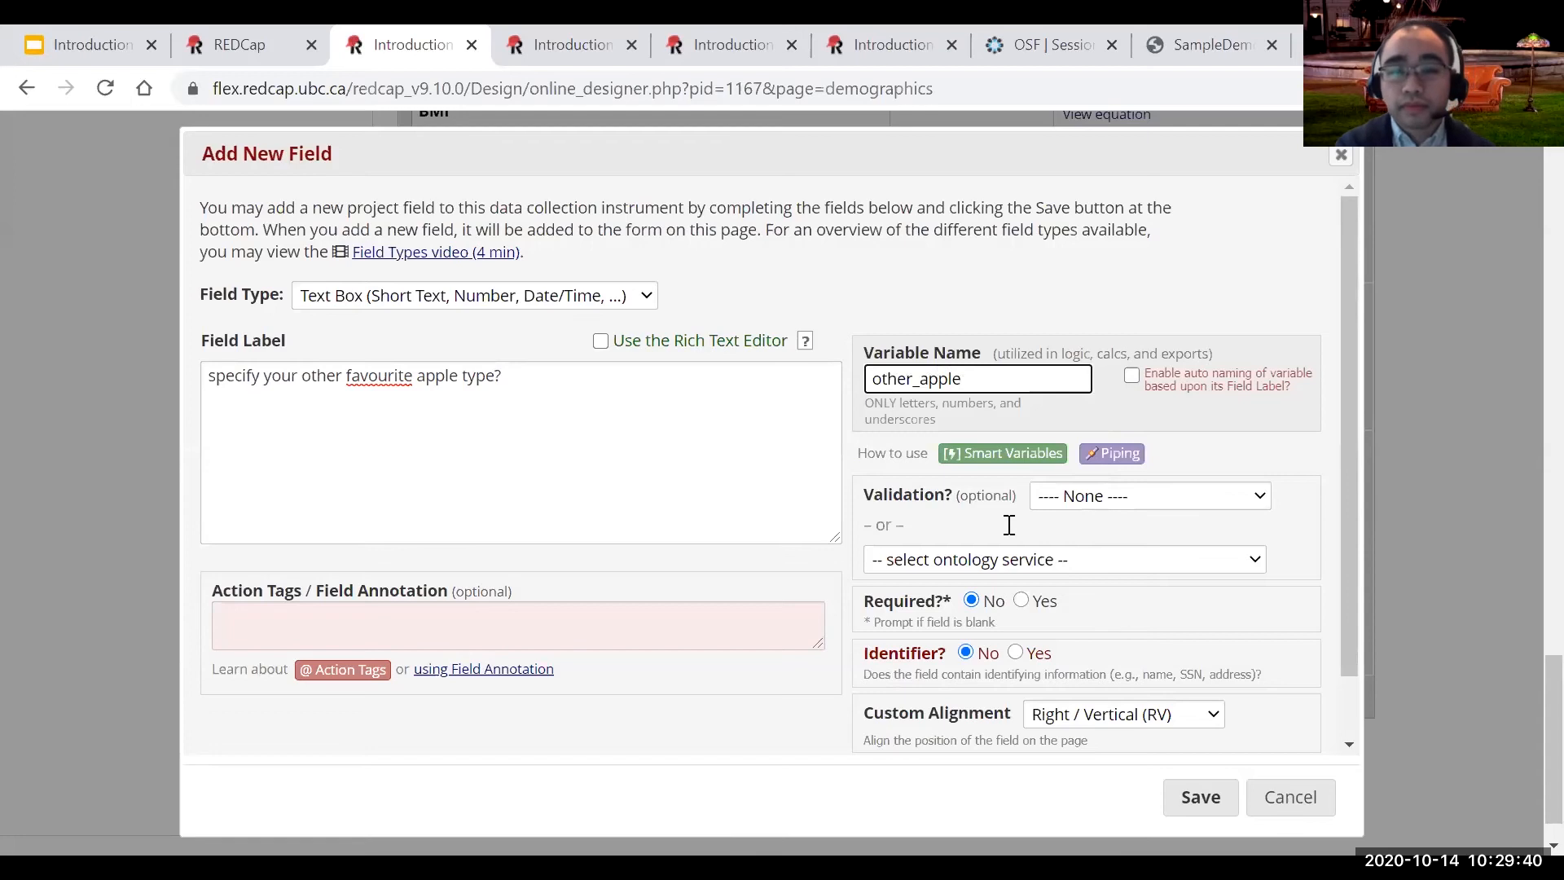
{"action": "left_click", "coordinate": [1200, 797]}
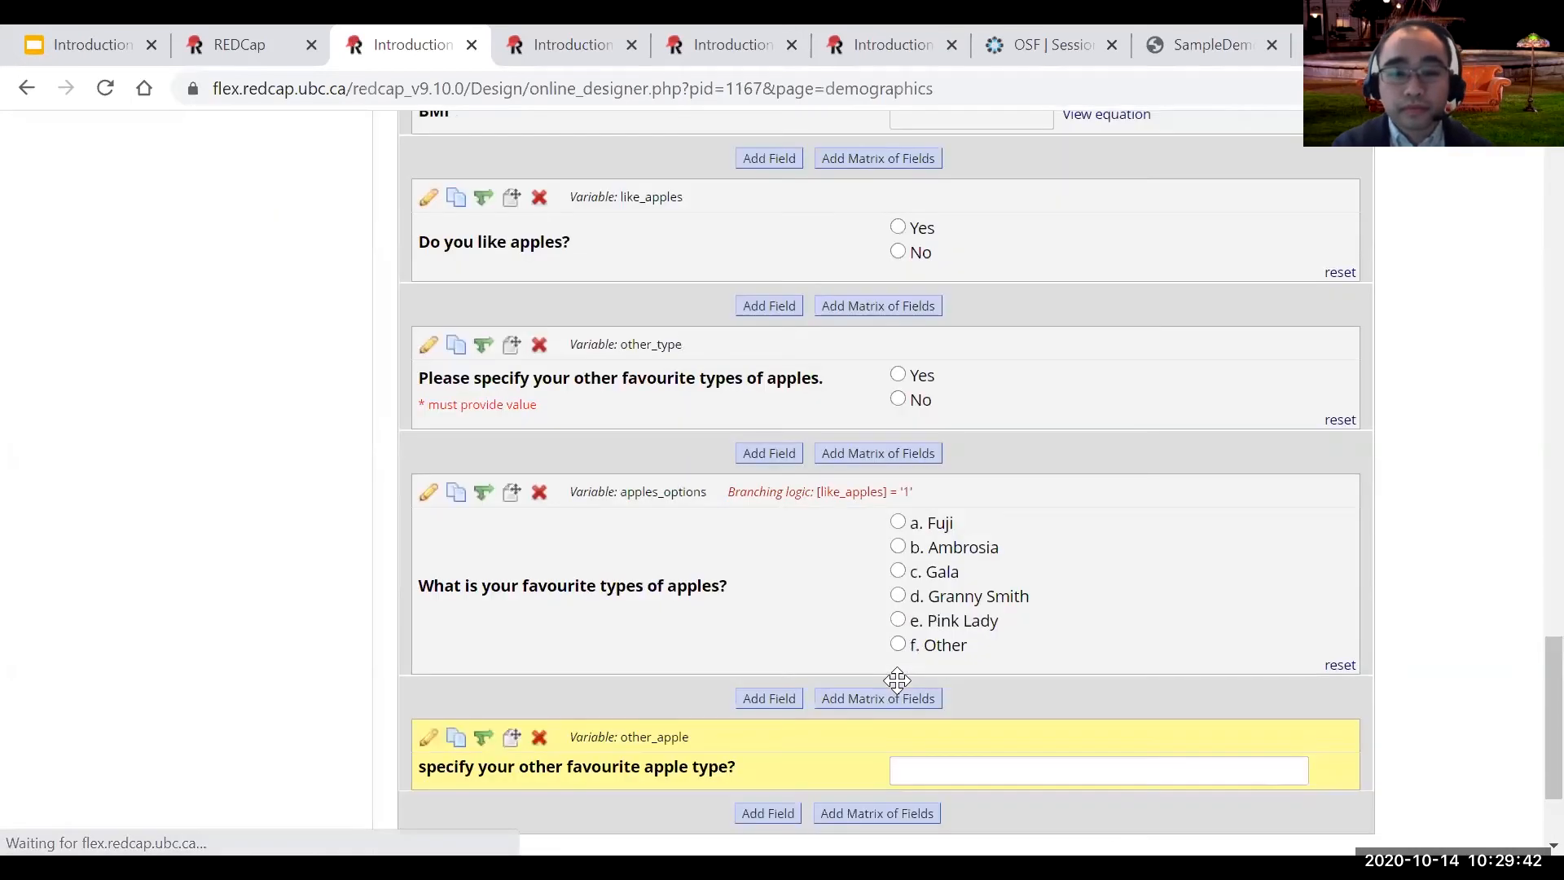
Set branching logic on other_apple with the Drag-N-Drop Logic Builder so it shows only if [apples_options] = '6', and save it.
{"action": "scroll", "coordinate": [896, 680], "scroll_direction": "down", "scroll_amount": 2}
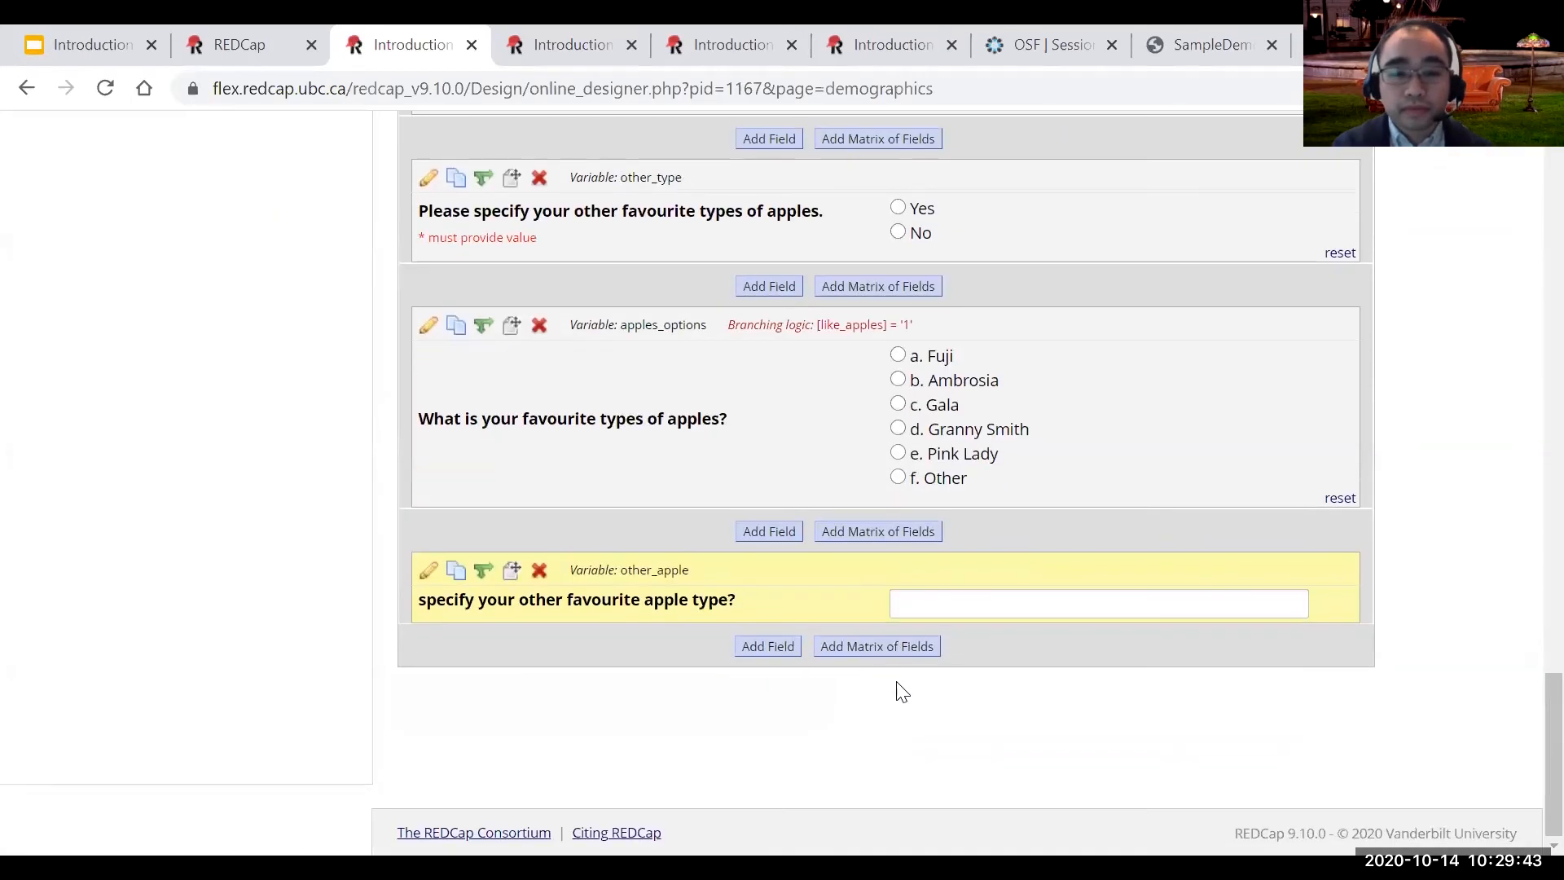
{"action": "left_click", "coordinate": [482, 571]}
{"action": "scroll", "coordinate": [507, 684], "scroll_direction": "down", "scroll_amount": 1}
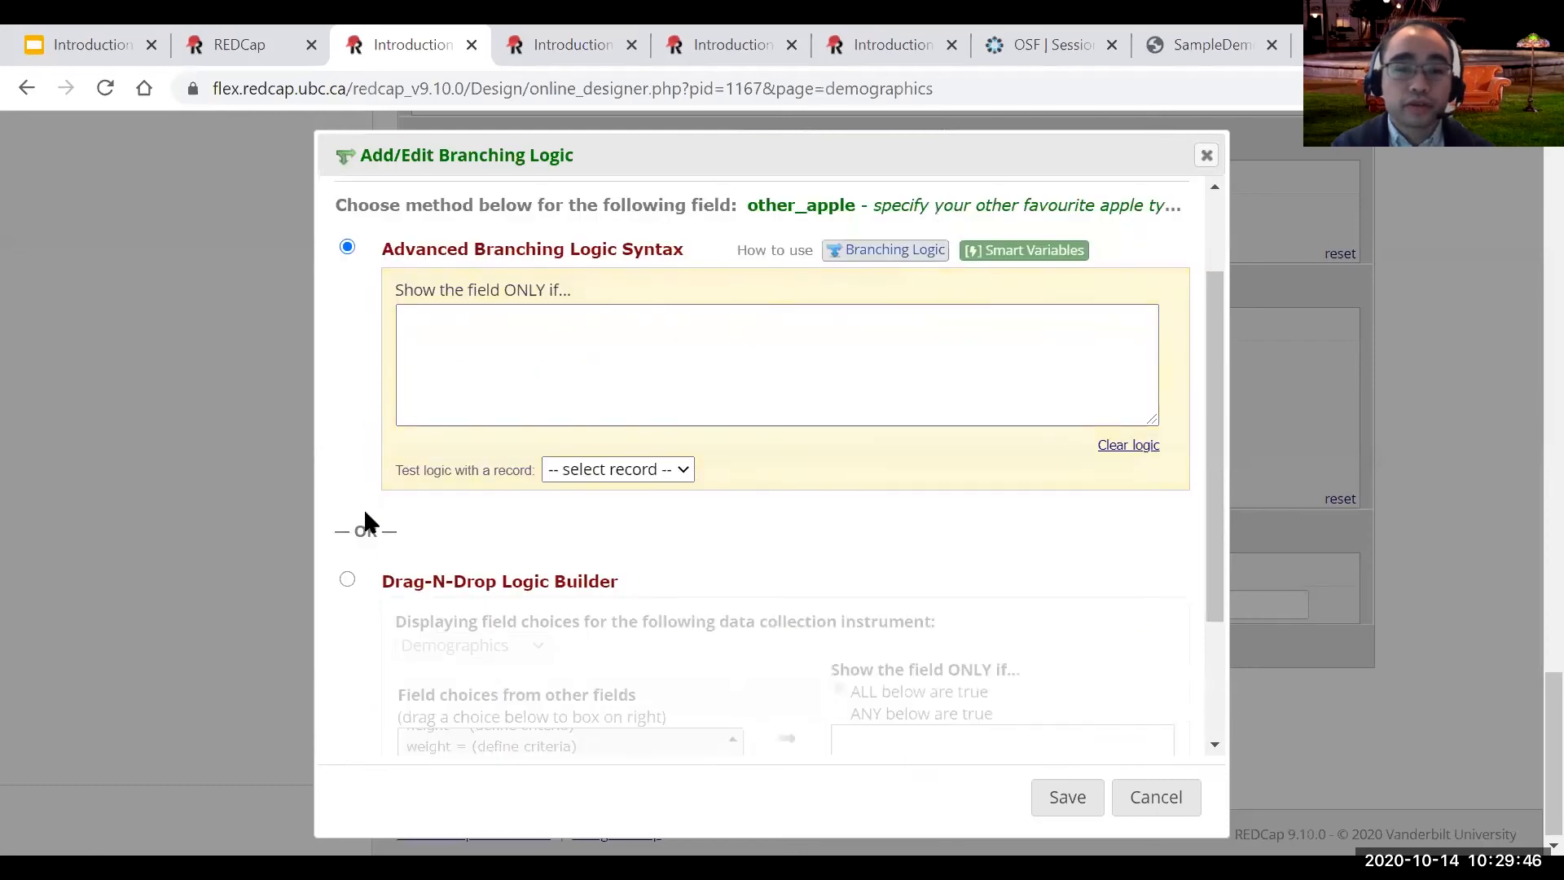
{"action": "left_click", "coordinate": [347, 579]}
{"action": "scroll", "coordinate": [492, 667], "scroll_direction": "down", "scroll_amount": 2}
{"action": "scroll", "coordinate": [492, 666], "scroll_direction": "down", "scroll_amount": 10}
{"action": "left_click_drag", "start_coordinate": [530, 656], "coordinate": [1007, 629]}
{"action": "left_click", "coordinate": [1067, 794]}
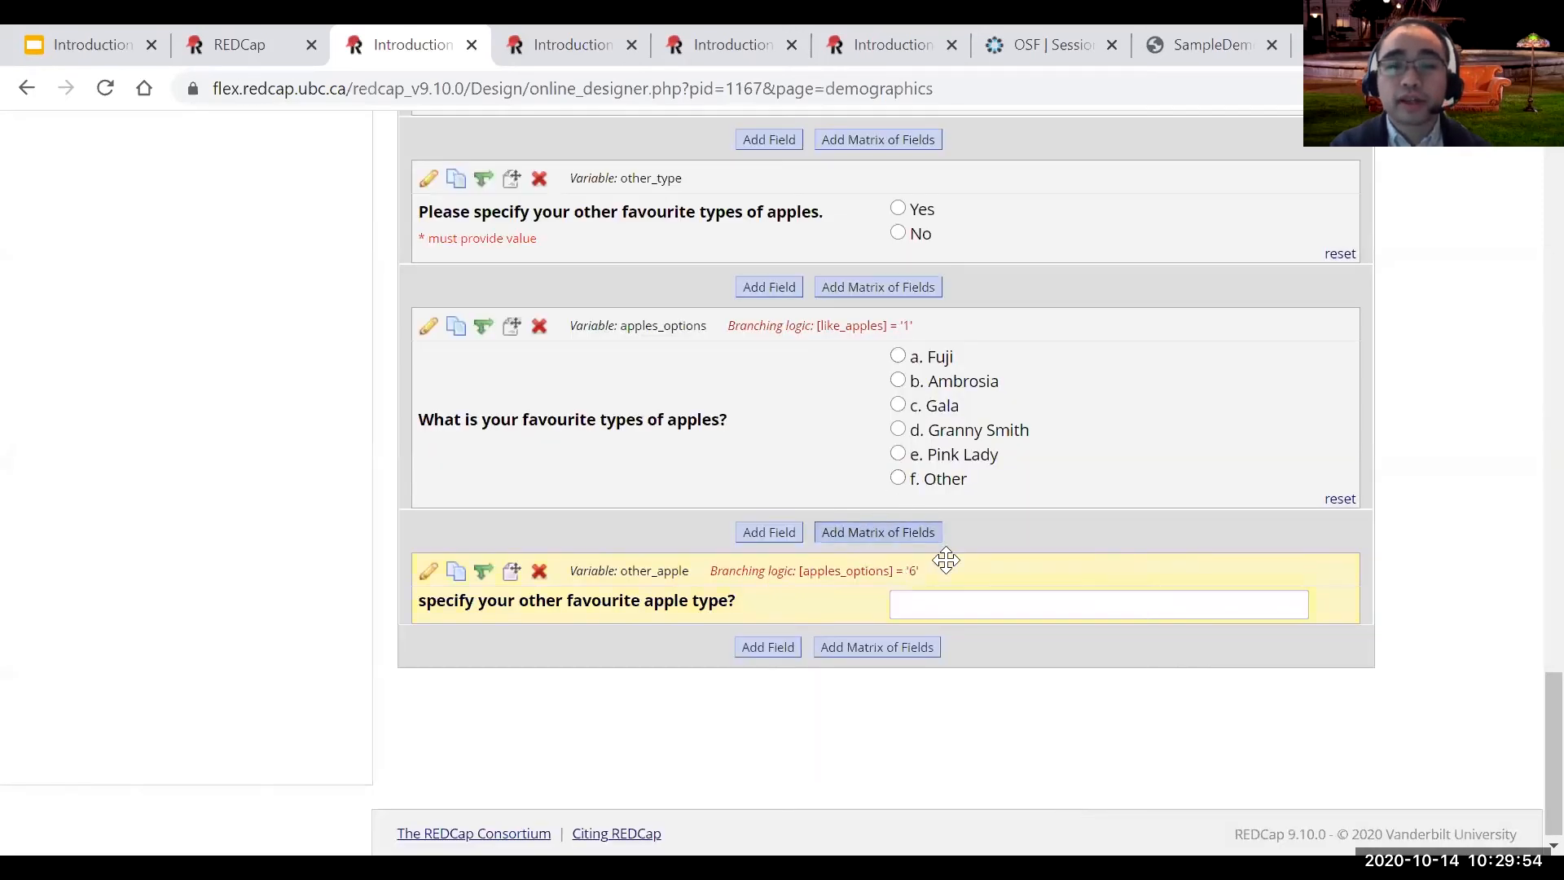
Change the field type of "What is your favourite types of apples?" to Checkboxes (Multiple Answers) and save it.
{"action": "left_click", "coordinate": [427, 328]}
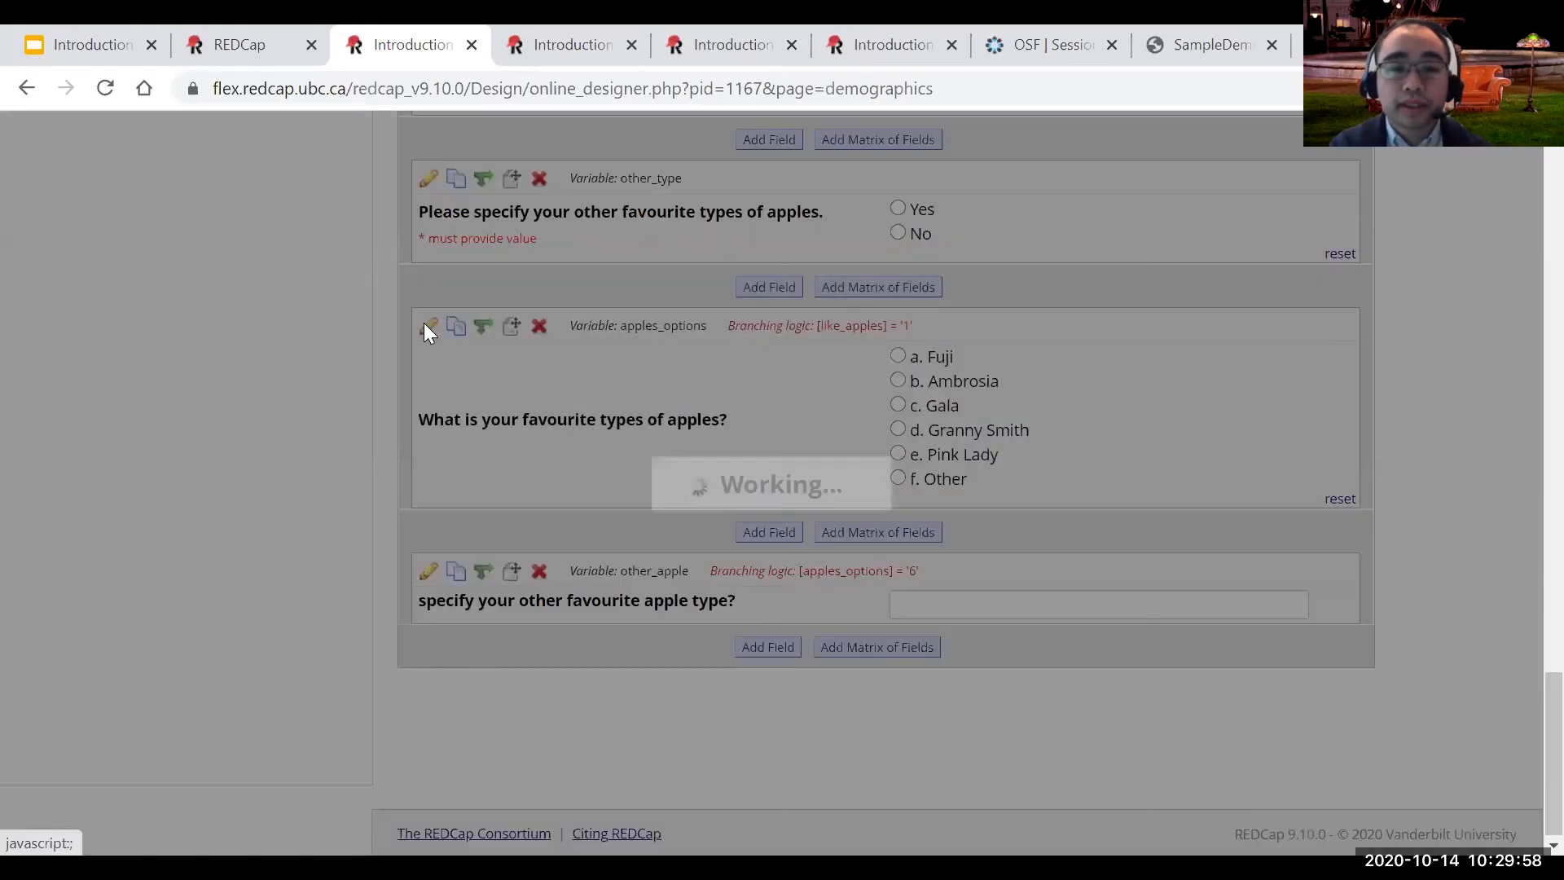
{"action": "left_click", "coordinate": [507, 309]}
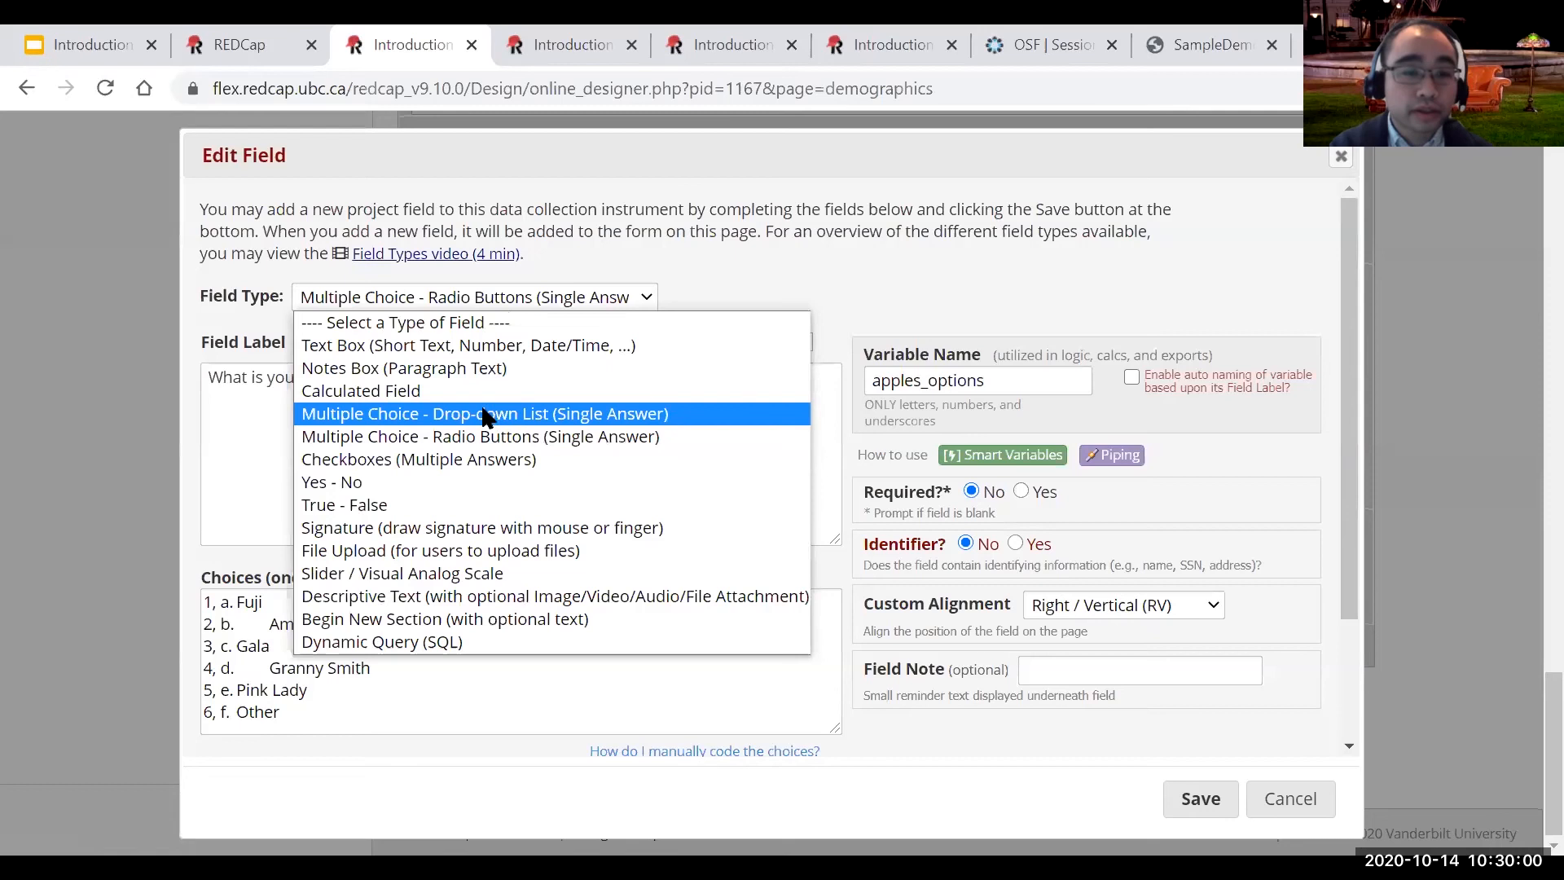
{"action": "left_click", "coordinate": [462, 456]}
{"action": "left_click", "coordinate": [1200, 798]}
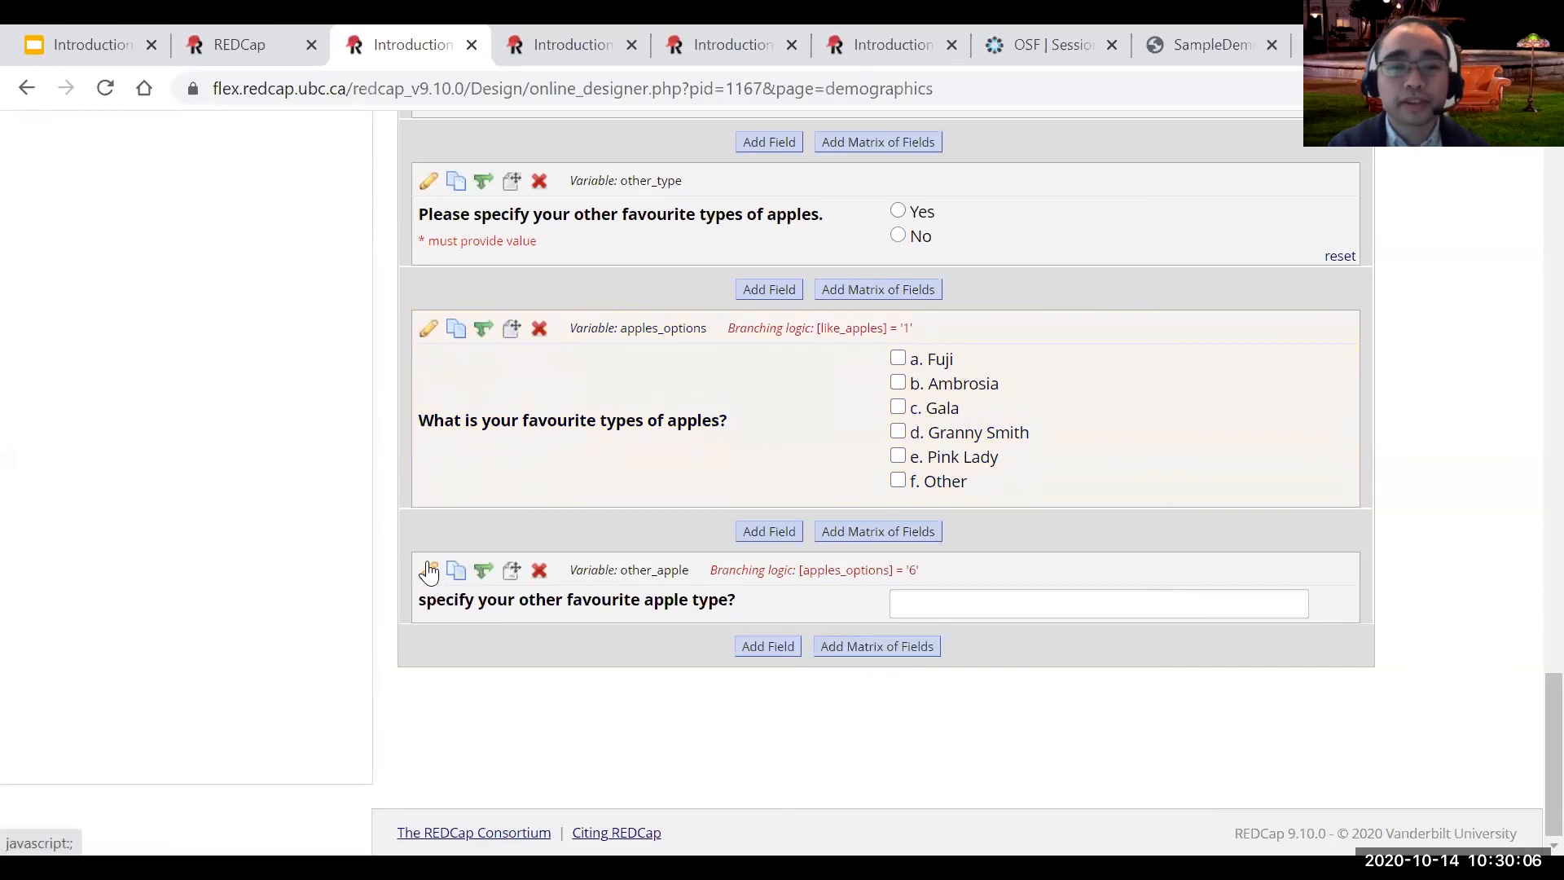
Clear the branching logic of other_apple, rebuild it with the Drag-N-Drop Logic Builder as [apples_options(6)] = '1', and save it.
{"action": "left_click", "coordinate": [482, 571]}
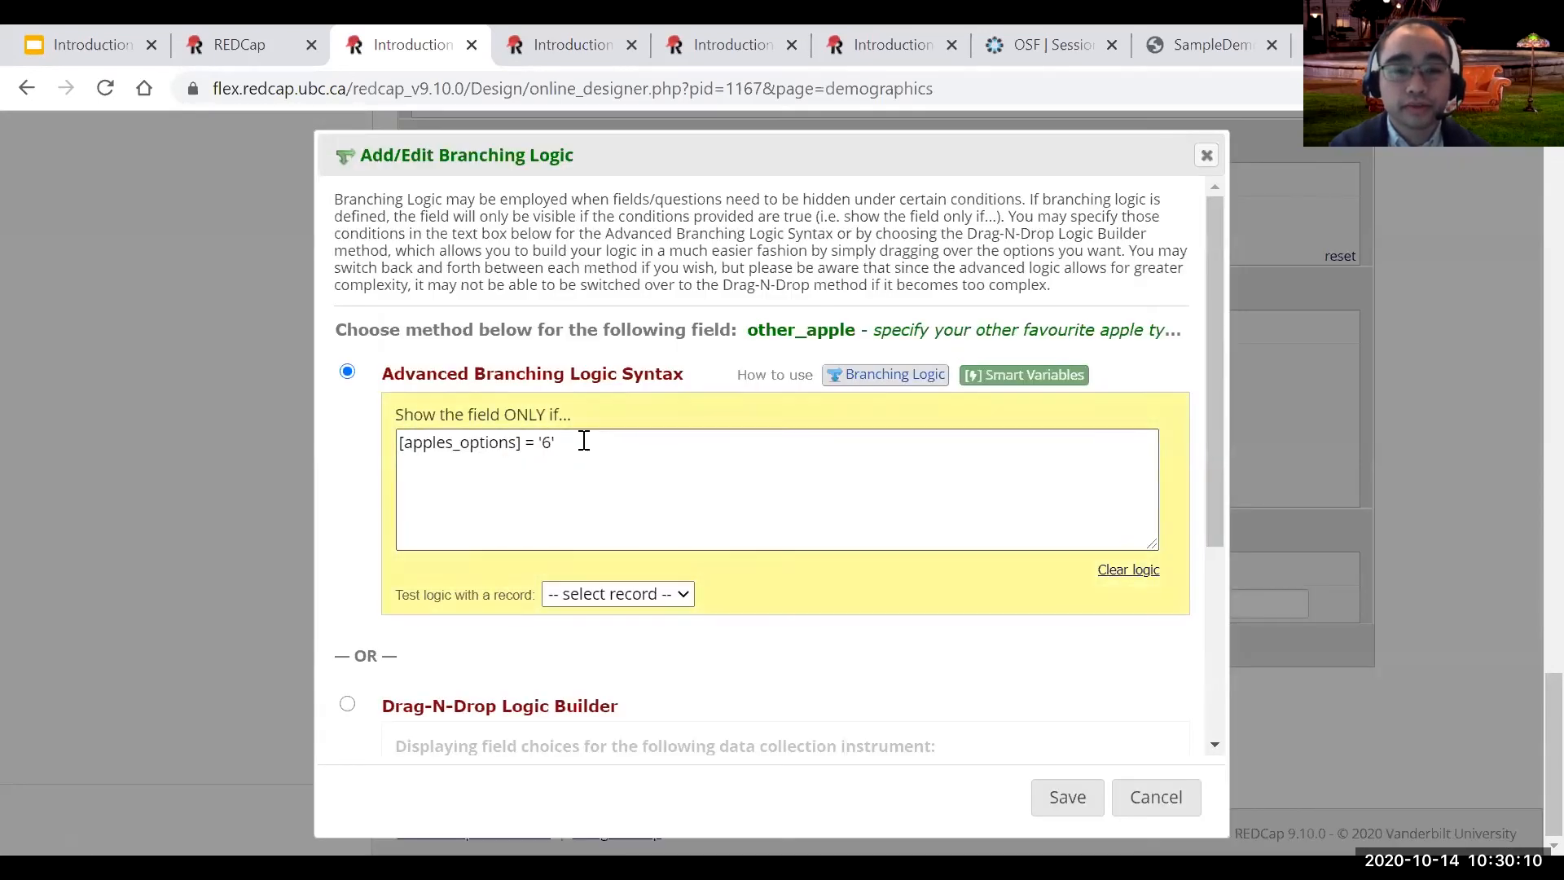
{"action": "left_click", "coordinate": [1131, 571]}
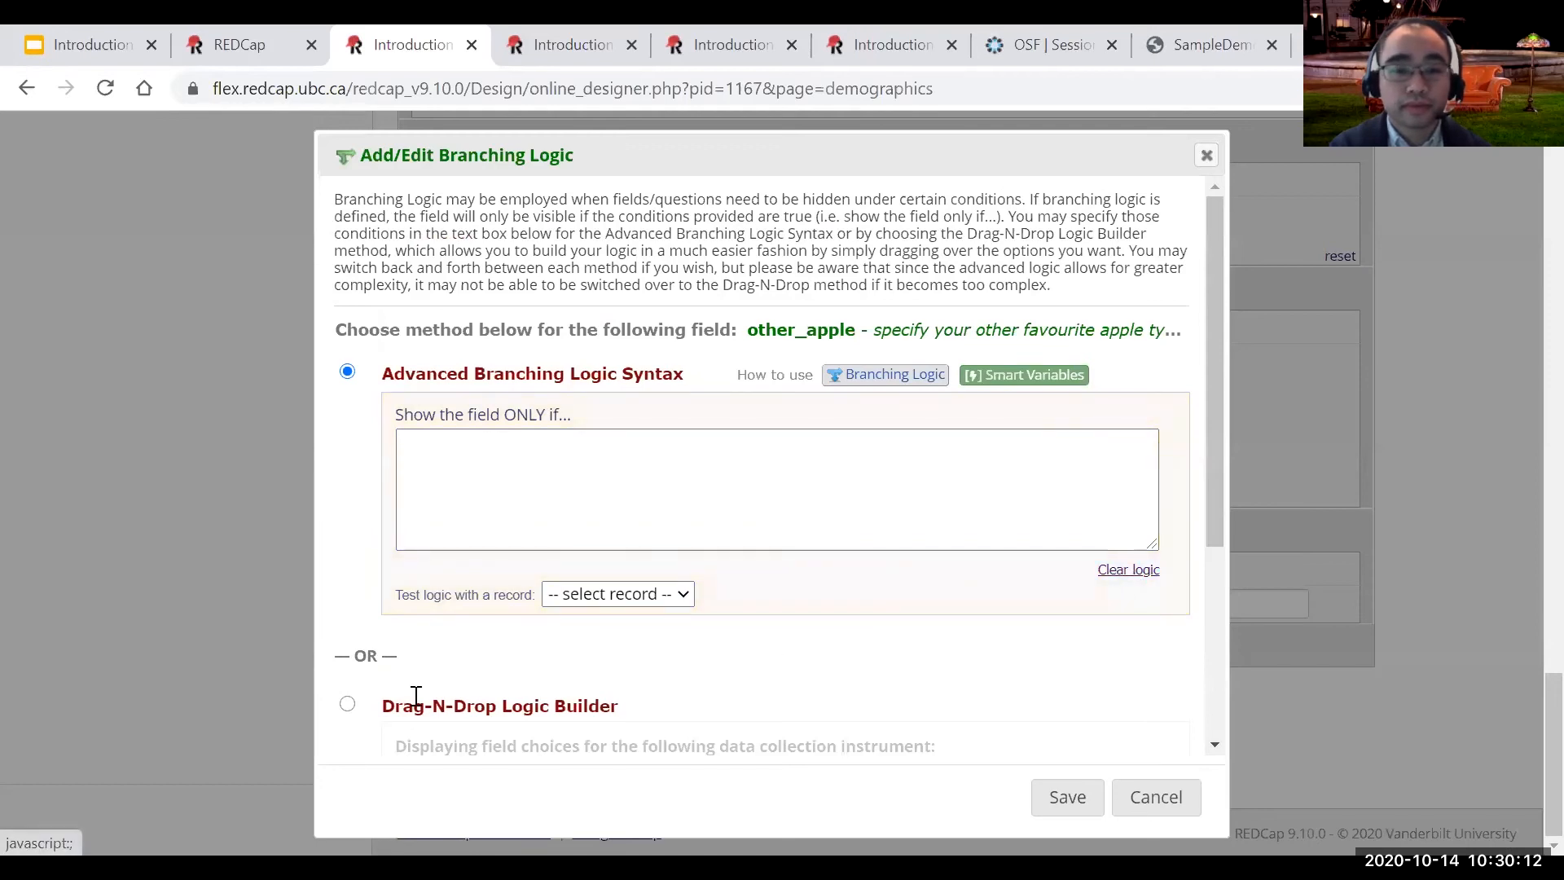
{"action": "left_click", "coordinate": [347, 703]}
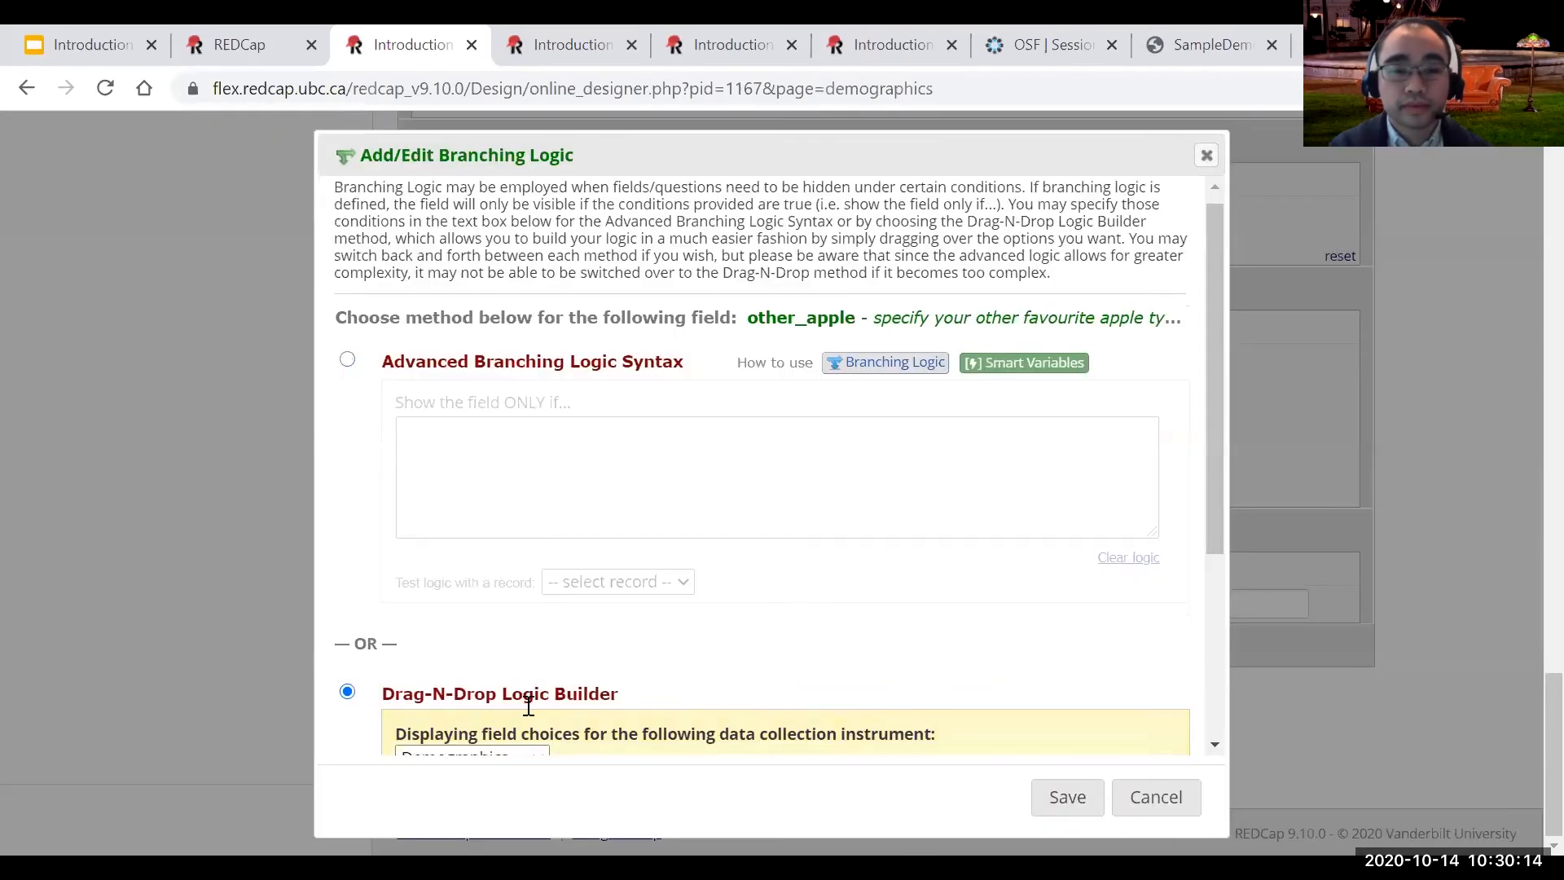
{"action": "scroll", "coordinate": [528, 705], "scroll_direction": "down", "scroll_amount": 10}
{"action": "left_click_drag", "start_coordinate": [604, 654], "coordinate": [1010, 652]}
{"action": "left_click", "coordinate": [1067, 797]}
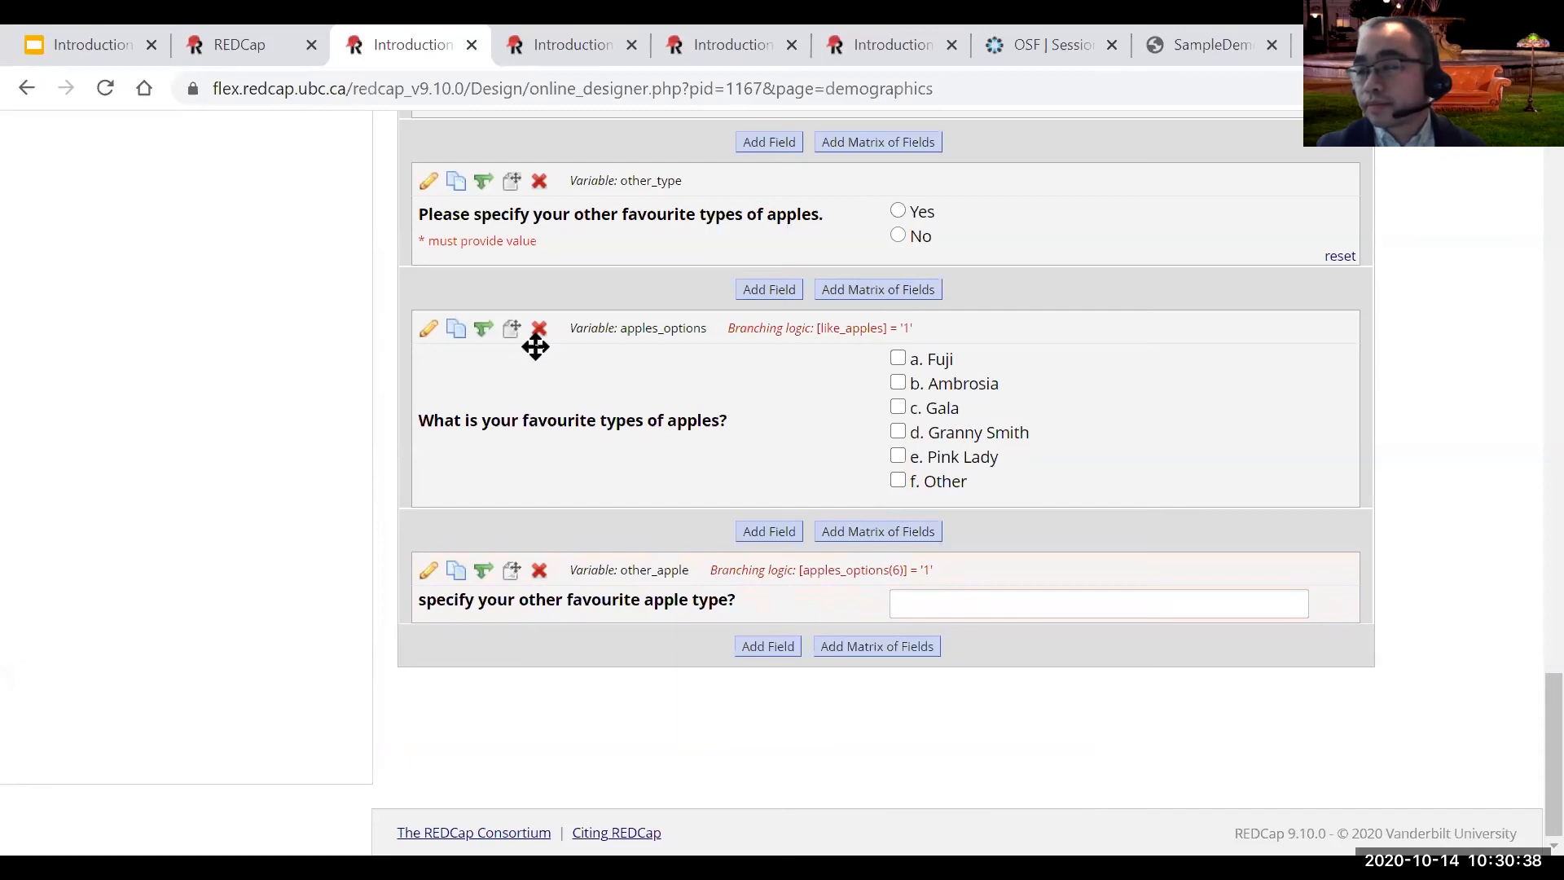
{"action": "scroll", "coordinate": [535, 347], "scroll_direction": "up", "scroll_amount": 18}
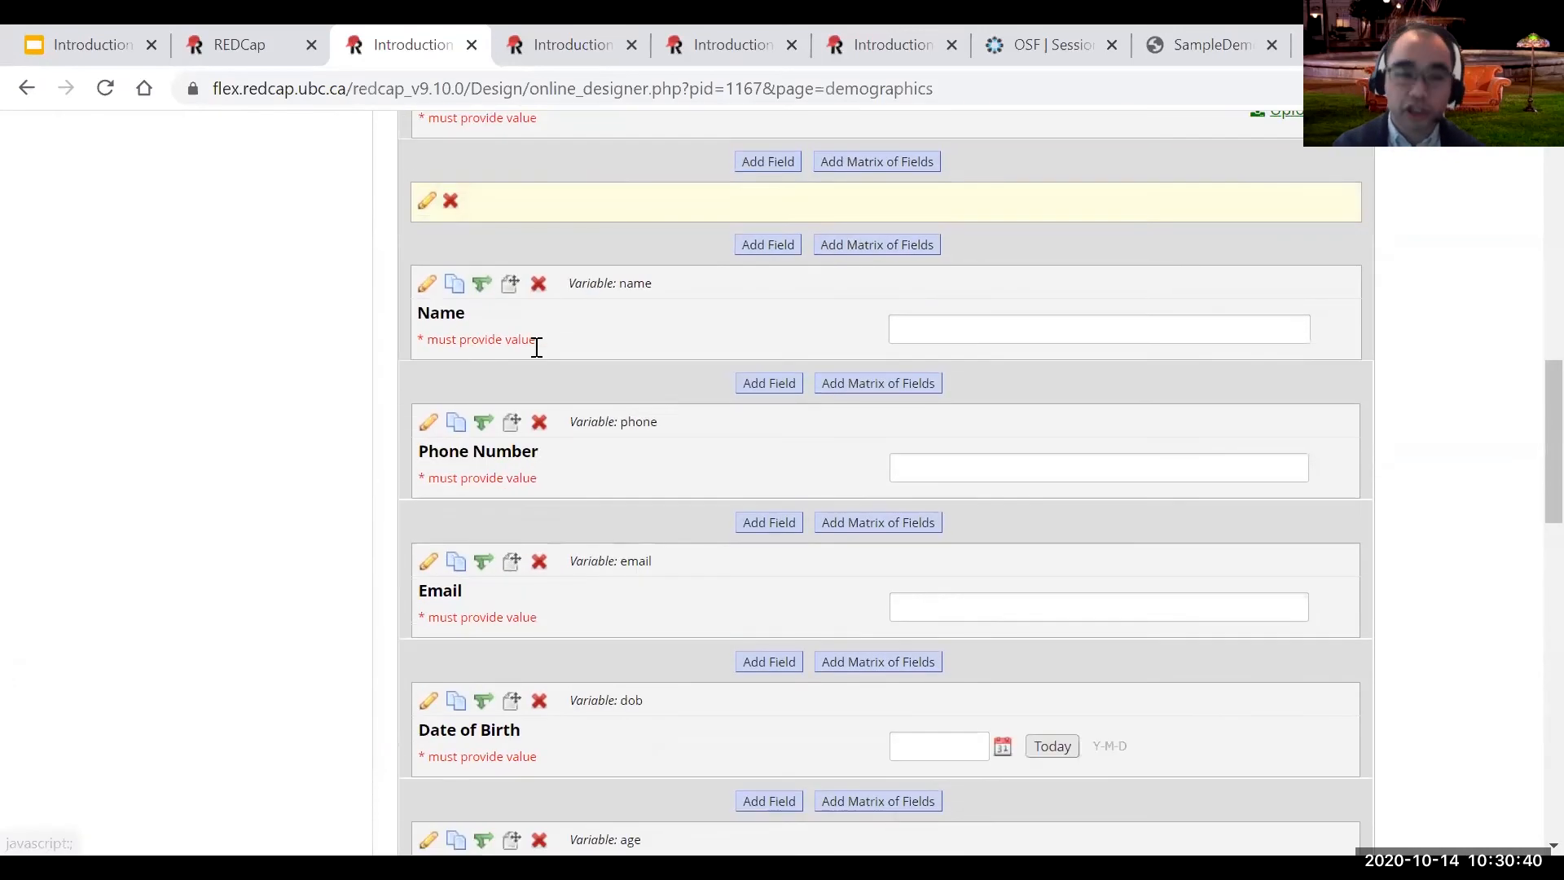
{"action": "scroll", "coordinate": [536, 347], "scroll_direction": "up", "scroll_amount": 10}
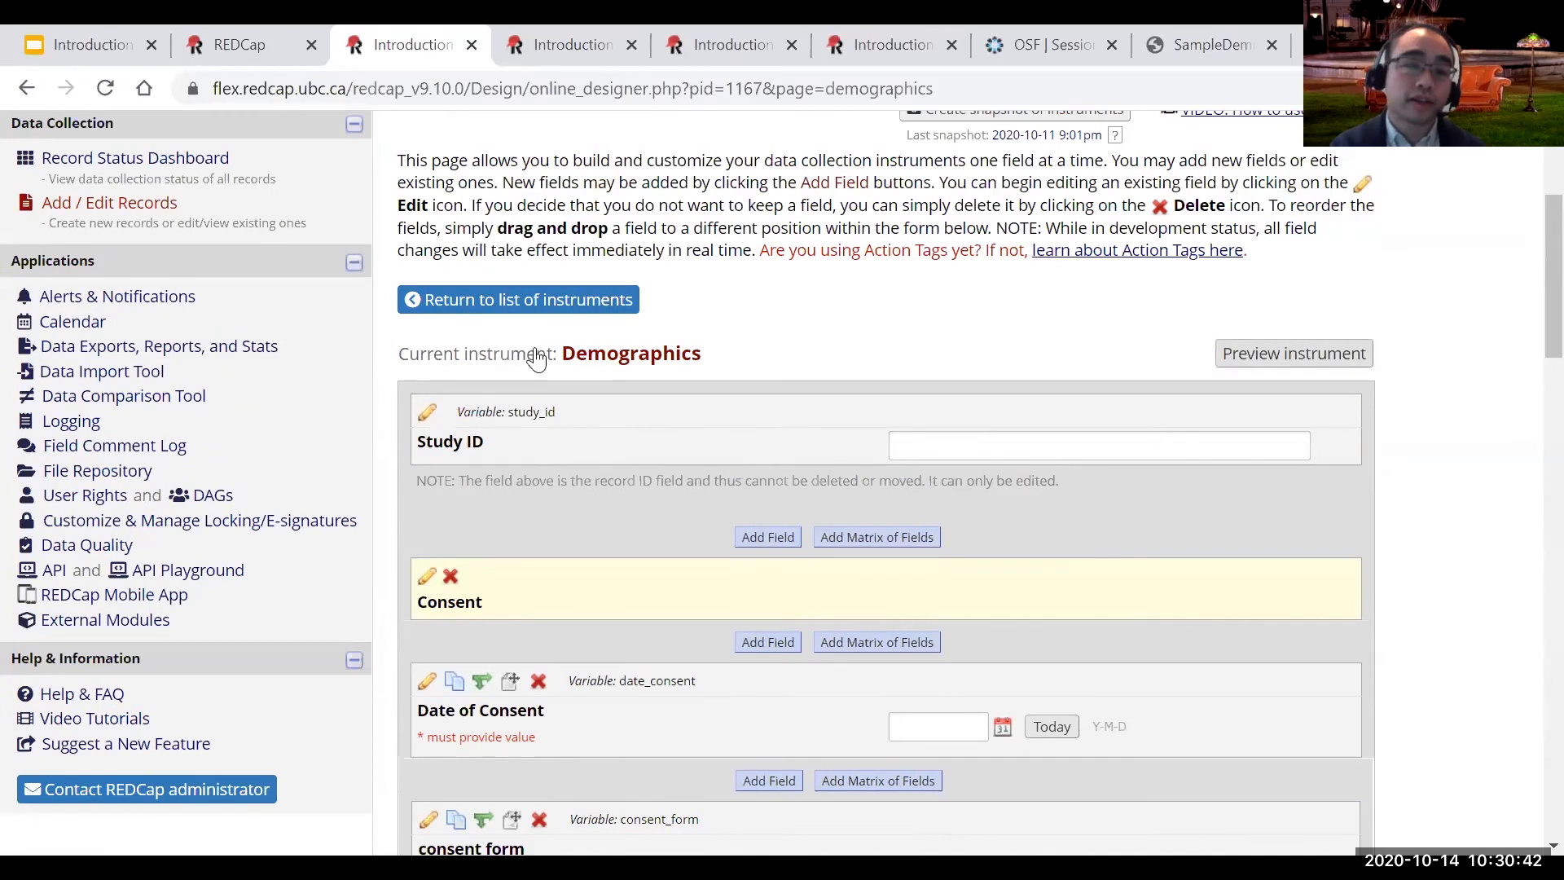
{"action": "scroll", "coordinate": [536, 347], "scroll_direction": "down", "scroll_amount": 7}
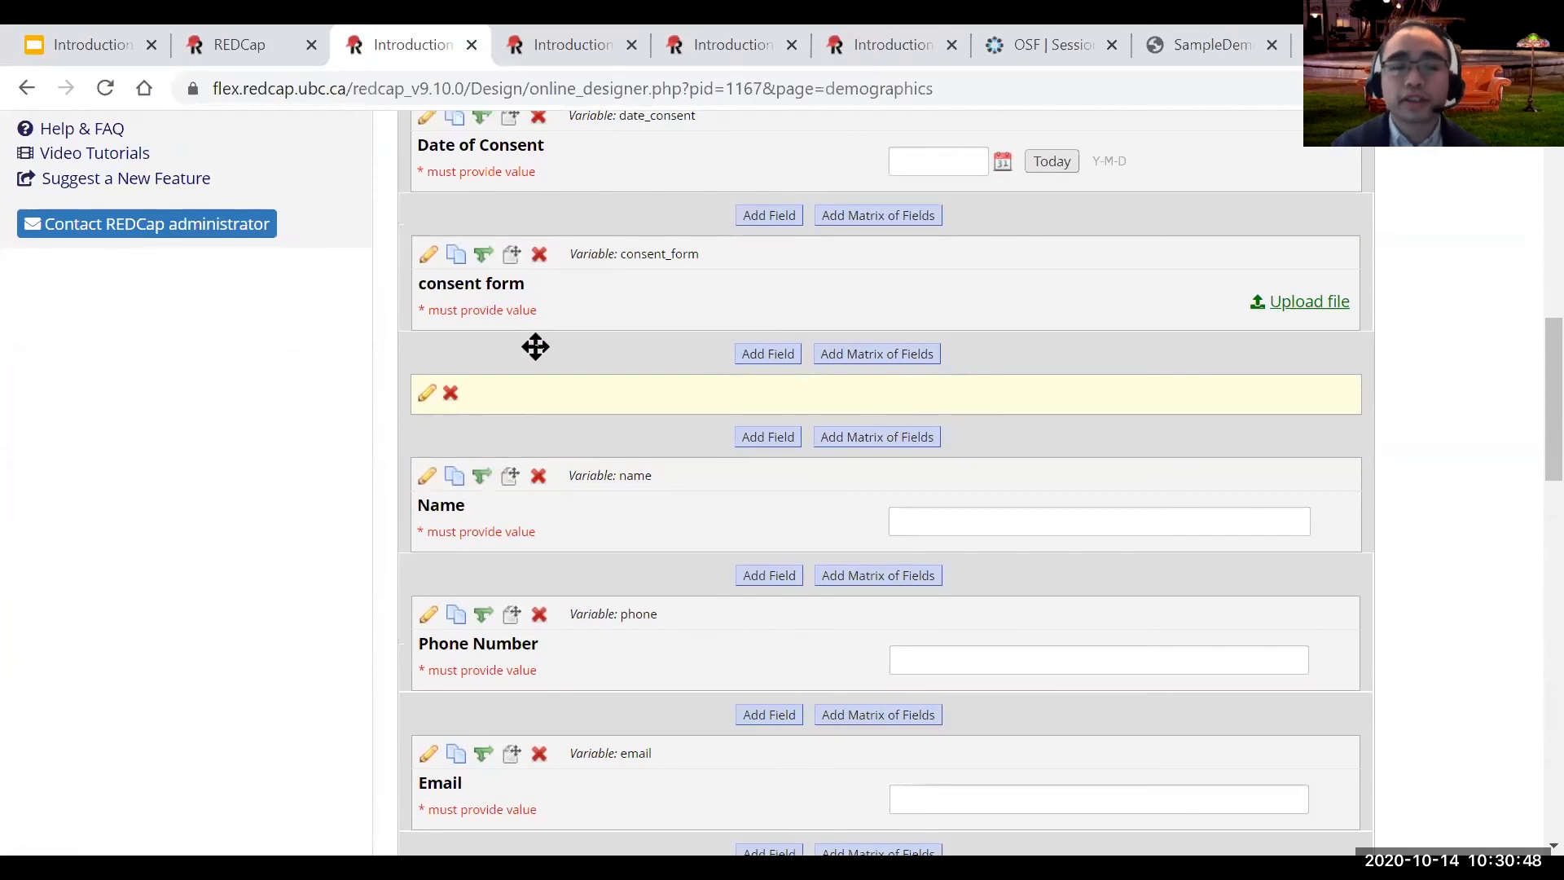
{"action": "scroll", "coordinate": [535, 347], "scroll_direction": "down", "scroll_amount": 3}
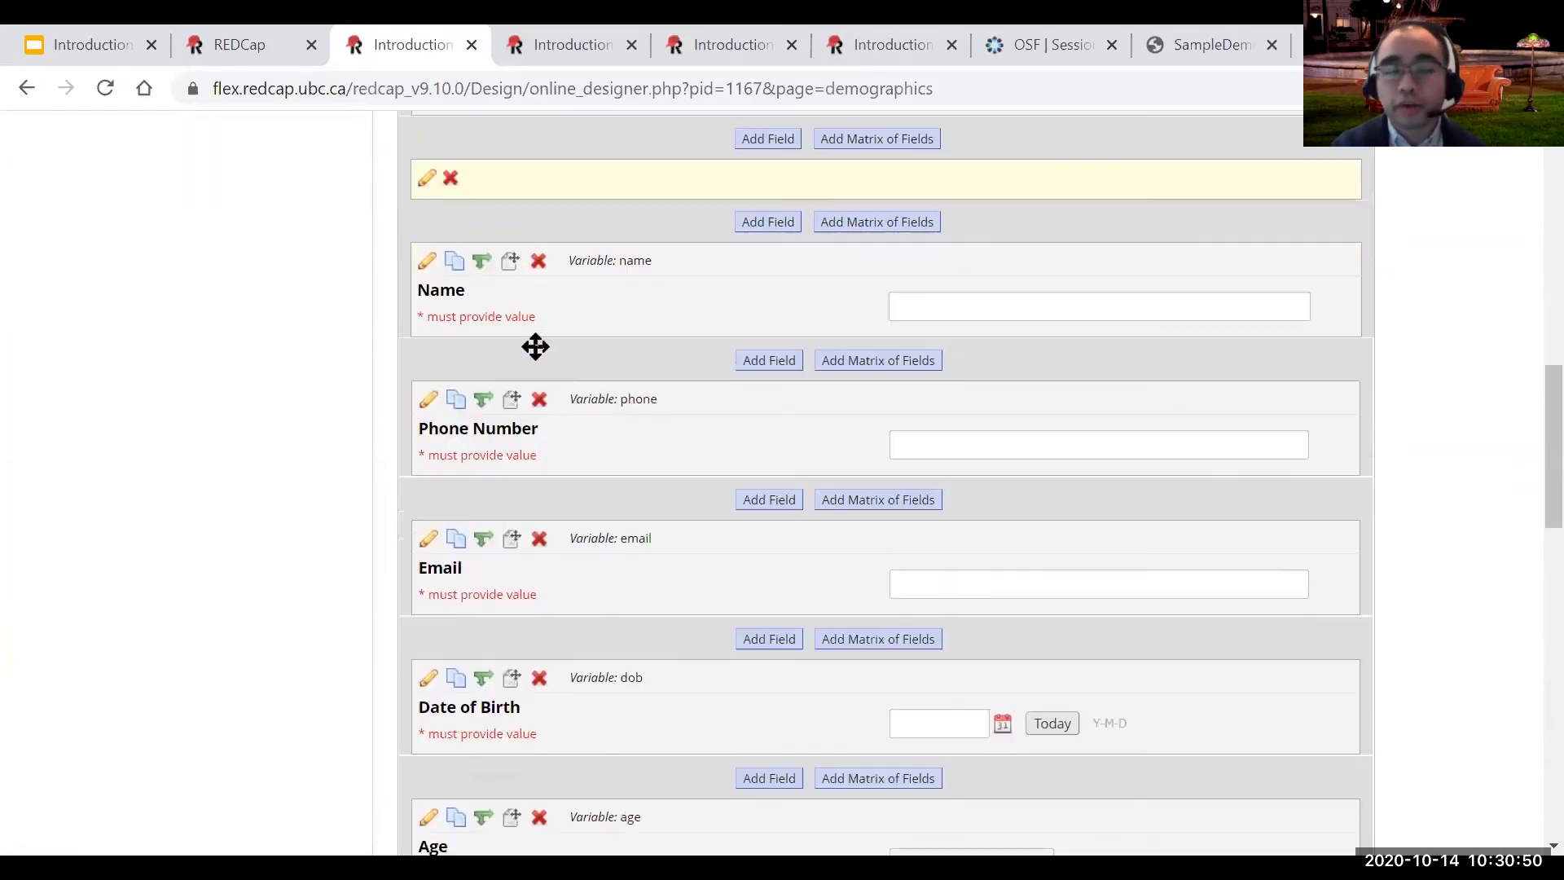
{"action": "scroll", "coordinate": [535, 347], "scroll_direction": "down", "scroll_amount": 2}
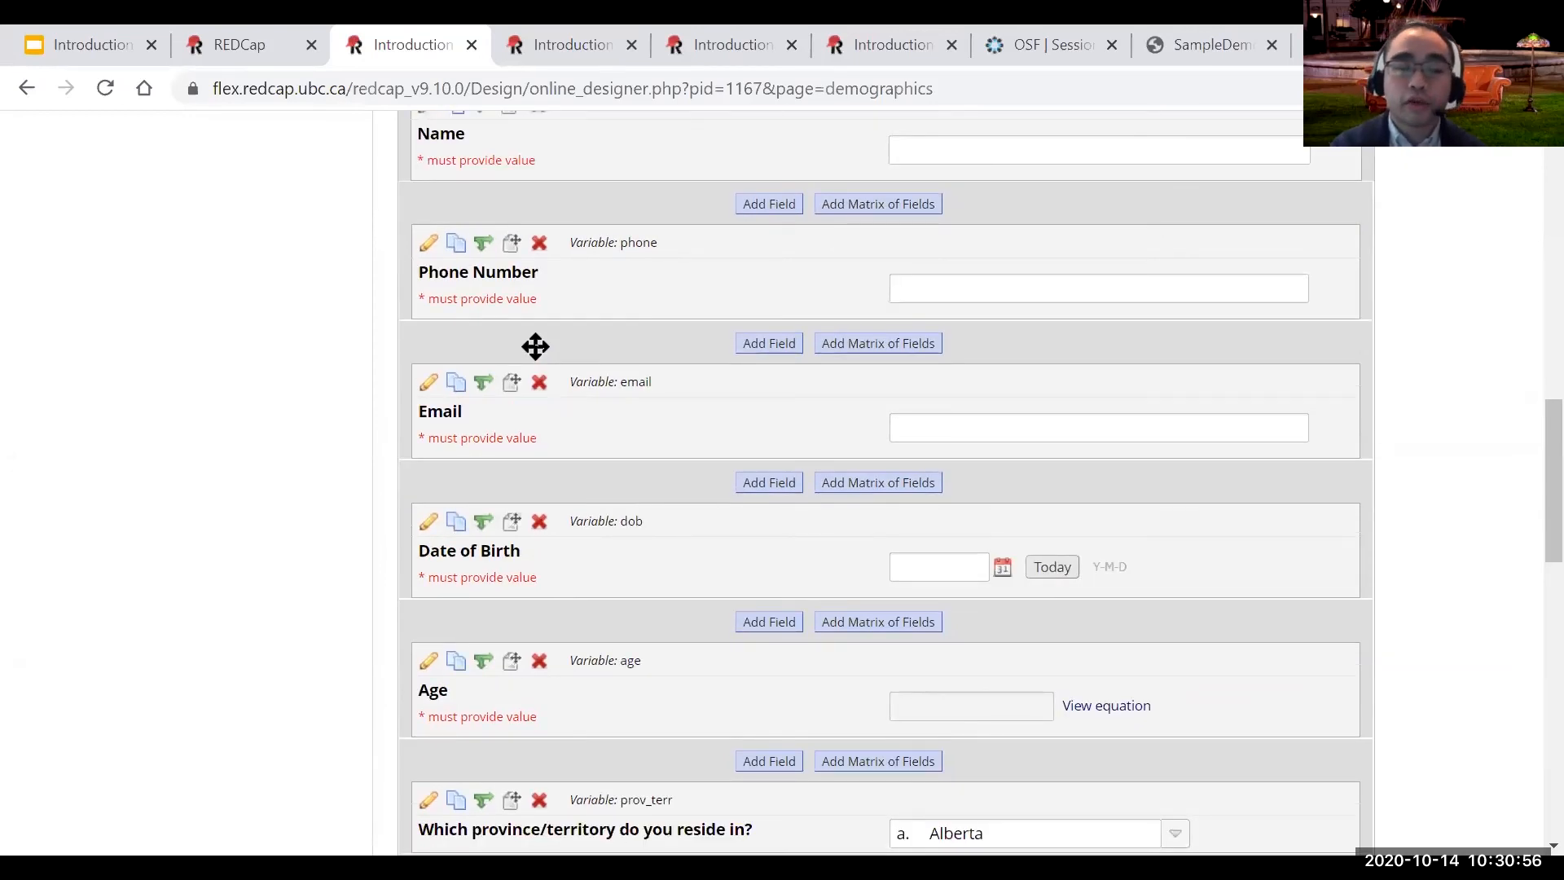
{"action": "scroll", "coordinate": [535, 347], "scroll_direction": "down", "scroll_amount": 2}
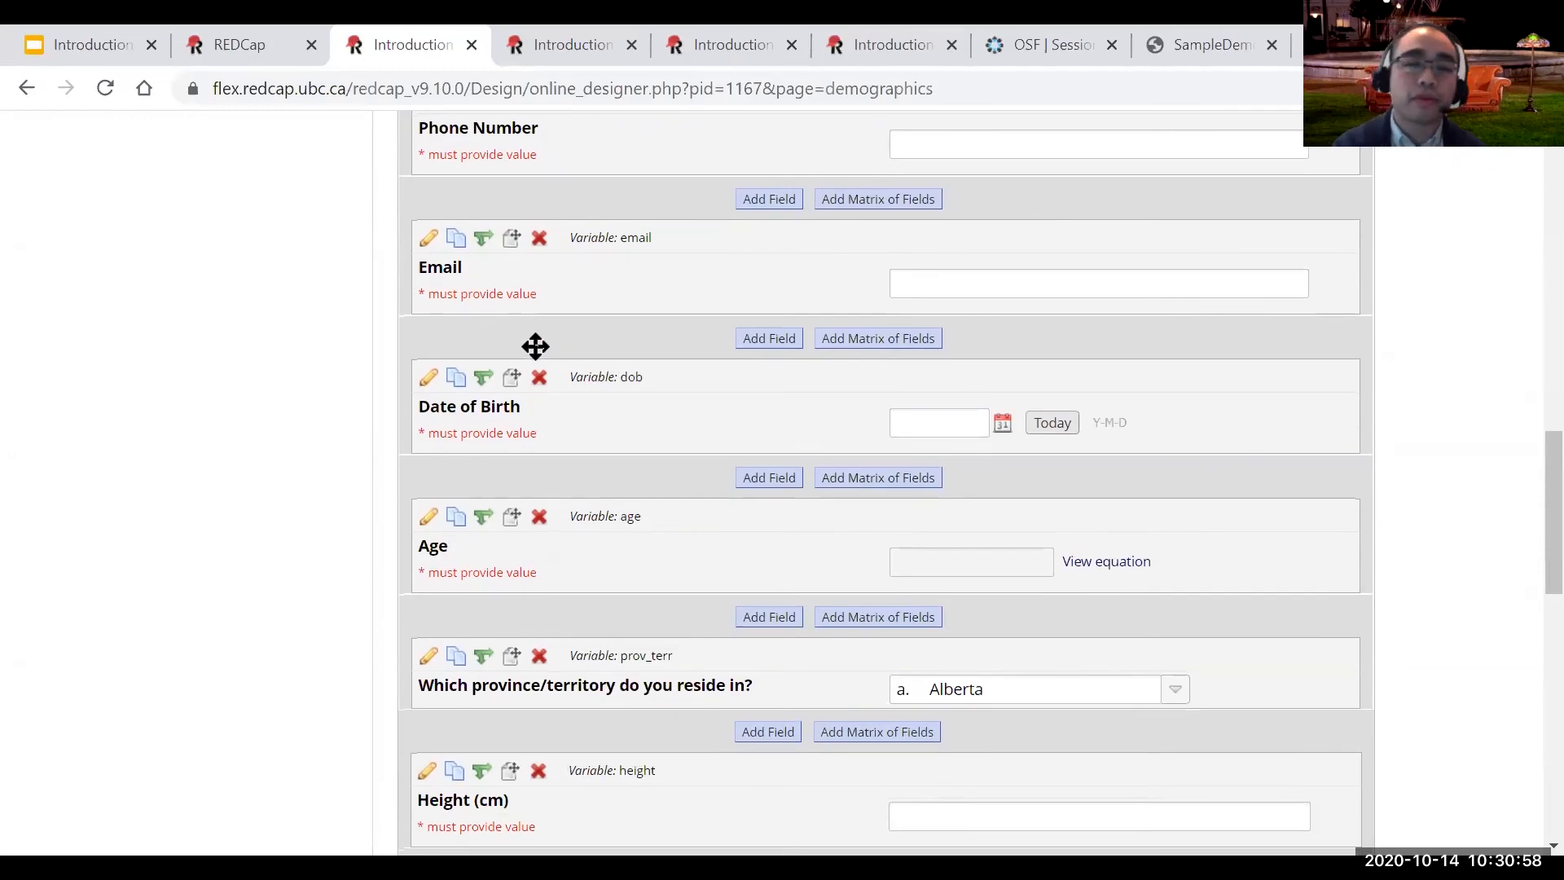
{"action": "scroll", "coordinate": [535, 347], "scroll_direction": "up", "scroll_amount": 2}
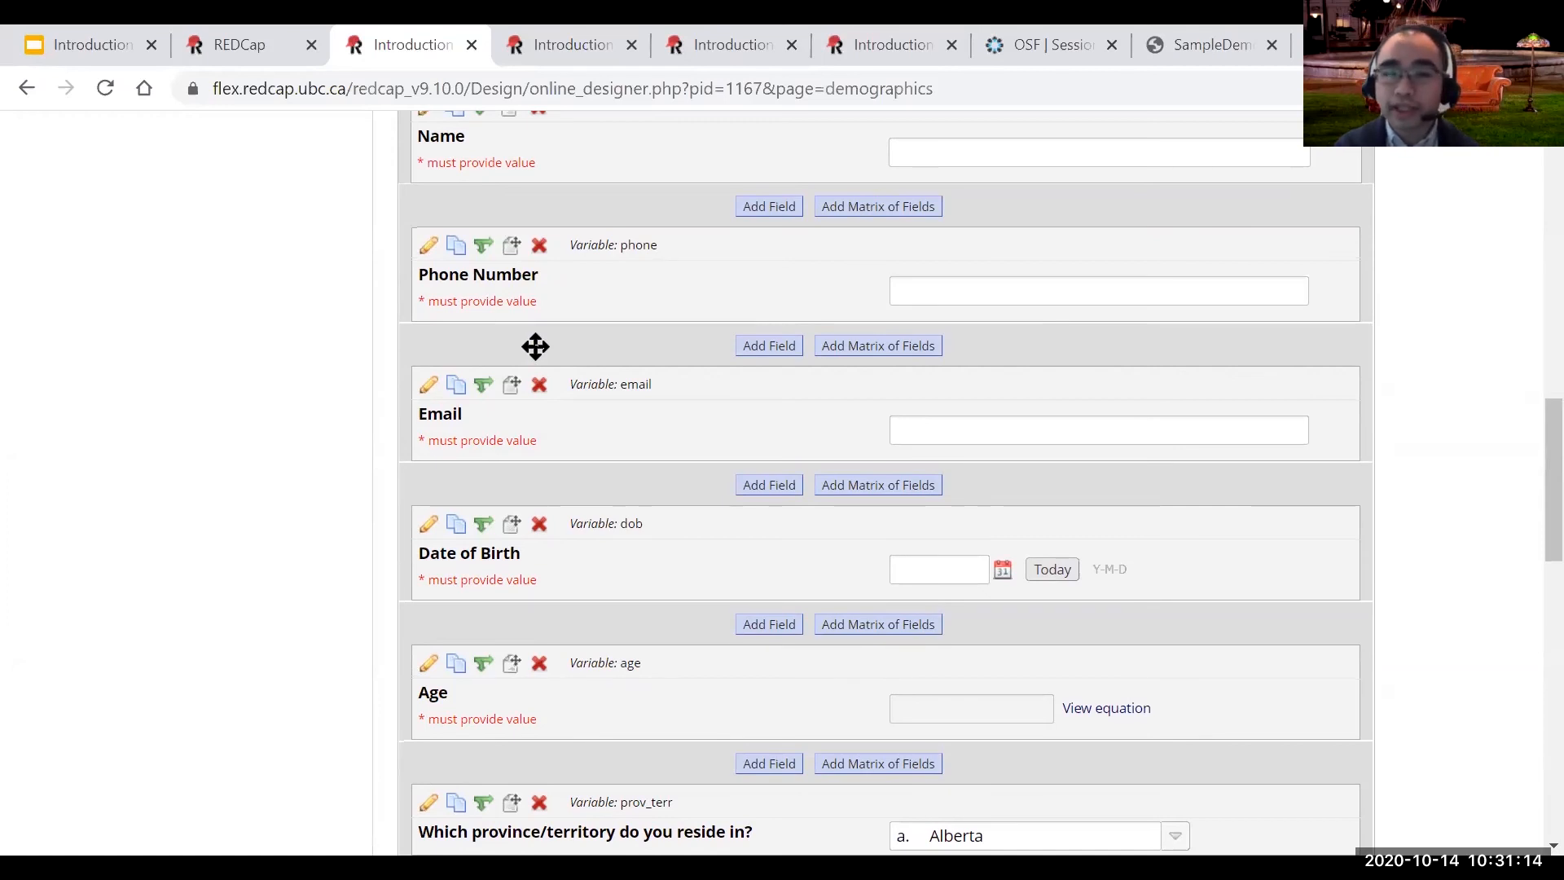
Open the project's Data Dictionary page from Project Setup and review the instructions for downloading, editing and uploading the dictionary file.
{"action": "scroll", "coordinate": [535, 347], "scroll_direction": "up", "scroll_amount": 15}
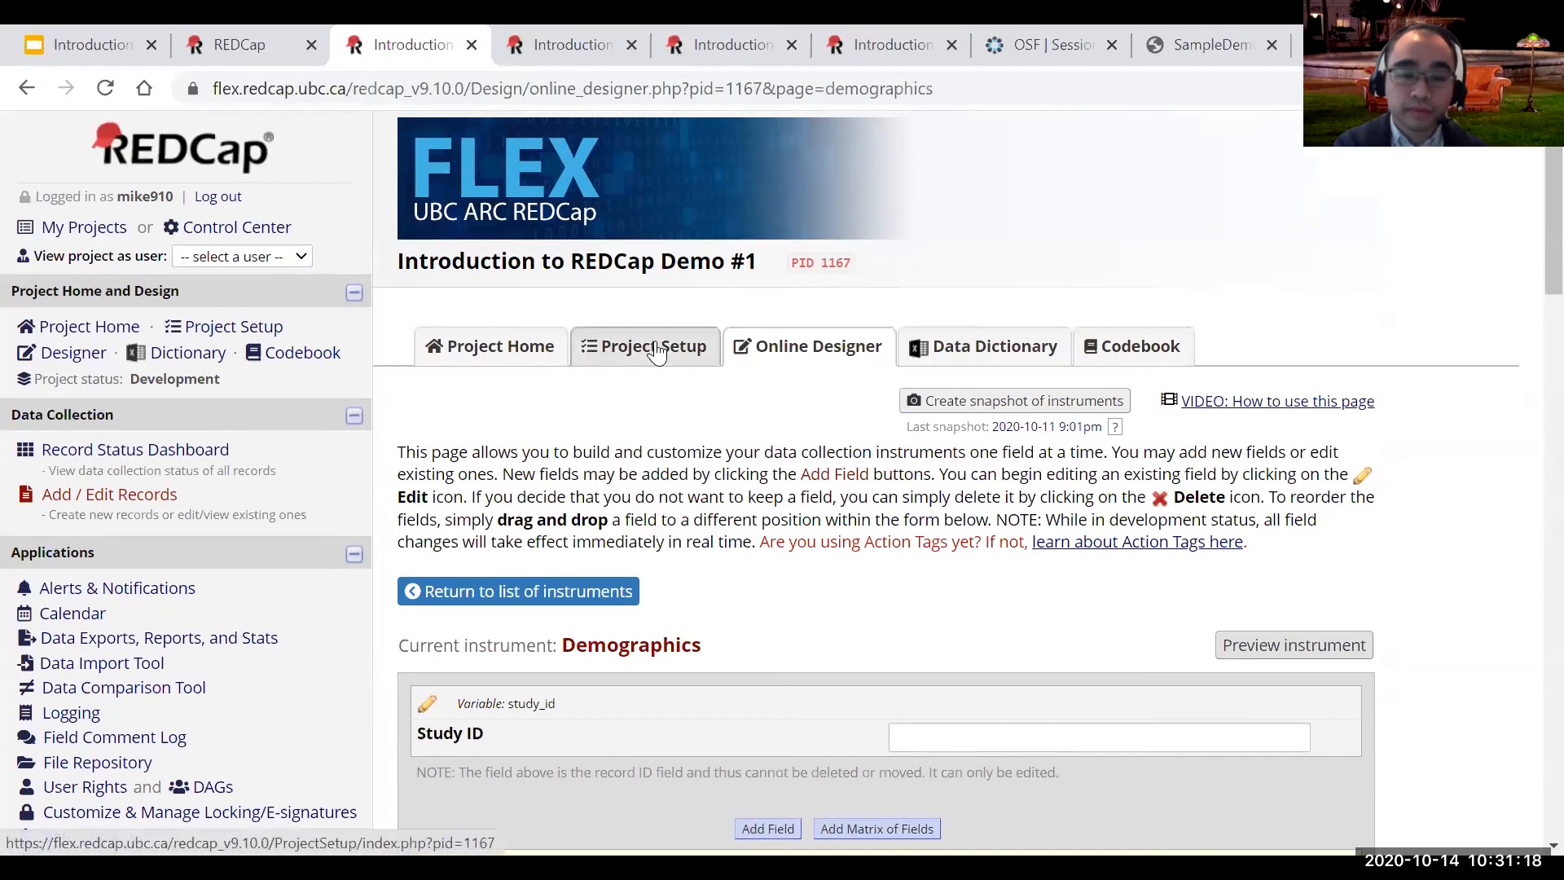
{"action": "left_click", "coordinate": [657, 350]}
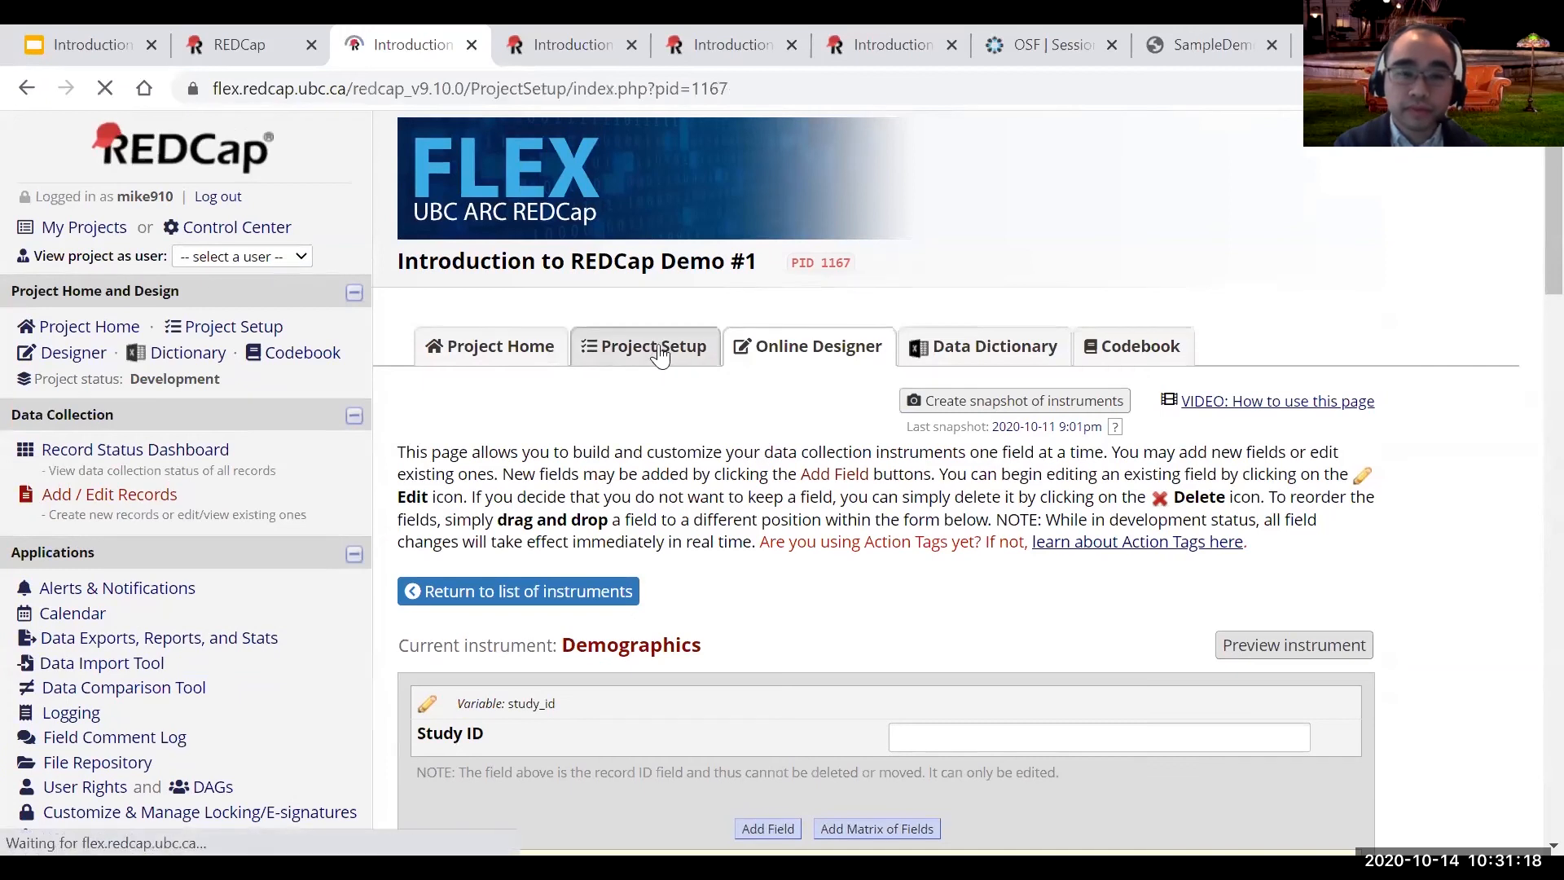
{"action": "scroll", "coordinate": [898, 588], "scroll_direction": "down", "scroll_amount": 3}
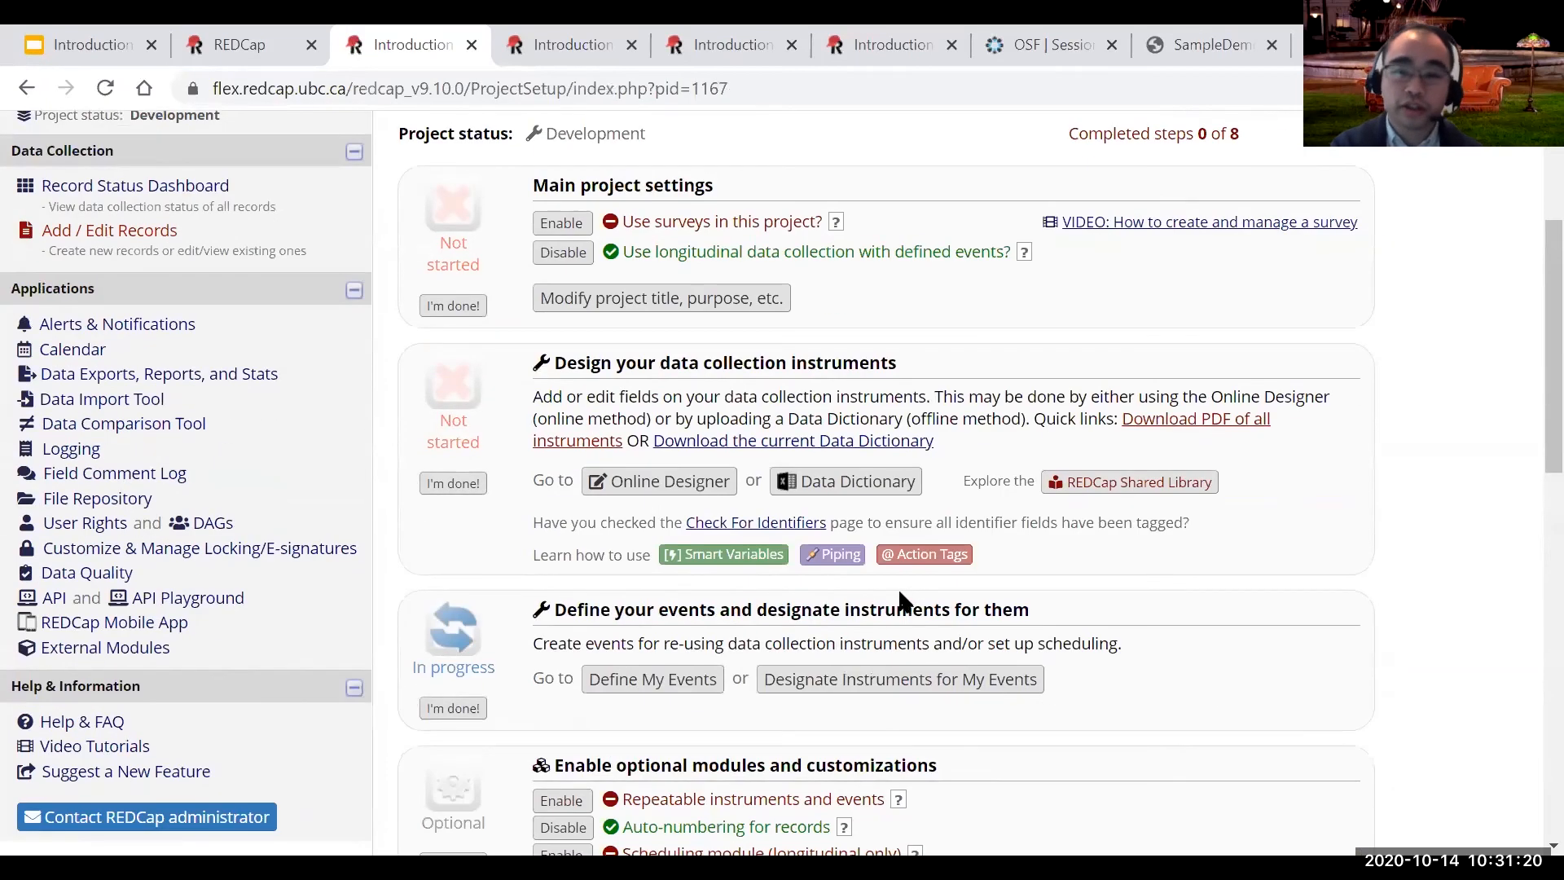
{"action": "left_click", "coordinate": [827, 486]}
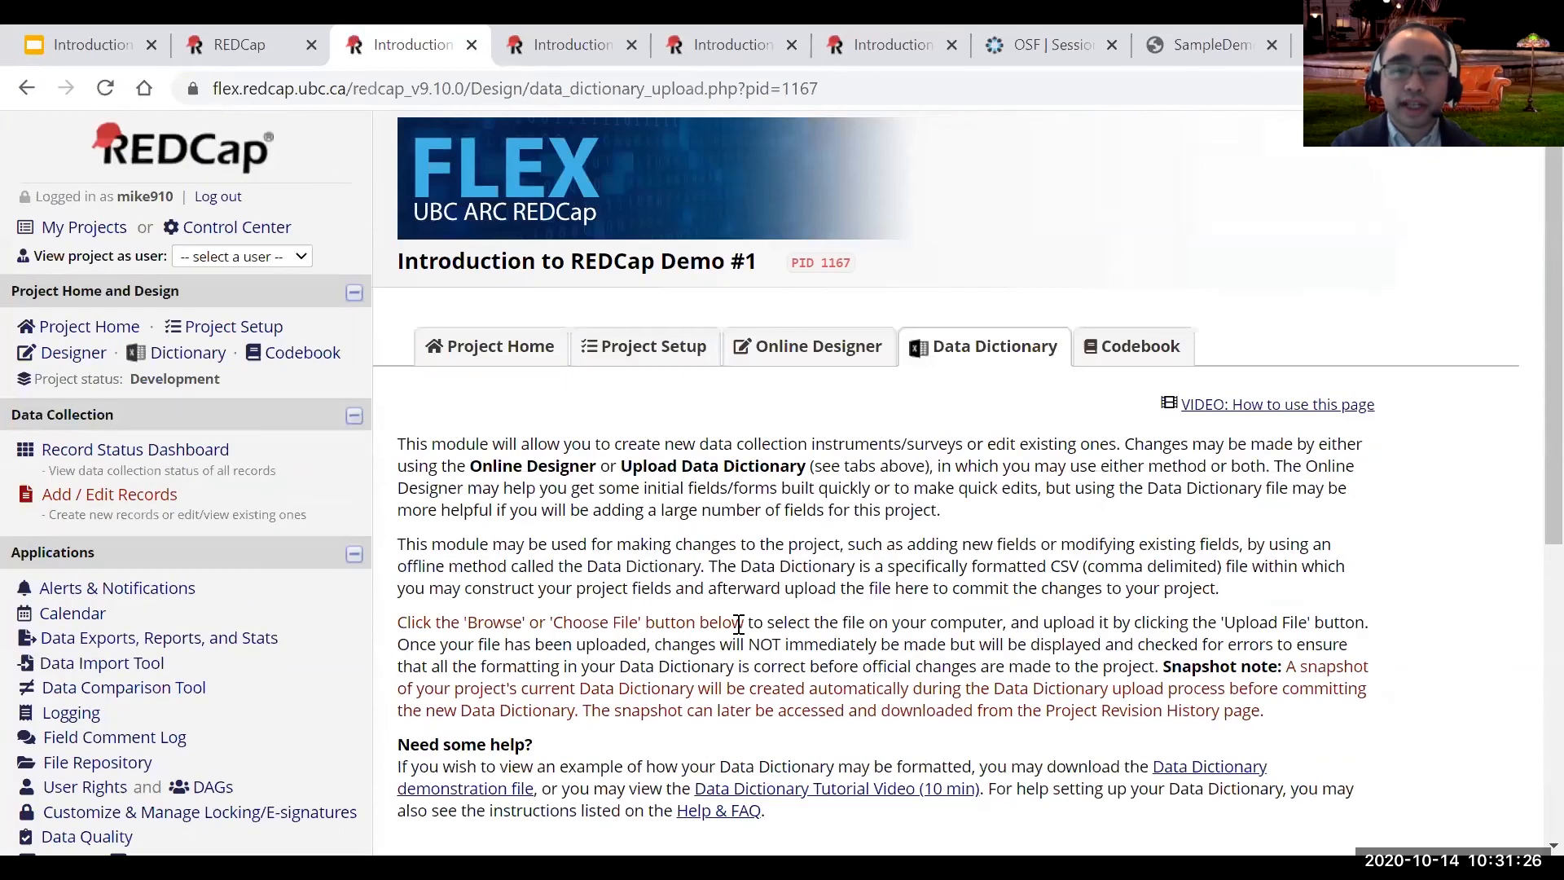
{"action": "scroll", "coordinate": [601, 419], "scroll_direction": "down", "scroll_amount": 8}
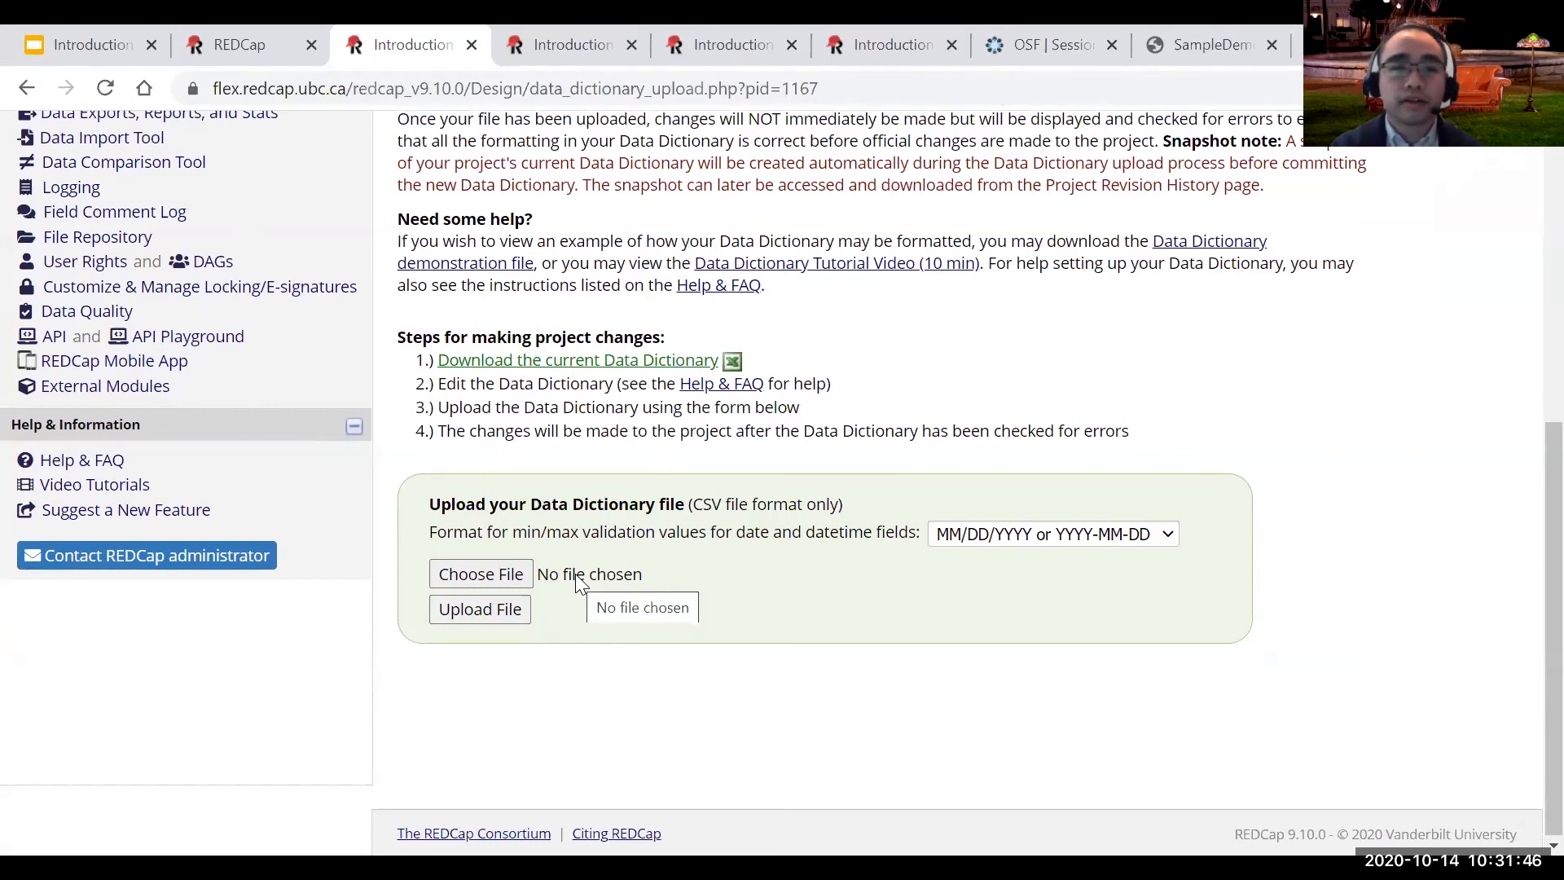
{"action": "scroll", "coordinate": [575, 573], "scroll_direction": "up", "scroll_amount": 2}
{"action": "scroll", "coordinate": [575, 574], "scroll_direction": "up", "scroll_amount": 4}
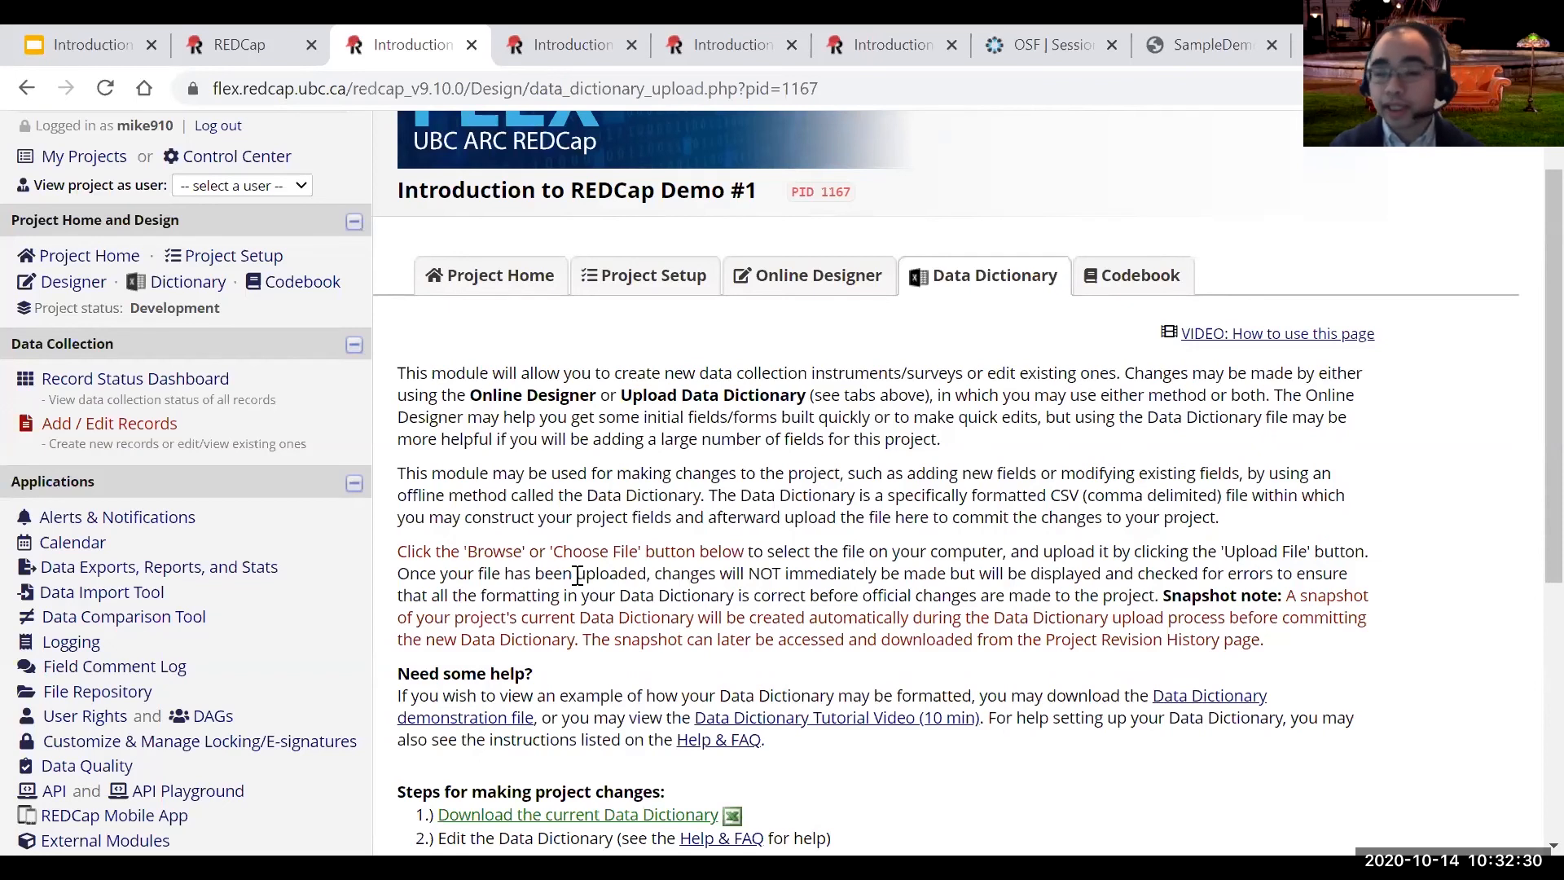
Return through Project Setup to the Online Designer and reopen the Demographics instrument at its apple questions.
{"action": "left_click", "coordinate": [633, 271]}
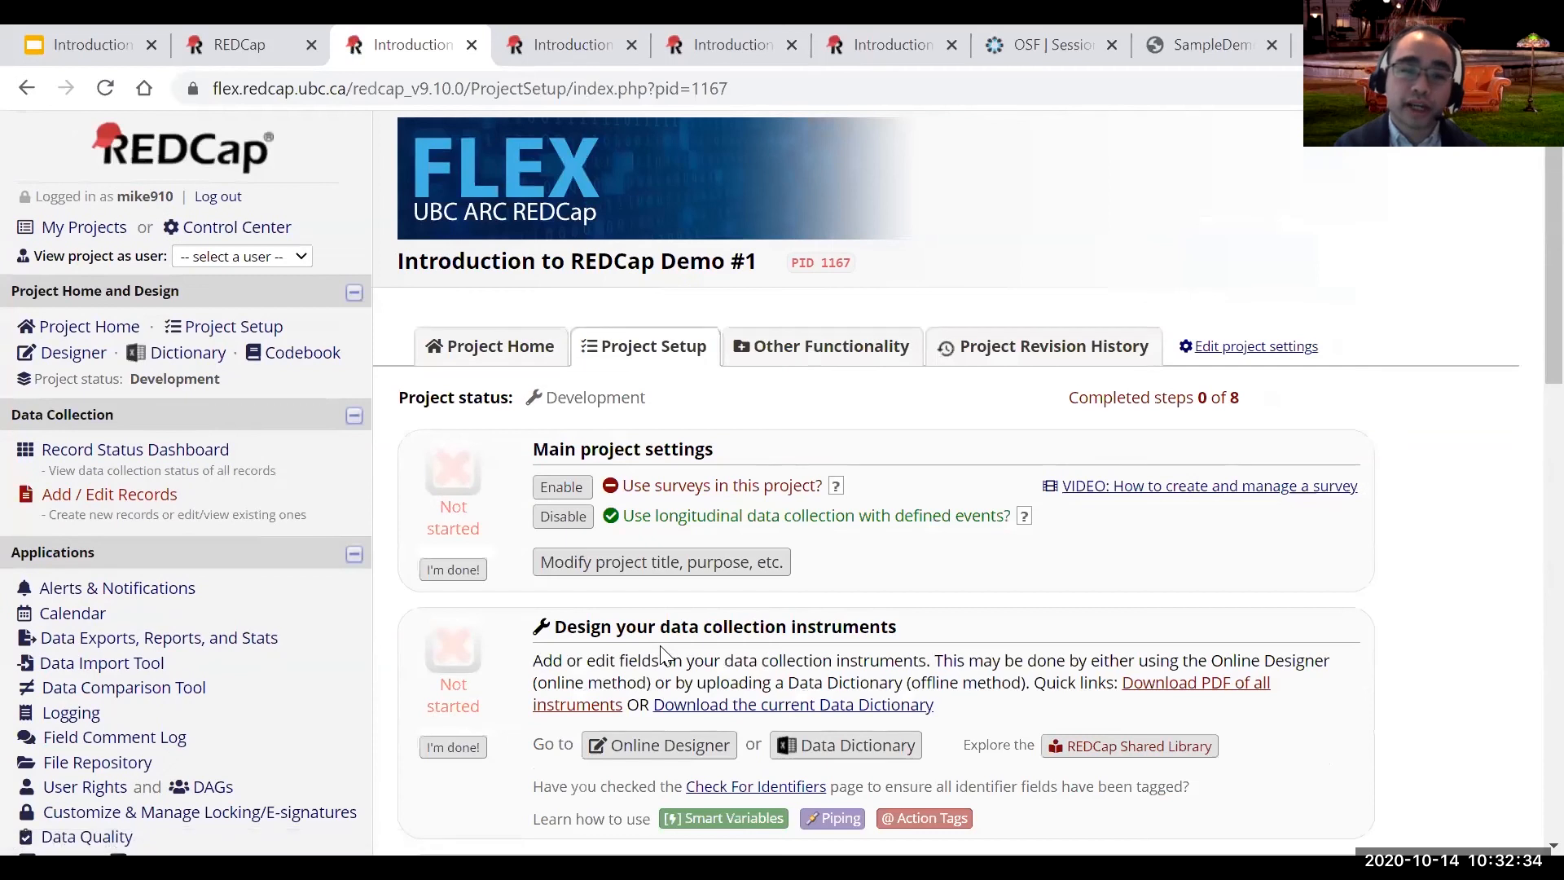
{"action": "scroll", "coordinate": [652, 530], "scroll_direction": "down", "scroll_amount": 2}
{"action": "left_click", "coordinate": [664, 550]}
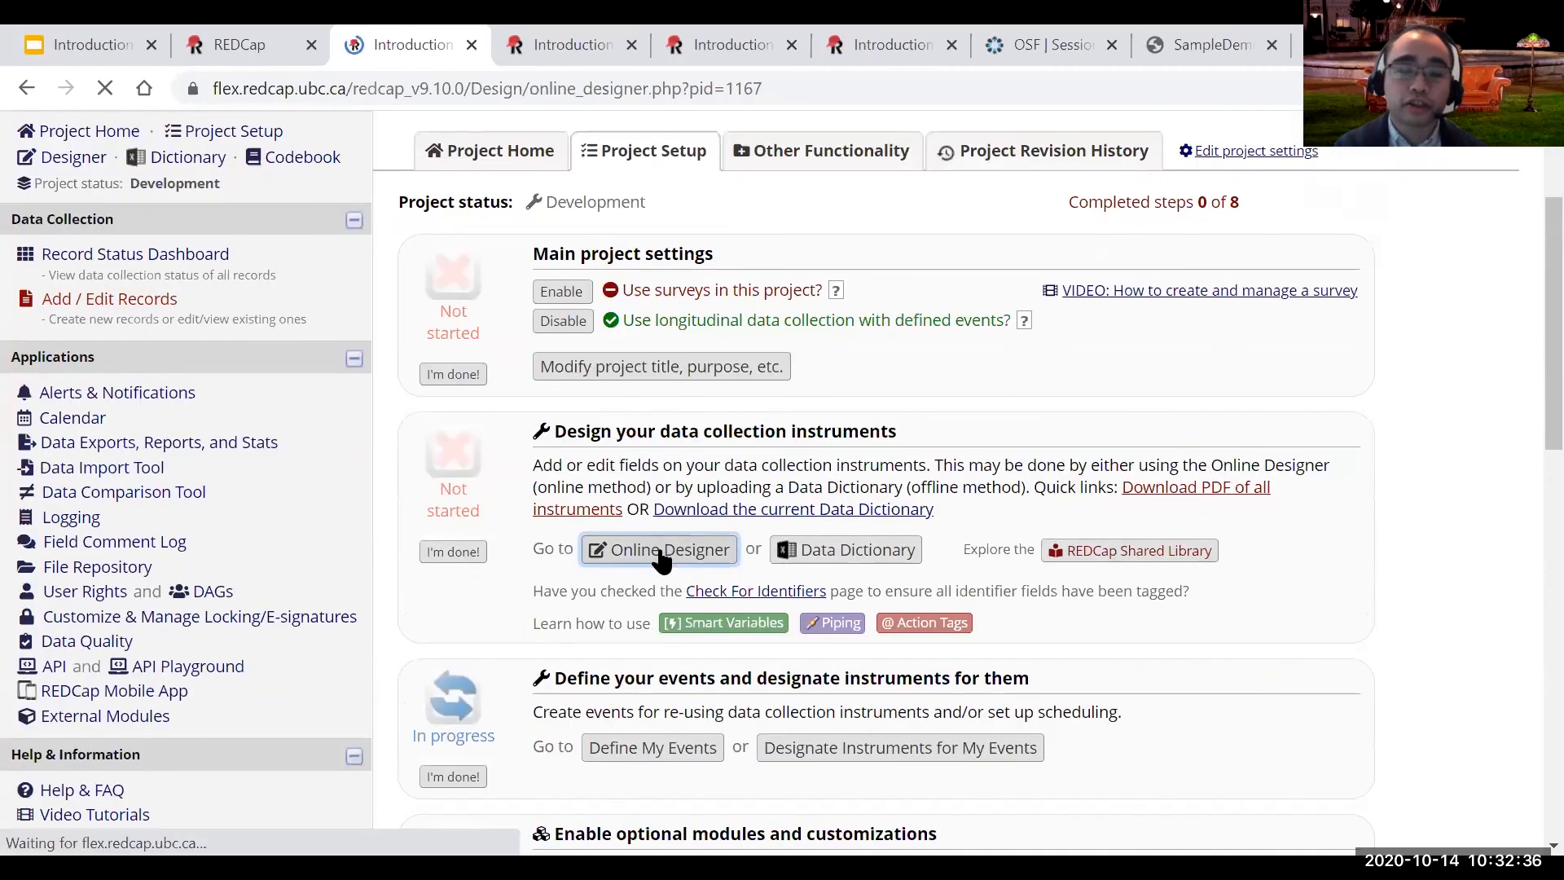
{"action": "left_click", "coordinate": [516, 682]}
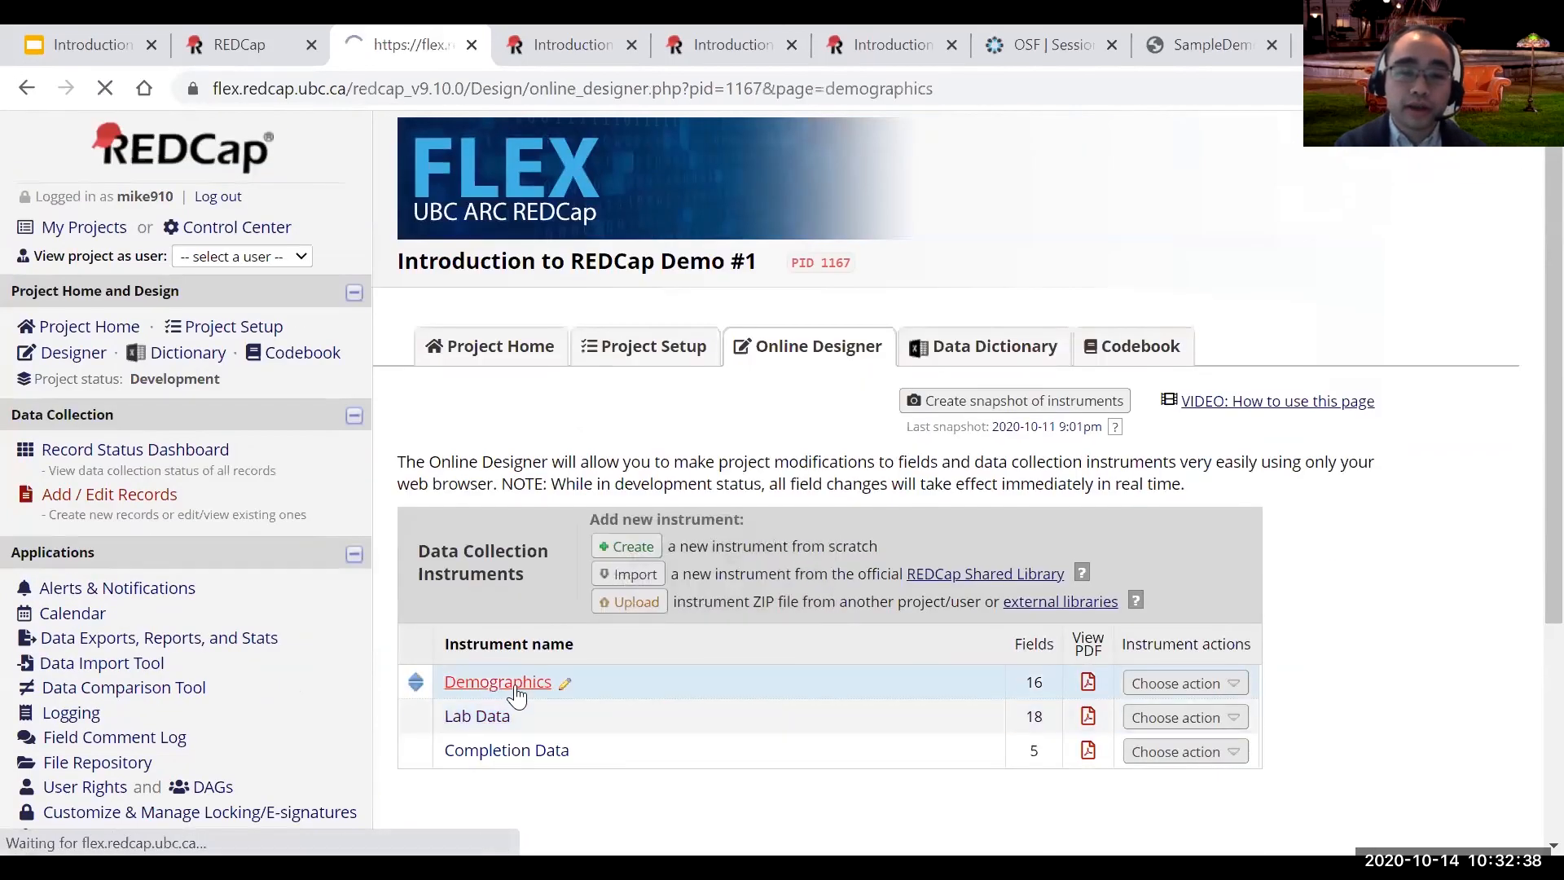
{"action": "scroll", "coordinate": [516, 694], "scroll_direction": "down", "scroll_amount": 2}
{"action": "scroll", "coordinate": [517, 694], "scroll_direction": "down", "scroll_amount": 10}
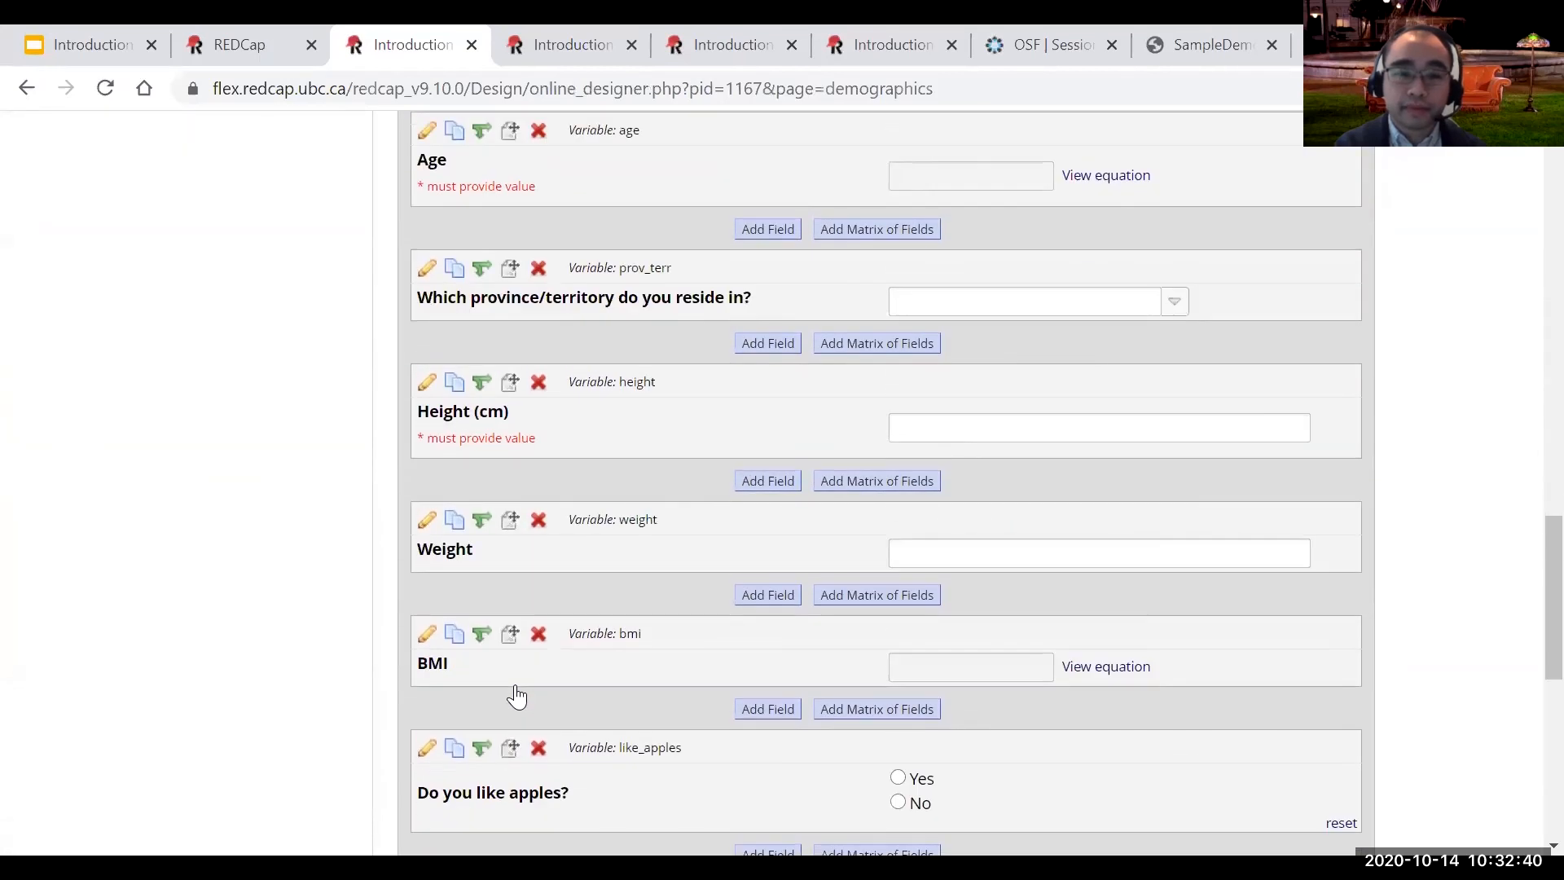
{"action": "scroll", "coordinate": [516, 695], "scroll_direction": "down", "scroll_amount": 6}
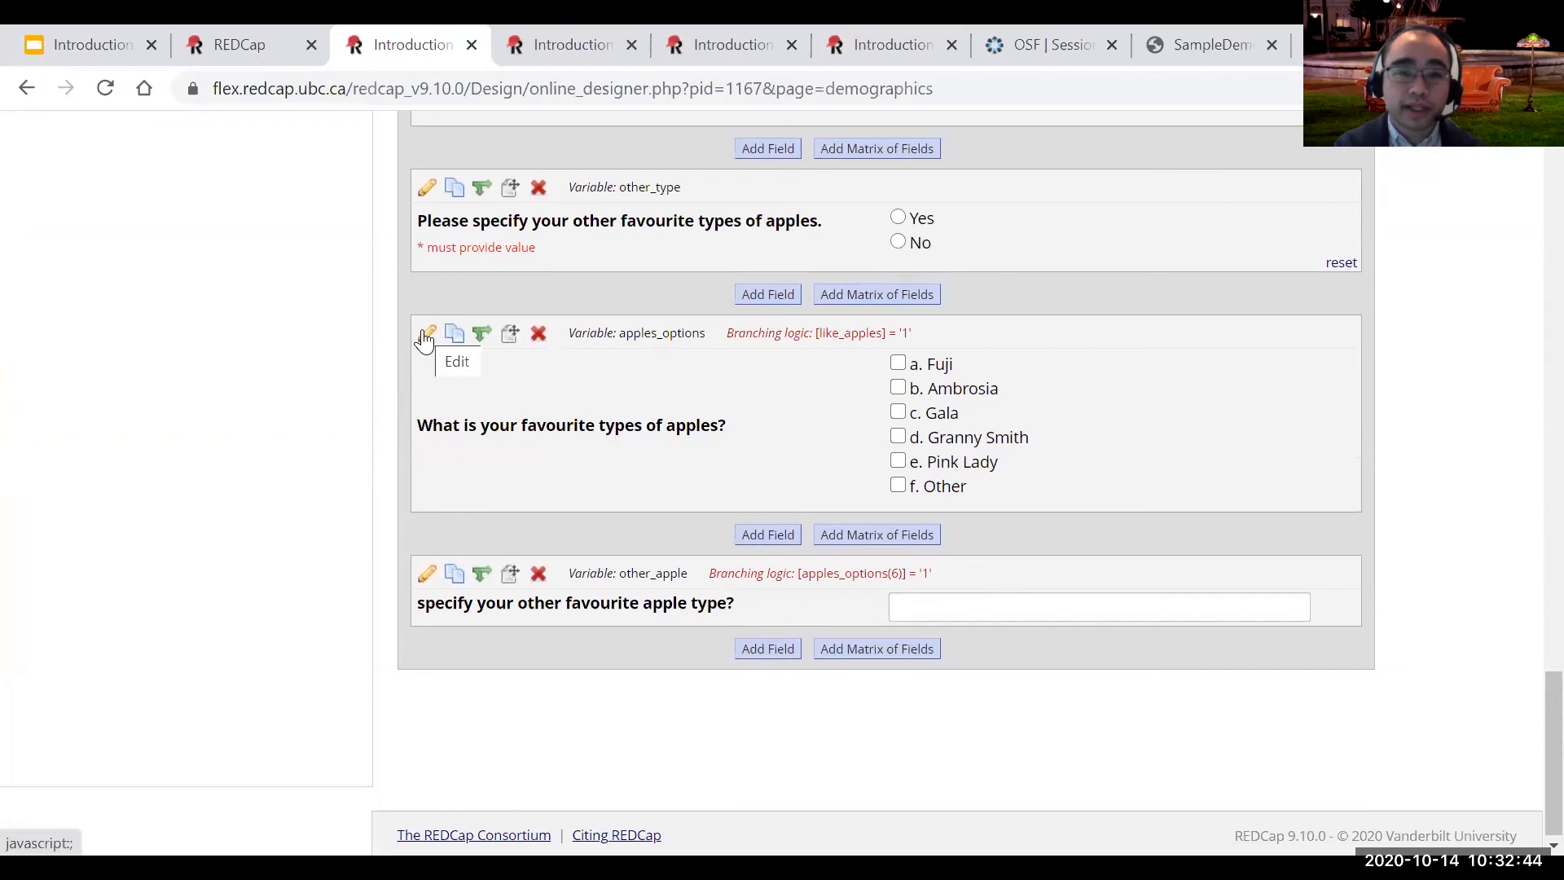
Open the apples_options field for editing and bring up the Action Tags reference.
{"action": "left_click", "coordinate": [426, 334]}
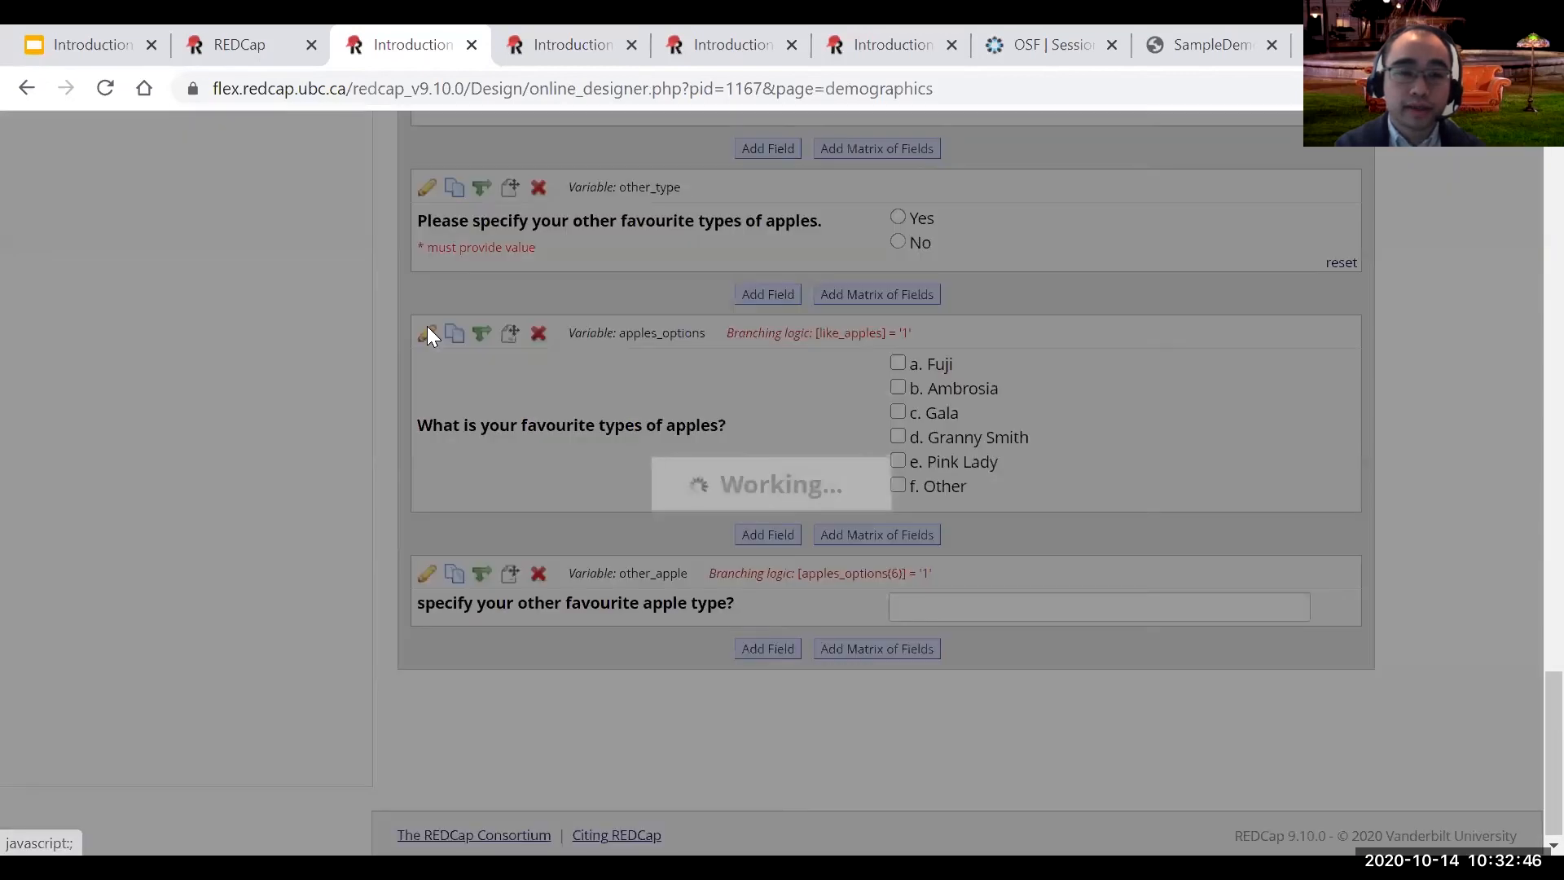
{"action": "scroll", "coordinate": [419, 623], "scroll_direction": "down", "scroll_amount": 2}
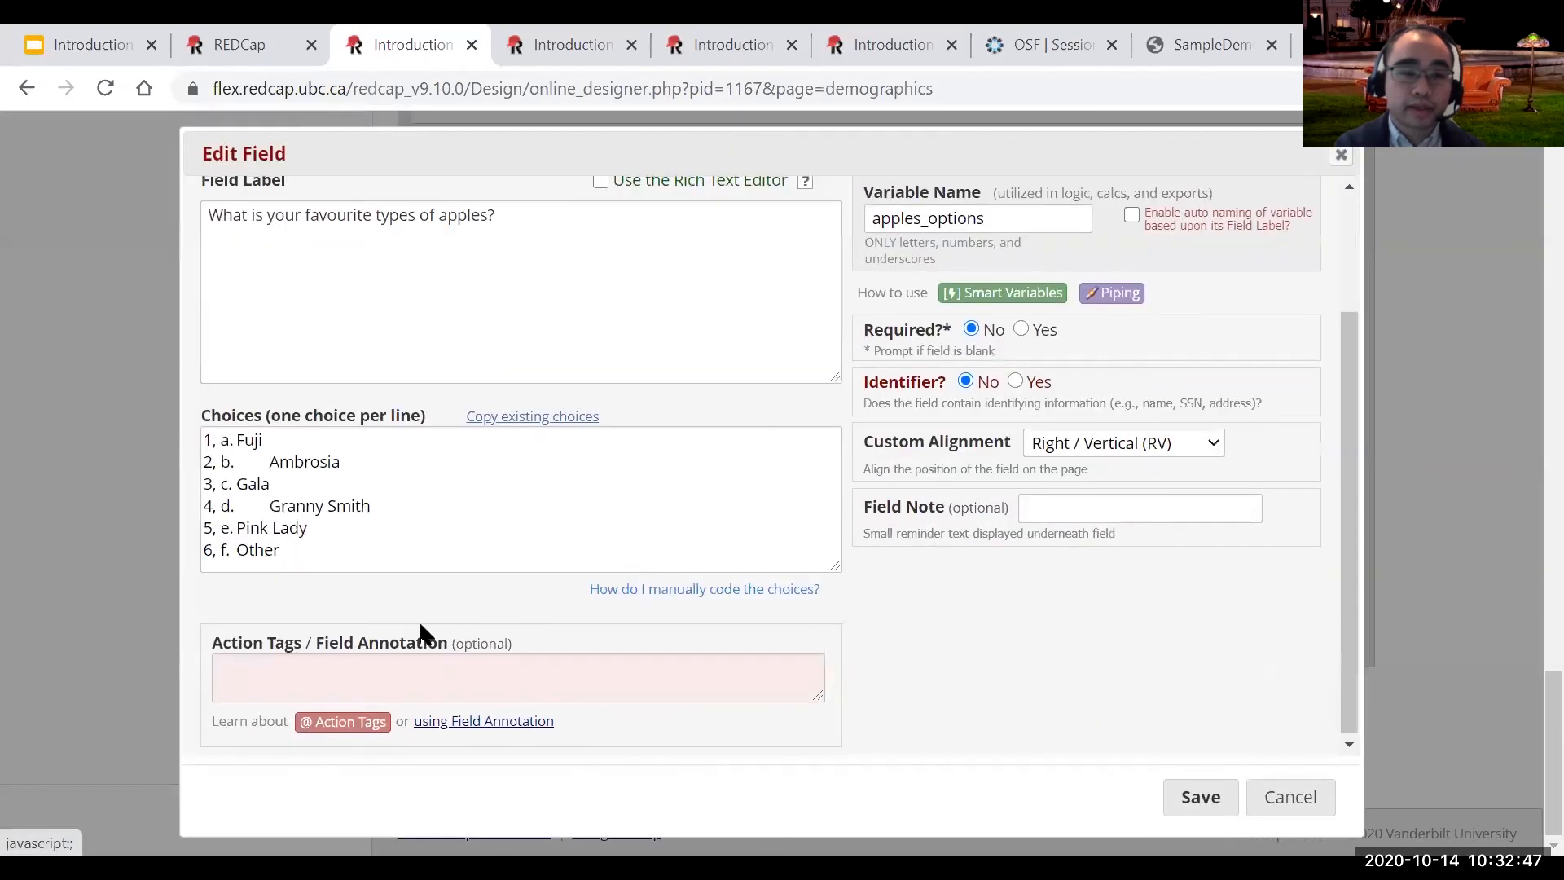
{"action": "left_click", "coordinate": [362, 722]}
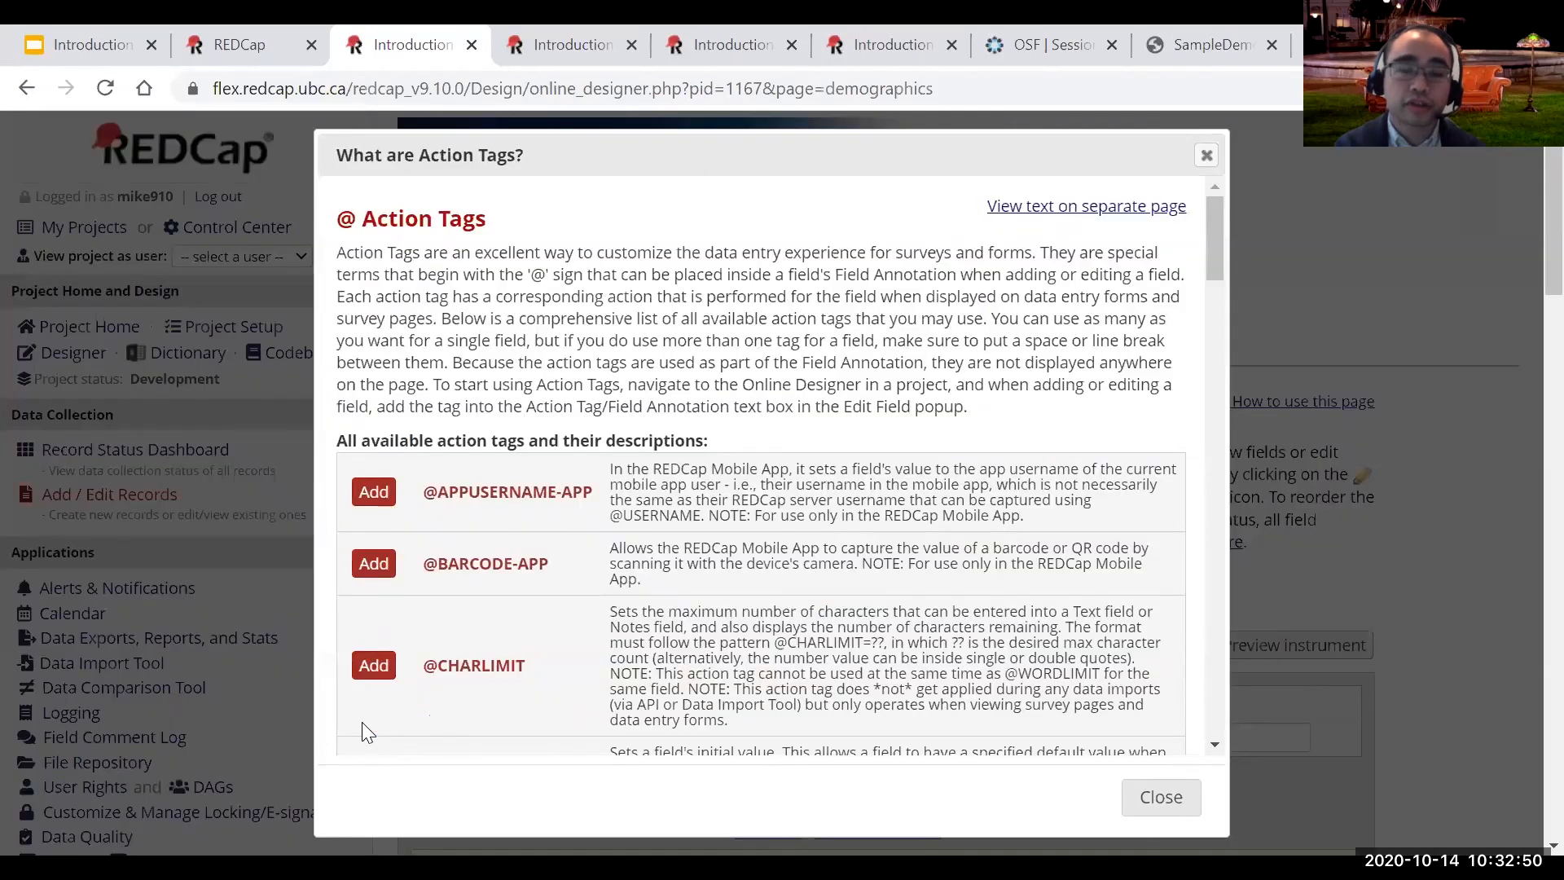
{"action": "scroll", "coordinate": [524, 584], "scroll_direction": "down", "scroll_amount": 3}
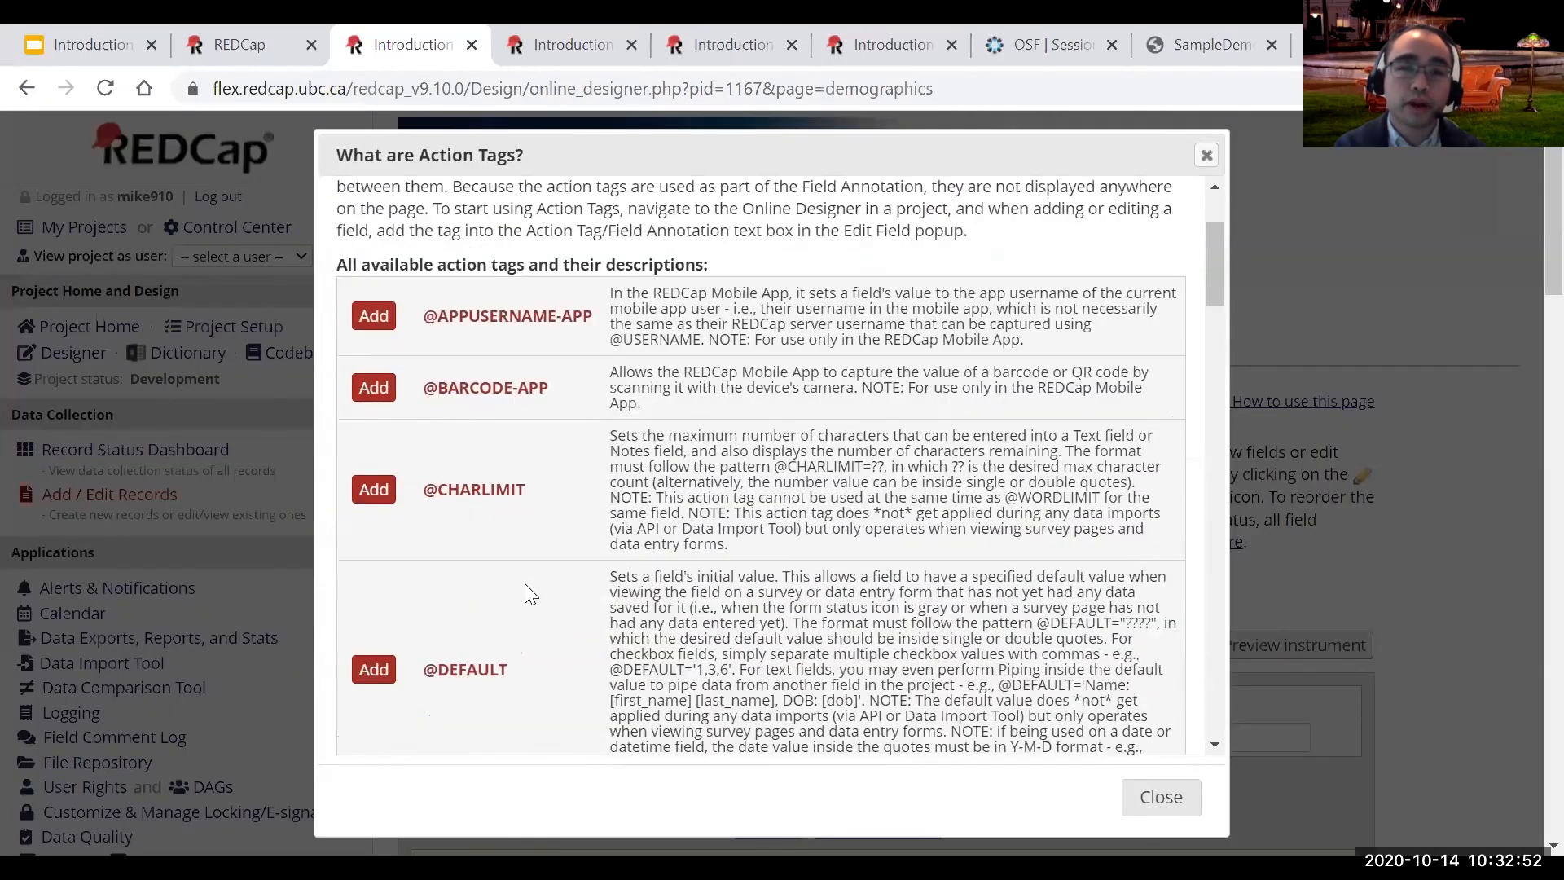
{"action": "scroll", "coordinate": [525, 583], "scroll_direction": "up", "scroll_amount": 3}
{"action": "scroll", "coordinate": [525, 583], "scroll_direction": "down", "scroll_amount": 10}
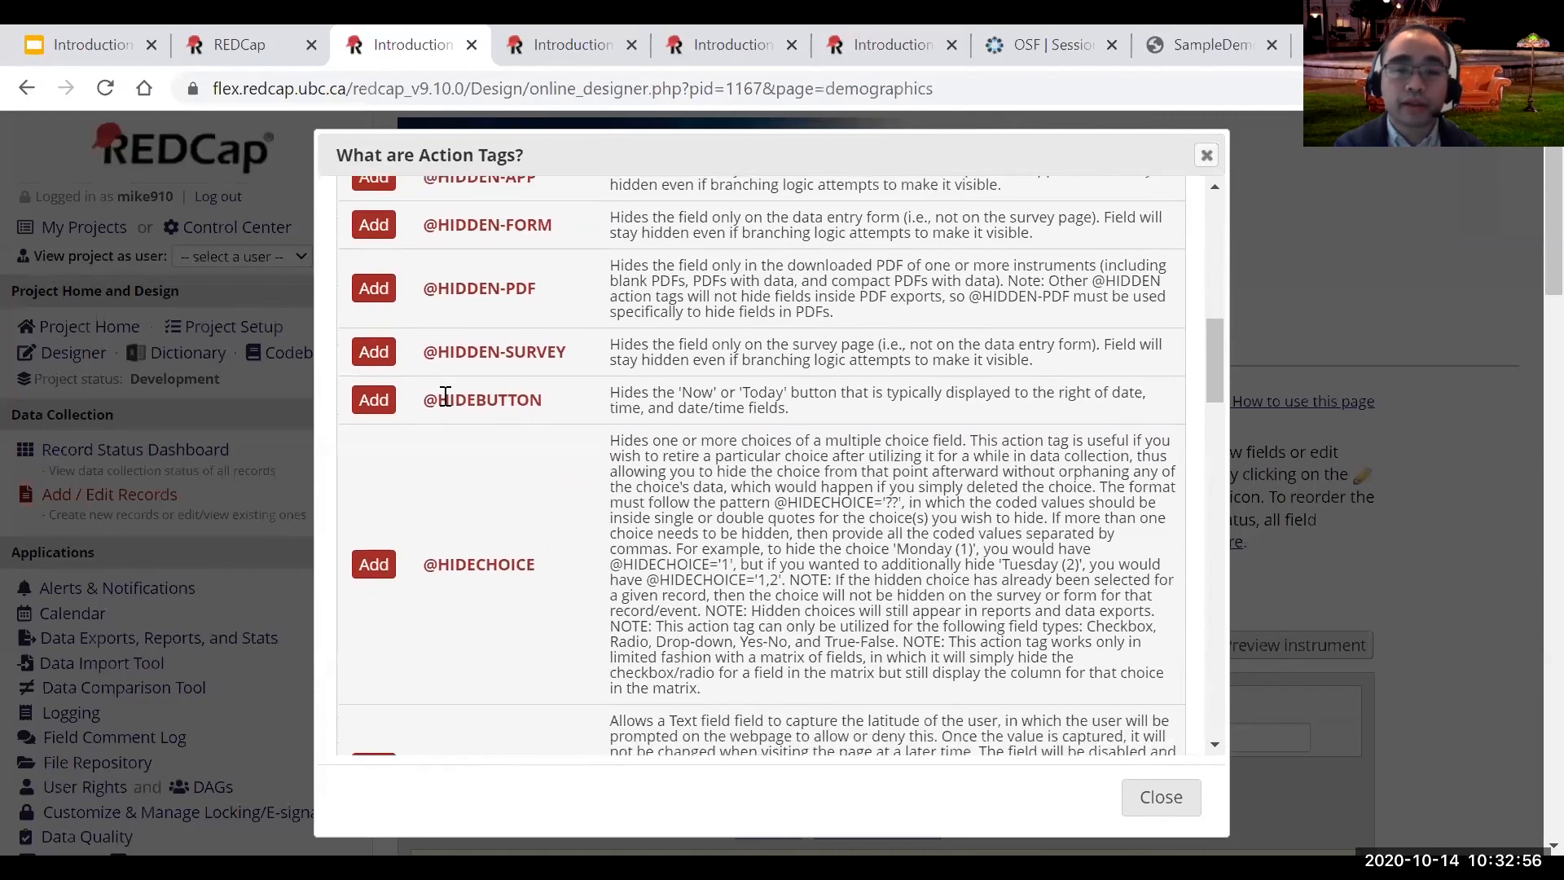
{"action": "scroll", "coordinate": [477, 539], "scroll_direction": "down", "scroll_amount": 1}
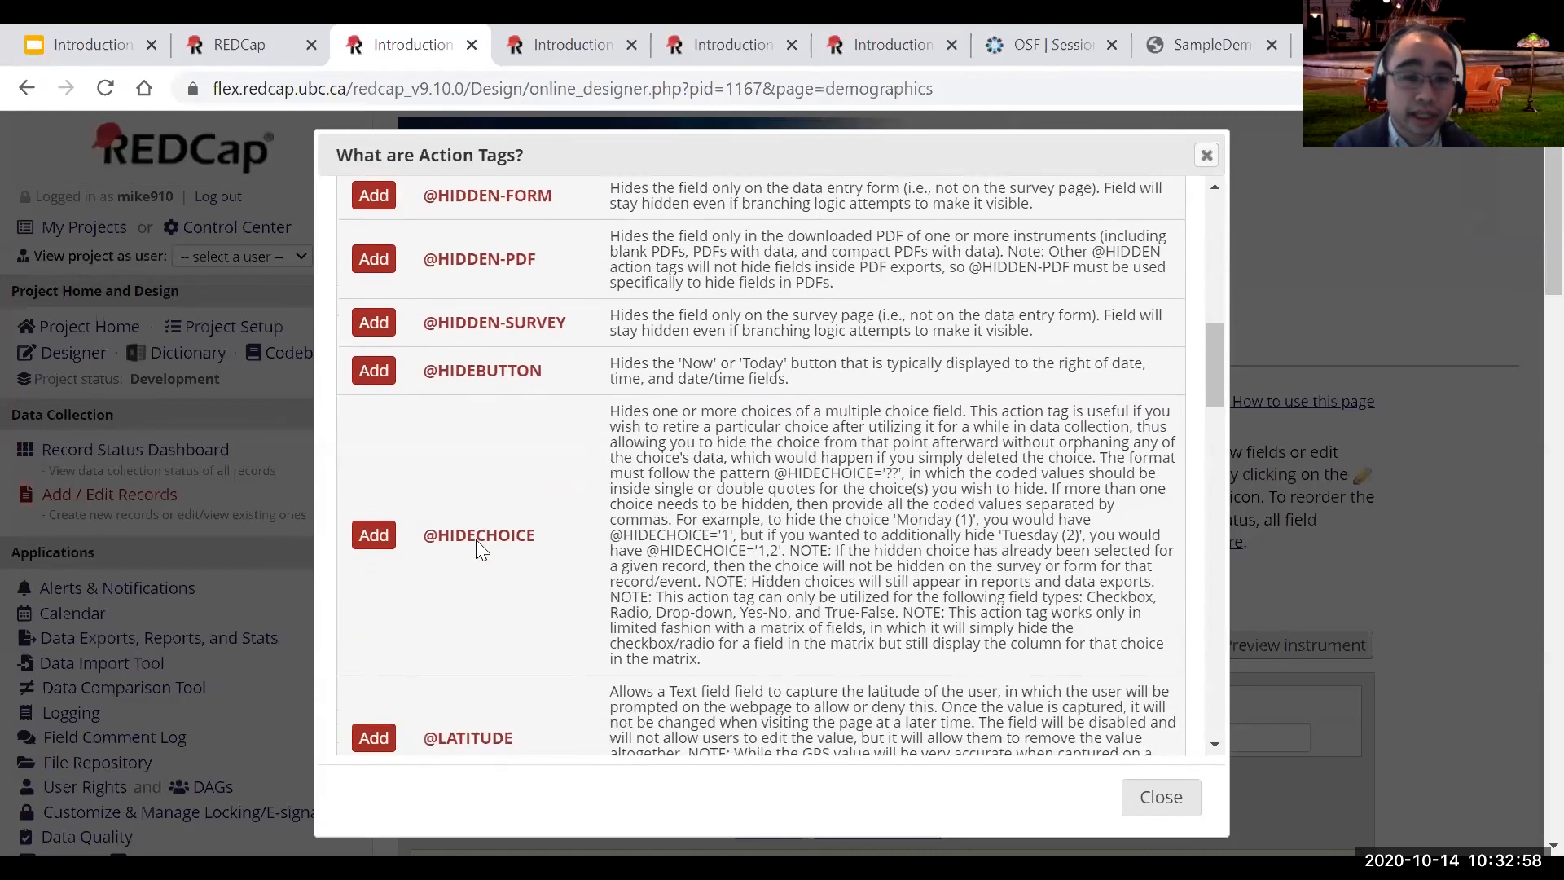
{"action": "scroll", "coordinate": [475, 539], "scroll_direction": "down", "scroll_amount": 1}
{"action": "left_click_drag", "start_coordinate": [431, 494], "coordinate": [540, 505]}
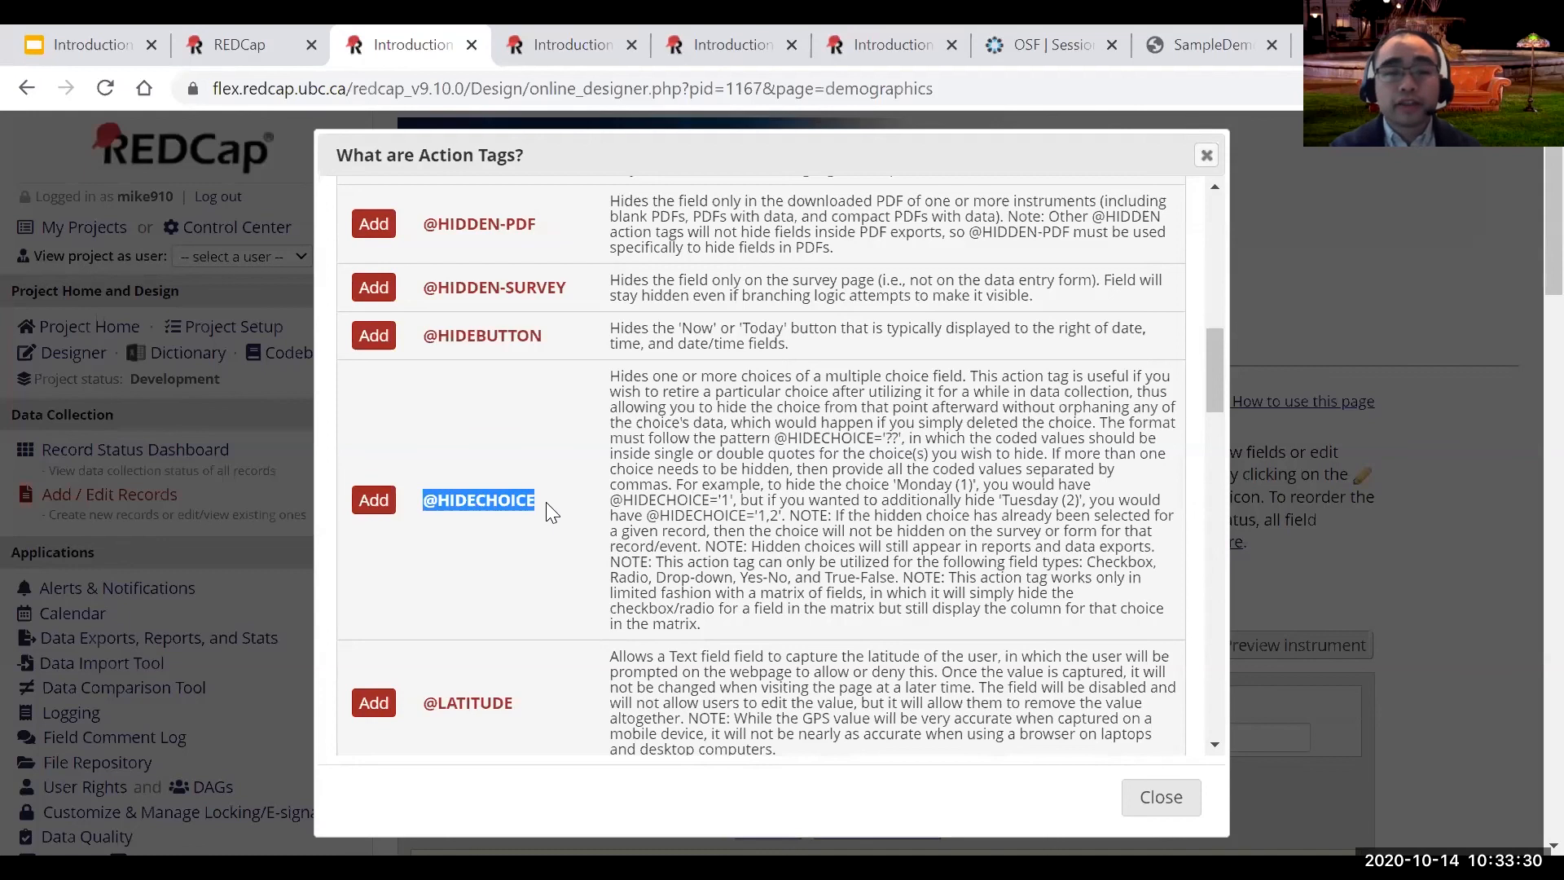
{"action": "scroll", "coordinate": [545, 502], "scroll_direction": "down", "scroll_amount": 1}
{"action": "left_click", "coordinate": [1206, 157]}
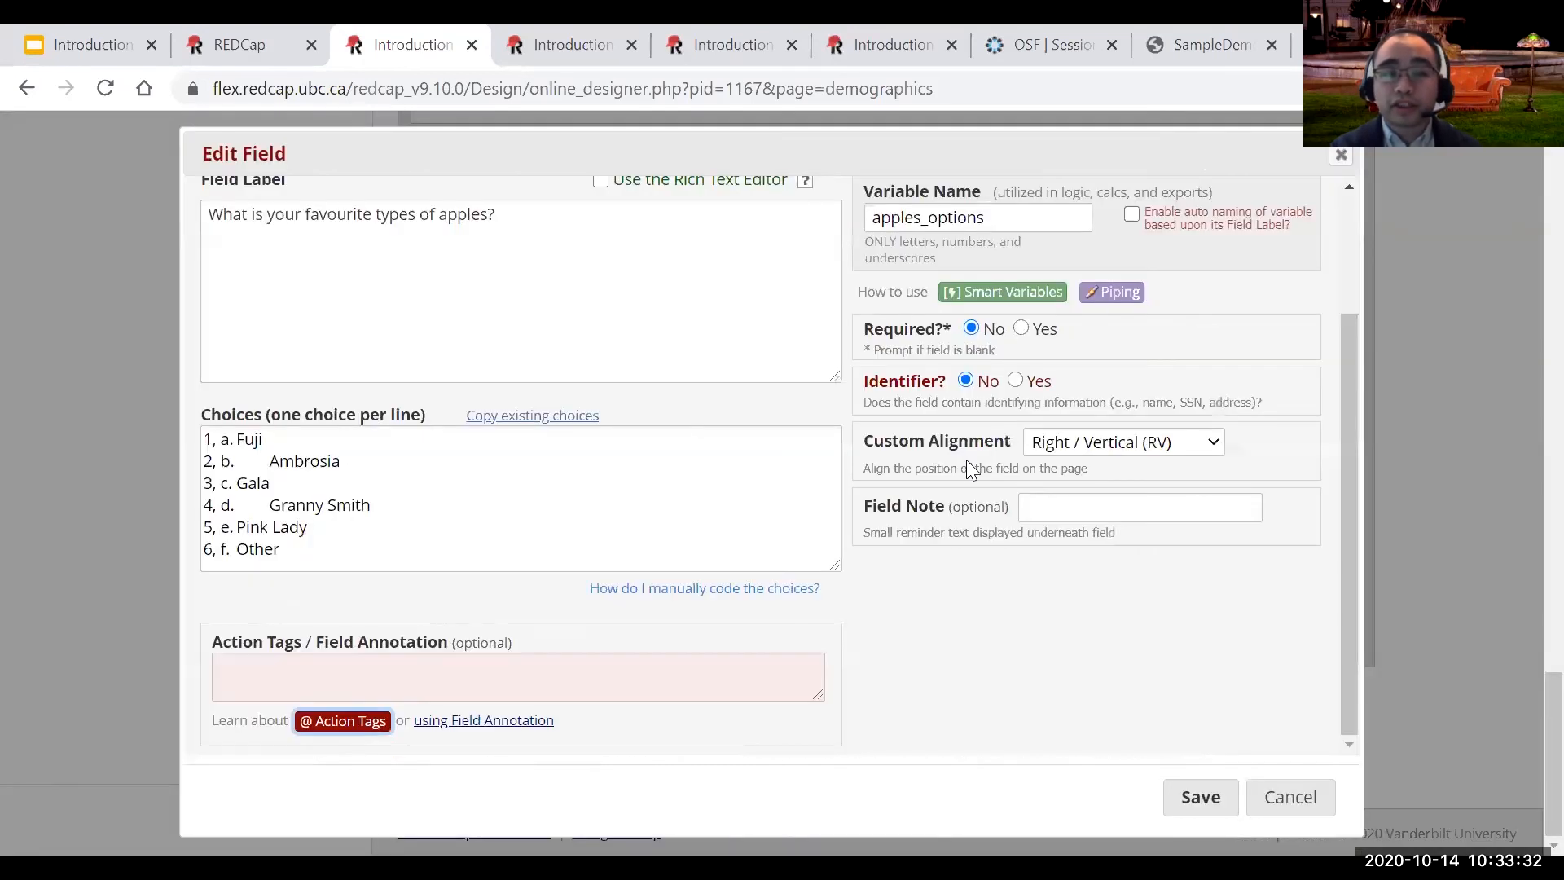
{"action": "left_click", "coordinate": [1291, 797]}
{"action": "scroll", "coordinate": [1175, 655], "scroll_direction": "up", "scroll_amount": 4}
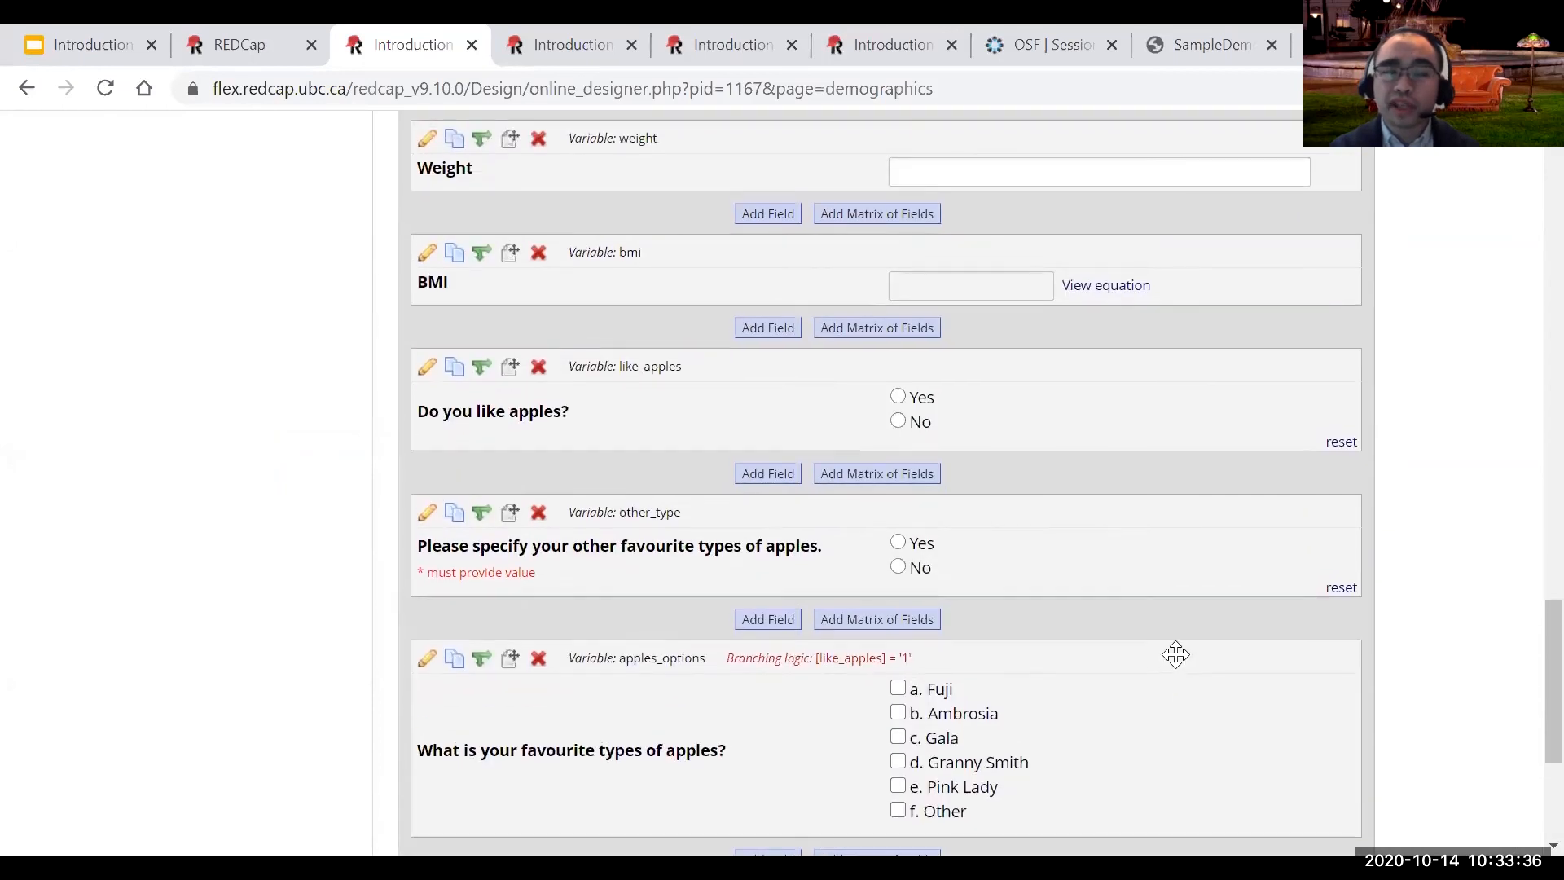
{"action": "scroll", "coordinate": [1175, 655], "scroll_direction": "up", "scroll_amount": 10}
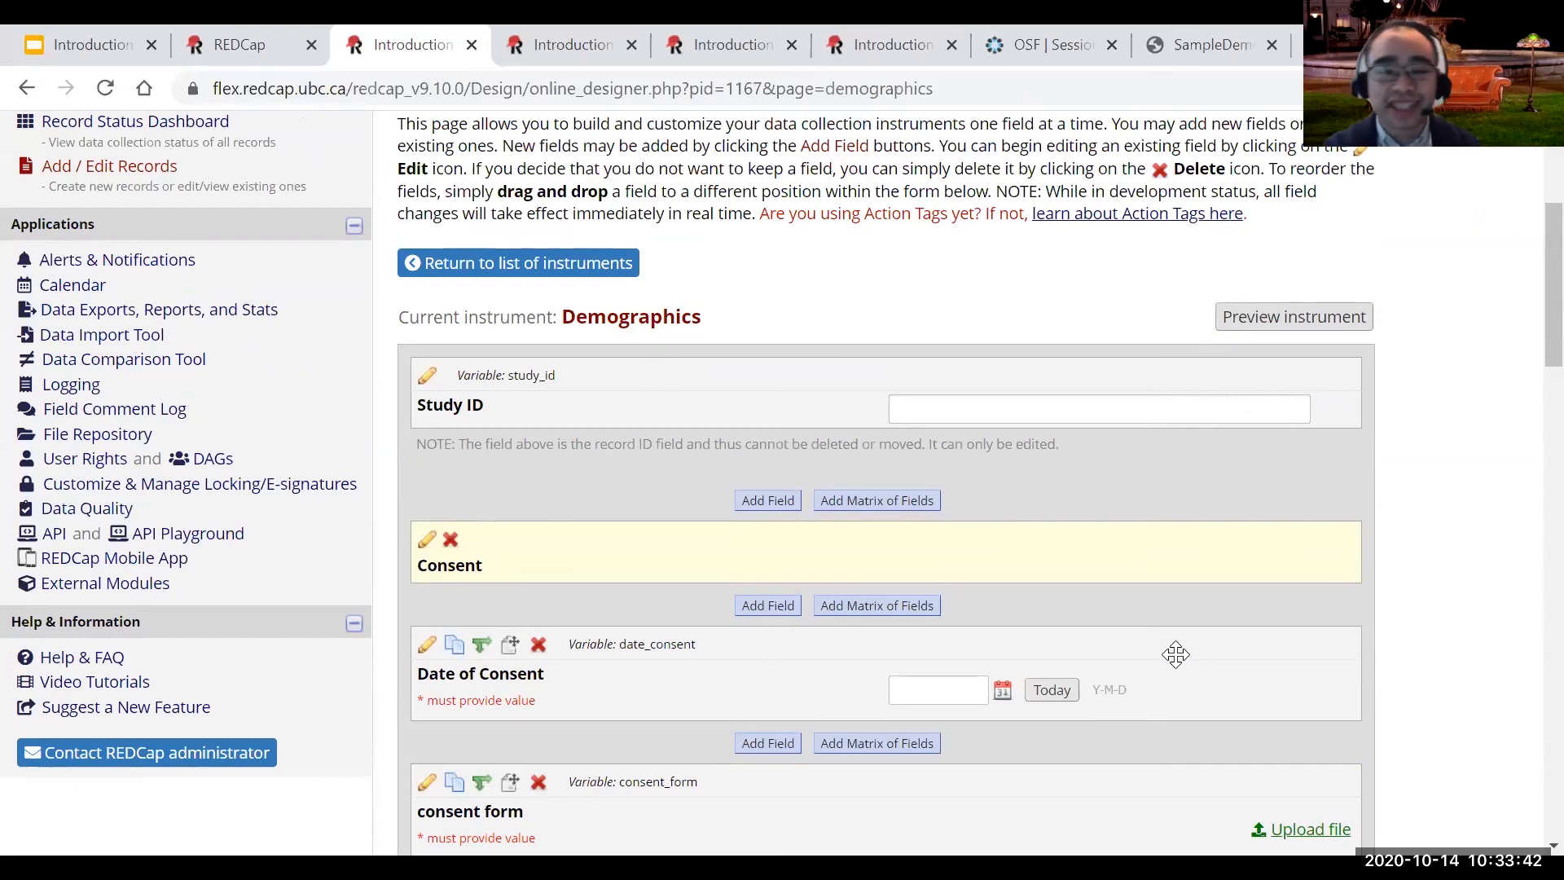
{"action": "scroll", "coordinate": [1176, 654], "scroll_direction": "down", "scroll_amount": 1}
{"action": "scroll", "coordinate": [1175, 655], "scroll_direction": "down", "scroll_amount": 1}
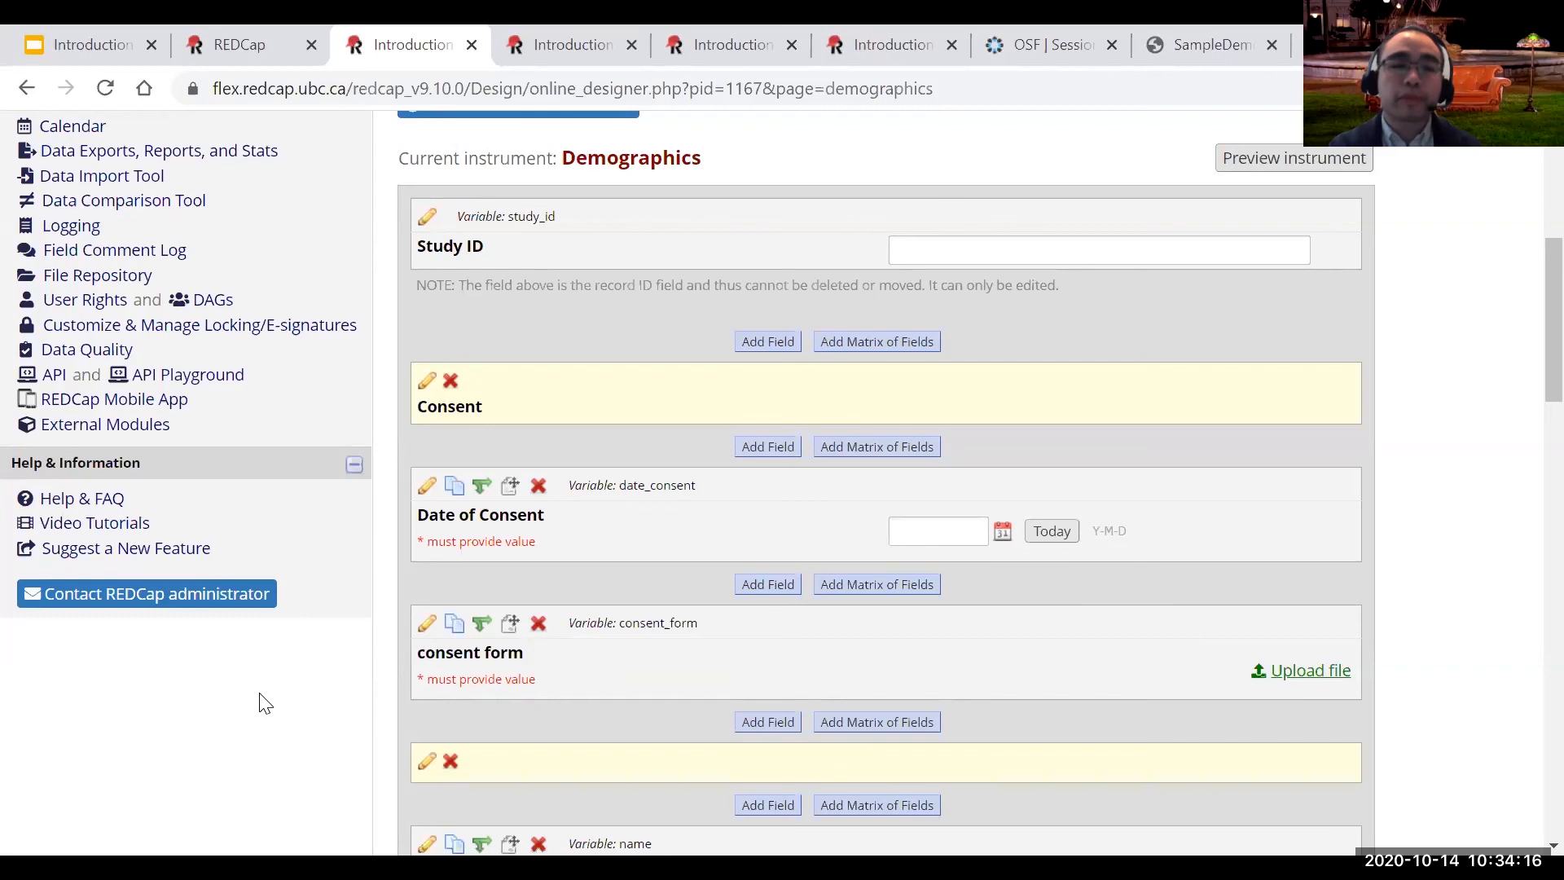
{"action": "scroll", "coordinate": [251, 705], "scroll_direction": "up", "scroll_amount": 5}
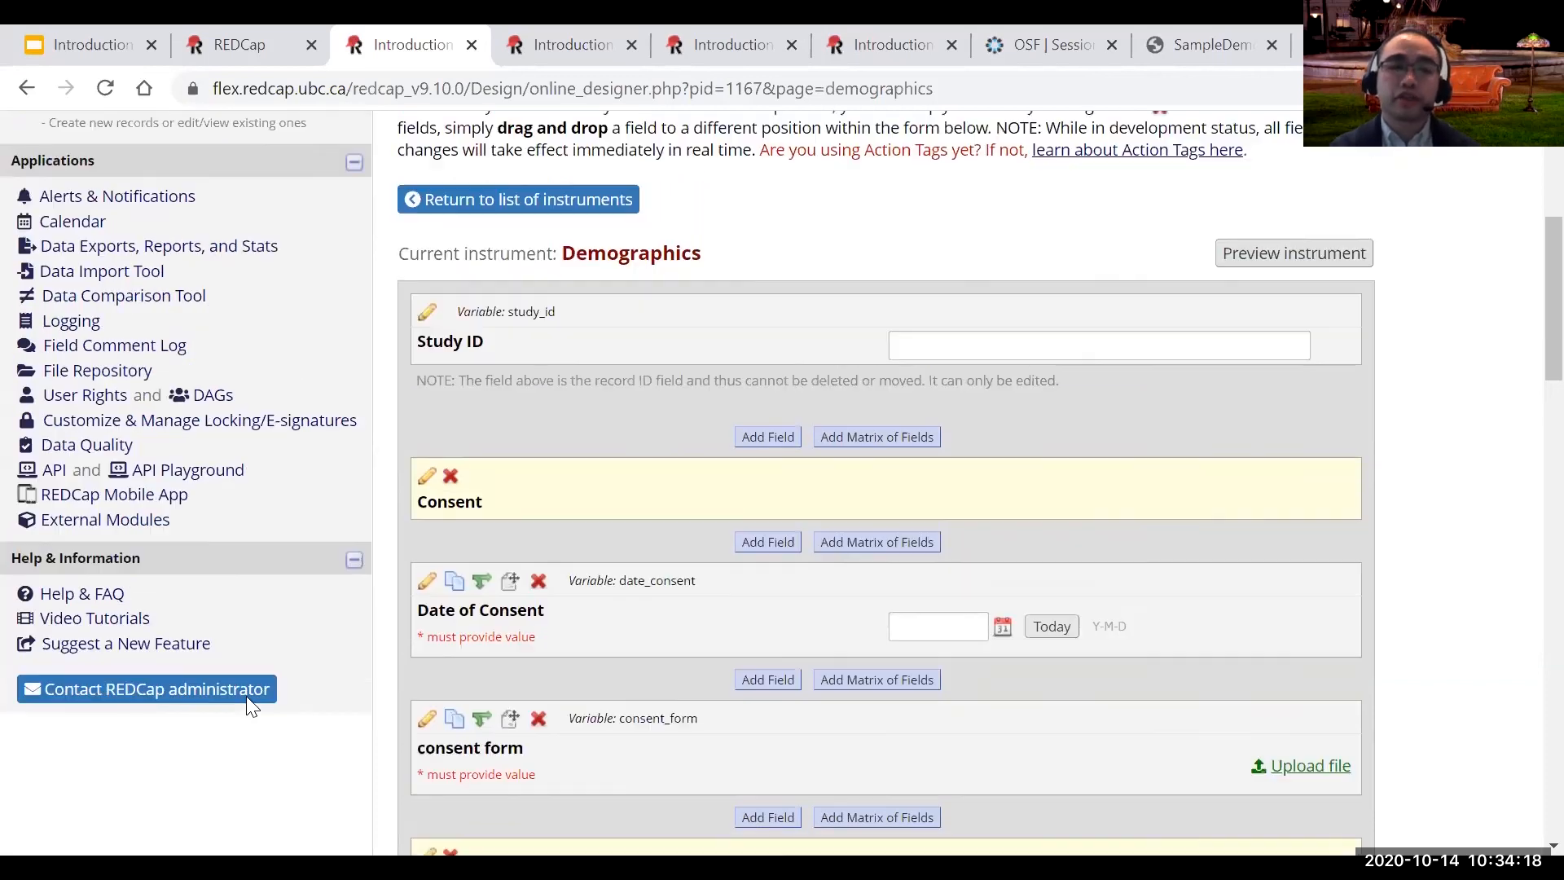
{"action": "scroll", "coordinate": [246, 698], "scroll_direction": "down", "scroll_amount": 6}
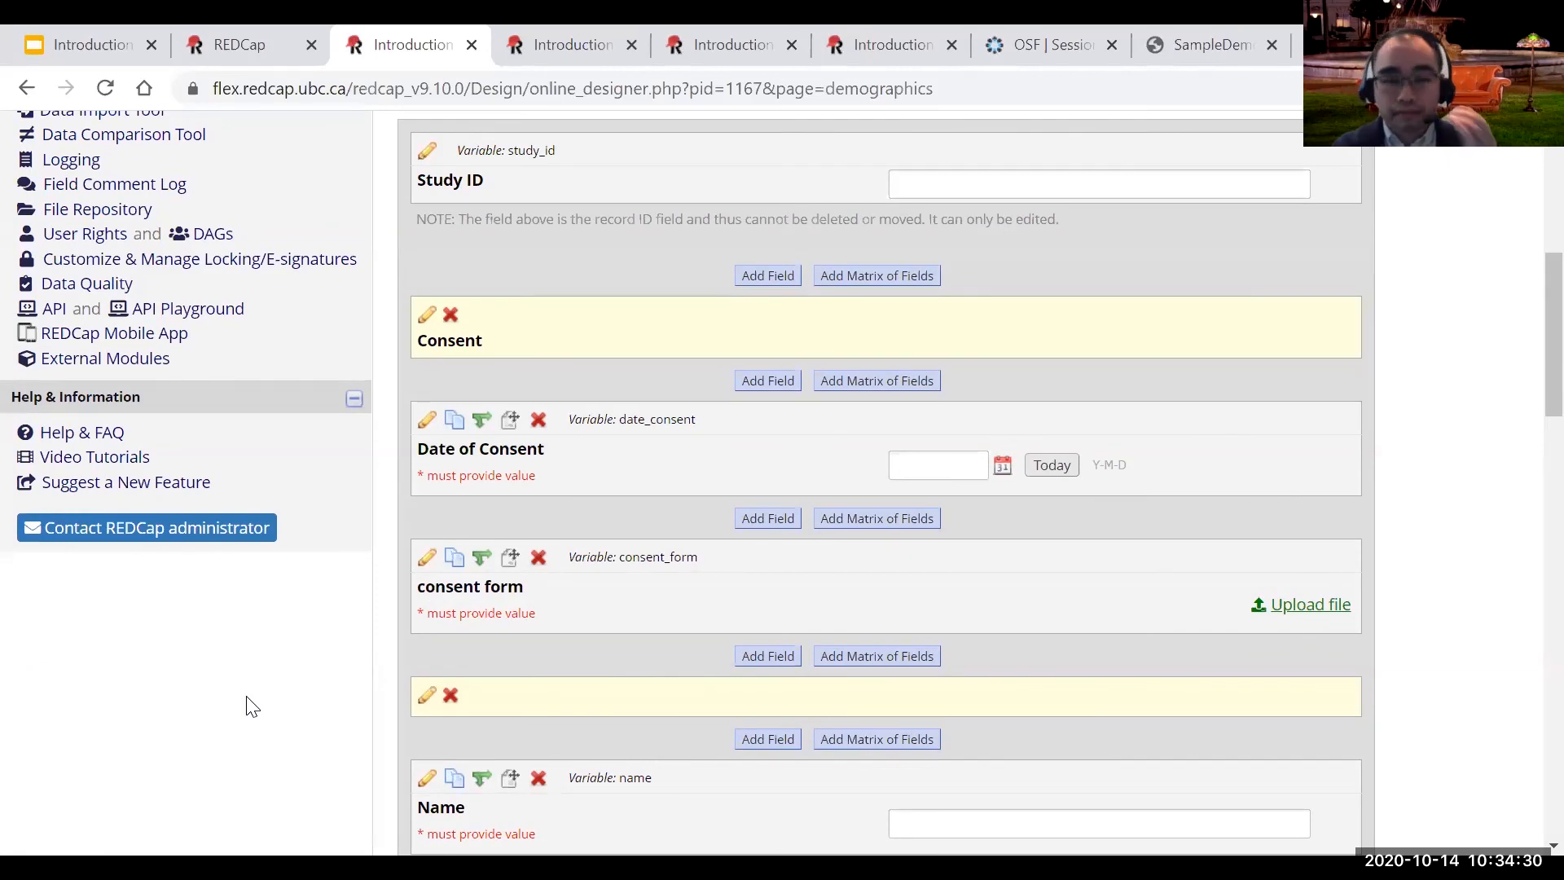
{"action": "scroll", "coordinate": [252, 706], "scroll_direction": "up", "scroll_amount": 1}
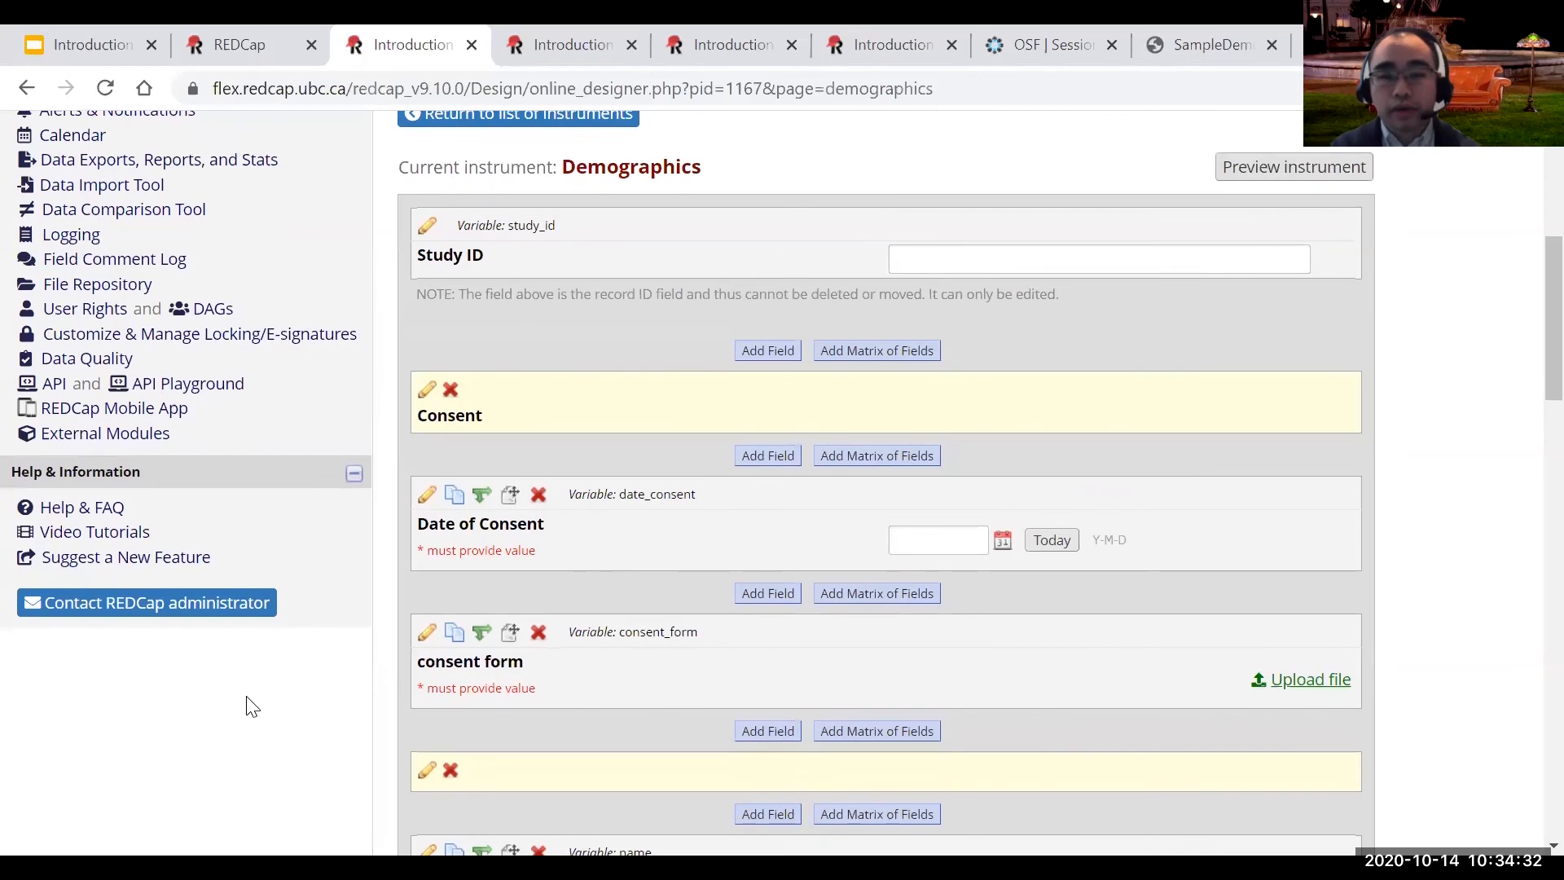